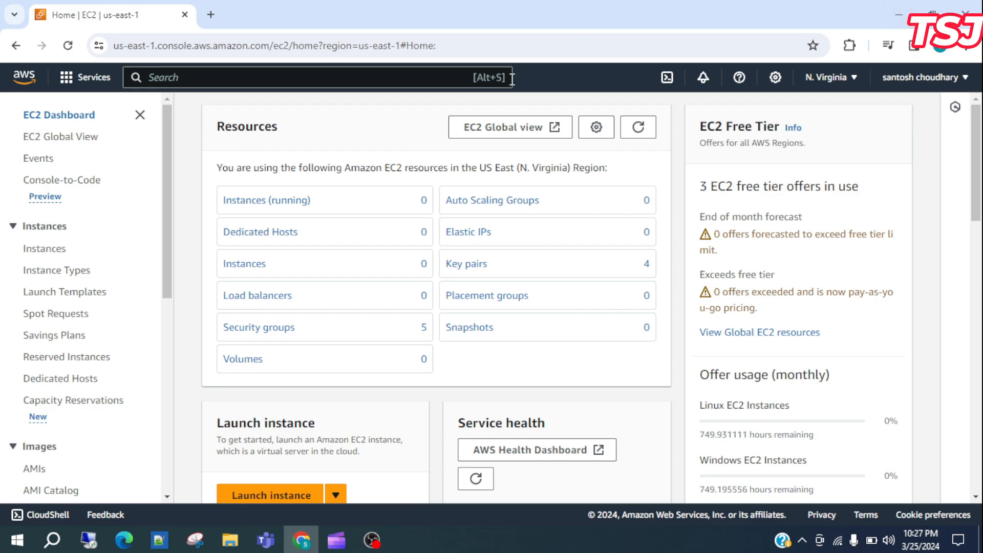
Find the VPC service in the console and open the list of existing VPCs
left_click(401, 80)
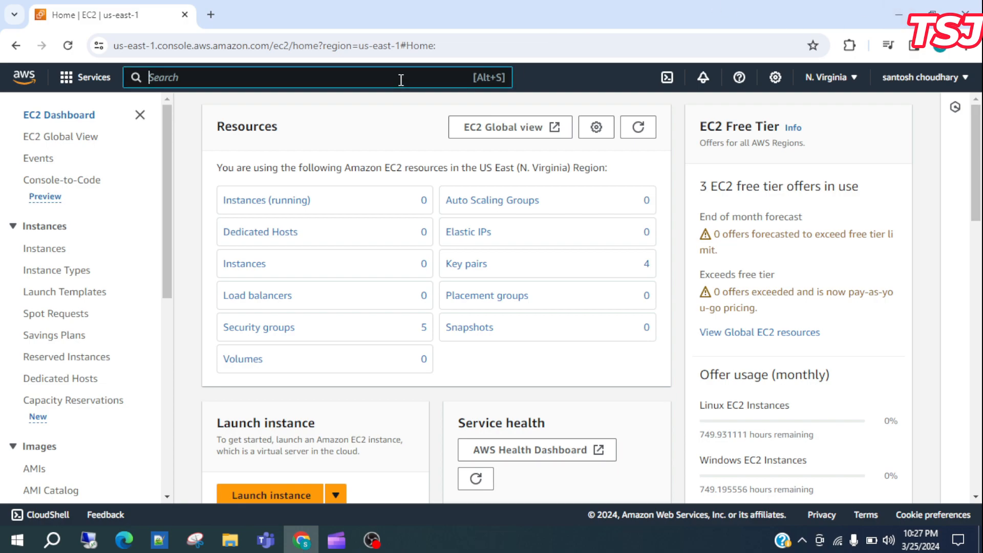
type("vpc")
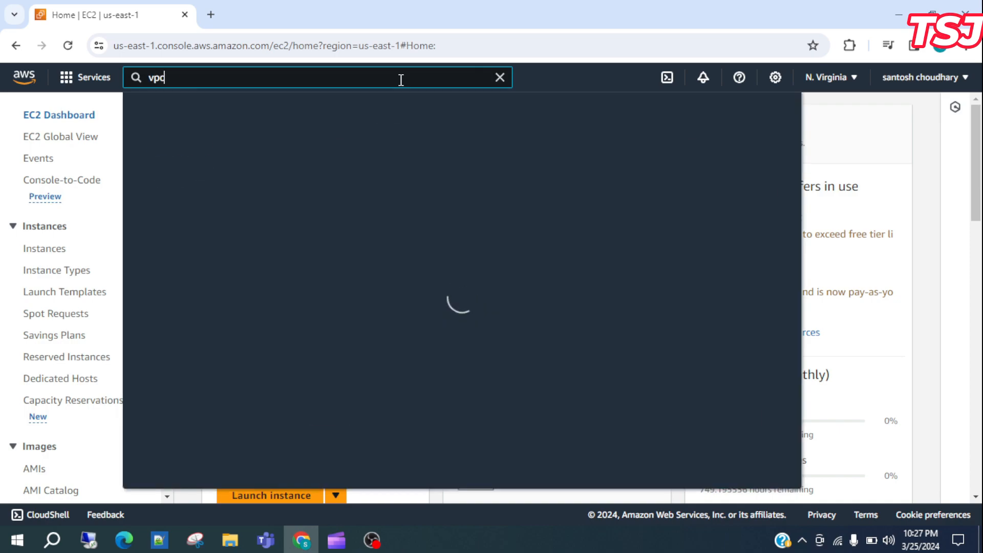
left_click(358, 190)
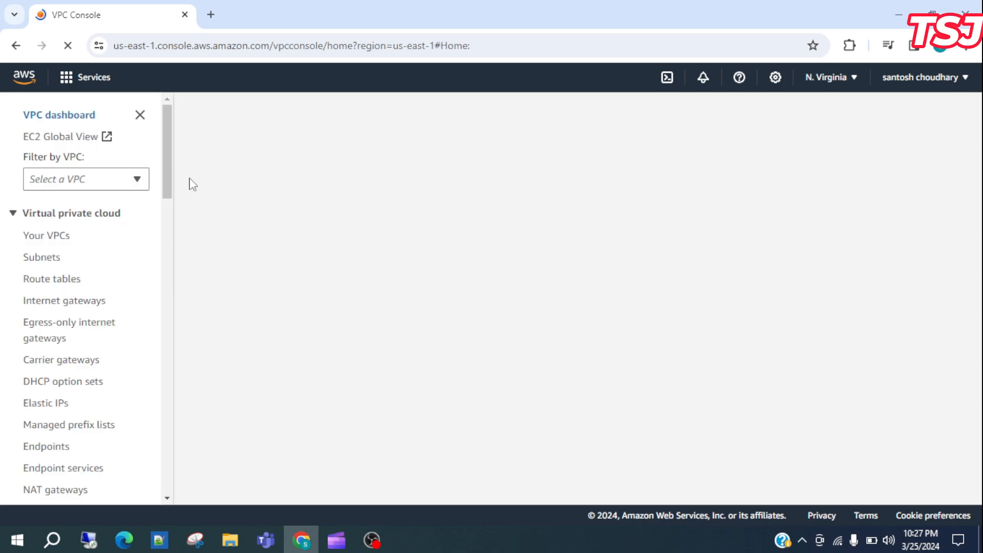
left_click(64, 238)
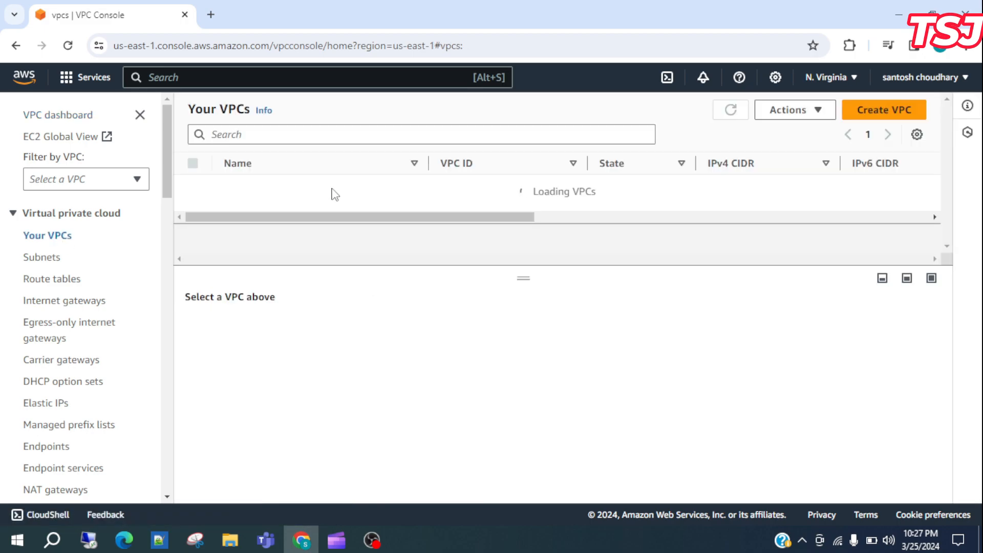
Create a VPC-only resource named vpc-nvirginia with the IPv4 CIDR 10.0.0.0/16
left_click(897, 109)
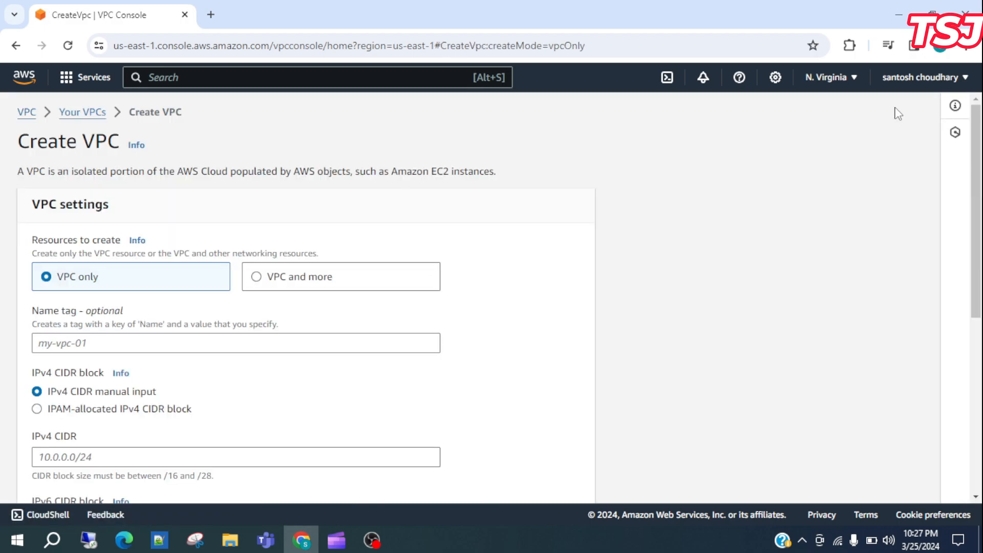
left_click(263, 340)
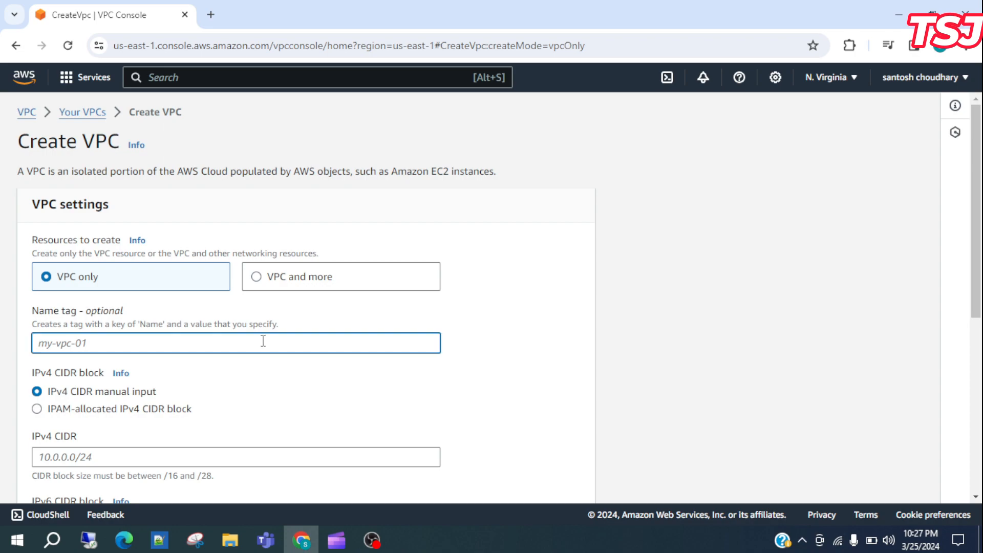
type("vpc-nvirginia")
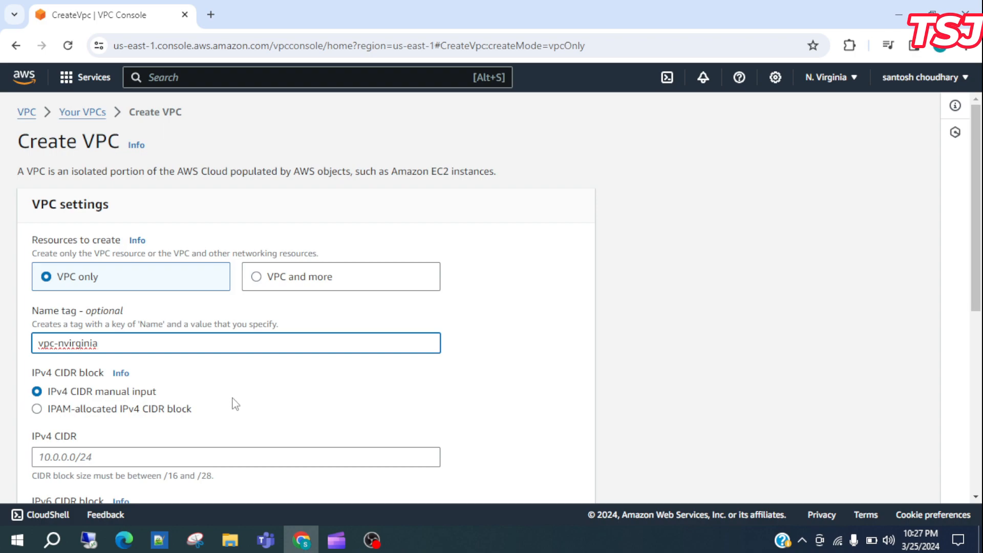
scroll(233, 401, "down", 2)
left_click(226, 368)
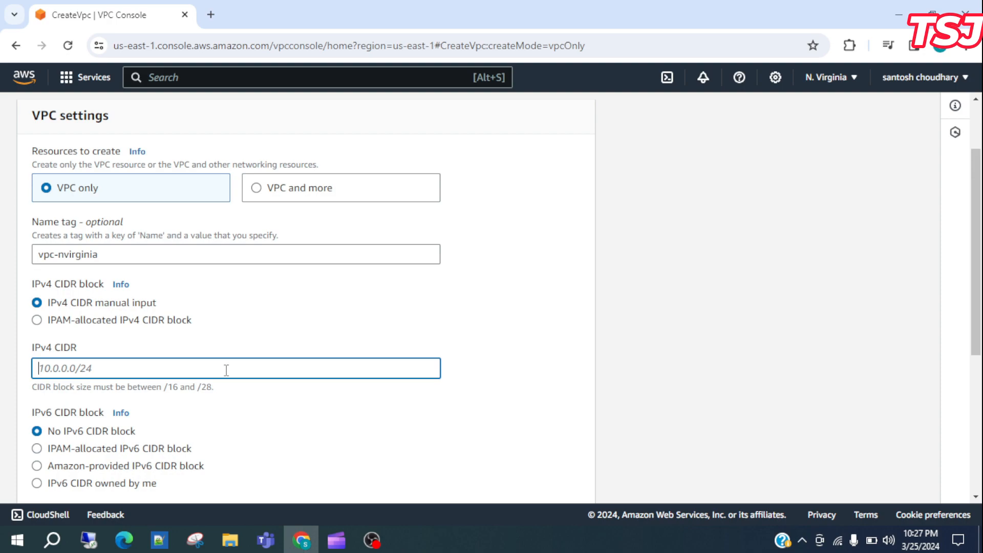
type("10.0.0.0/16")
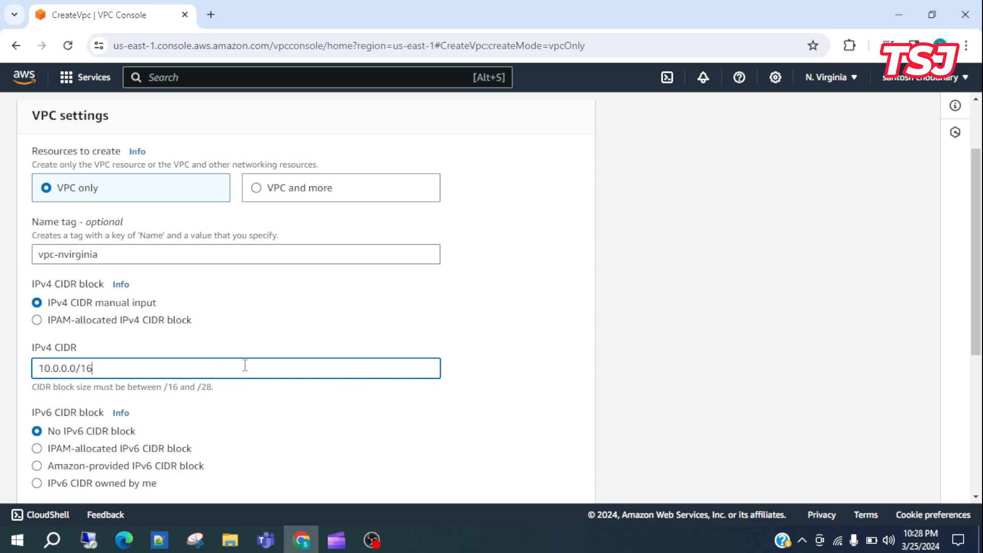
scroll(277, 384, "down", 5)
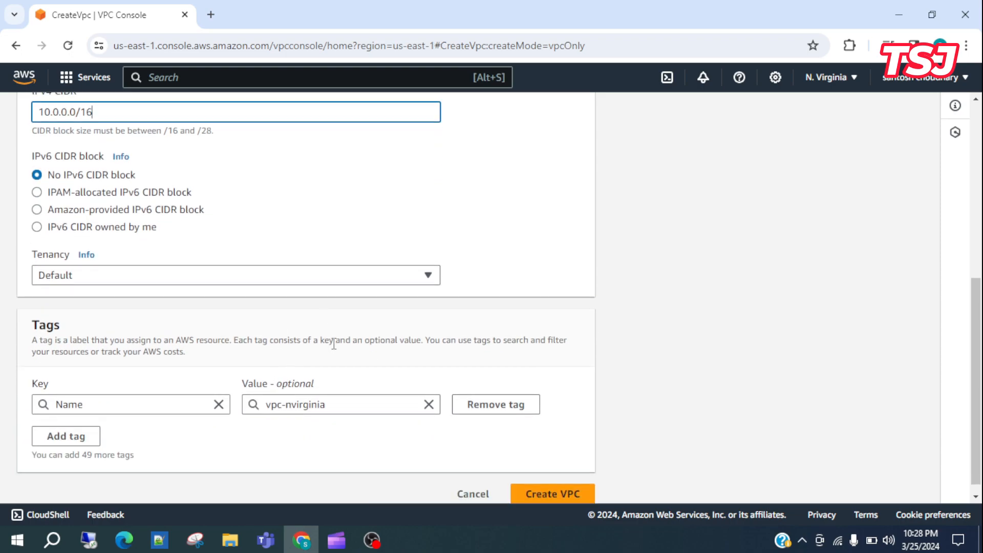
scroll(334, 346, "down", 1)
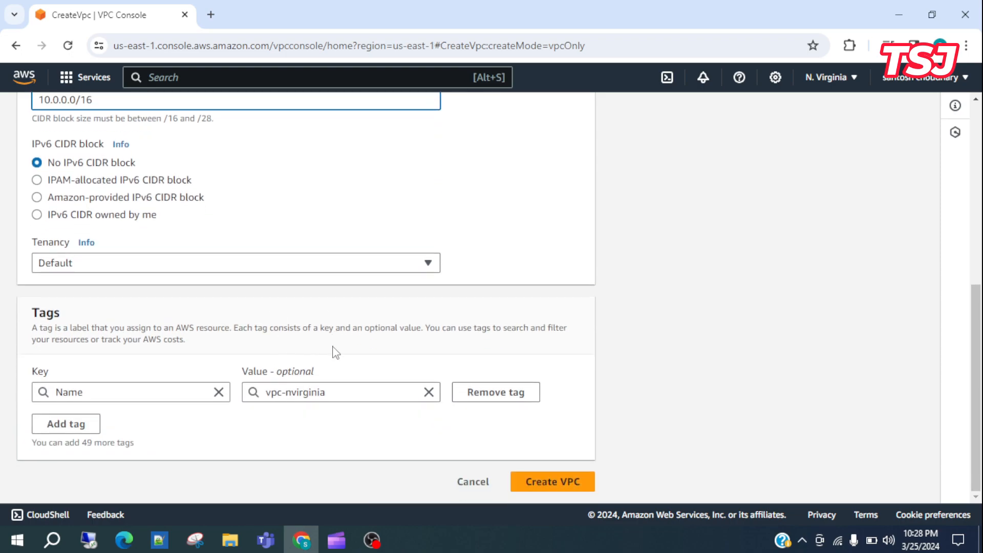
left_click(557, 483)
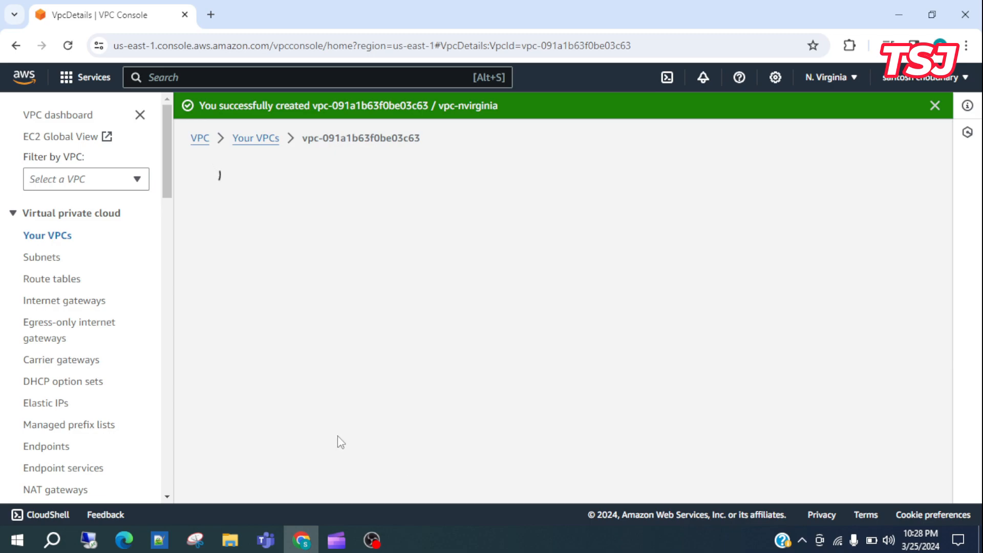
Start creating a subnet and choose vpc-nvirginia as its VPC
left_click(40, 263)
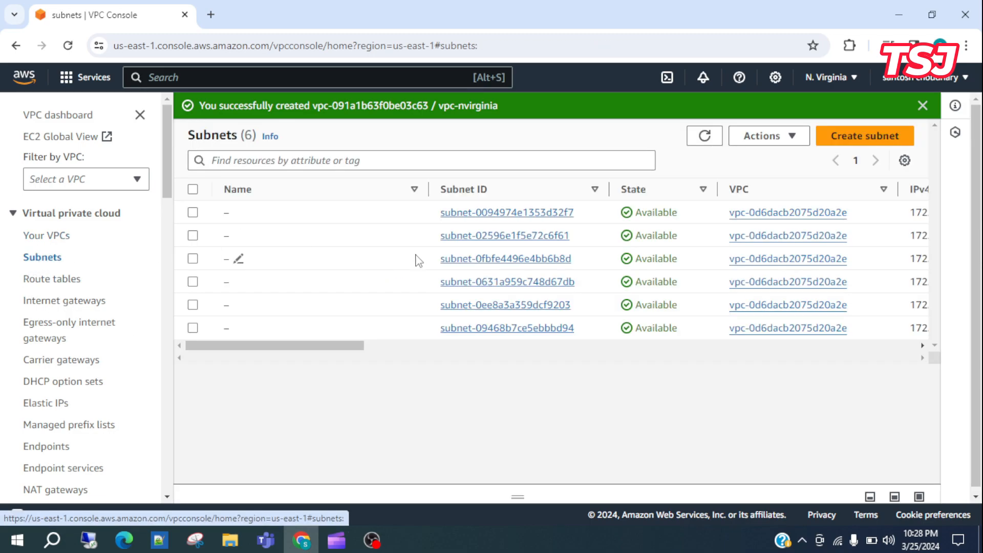
left_click(875, 134)
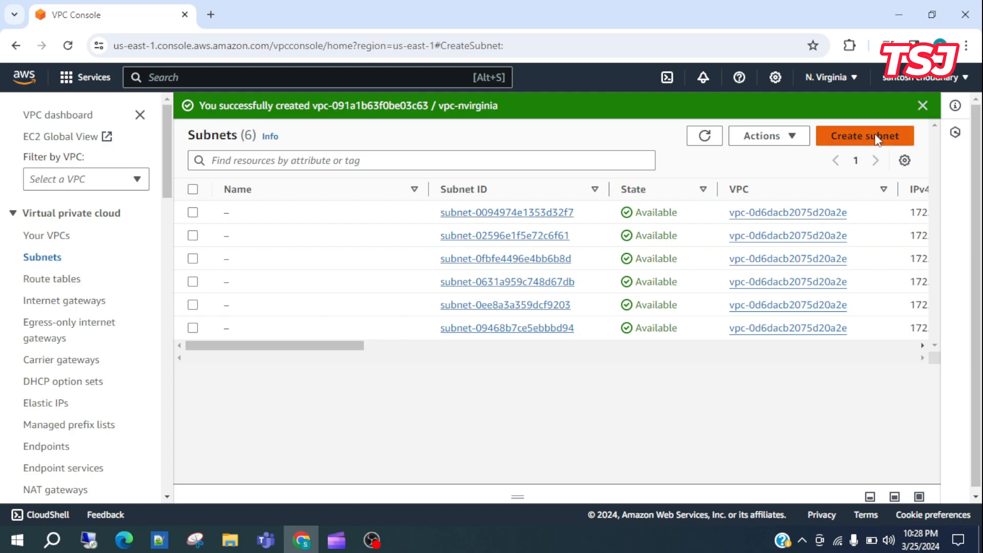
left_click(393, 253)
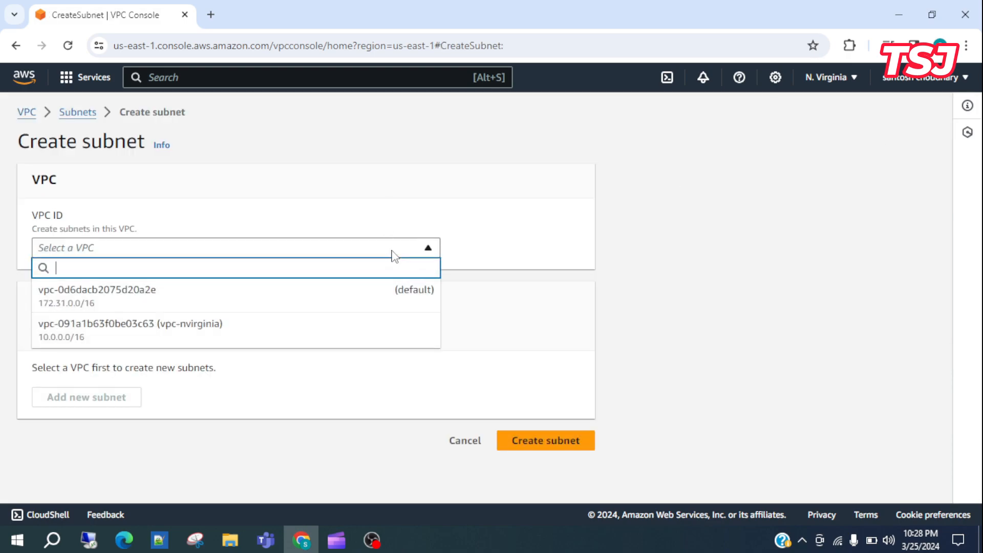
left_click(223, 332)
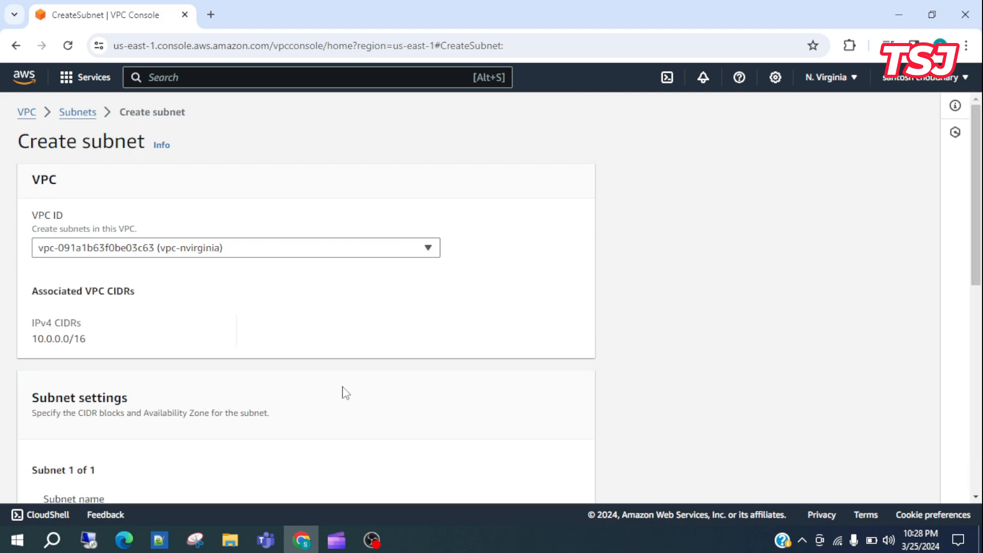
Name the new subnet subnet-nvirginia
scroll(357, 364, "down", 5)
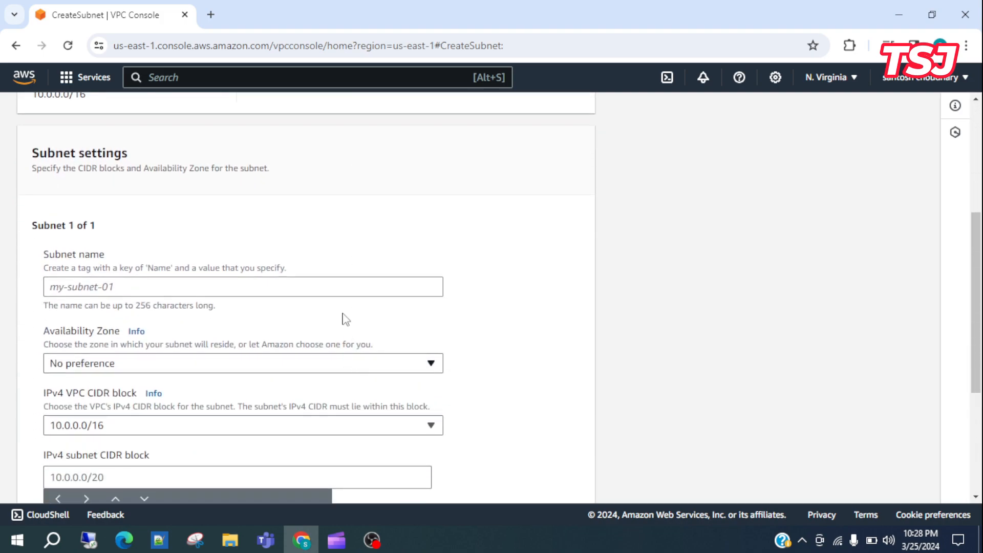
left_click(347, 286)
type("sunet")
key("BackSpace")
key("BackSpace")
type("n")
key("BackSpace")
type("bnet")
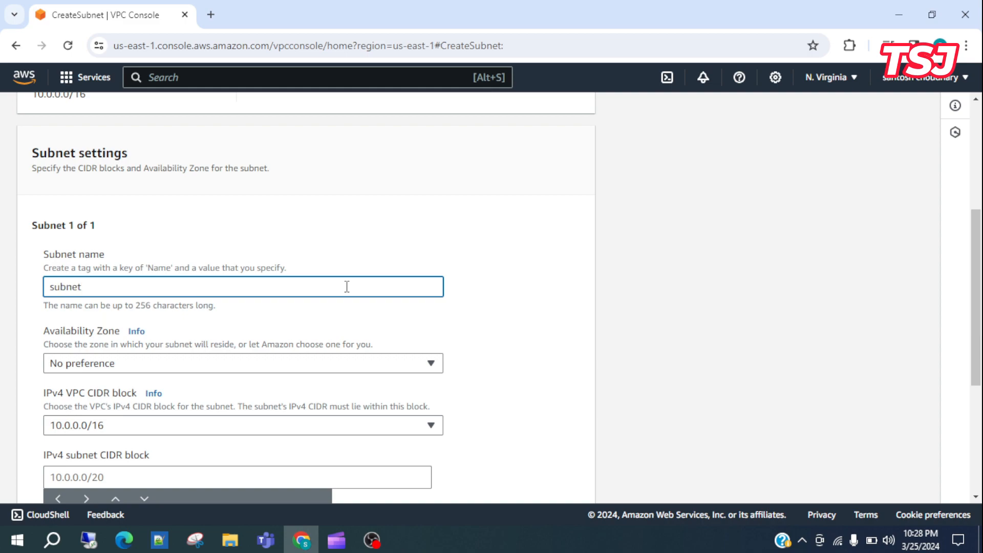
type("-nvirginia")
Place the subnet in availability zone us-east-1a with IPv4 CIDR block 10.0.0.0/24 and create it
scroll(375, 370, "down", 3)
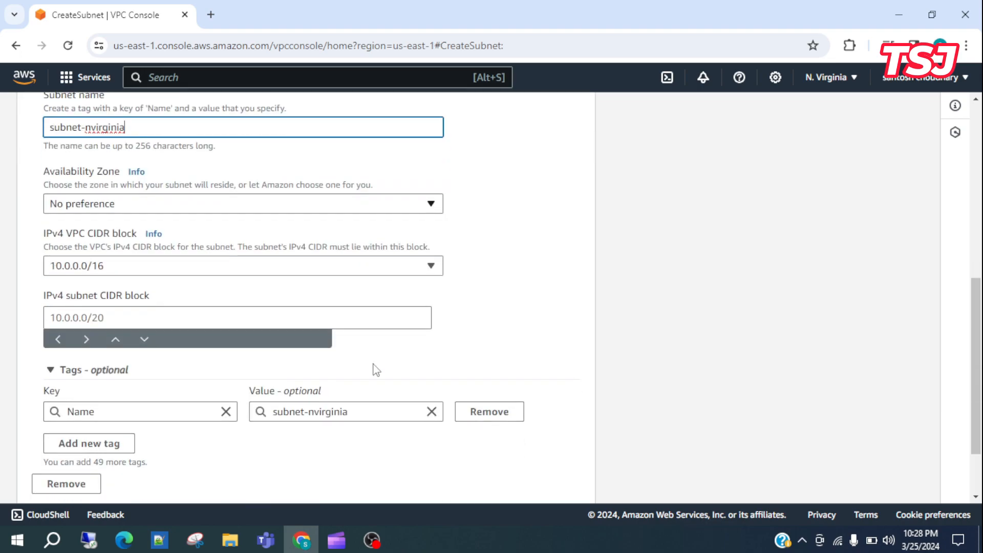
left_click(429, 206)
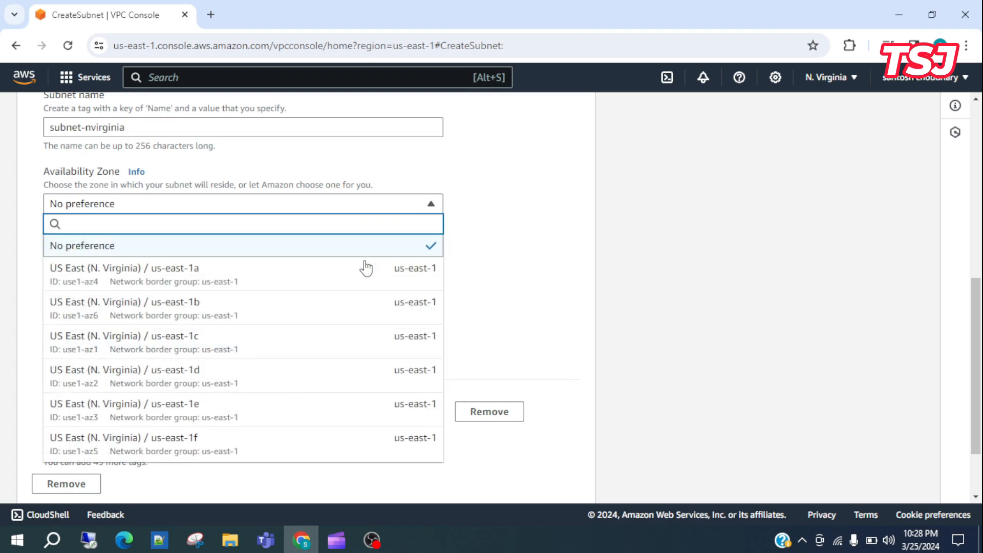
left_click(339, 280)
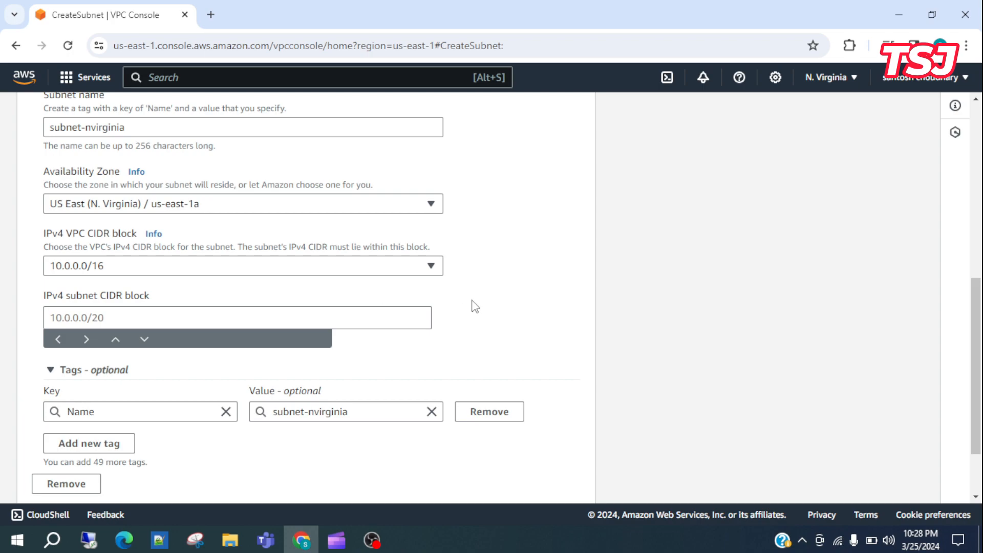
left_click(392, 320)
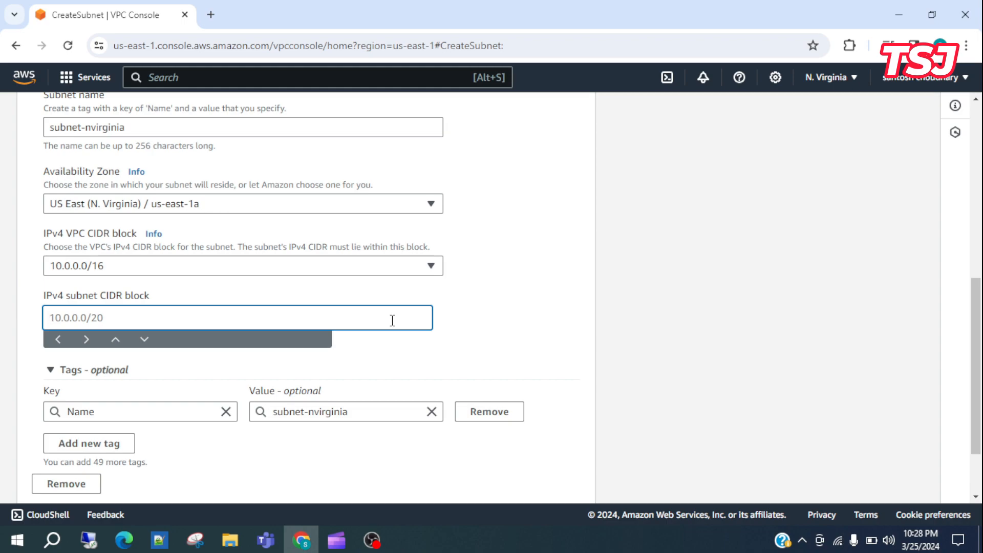
type("10.0.0.0/24")
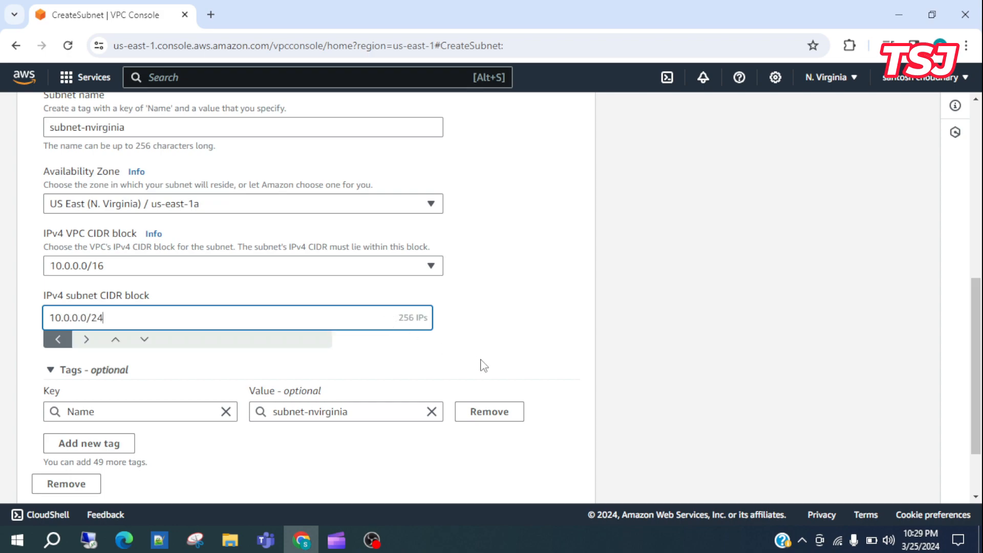
scroll(484, 365, "down", 2)
left_click(554, 490)
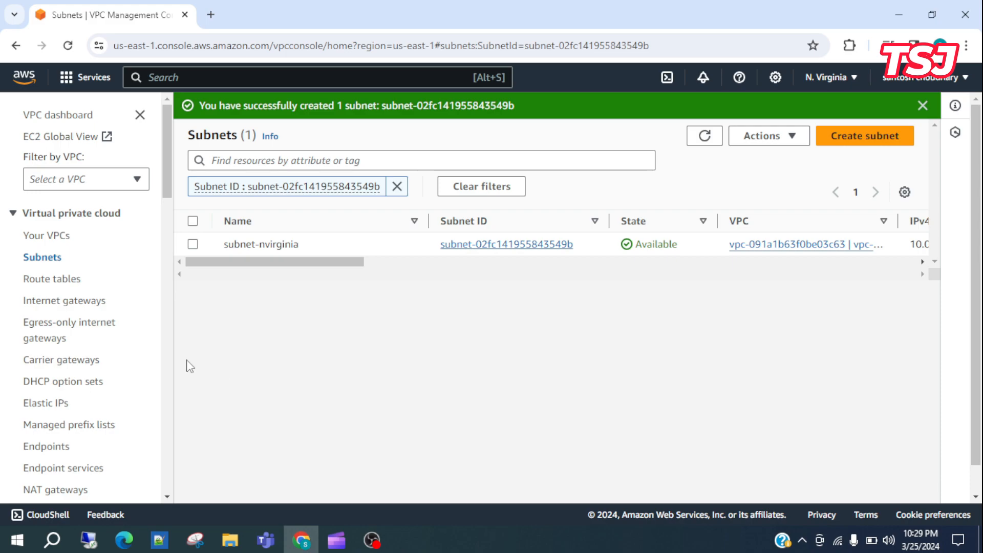
Create an internet gateway named igw-nvirginia
left_click(66, 302)
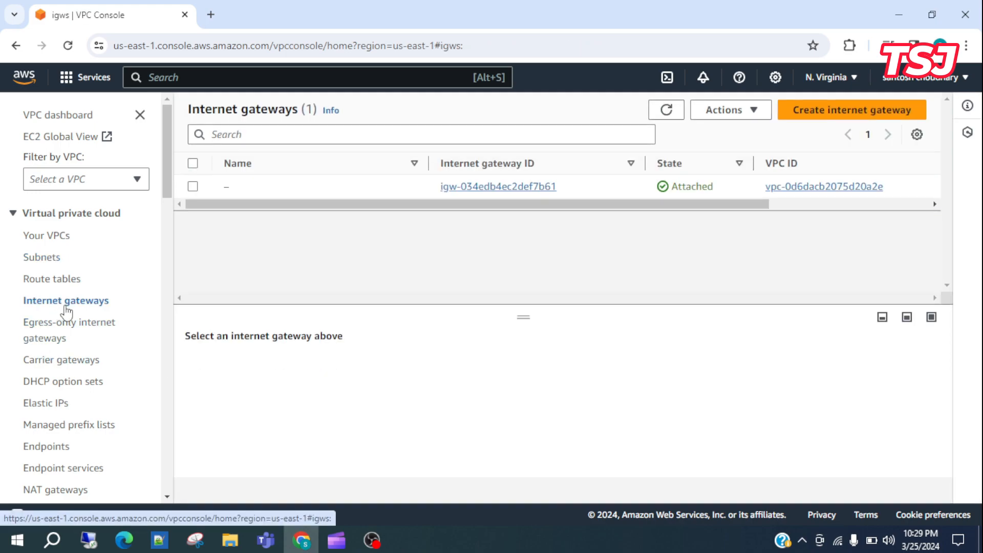
left_click(830, 118)
left_click(186, 281)
type("igw-n")
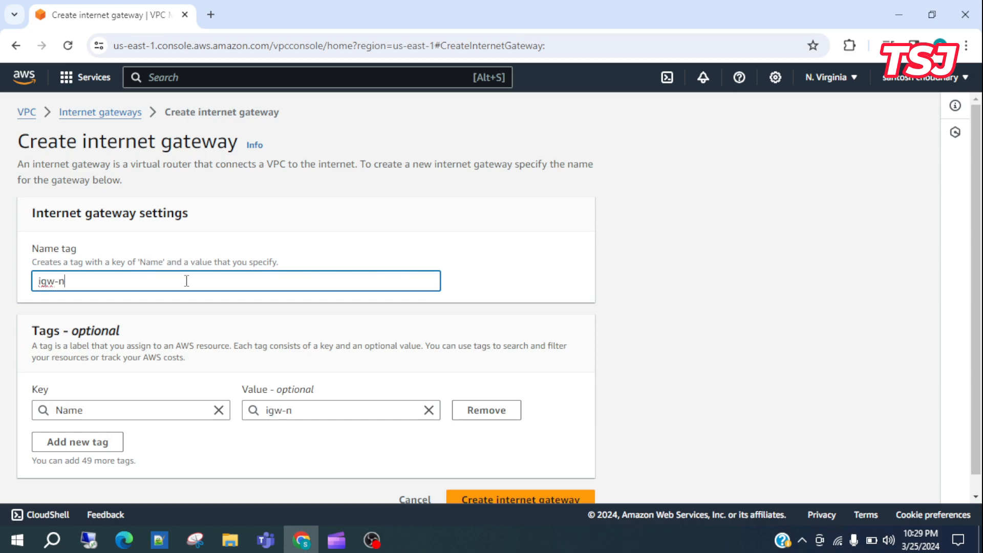
type("virginia")
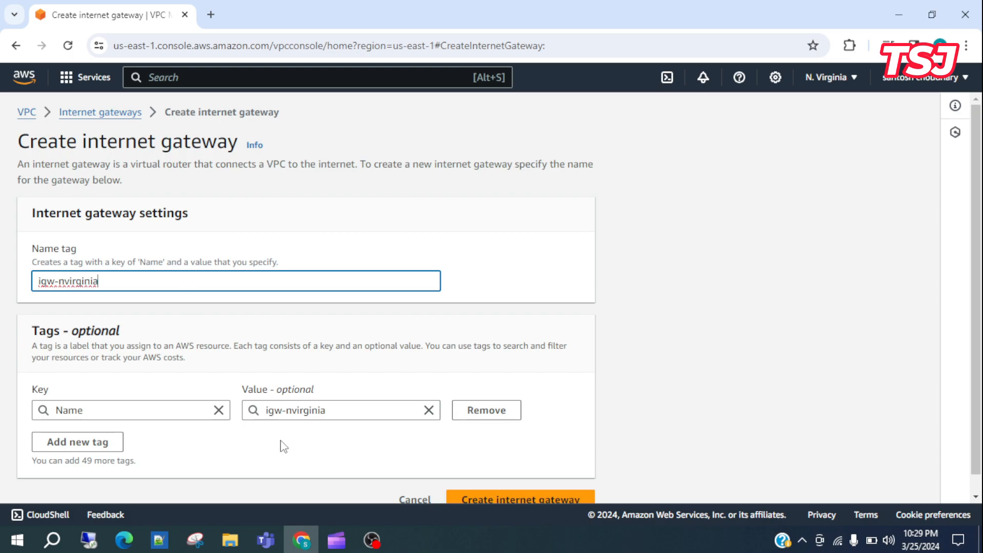
scroll(281, 445, "down", 1)
left_click(513, 490)
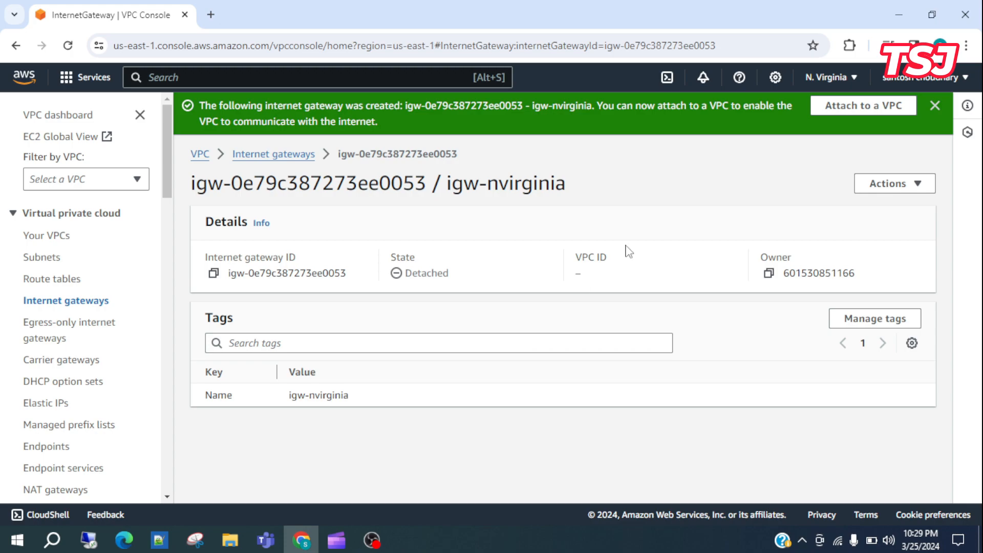
Attach the igw-nvirginia internet gateway to the vpc-nvirginia VPC
left_click(864, 112)
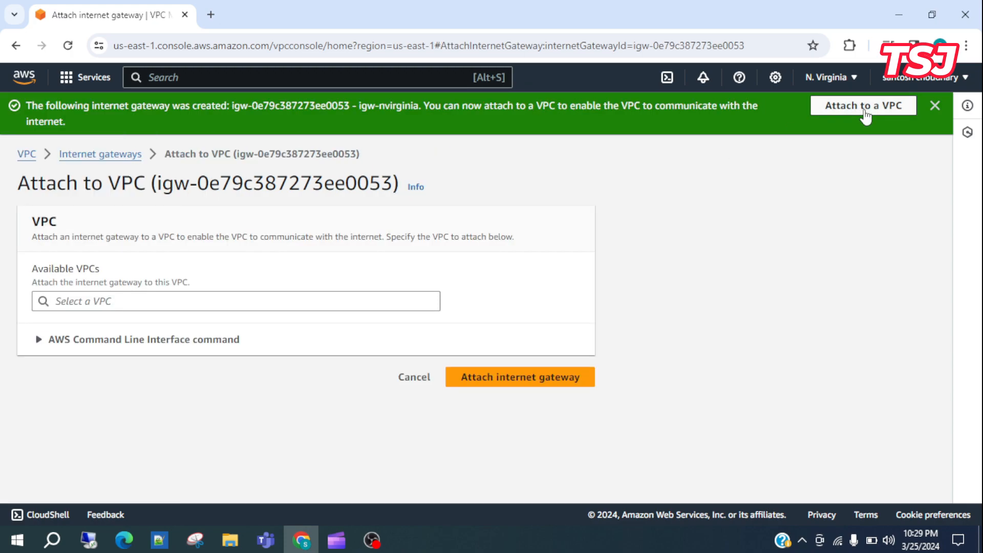
left_click(358, 302)
left_click(277, 324)
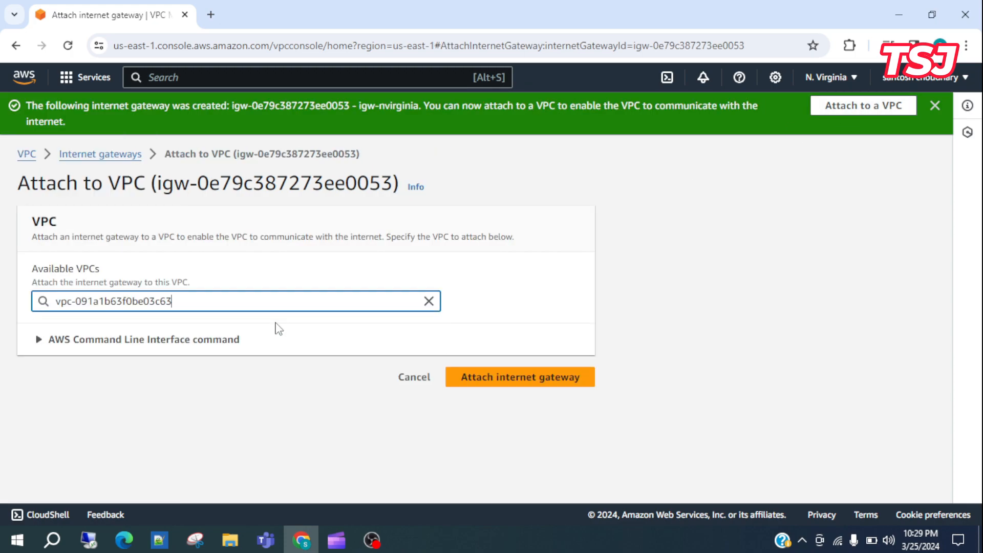
left_click(542, 382)
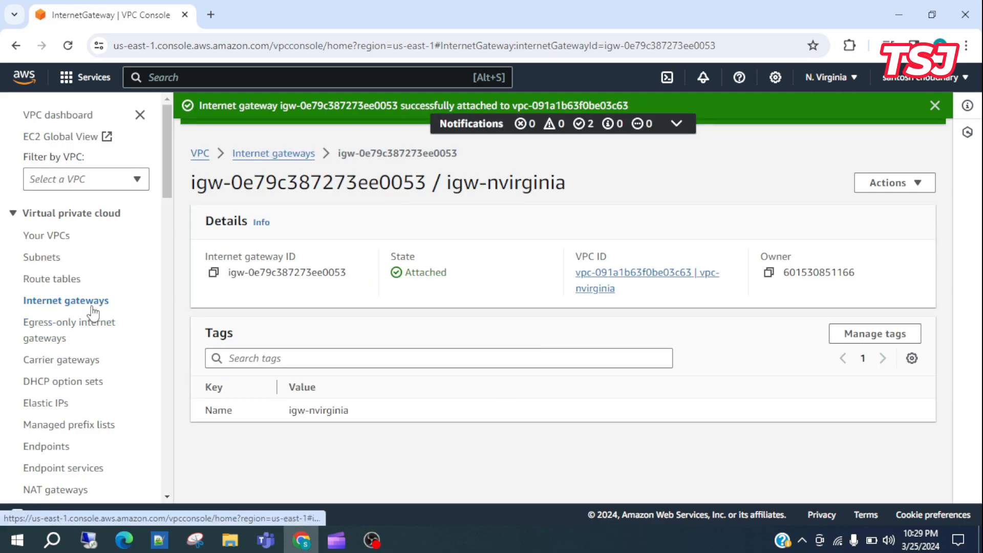
Create a route table named route-nvirginia in the vpc-nvirginia VPC
left_click(68, 279)
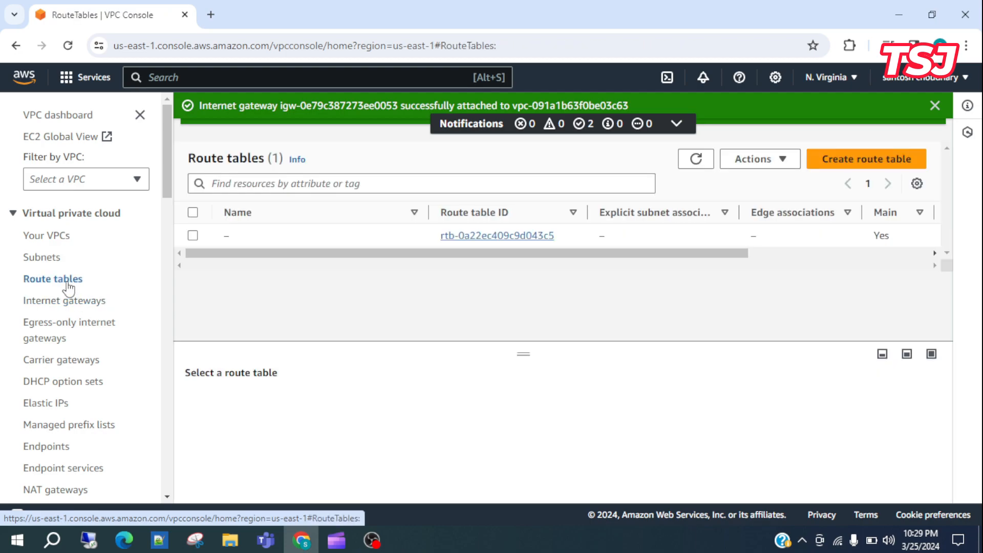
left_click(825, 161)
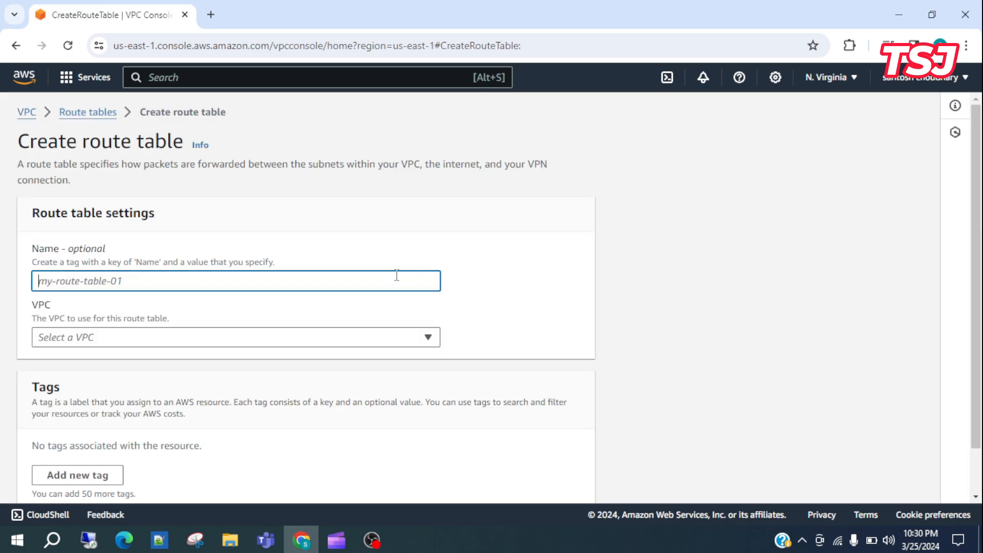
type("route-nvirginia")
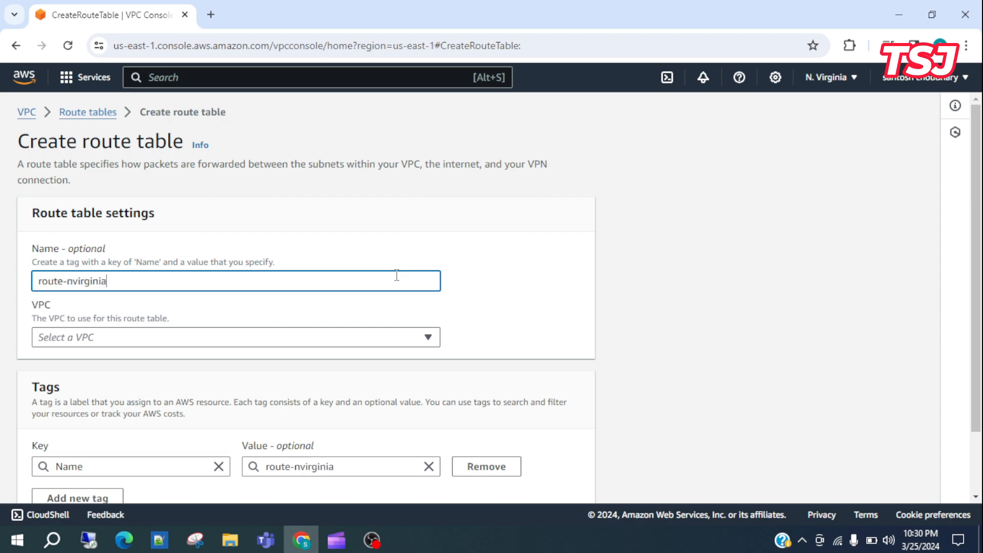
left_click(380, 340)
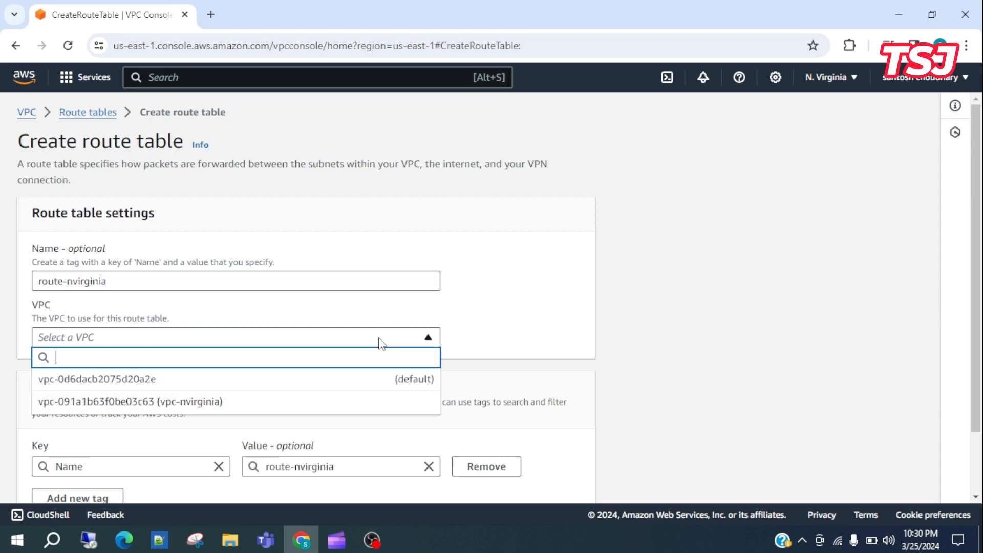
left_click(300, 410)
scroll(560, 418, "down", 1)
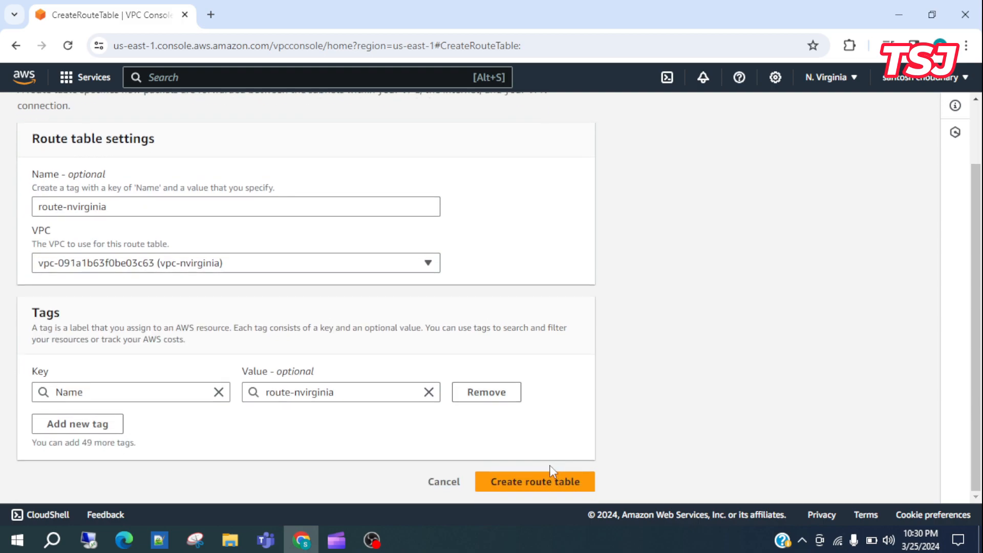
left_click(546, 486)
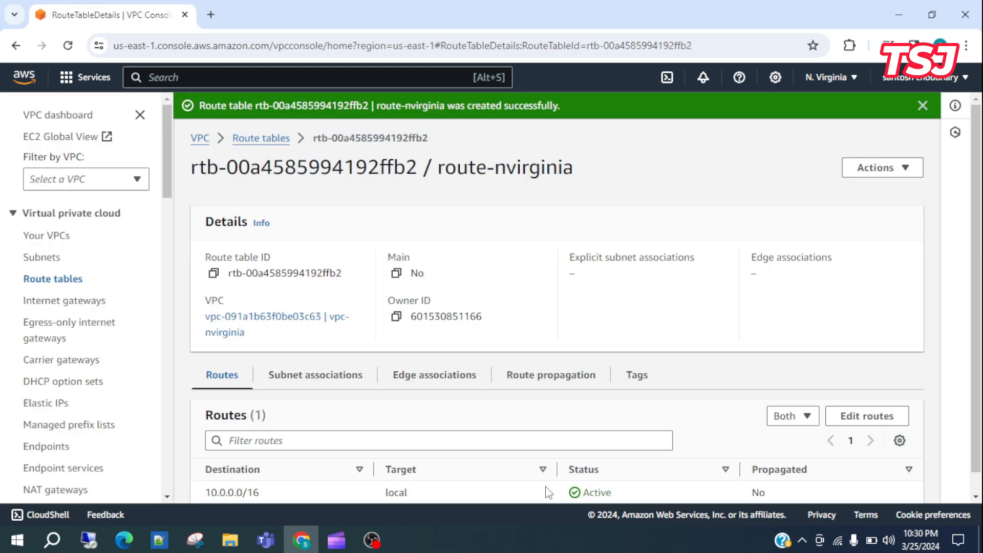
Add a route with destination 0.0.0.0/0 to the route-nvirginia route table
left_click(278, 139)
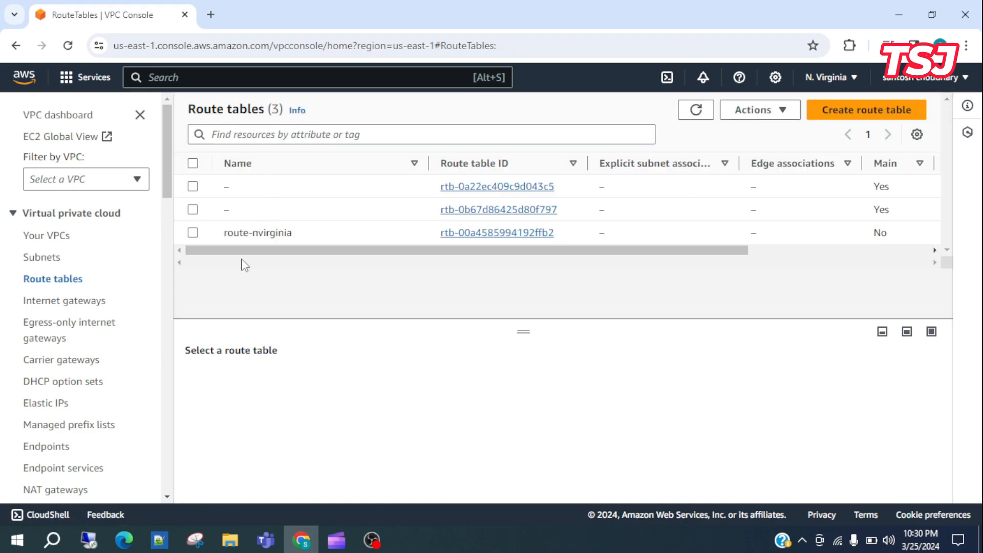
left_click(192, 232)
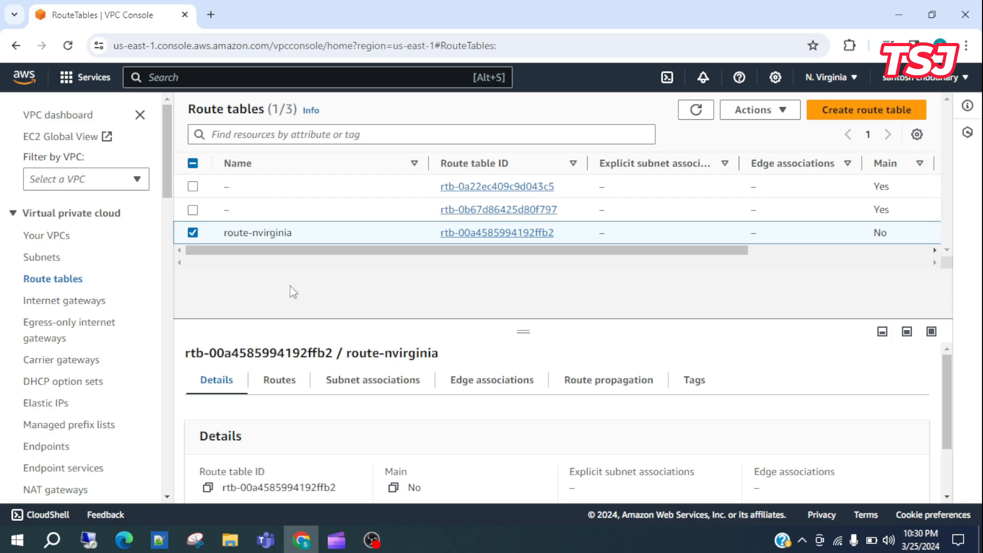
left_click(277, 384)
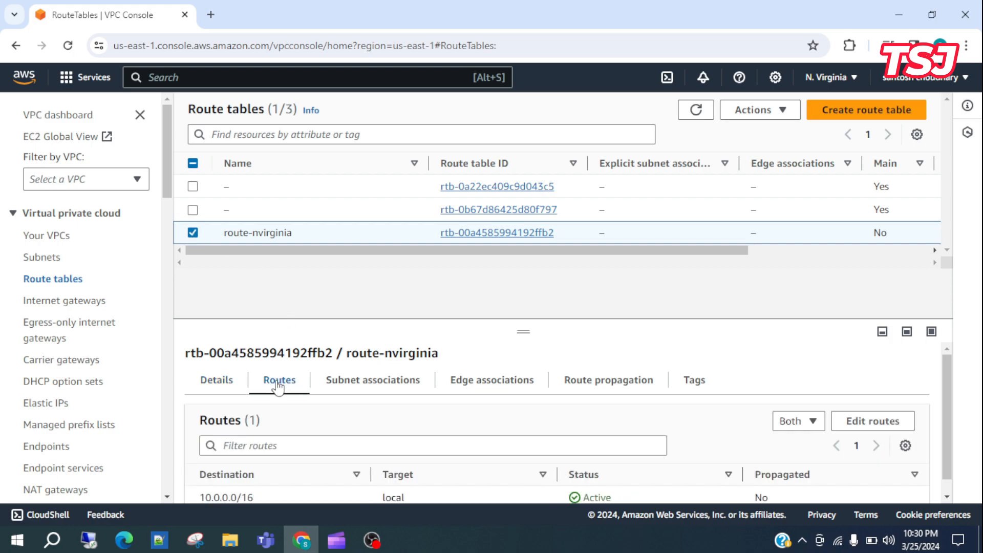
scroll(528, 443, "down", 1)
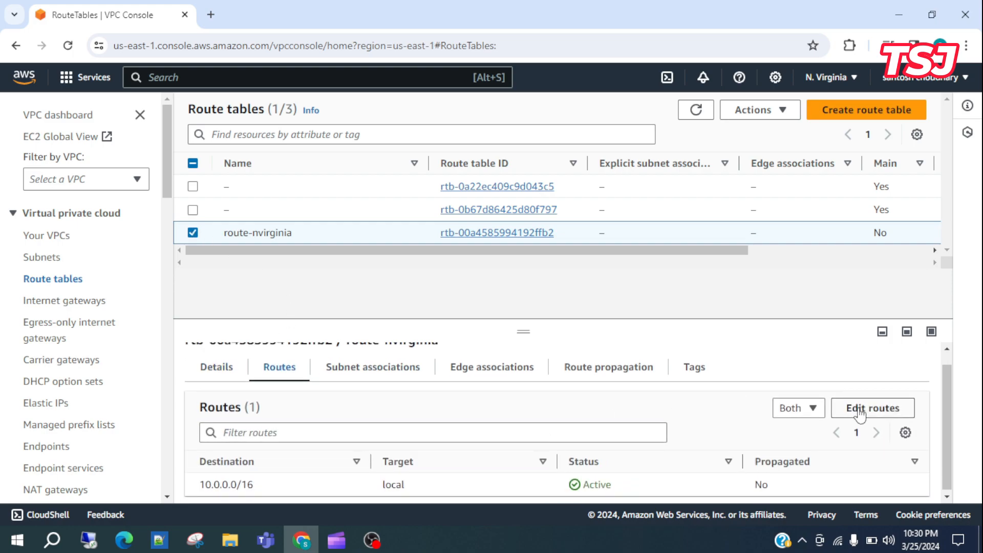
left_click(865, 408)
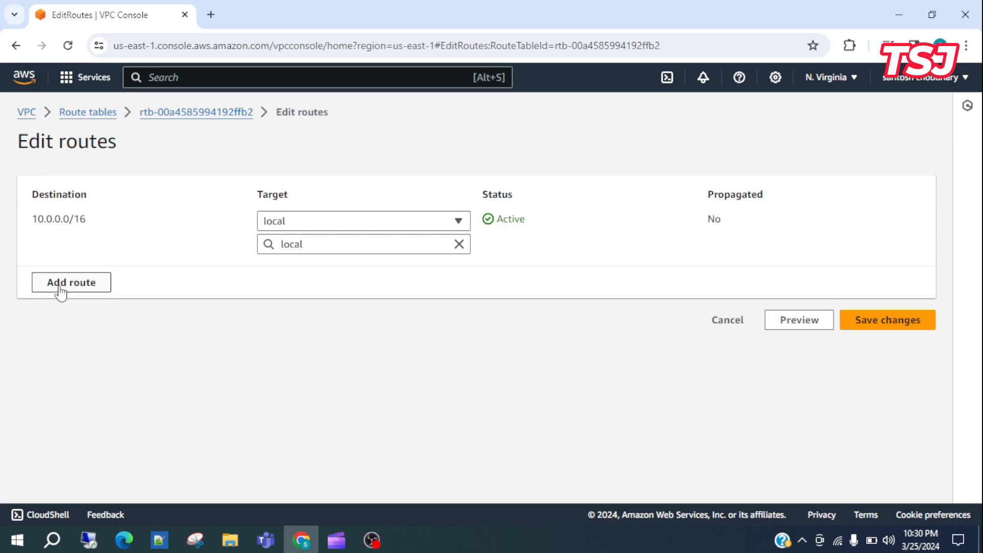
left_click(61, 288)
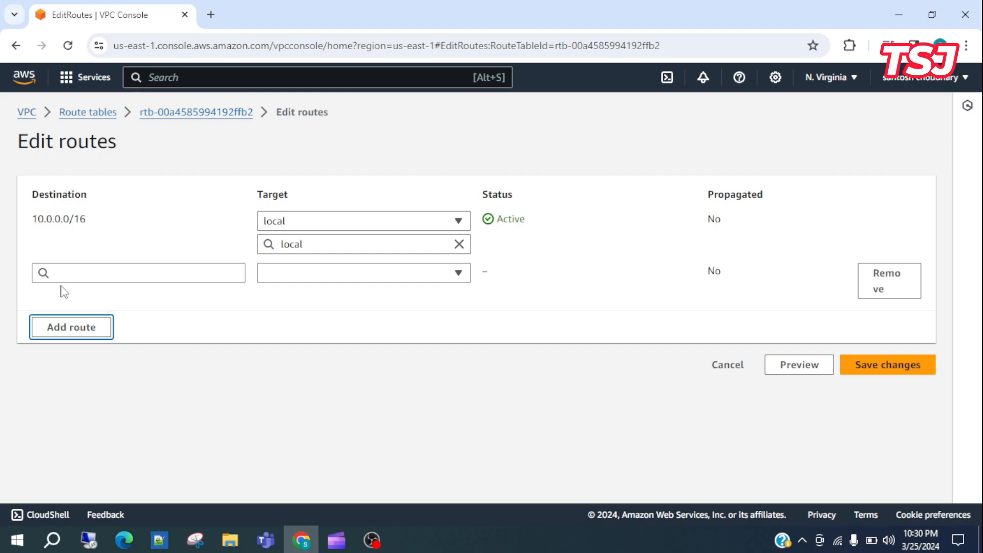
left_click(67, 281)
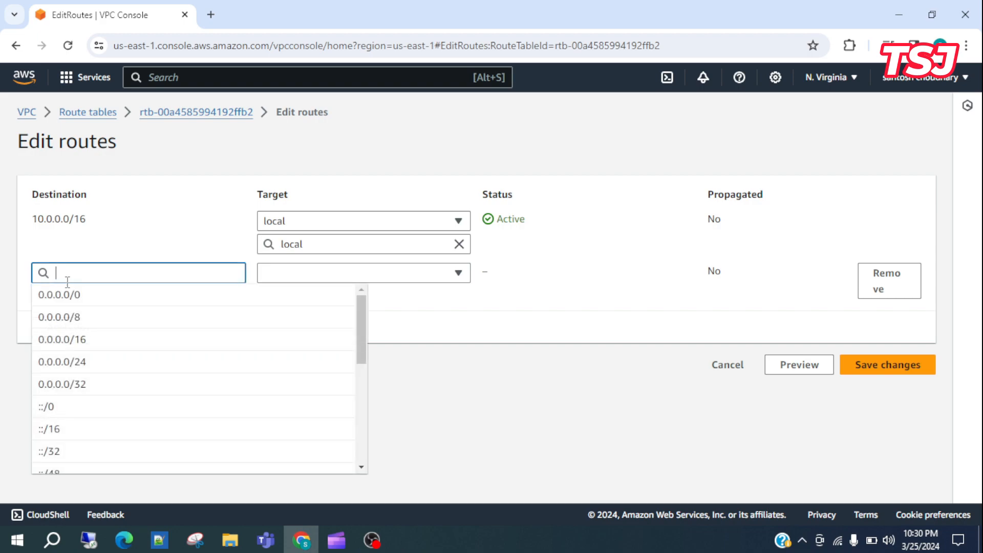
type("0.0.0")
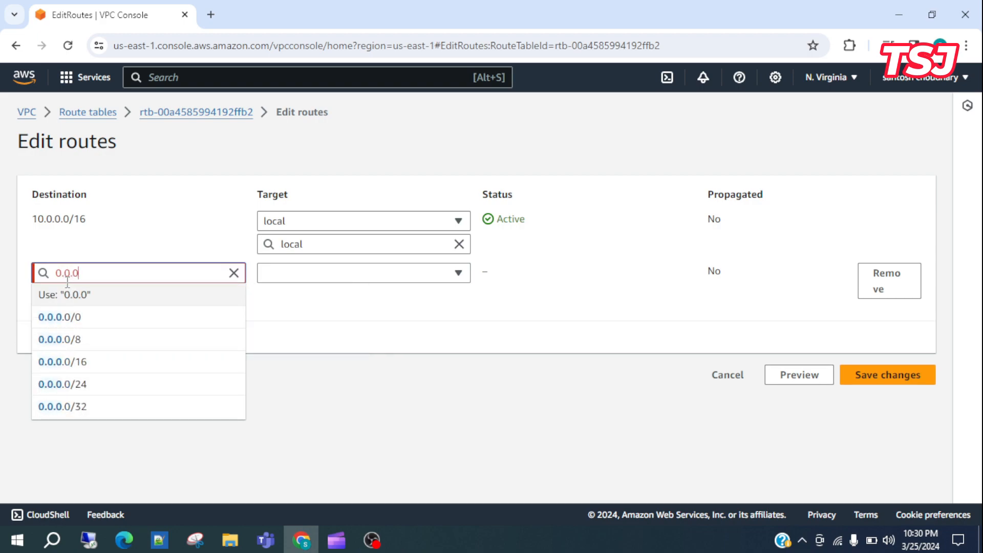
type(".0/0")
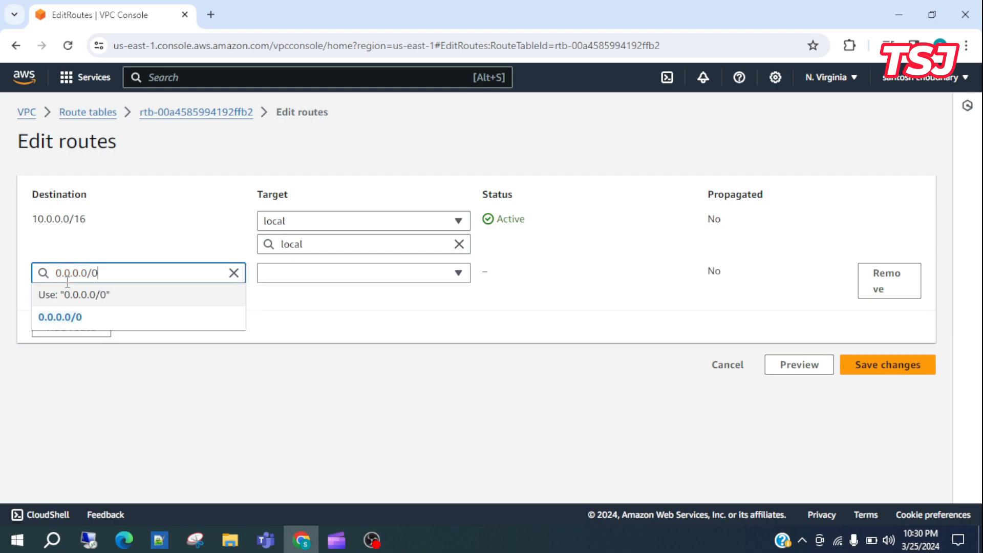
left_click(74, 317)
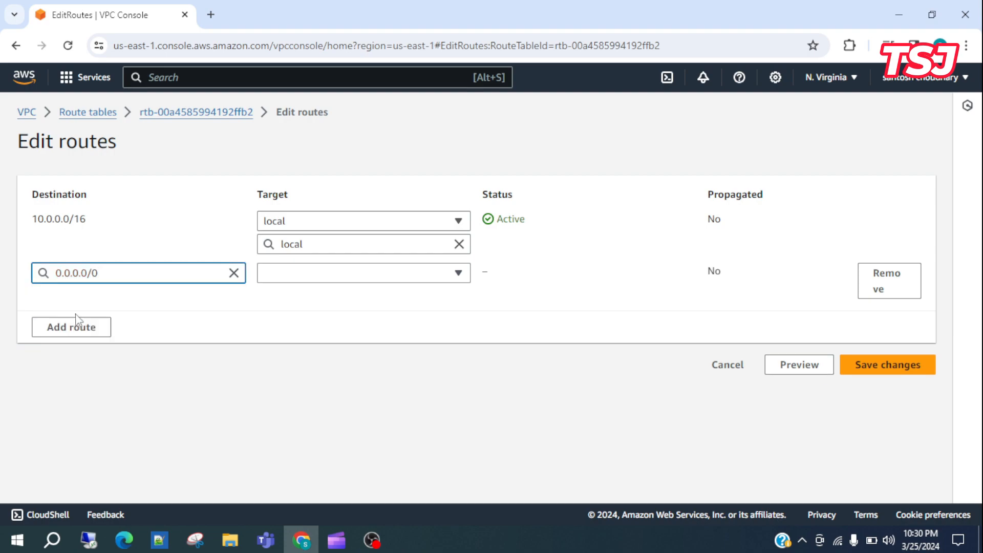
Target the new 0.0.0.0/0 route at the igw-nvirginia internet gateway and save the route changes
left_click(299, 279)
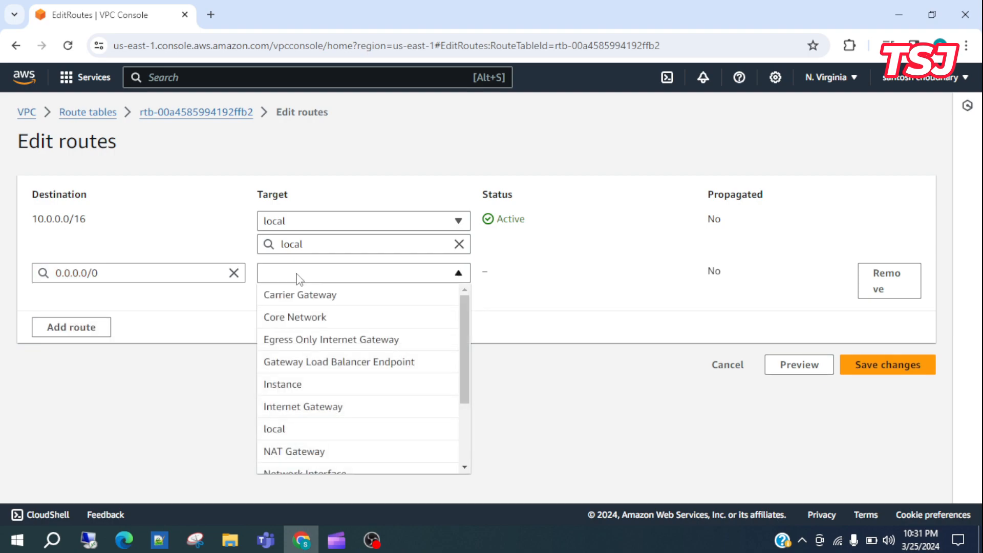
key("i")
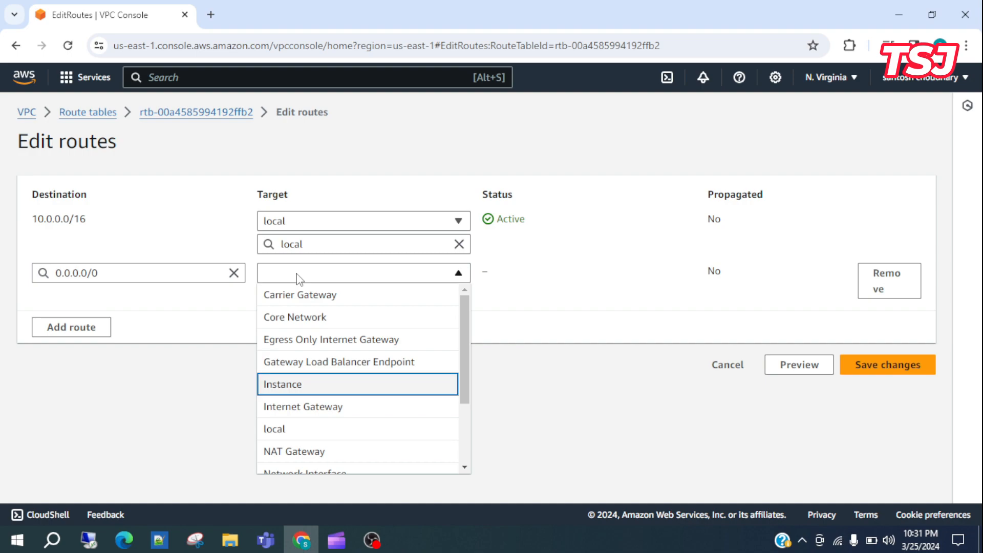
left_click(313, 407)
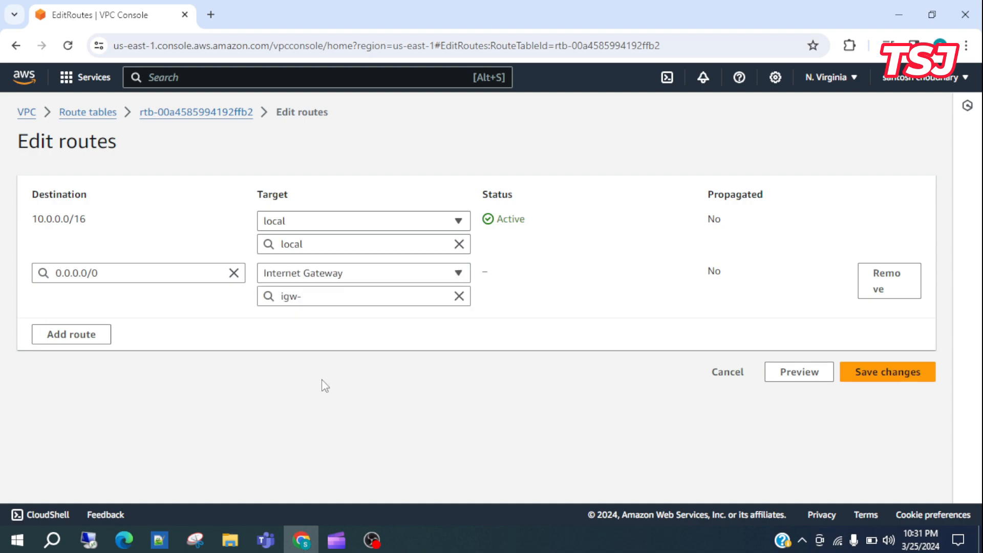
left_click(379, 302)
left_click(383, 343)
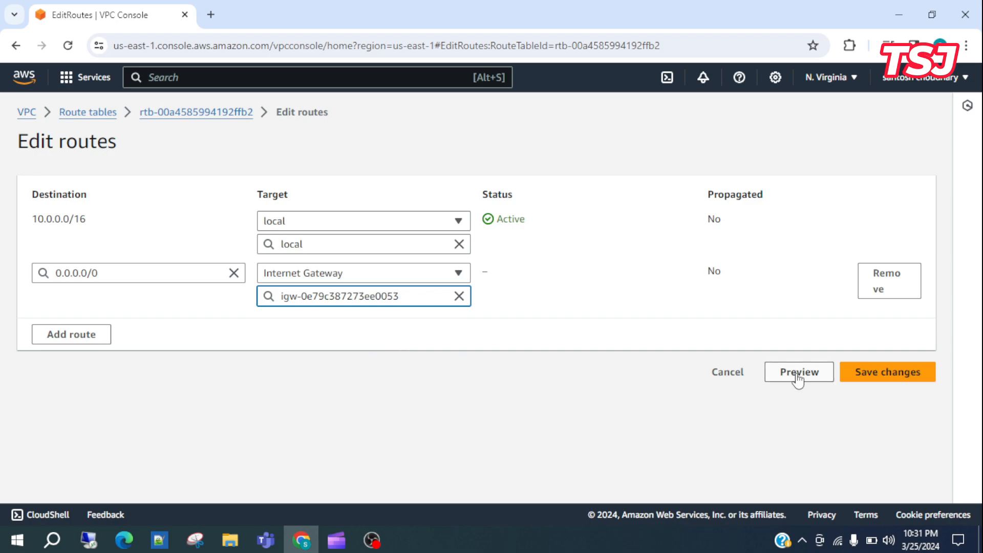
left_click(881, 378)
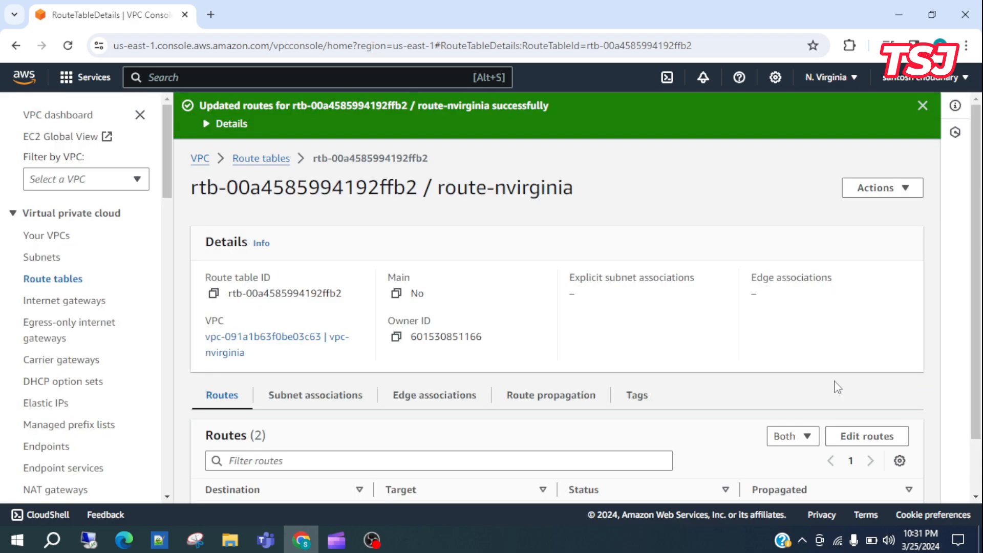
Associate subnet-nvirginia explicitly with the route-nvirginia route table and save the association
left_click(328, 397)
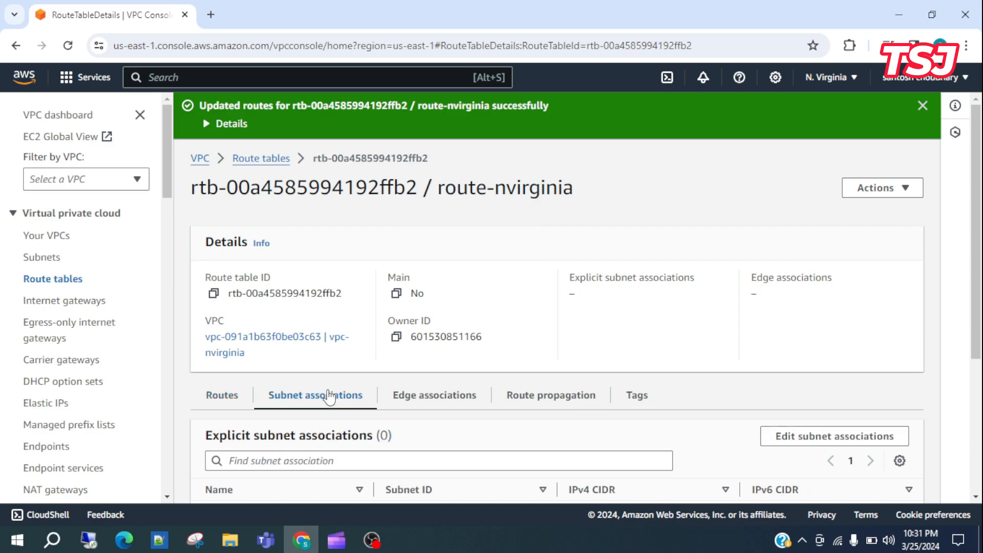
scroll(745, 368, "down", 3)
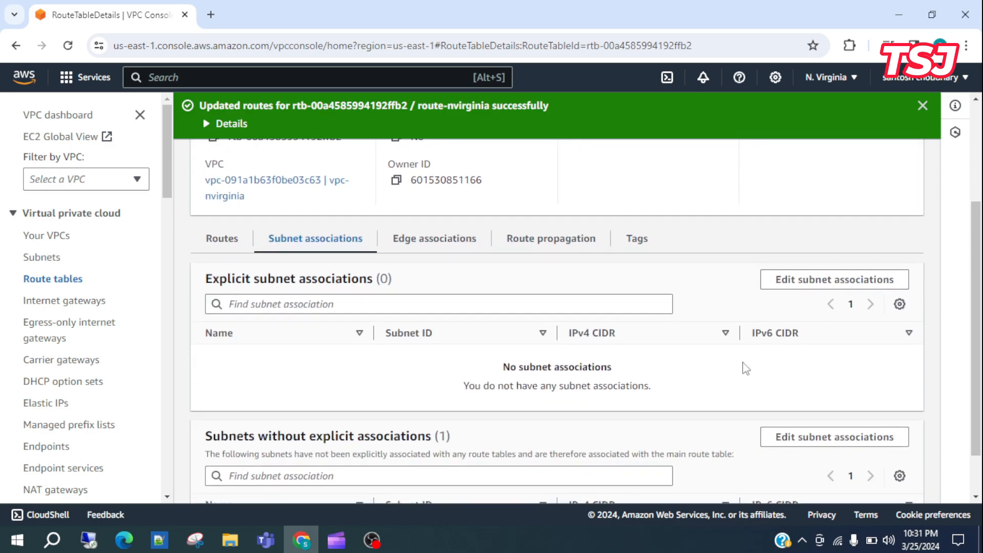
left_click(860, 288)
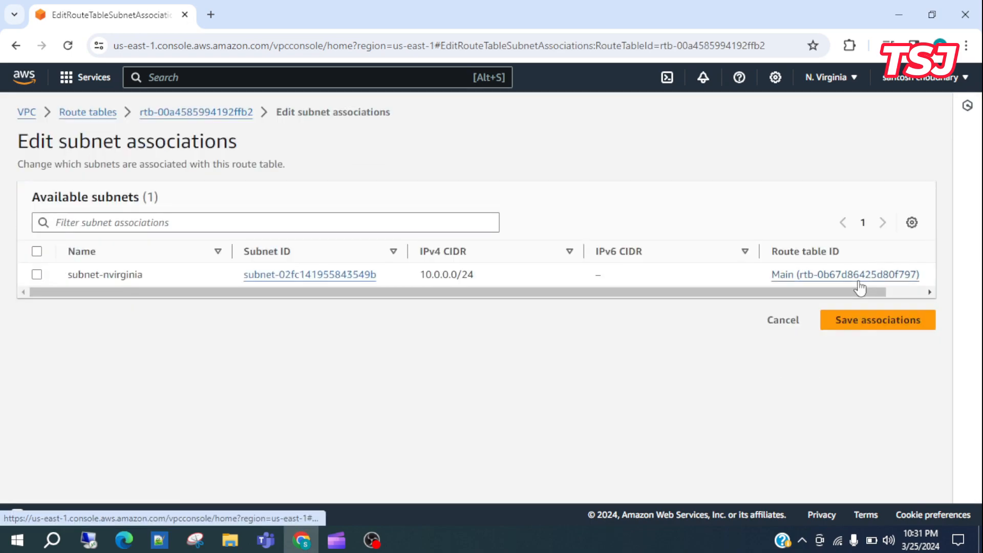
left_click(36, 274)
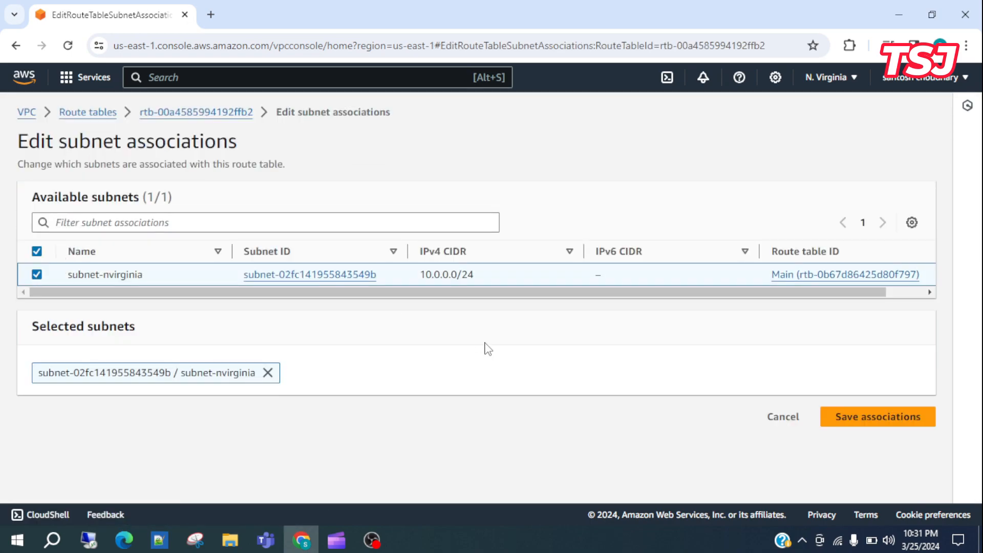
left_click(904, 421)
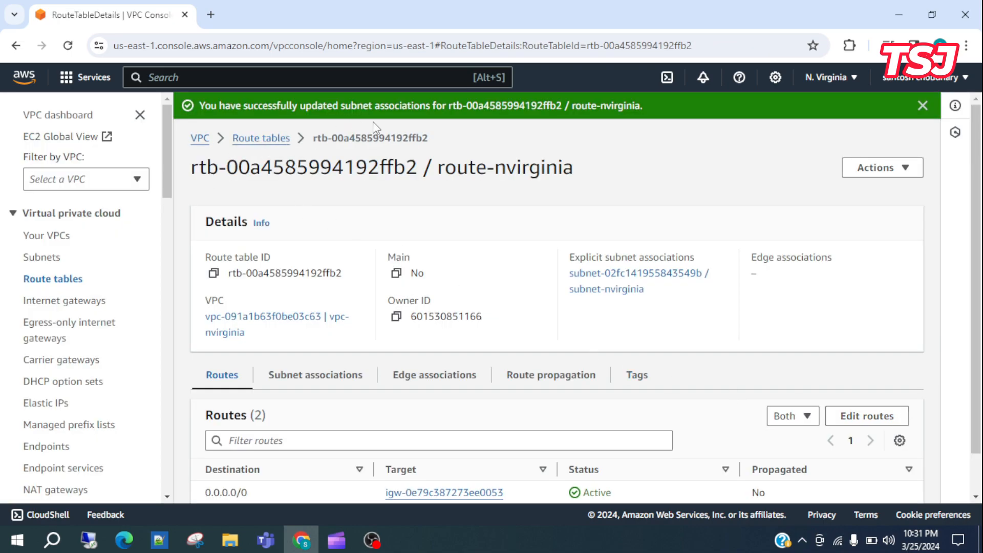
scroll(364, 289, "down", 1)
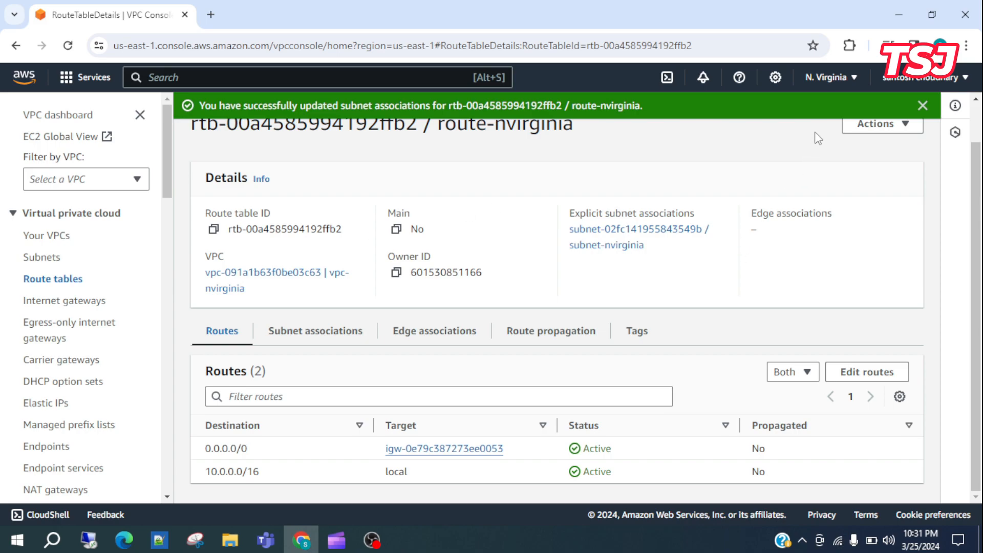
Switch the console to the Asia Pacific (Tokyo) region and open its list of VPCs
left_click(847, 85)
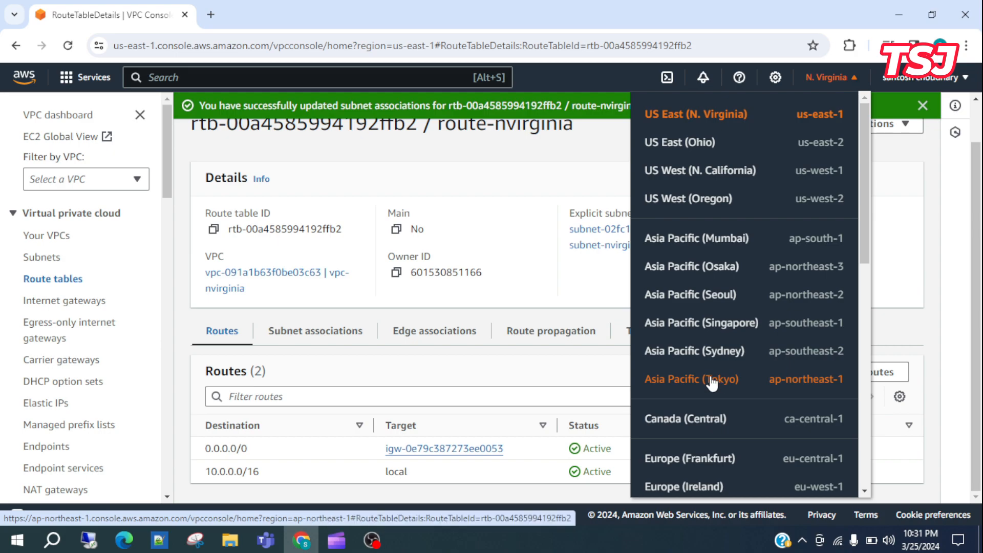
left_click(735, 380)
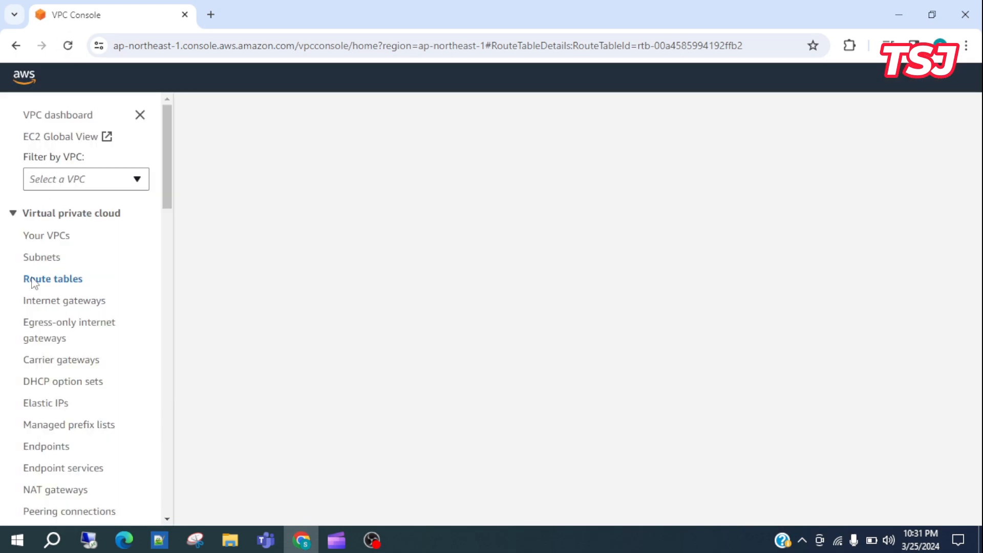
left_click(59, 240)
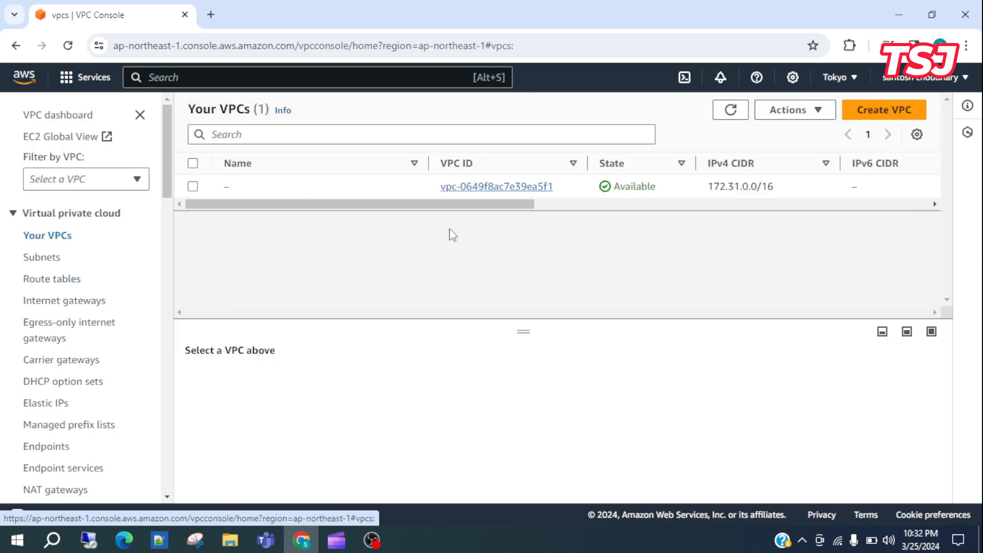
Create a VPC-only network named vpc-tokyo with the IPv4 CIDR block 192.168.0.0/16
left_click(893, 114)
left_click(158, 347)
type("vpc-tokyo")
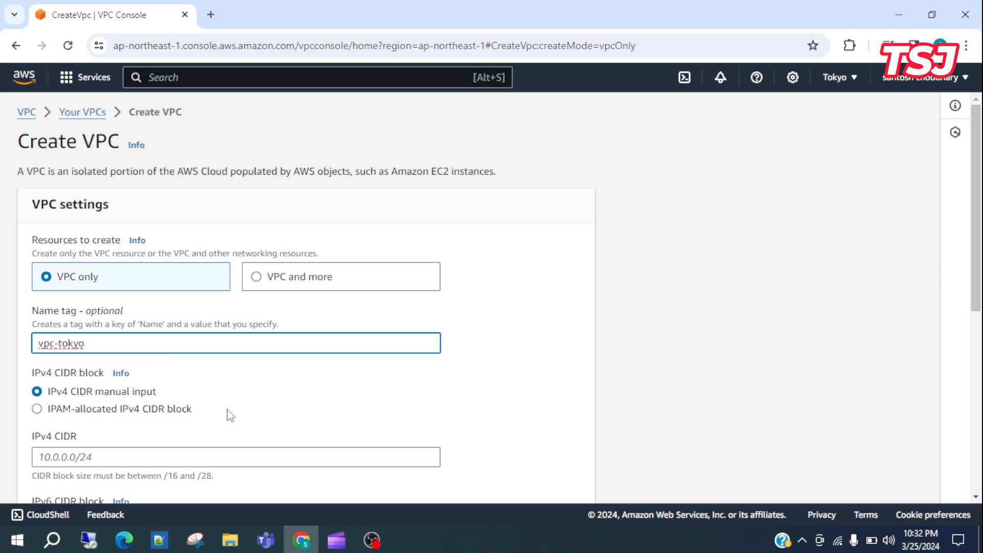
scroll(243, 424, "down", 1)
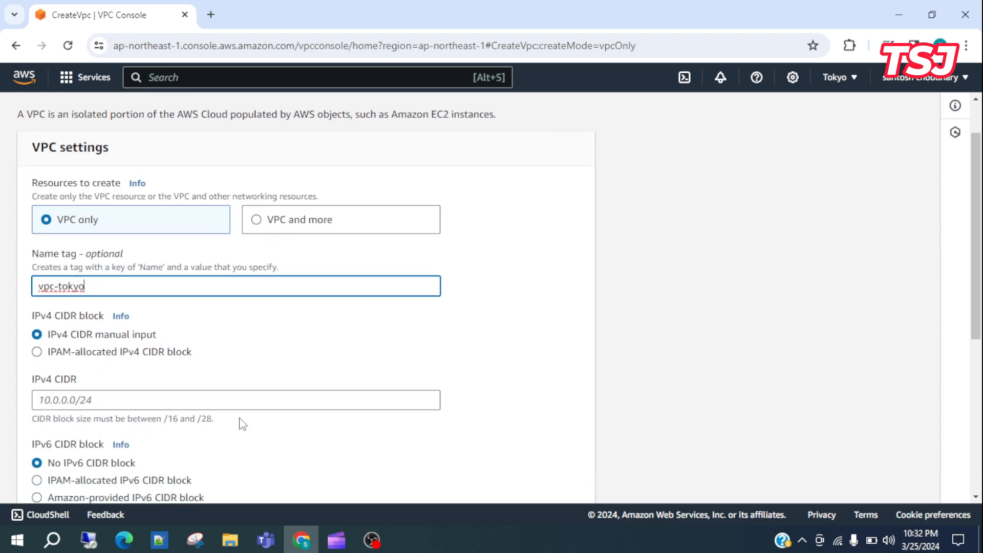
left_click(257, 396)
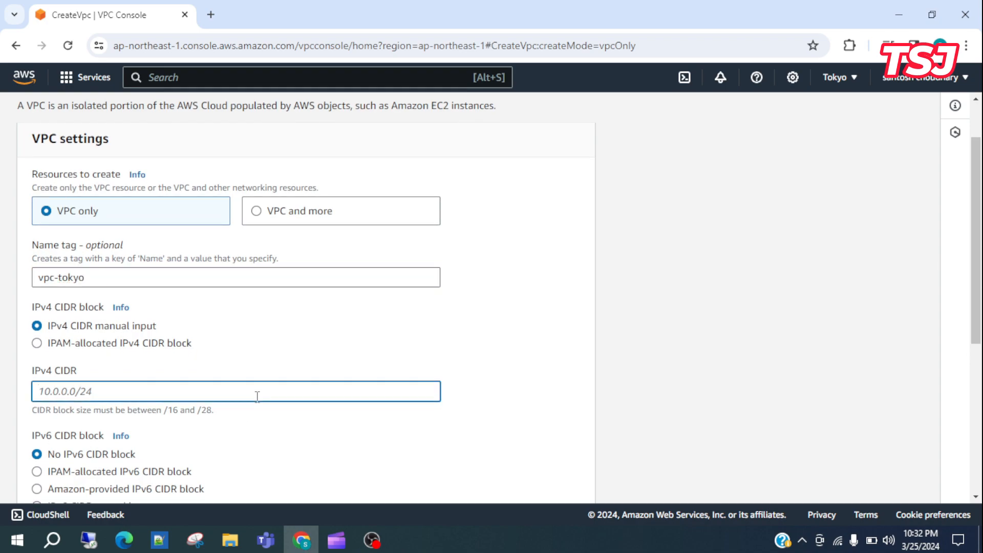
type("192.168.0.0/16")
scroll(257, 397, "down", 5)
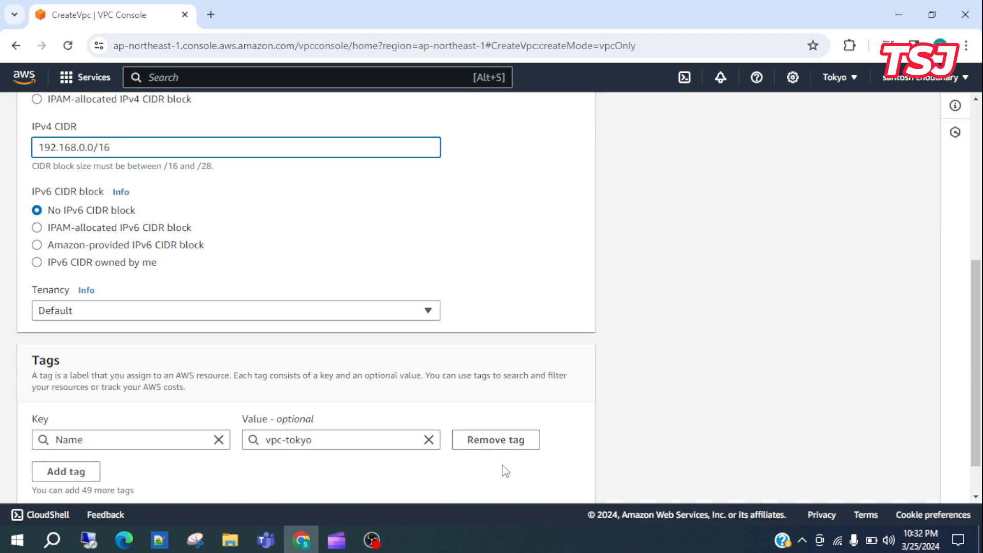
scroll(505, 471, "down", 1)
left_click(560, 484)
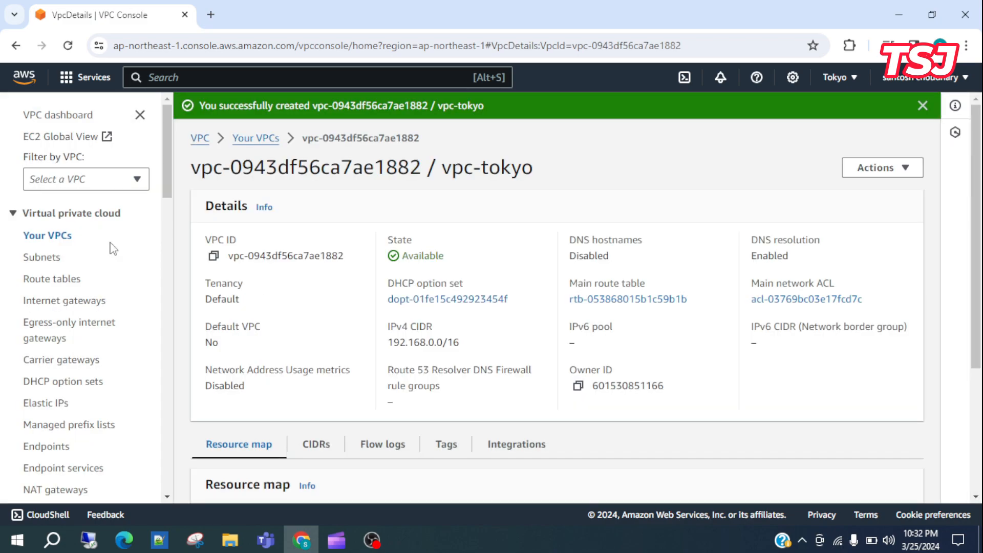
Start a new subnet in the vpc-tokyo VPC and name it subnet-tokyo
left_click(37, 258)
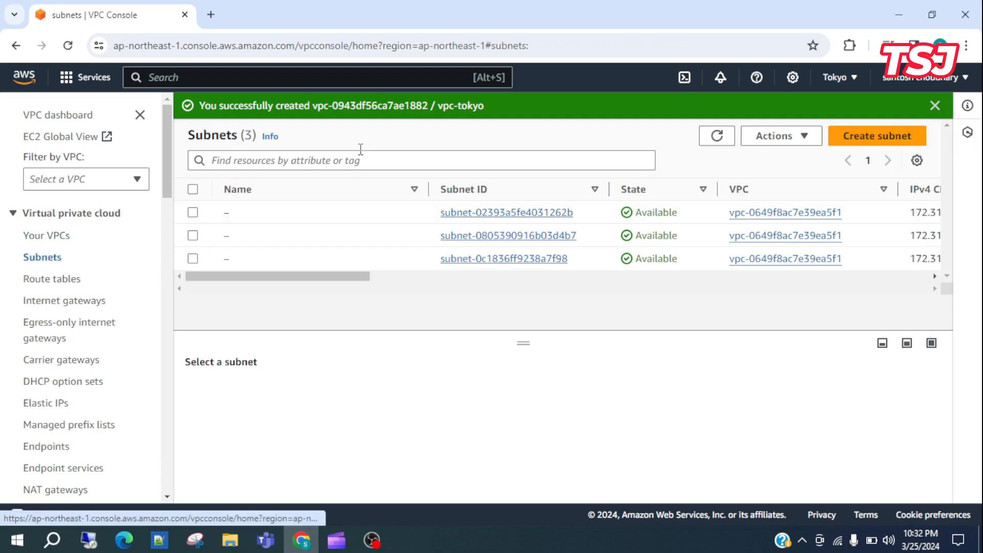
left_click(865, 139)
left_click(238, 248)
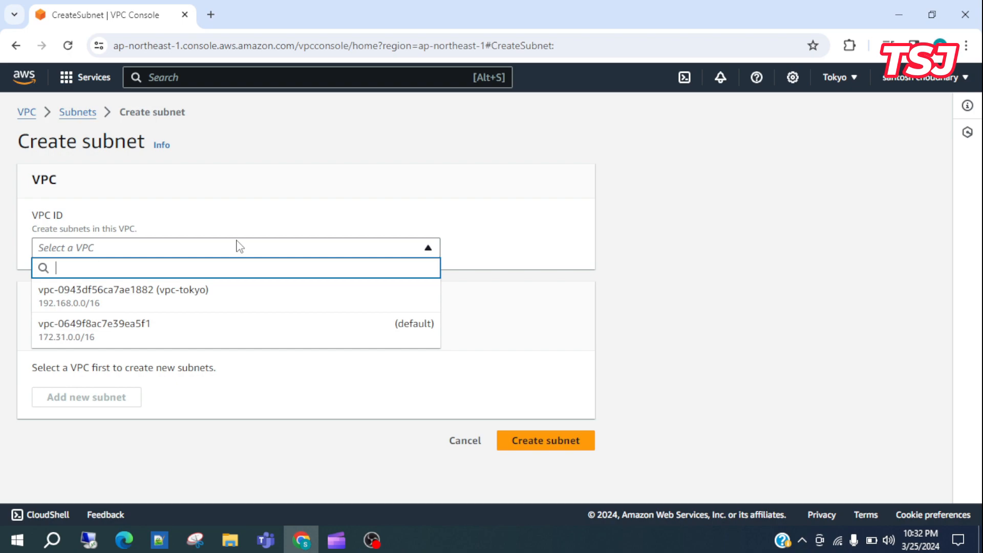
left_click(193, 297)
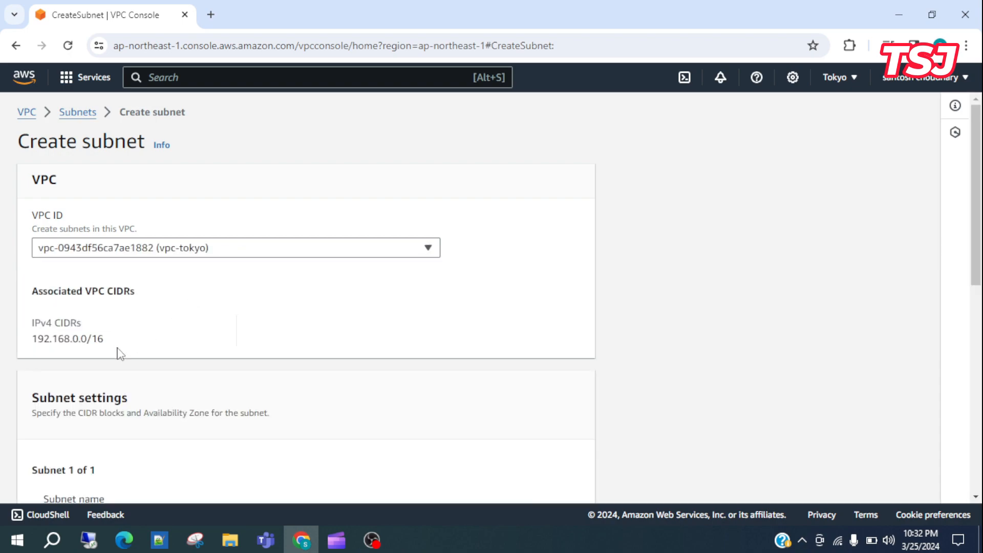
scroll(207, 358, "down", 4)
left_click(210, 345)
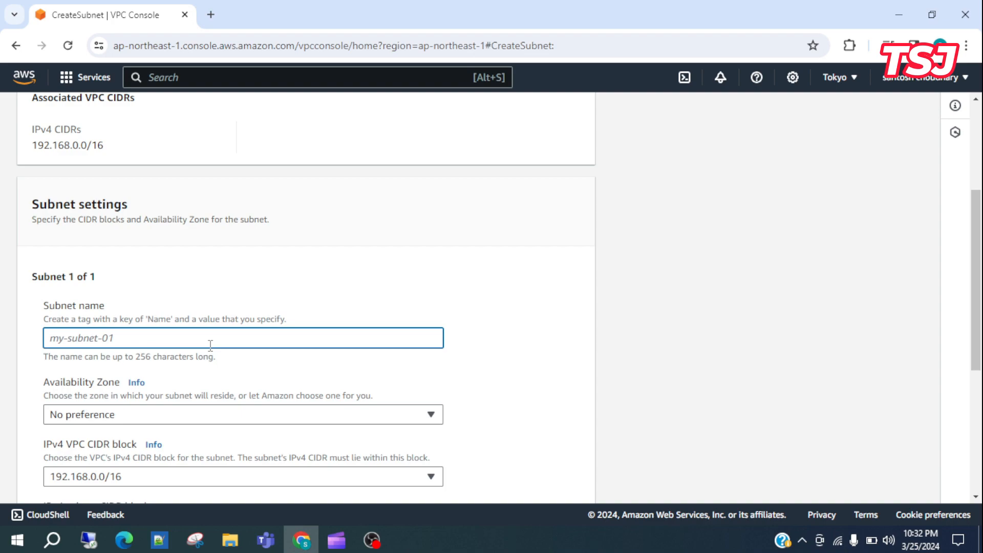
type("subnet-tokyo")
Place the subnet in availability zone ap-northeast-1a with the IPv4 subnet CIDR block 192.168.0.0/24 and create it
scroll(210, 345, "down", 3)
left_click(327, 248)
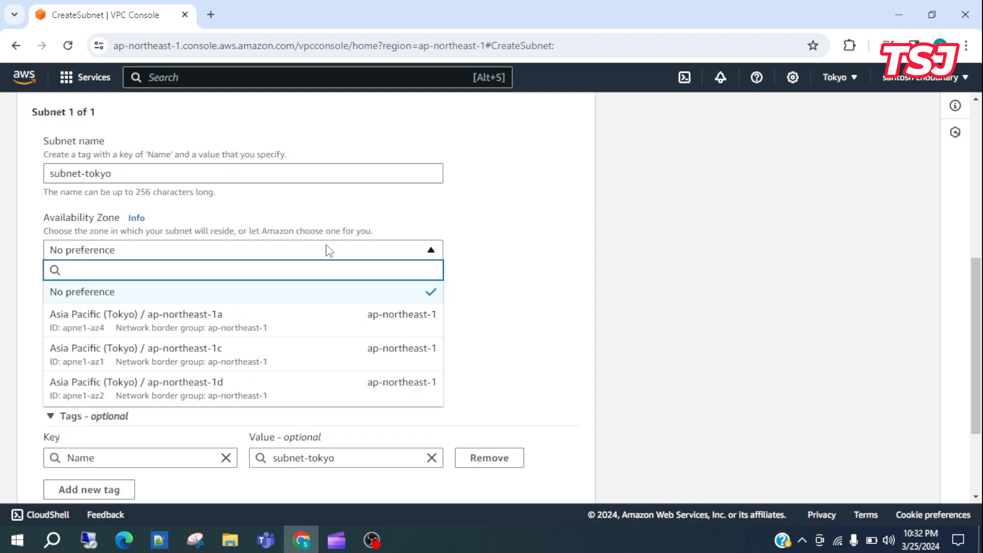
left_click(252, 321)
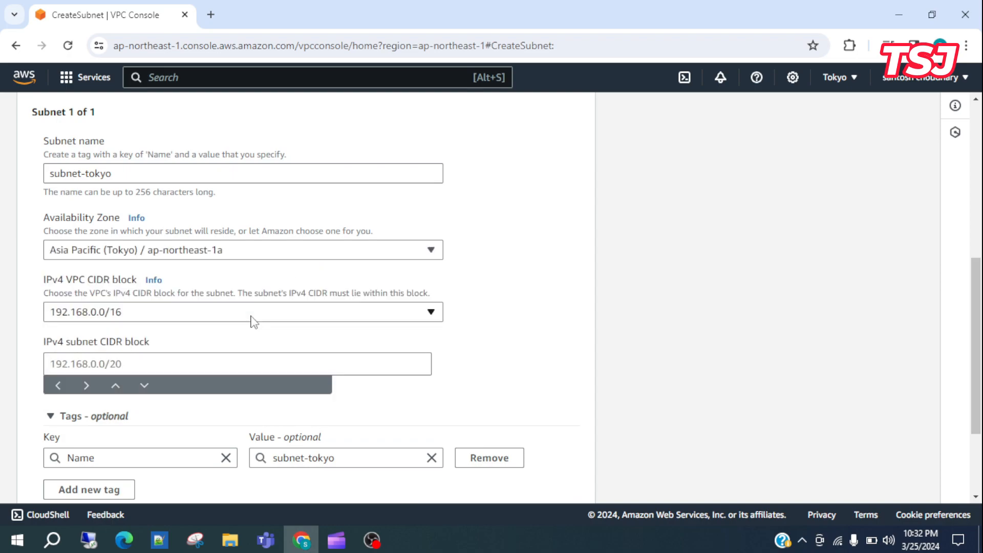
left_click(295, 365)
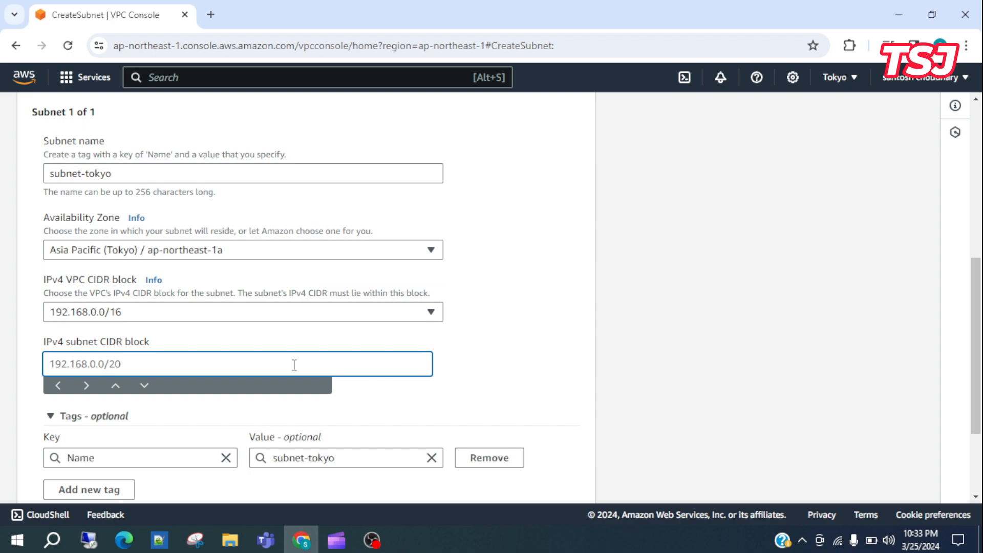
type("192.168.0.0/24")
scroll(294, 365, "down", 3)
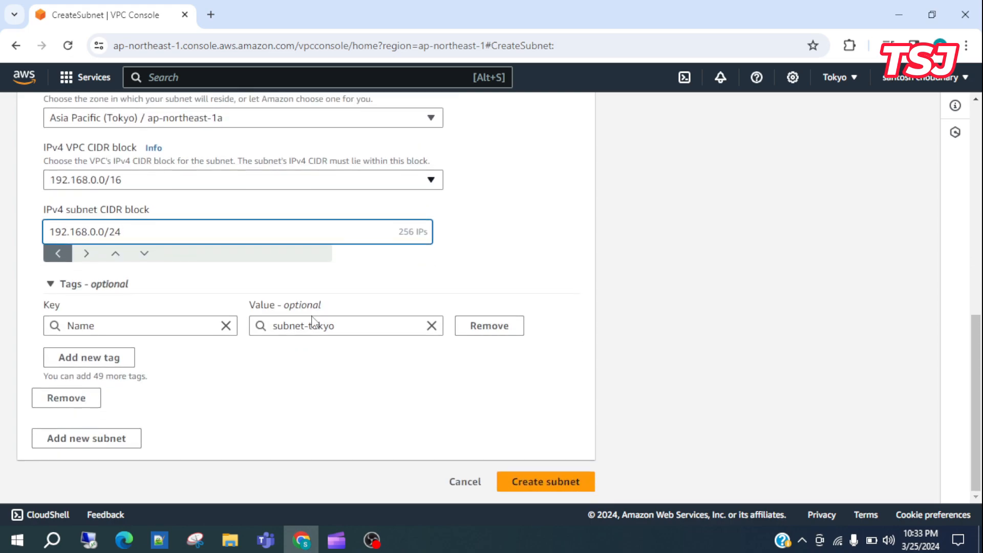
left_click(537, 487)
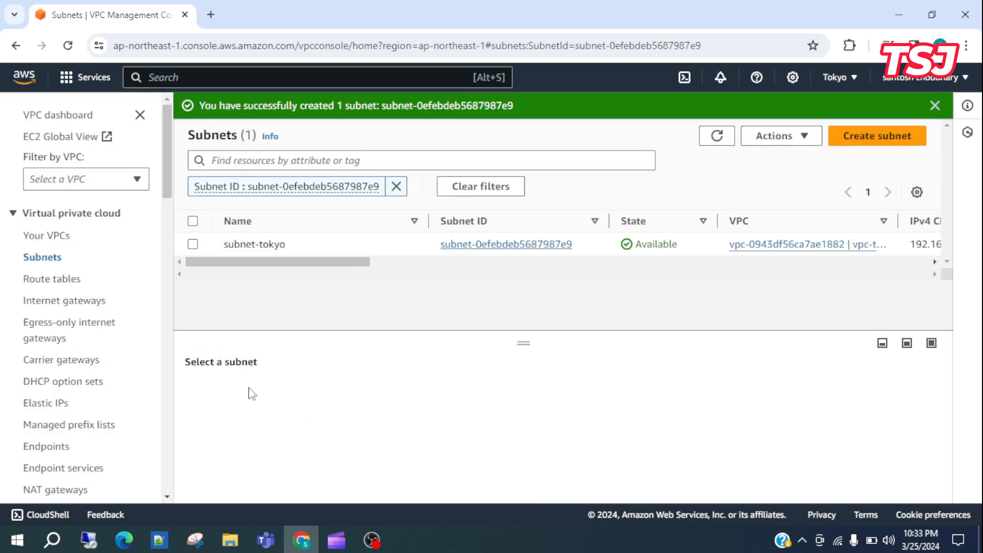
Create an internet gateway named igw-tokyo in the Tokyo region
left_click(62, 302)
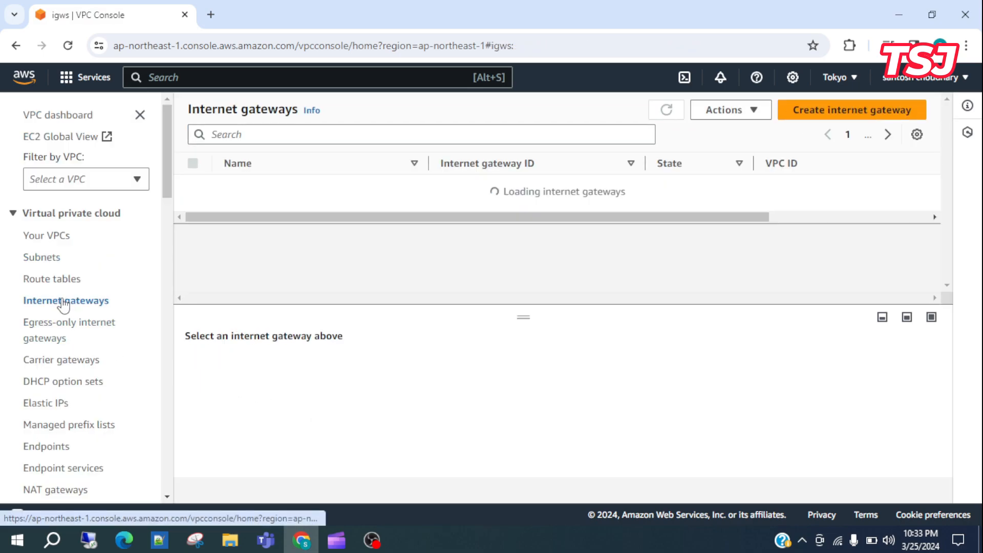
left_click(808, 118)
left_click(199, 283)
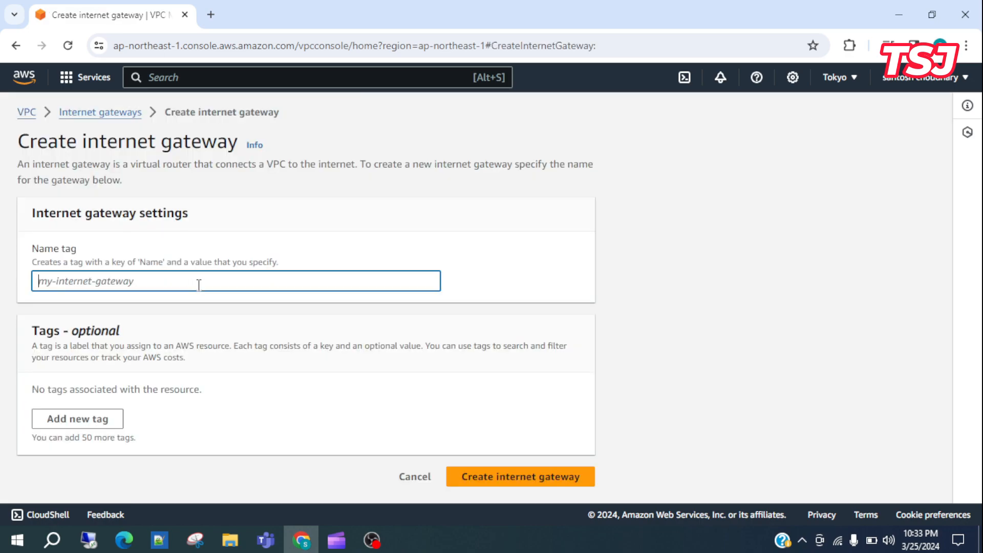
type("igw")
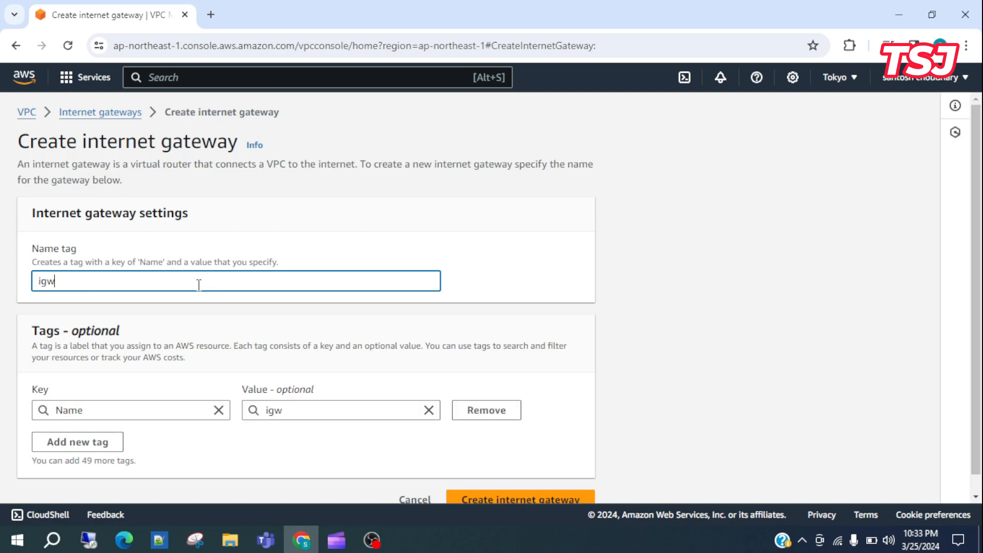
type("-tokyo")
scroll(199, 285, "down", 1)
left_click(550, 483)
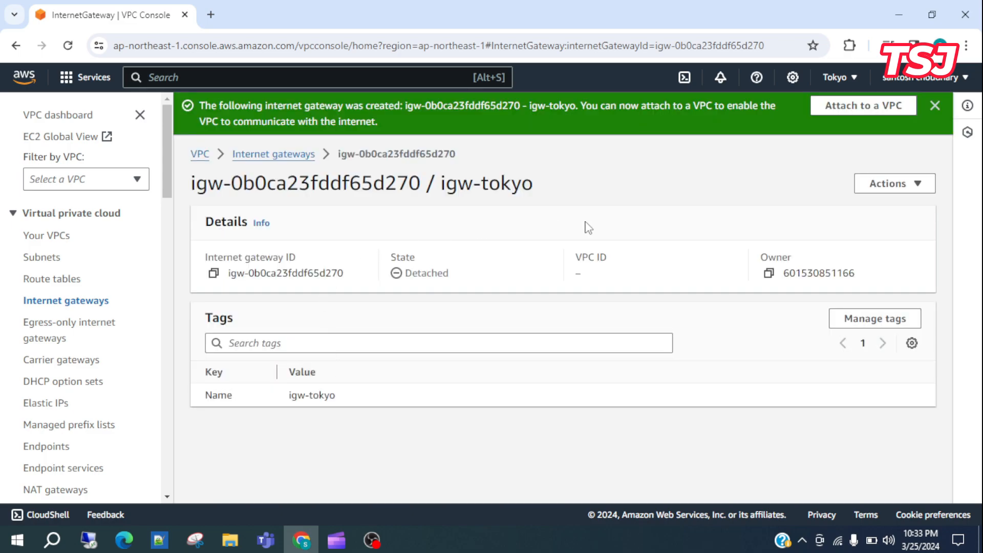
Attach the igw-tokyo internet gateway to the vpc-tokyo VPC
left_click(874, 109)
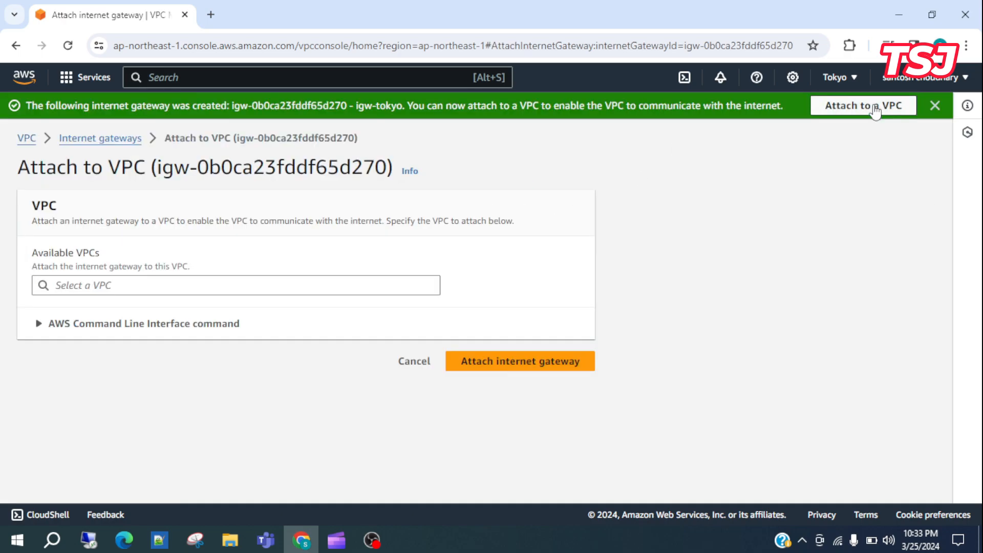
left_click(341, 287)
left_click(199, 314)
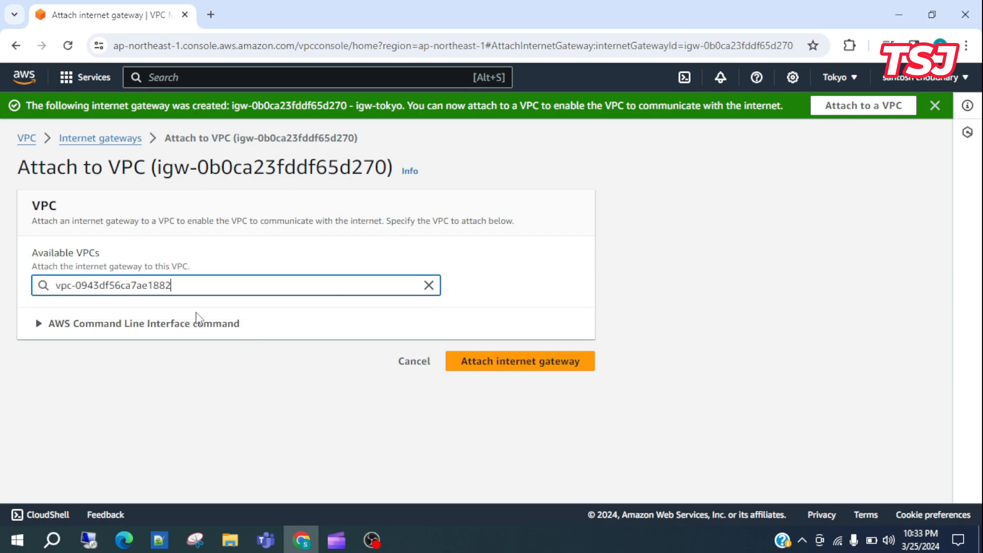
left_click(547, 362)
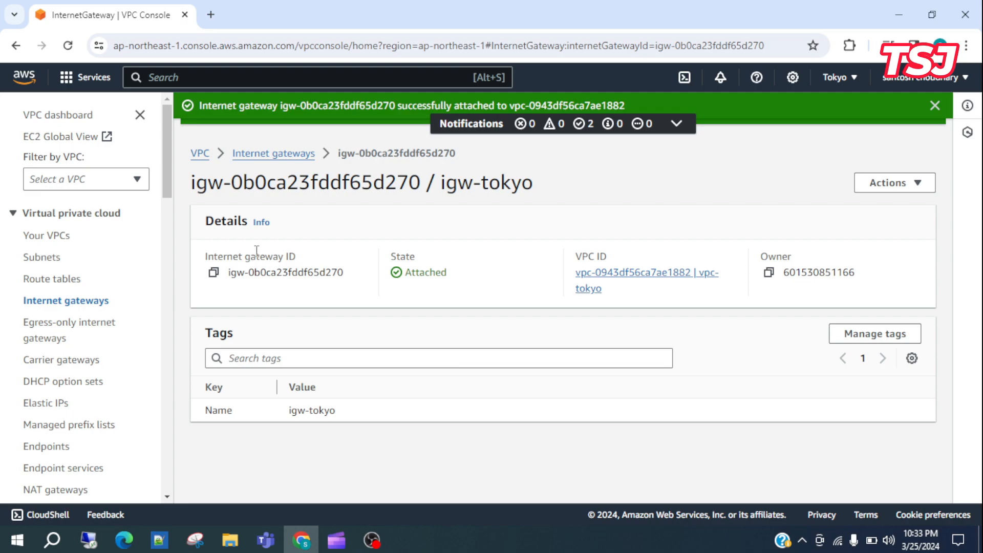
Create a route table named route-tokyo for the vpc-tokyo VPC
left_click(66, 283)
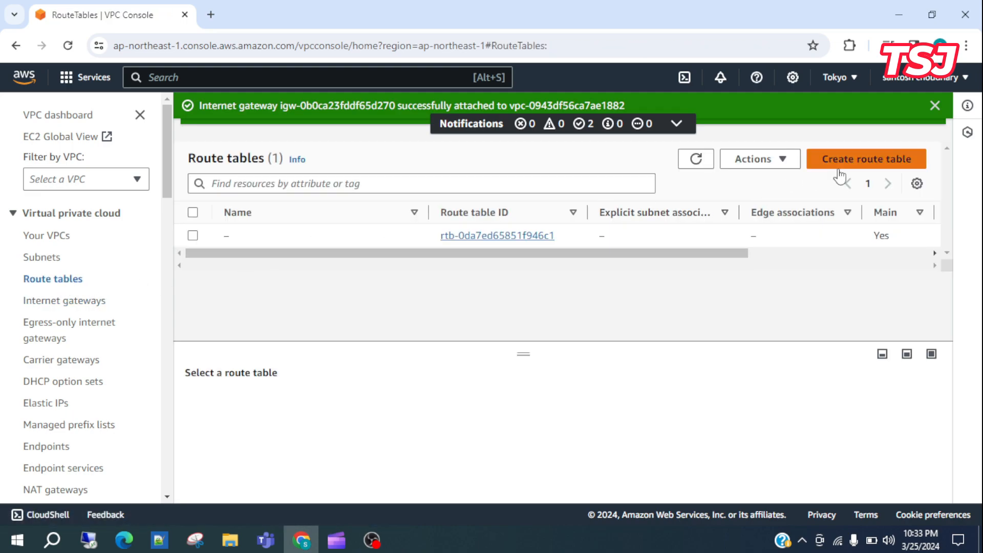
left_click(858, 166)
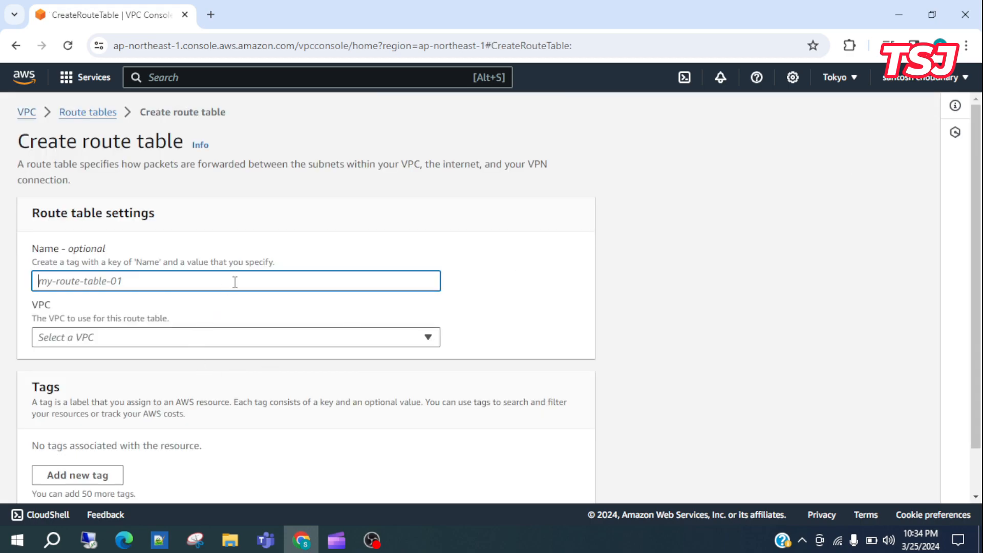
type("route-tokyo")
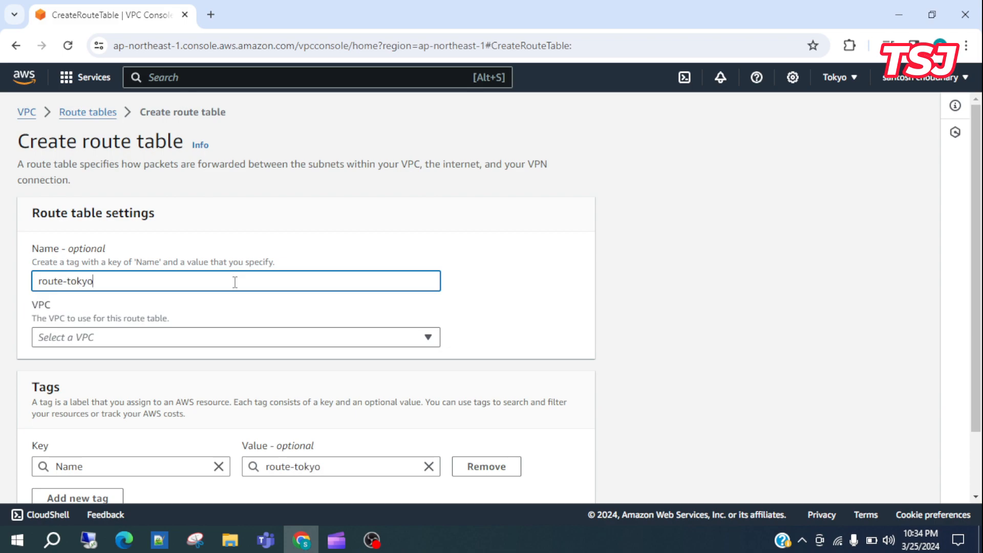
left_click(264, 338)
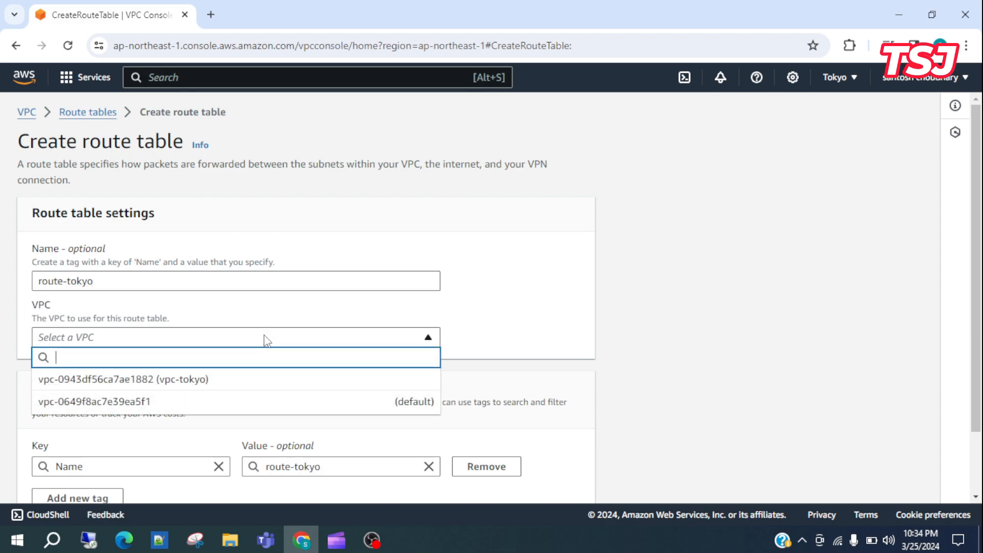
left_click(236, 388)
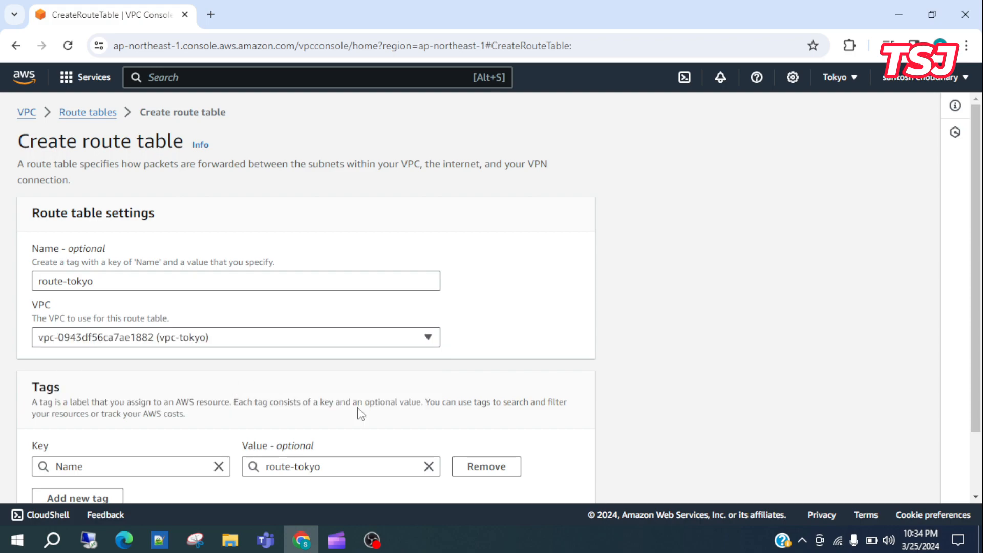
scroll(361, 413, "down", 2)
left_click(523, 485)
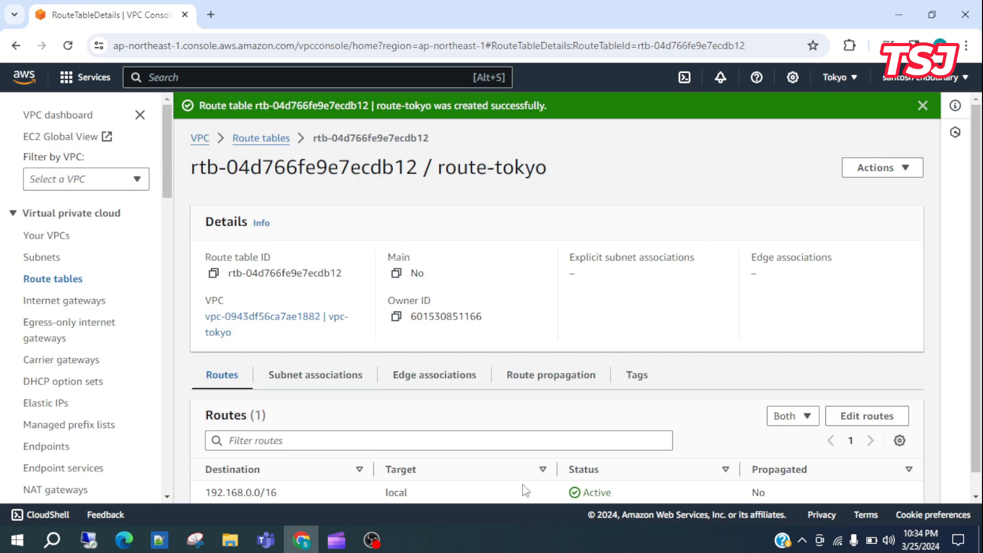
Associate subnet-tokyo explicitly with the route-tokyo route table and save the association
left_click(327, 384)
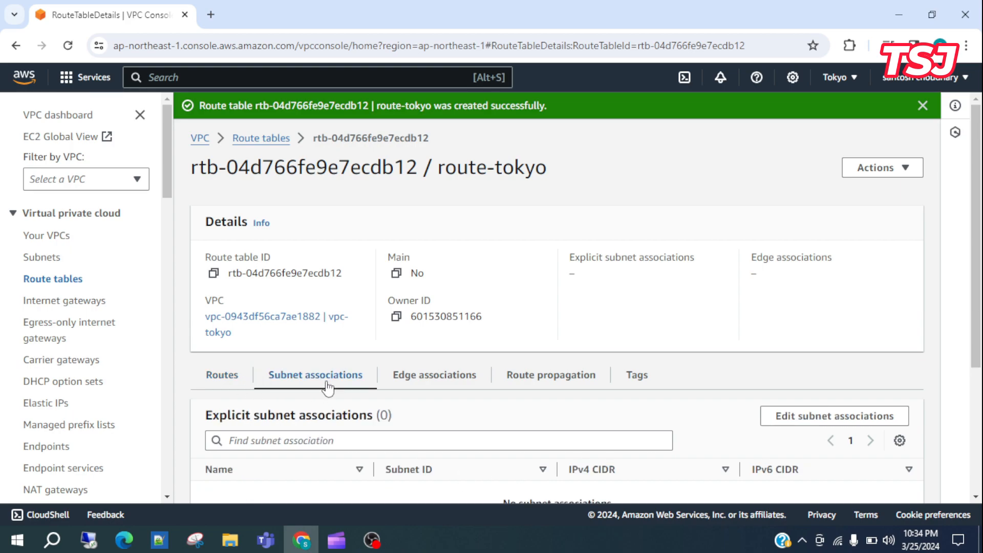
scroll(603, 432, "down", 4)
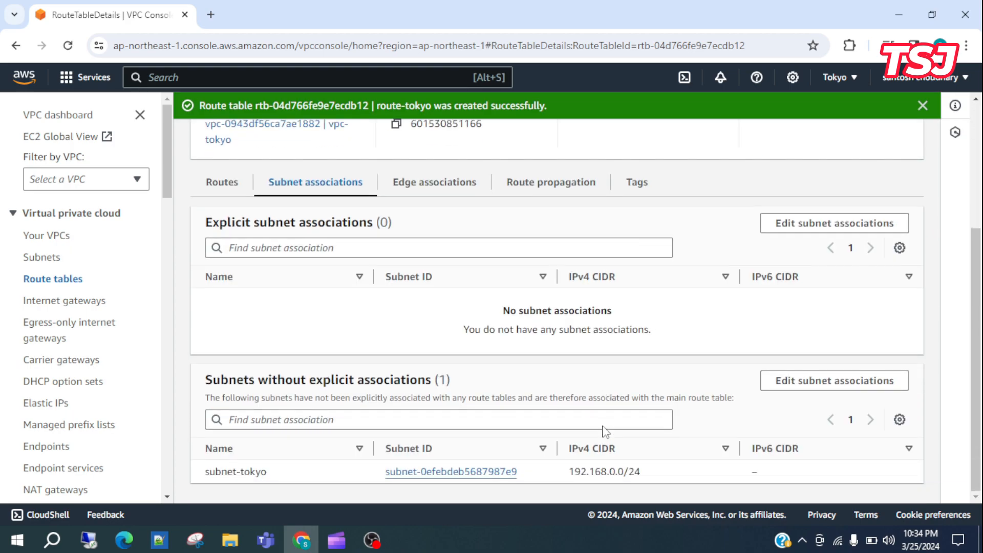
left_click(865, 225)
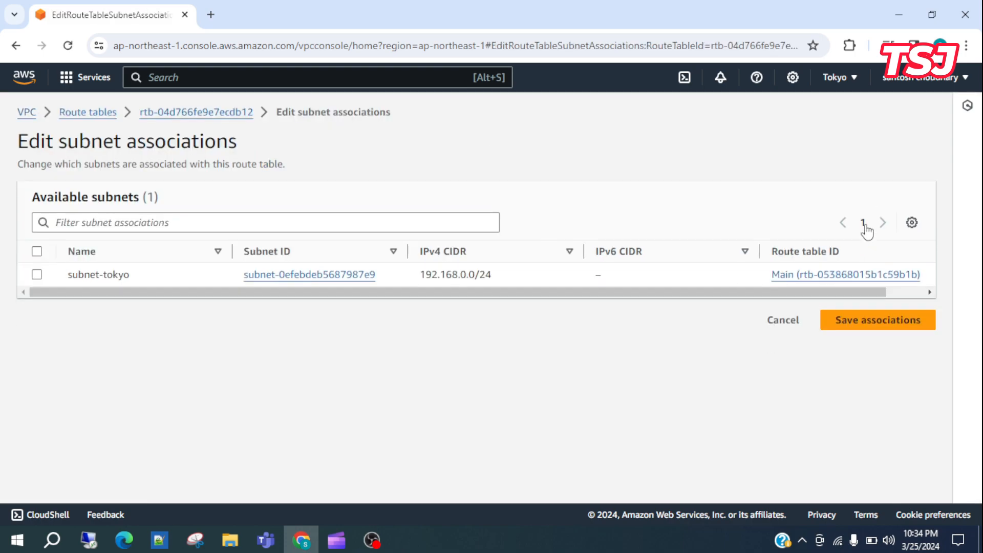
left_click(37, 276)
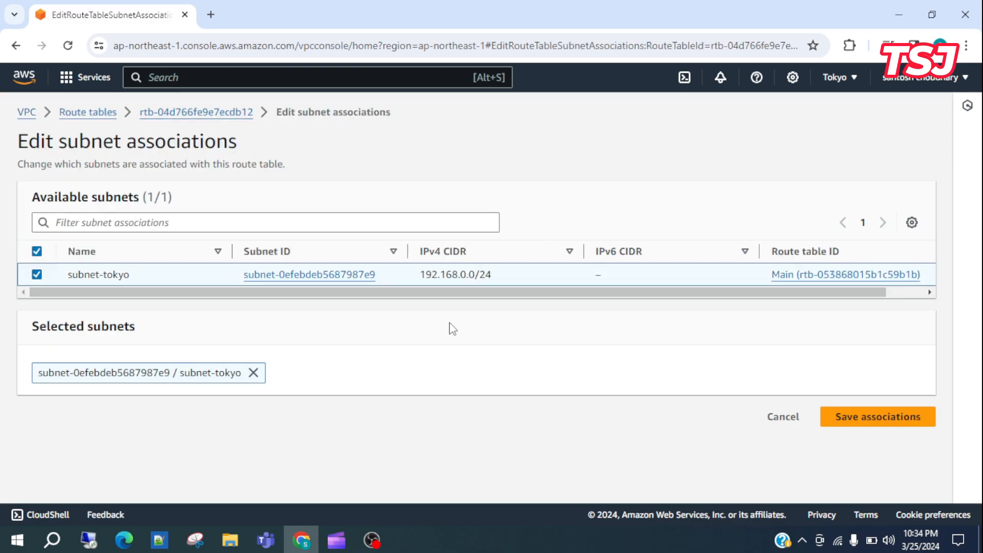
left_click(890, 419)
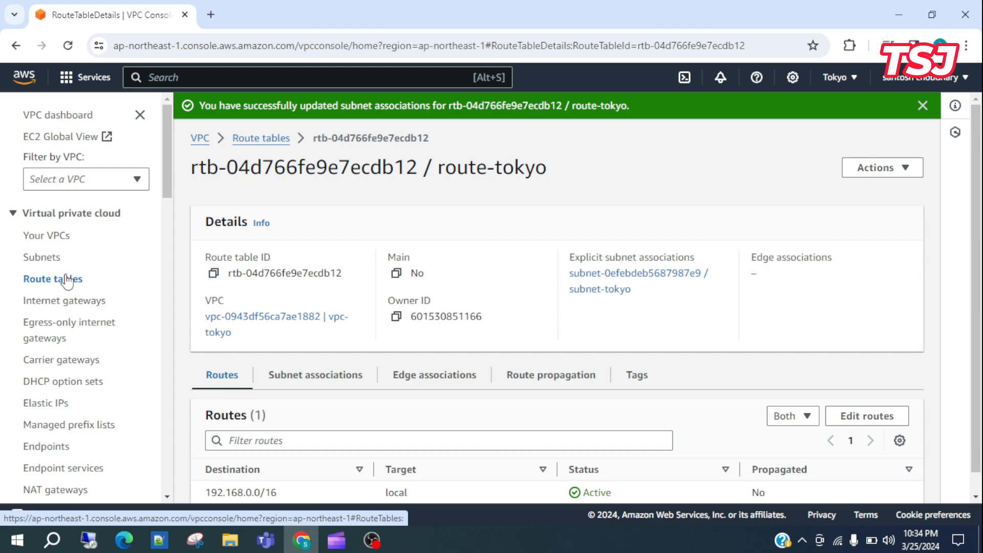
Open the running instances list of the EC2 service in Tokyo and start launching a new instance
type("ec2")
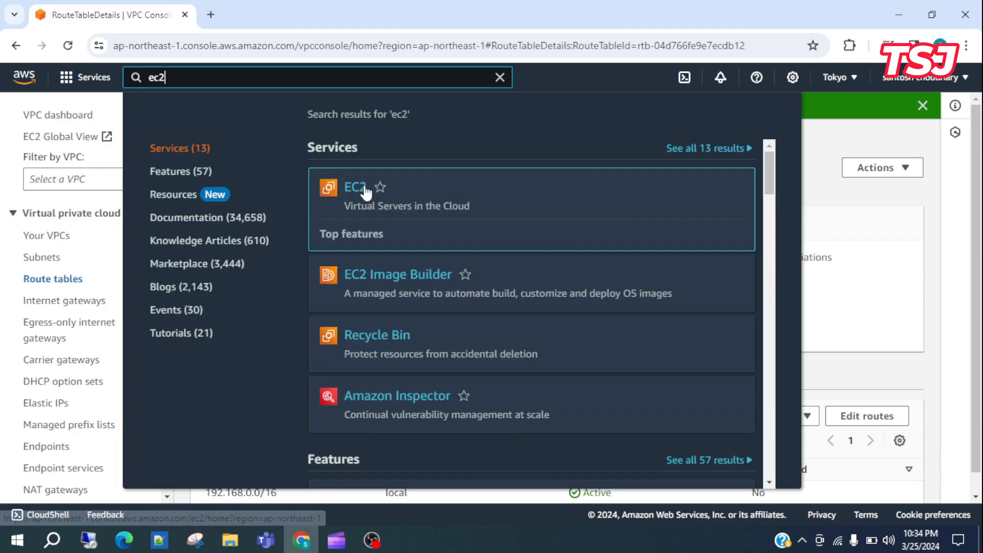
left_click(364, 190)
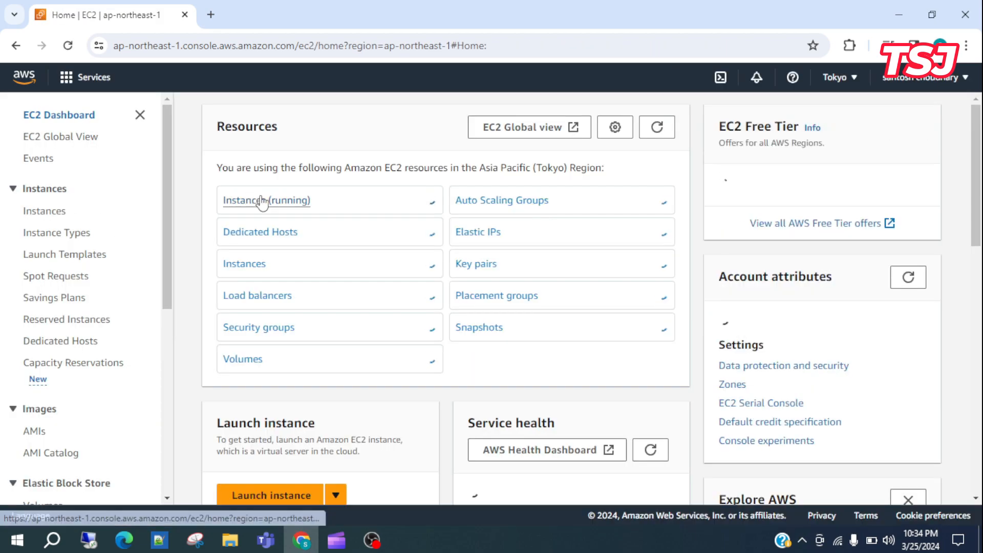
left_click(266, 200)
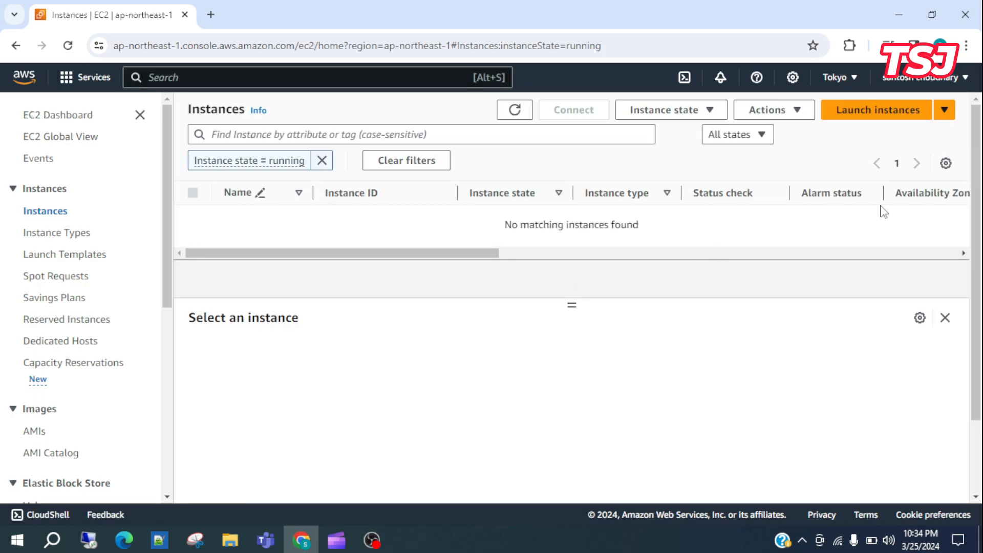
left_click(879, 118)
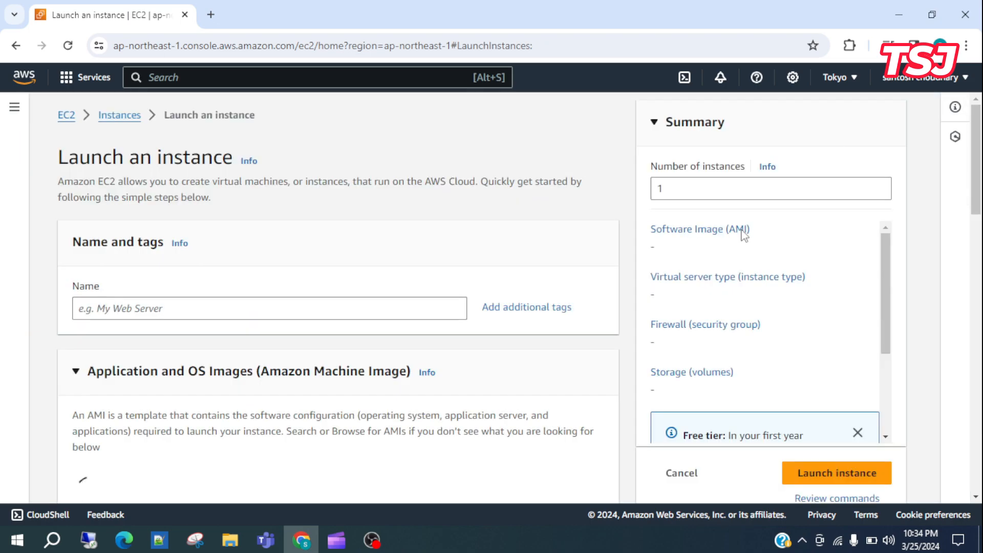
Name the new instance instance-tokyo and choose the Windows quick-start image, Microsoft Windows Server 2022 Base
left_click(316, 312)
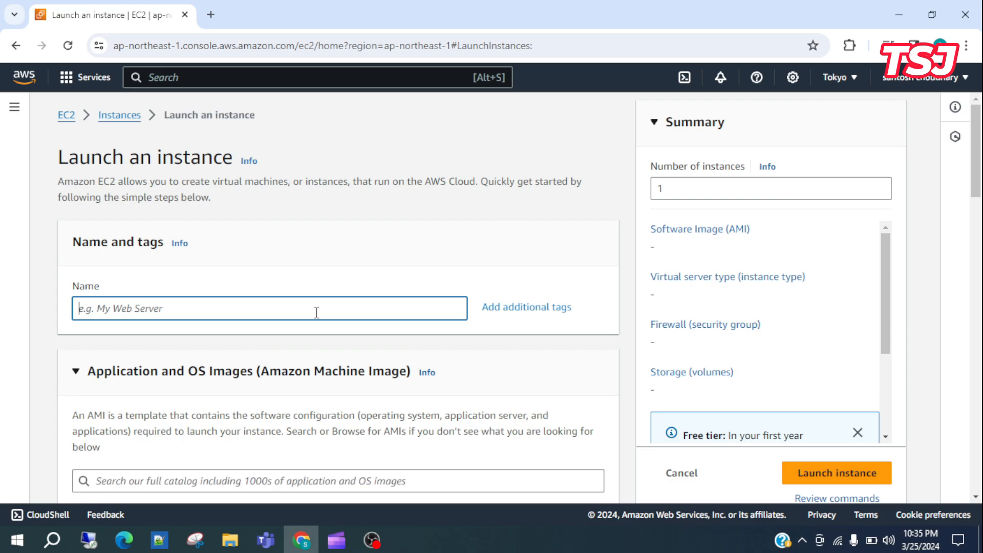
type("insta")
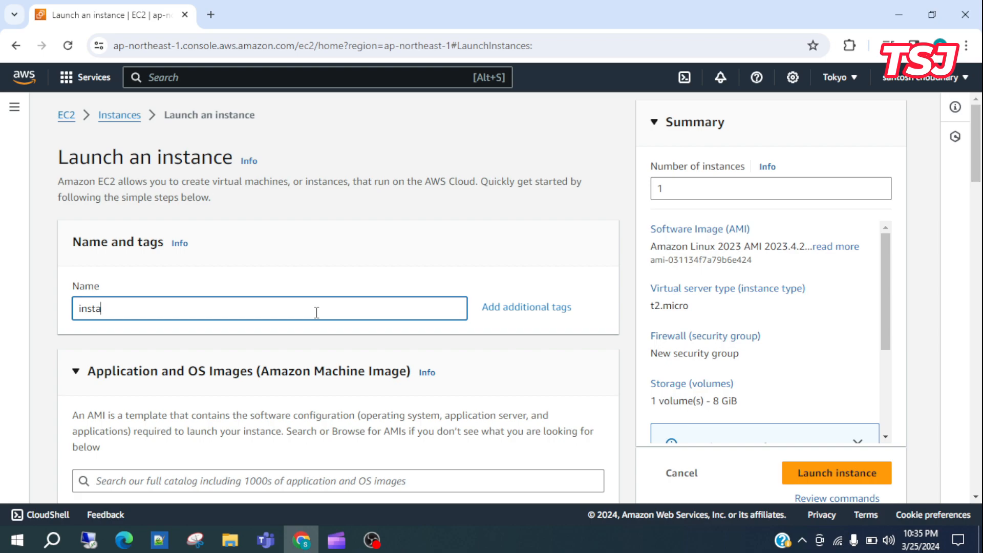
type("nce-tokyo")
scroll(373, 340, "down", 4)
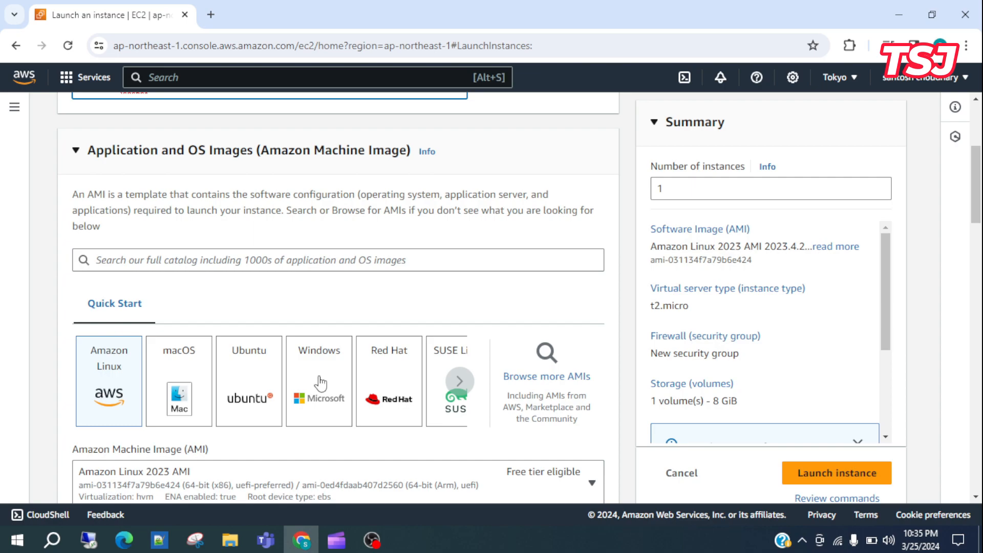
left_click(319, 379)
left_click(320, 381)
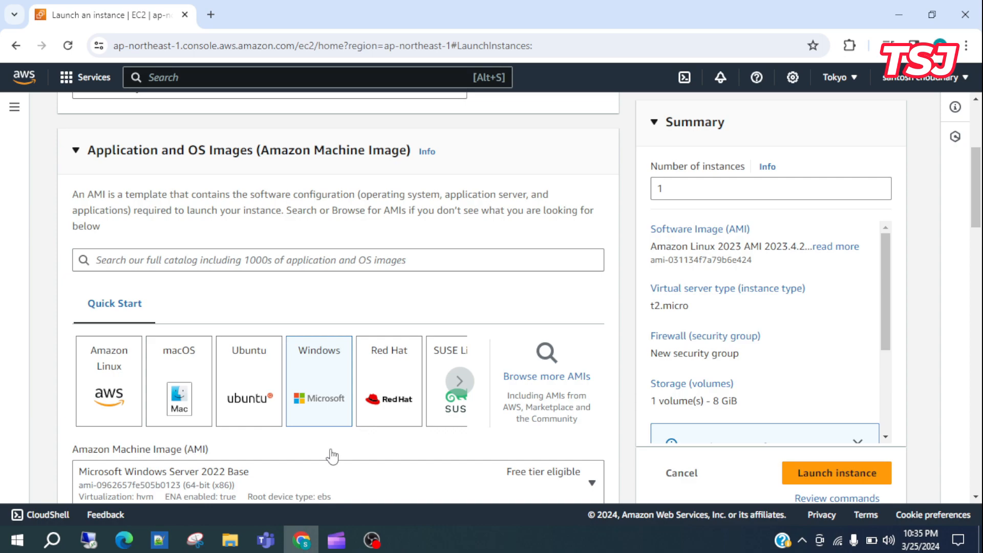
Create an RSA key pair named keypair-tokyo in .pem format for the instance
scroll(329, 454, "down", 2)
scroll(352, 447, "down", 4)
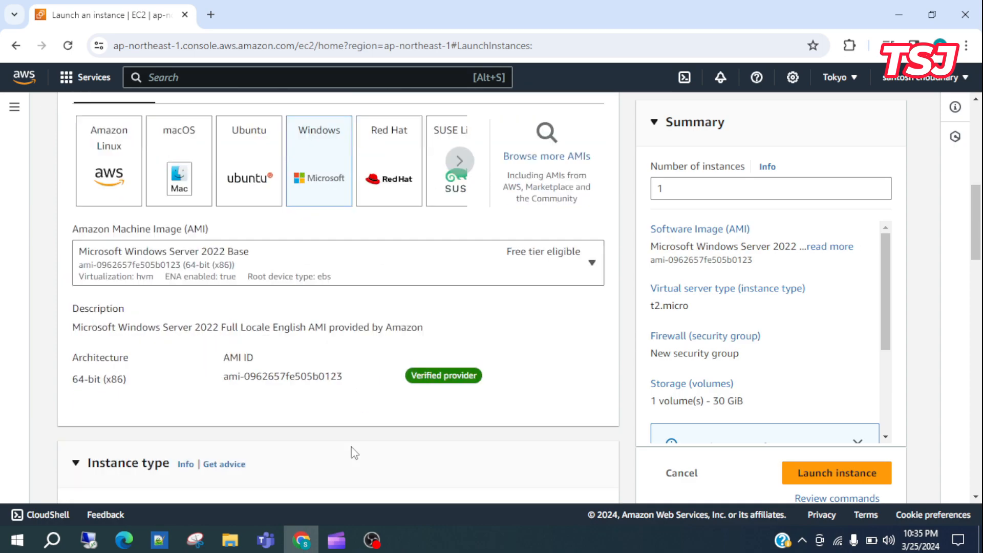
scroll(352, 453, "up", 4)
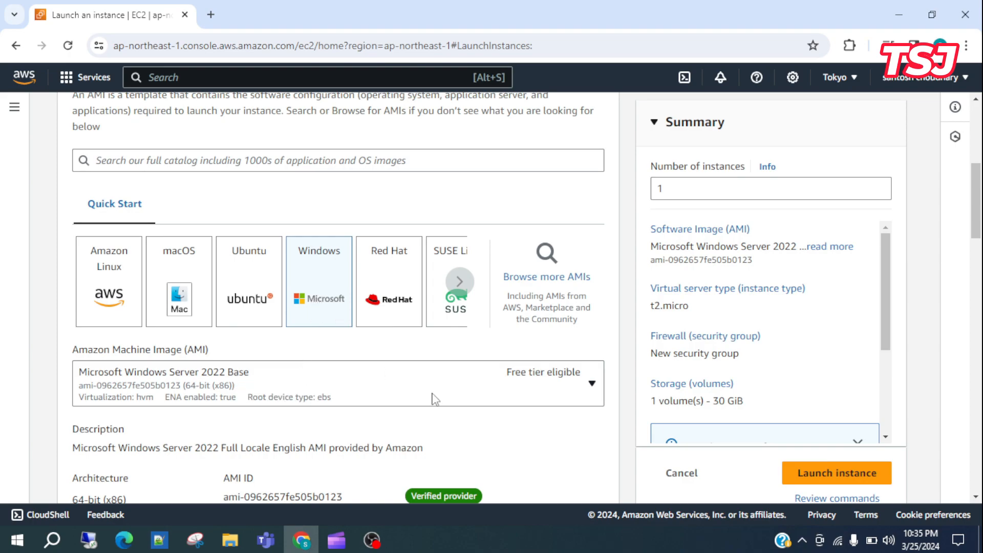
scroll(436, 399, "down", 2)
scroll(559, 302, "down", 5)
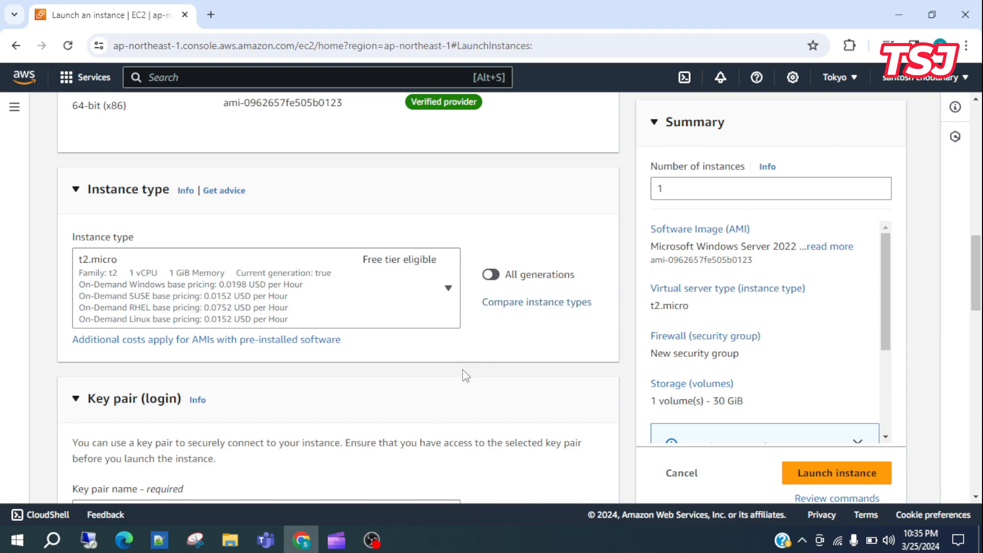
scroll(489, 398, "down", 2)
scroll(489, 397, "down", 1)
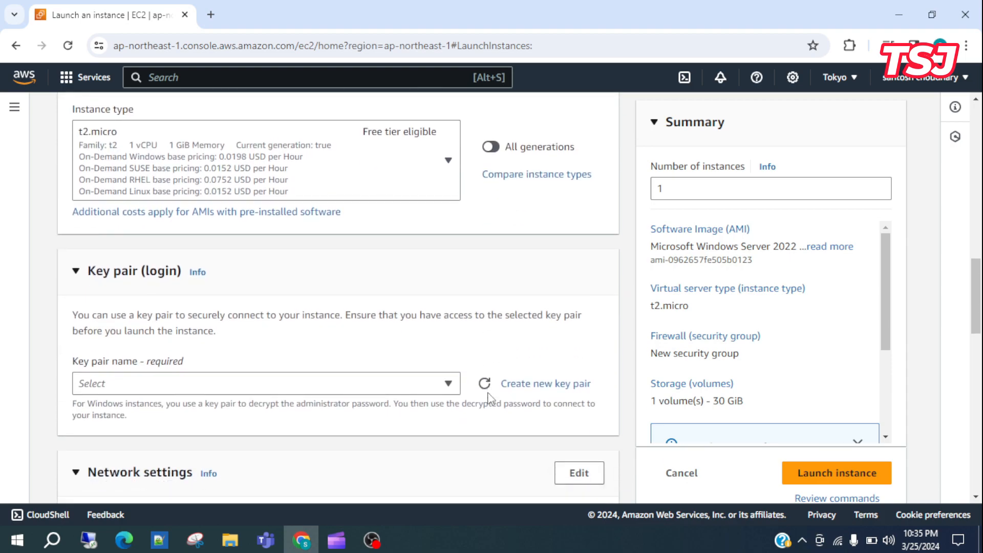
left_click(555, 390)
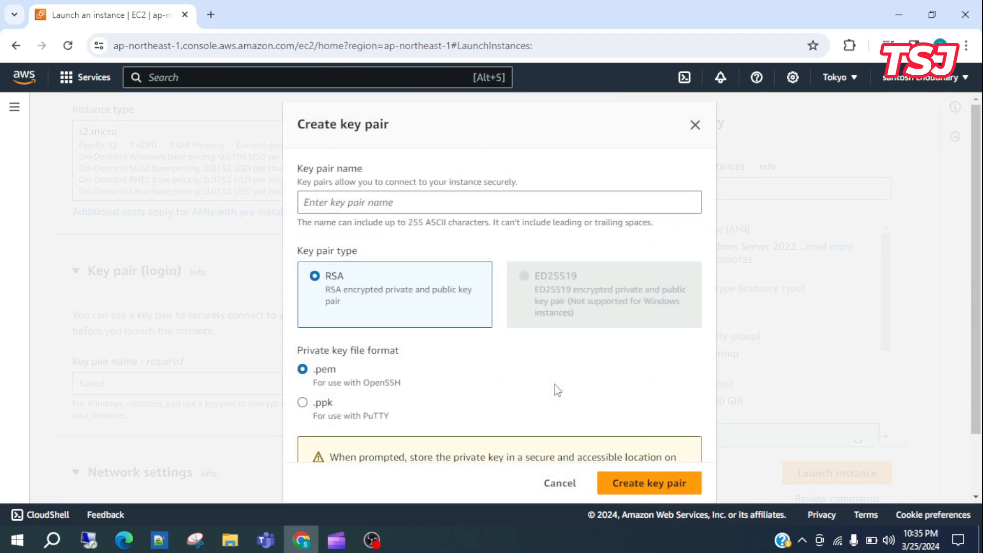
left_click(538, 201)
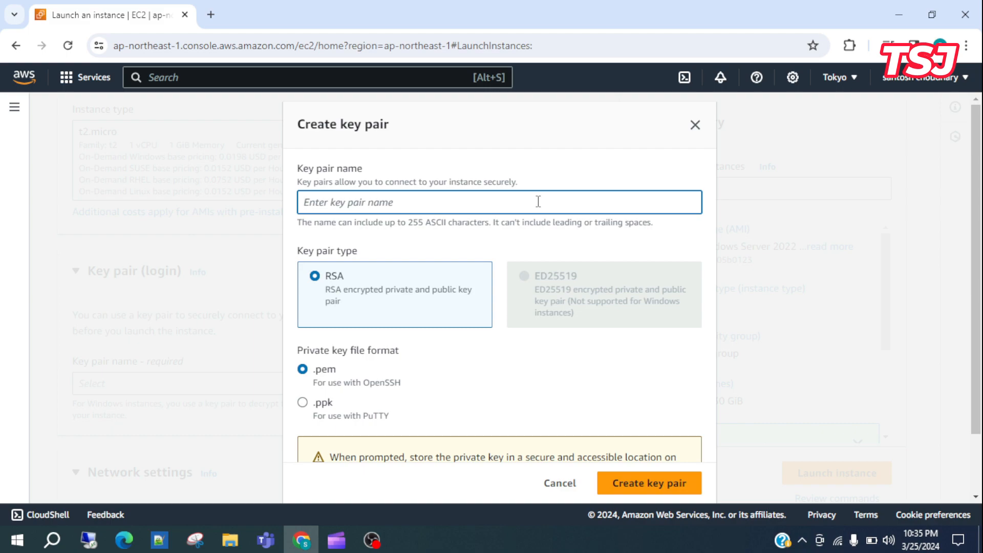
type("keypair-toky")
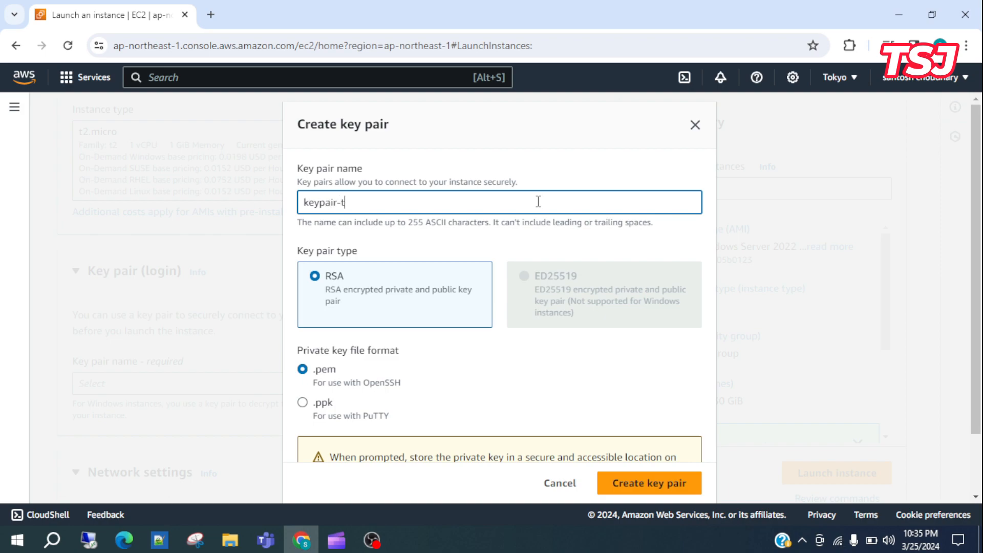
type("o")
scroll(511, 346, "down", 2)
left_click(653, 484)
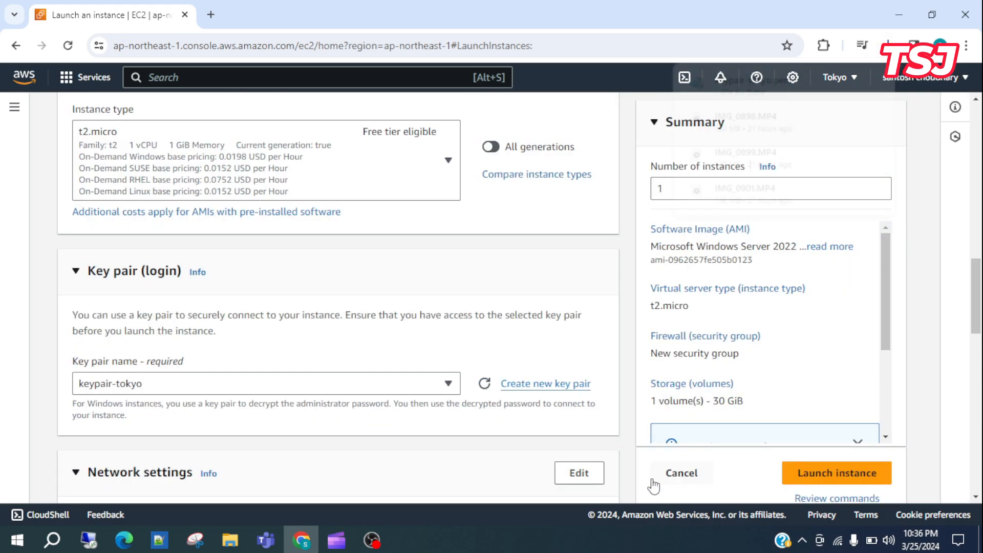
Place the instance in the vpc-tokyo VPC and enable auto-assignment of a public IP in the network settings
scroll(231, 353, "down", 4)
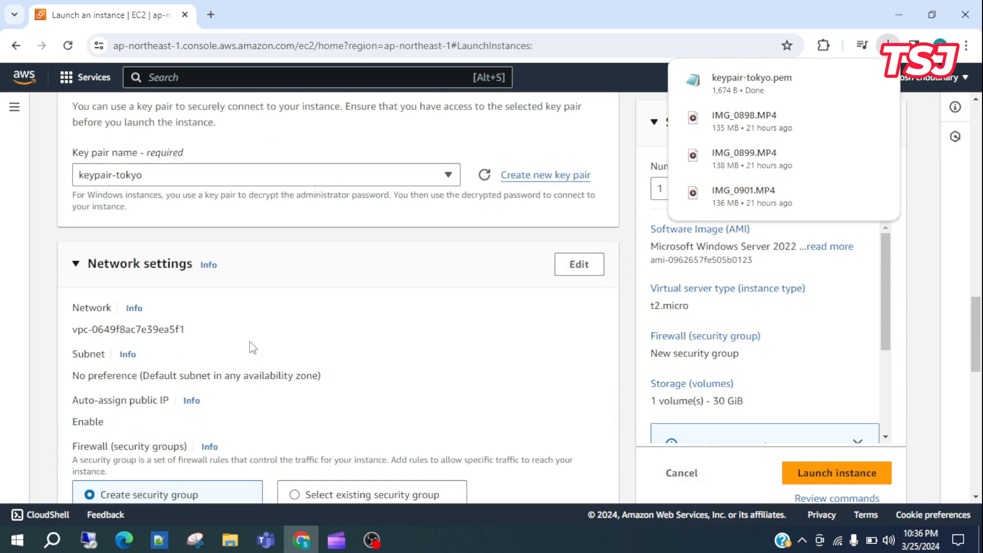
left_click(581, 270)
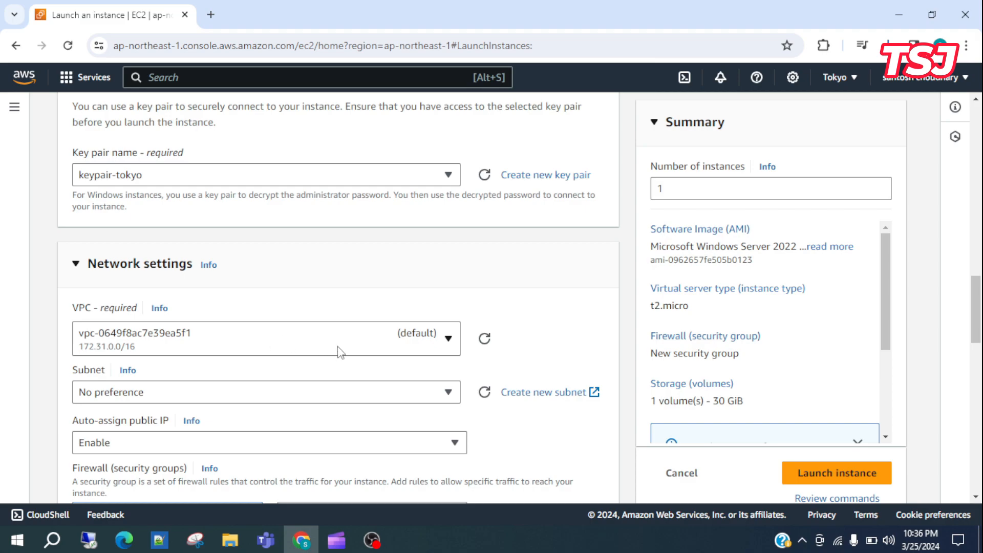
left_click(414, 353)
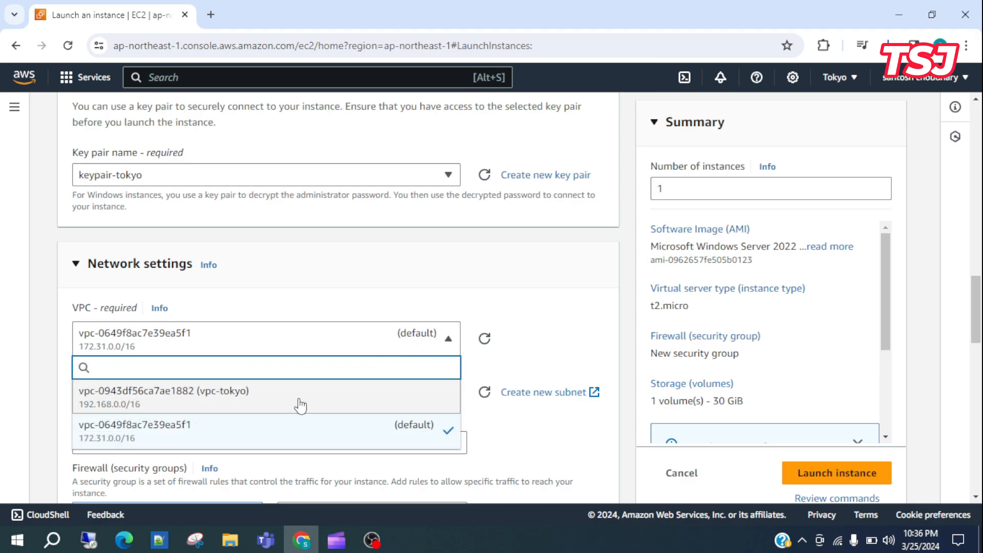
left_click(368, 384)
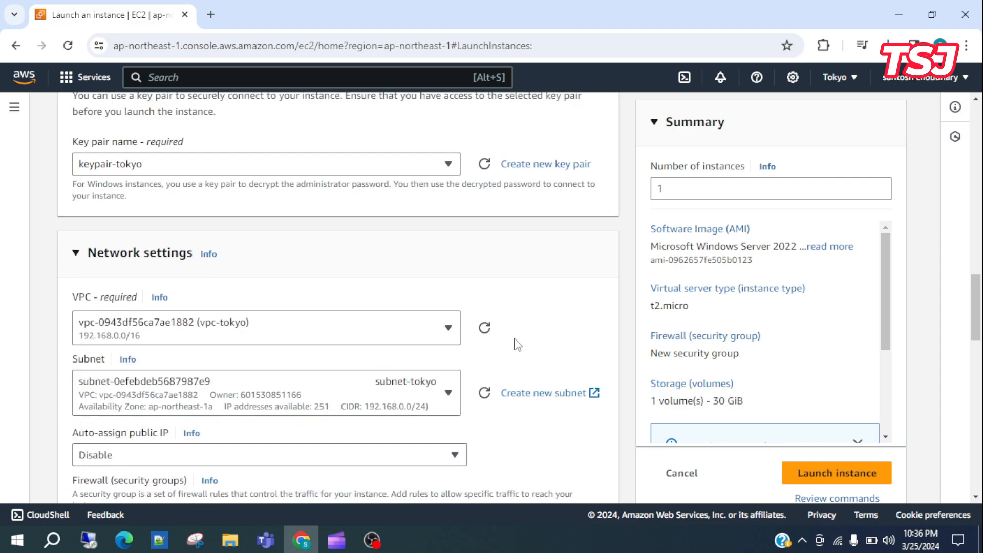
scroll(517, 344, "down", 2)
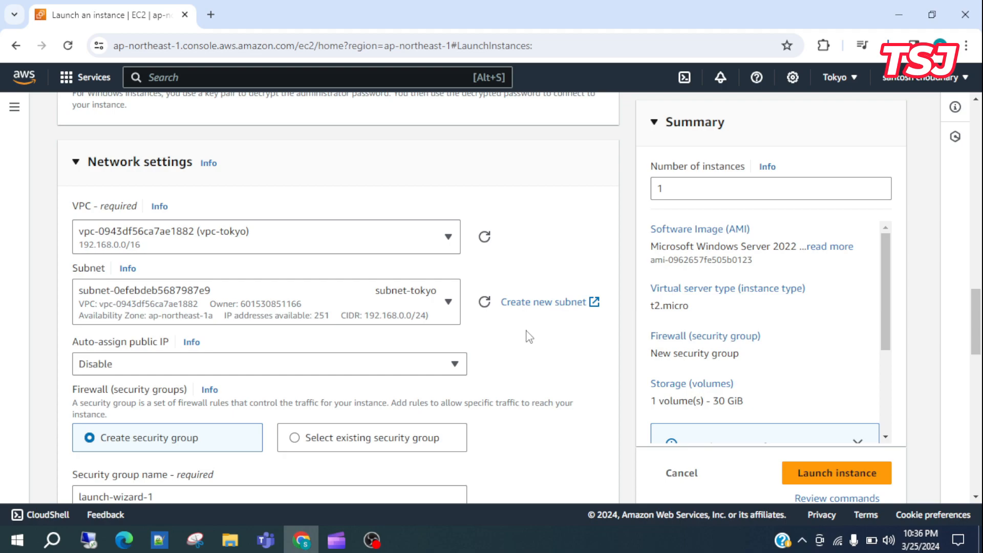
scroll(528, 336, "down", 1)
left_click(438, 303)
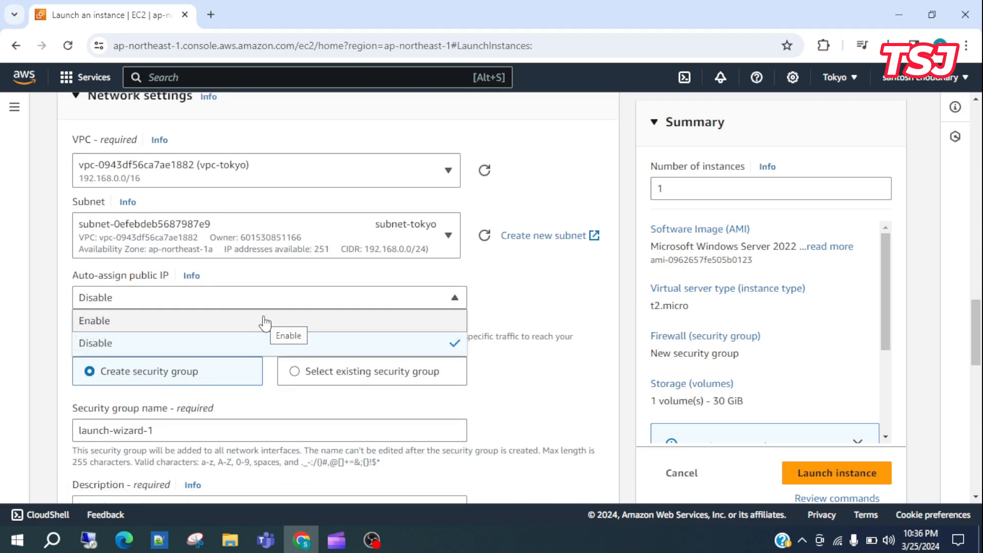
left_click(264, 322)
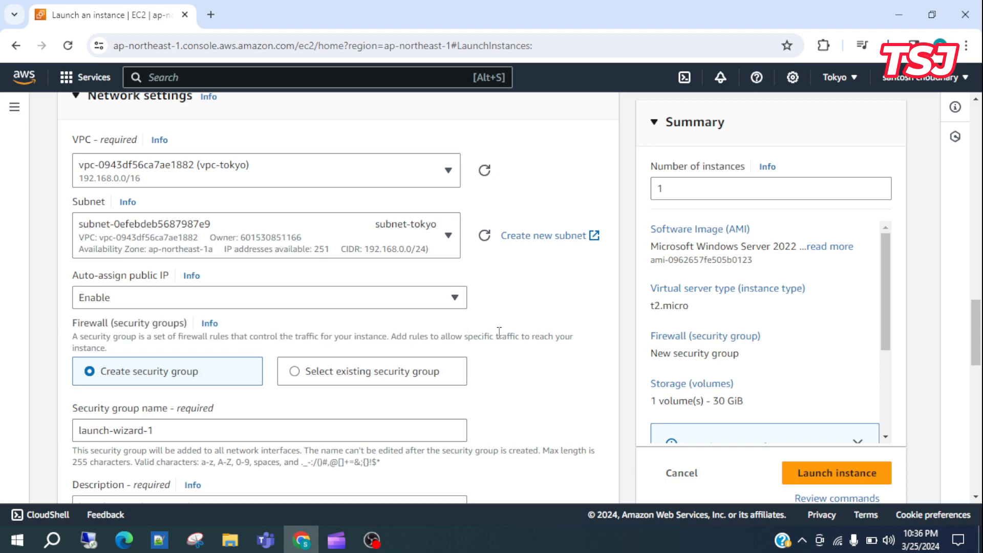
Name the new security group securitygroup-tokyo
scroll(571, 360, "down", 3)
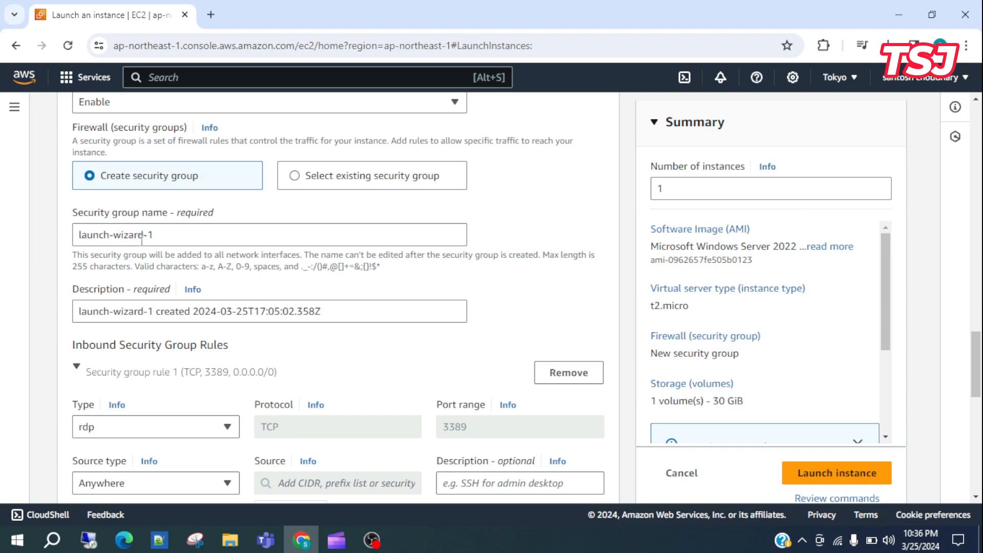
left_click(167, 236)
left_click_drag(167, 236, 44, 222)
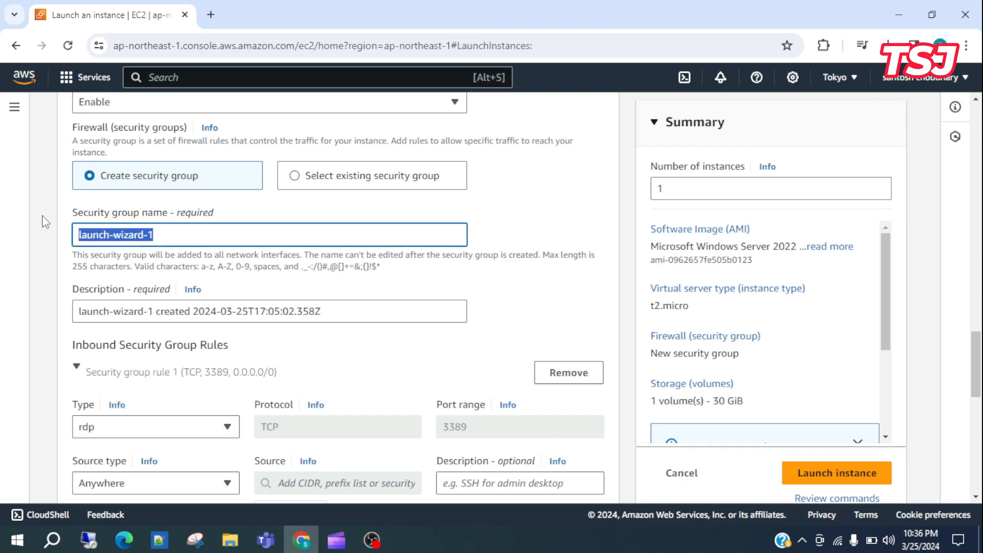
type("s")
type("ecuritygroup")
type("-tokyo")
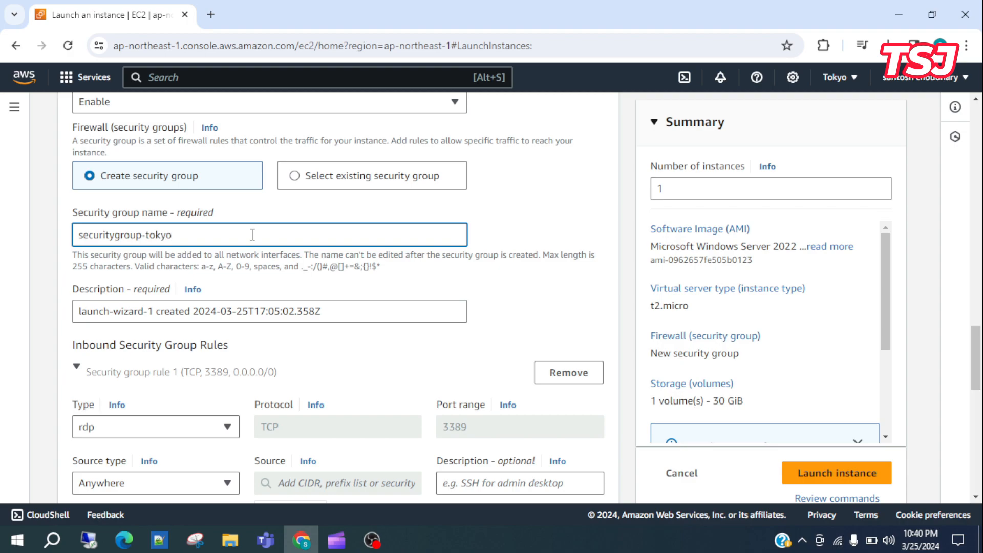
Add a second inbound security group rule allowing All ICMP - IPv4 from Anywhere
scroll(252, 235, "down", 5)
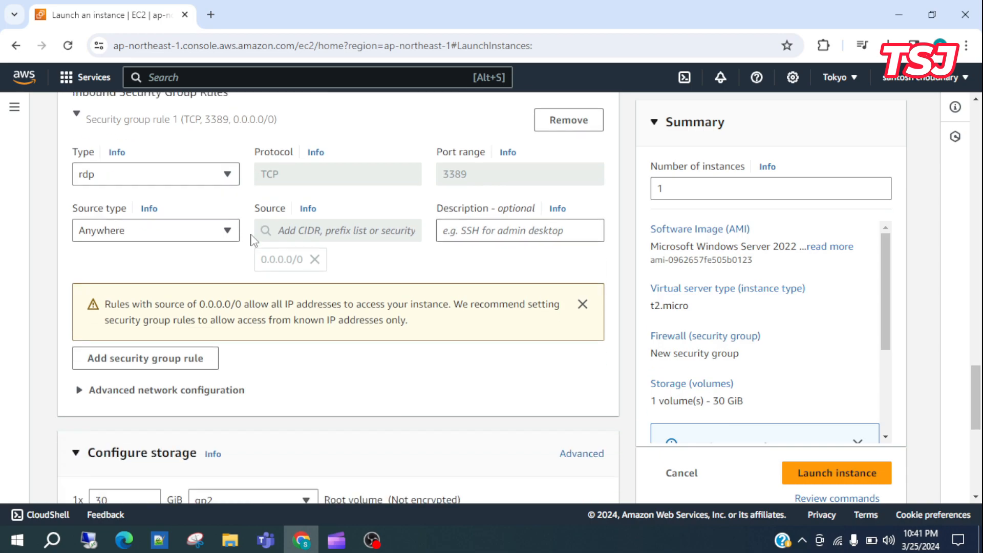
scroll(251, 240, "down", 2)
scroll(248, 226, "up", 2)
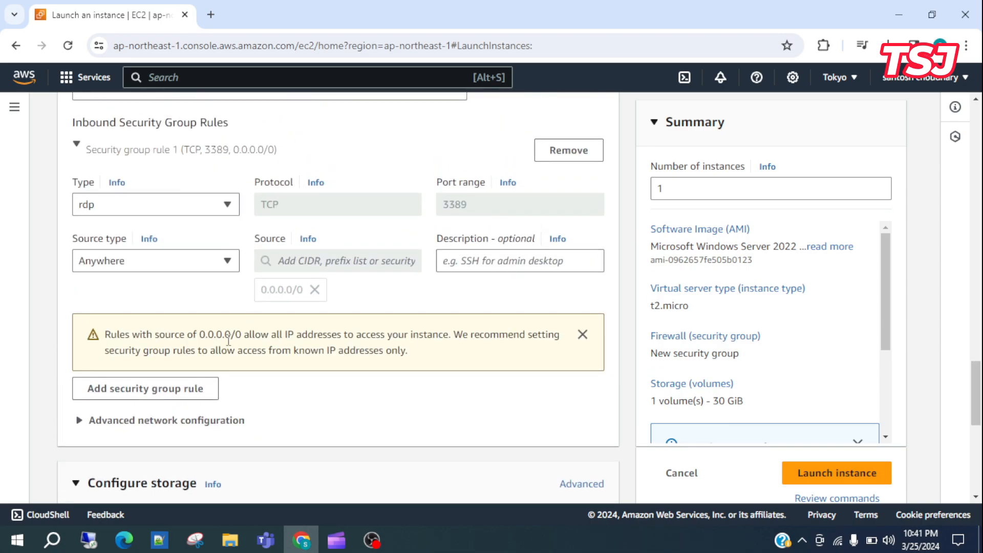
scroll(228, 342, "down", 3)
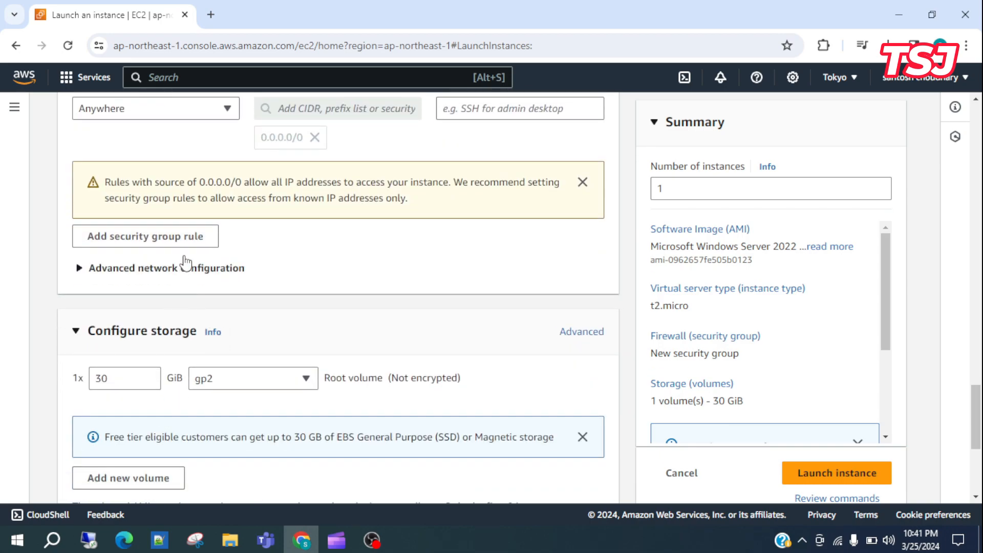
left_click(188, 239)
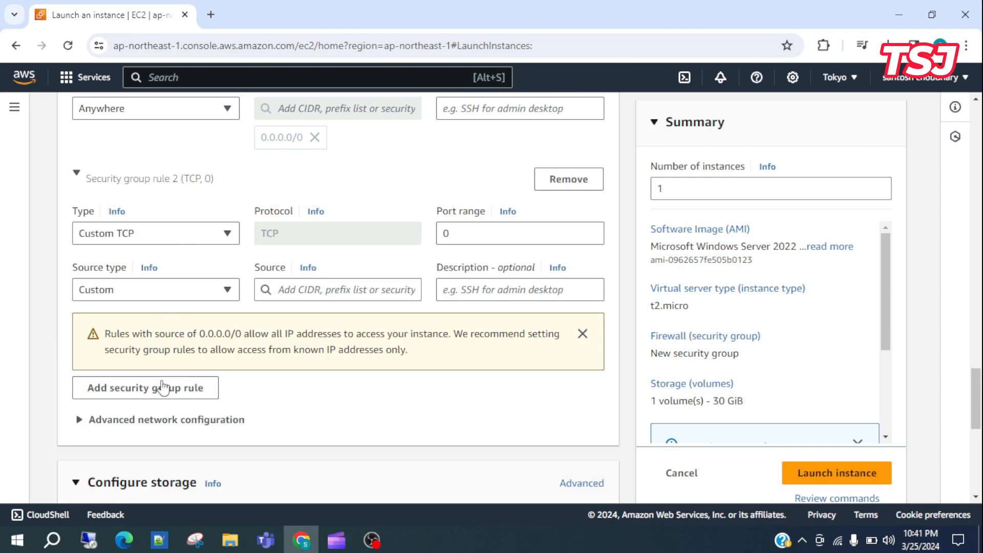
scroll(162, 385, "down", 3)
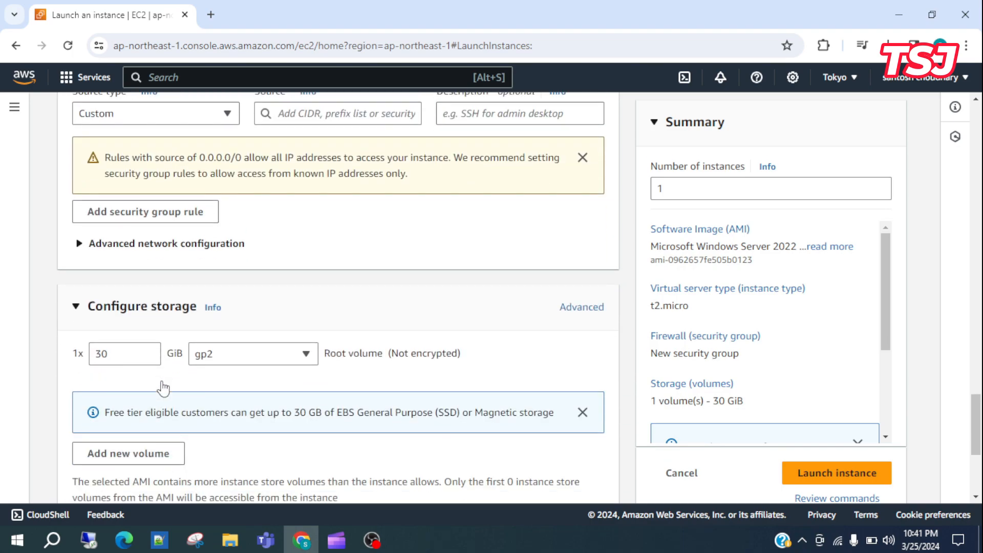
scroll(162, 386, "up", 3)
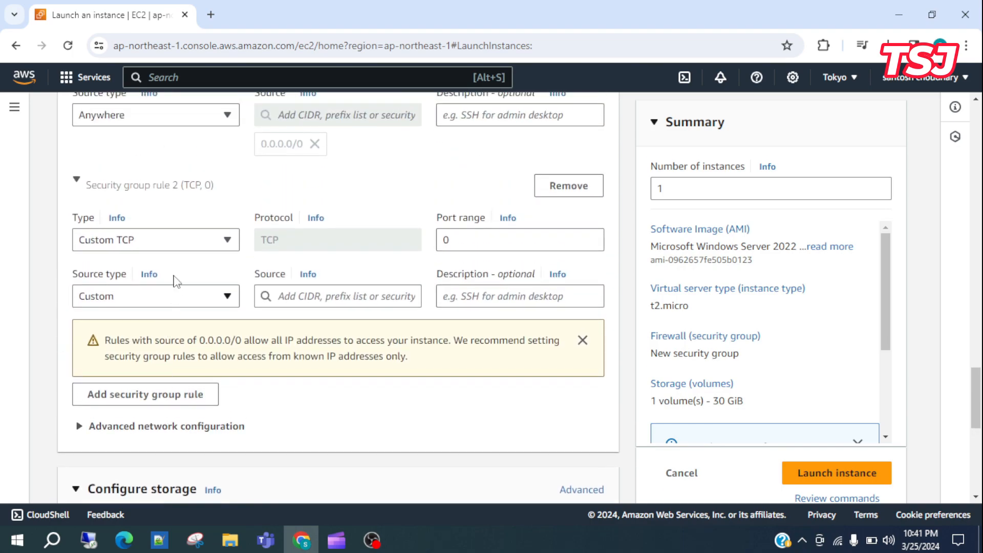
left_click(186, 244)
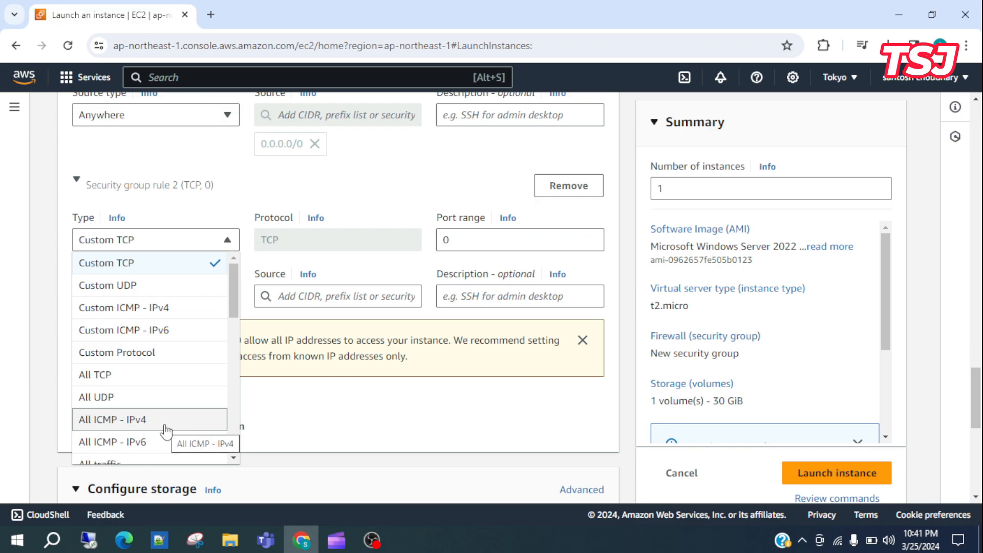
left_click(139, 422)
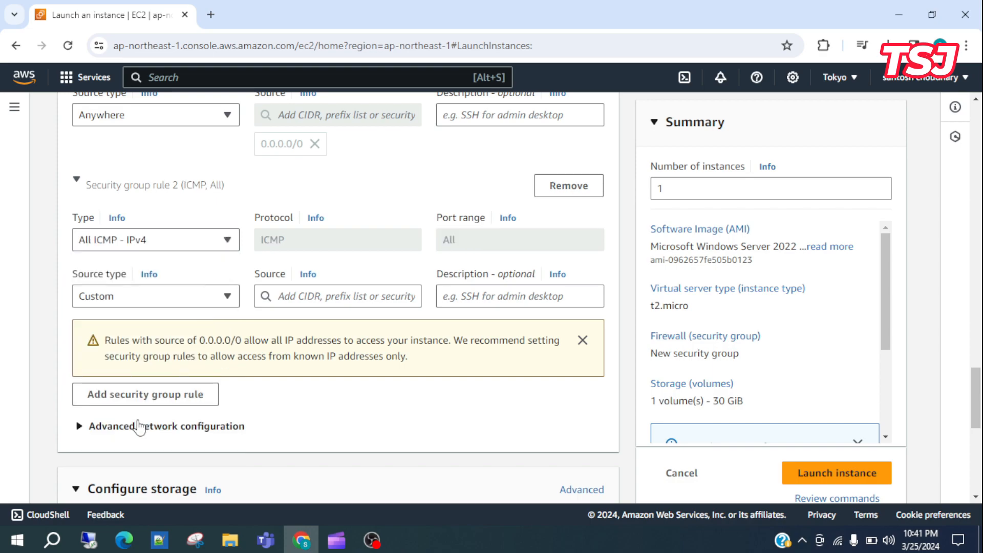
left_click(227, 296)
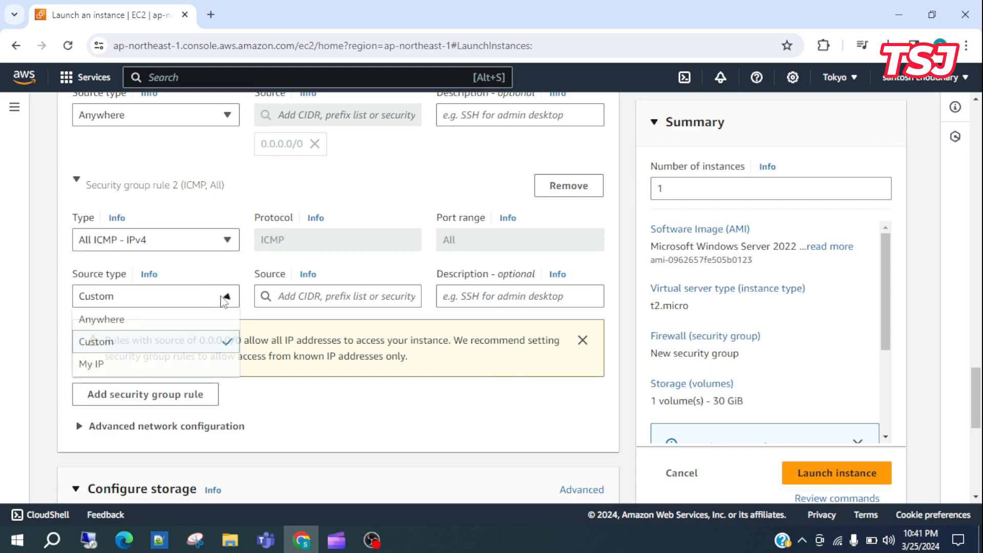
left_click(162, 320)
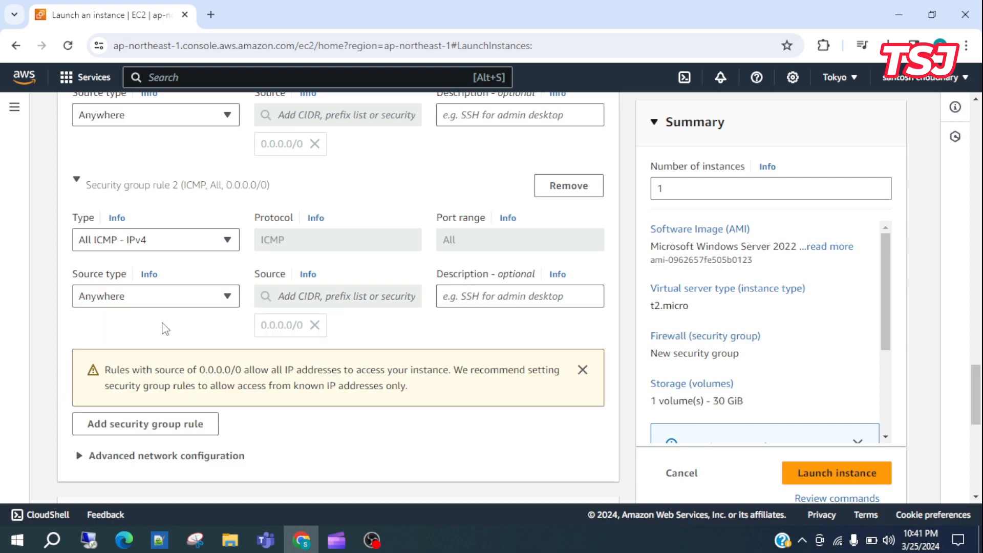
Launch the configured Tokyo instance and open the instances list
scroll(354, 367, "down", 9)
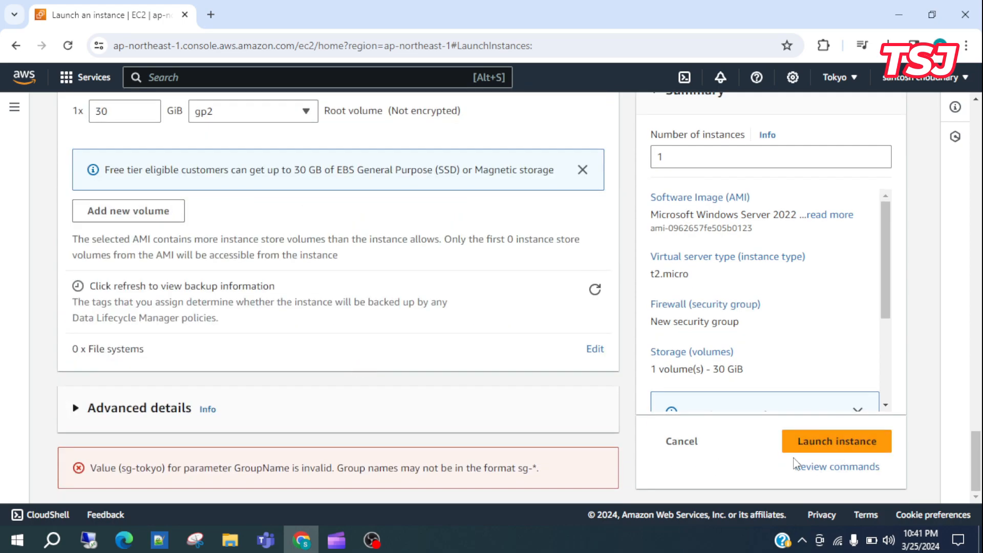
left_click(818, 448)
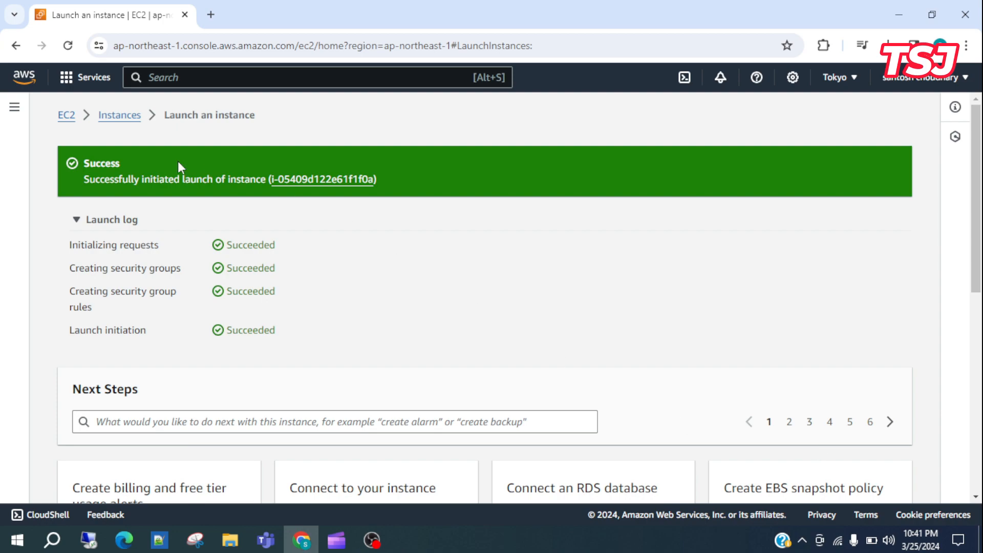
left_click(108, 116)
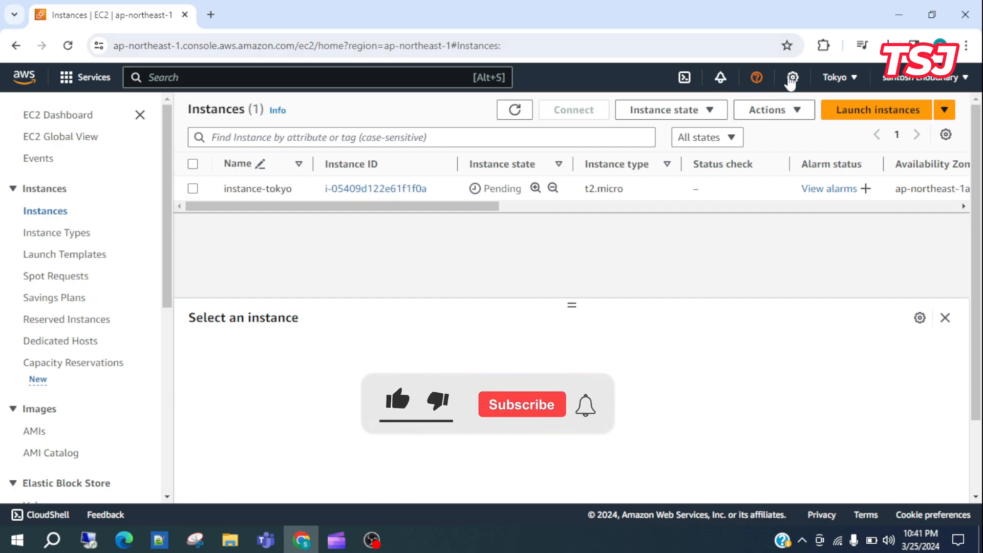
Switch the region to US East (N. Virginia) and start launching a new instance there
left_click(843, 78)
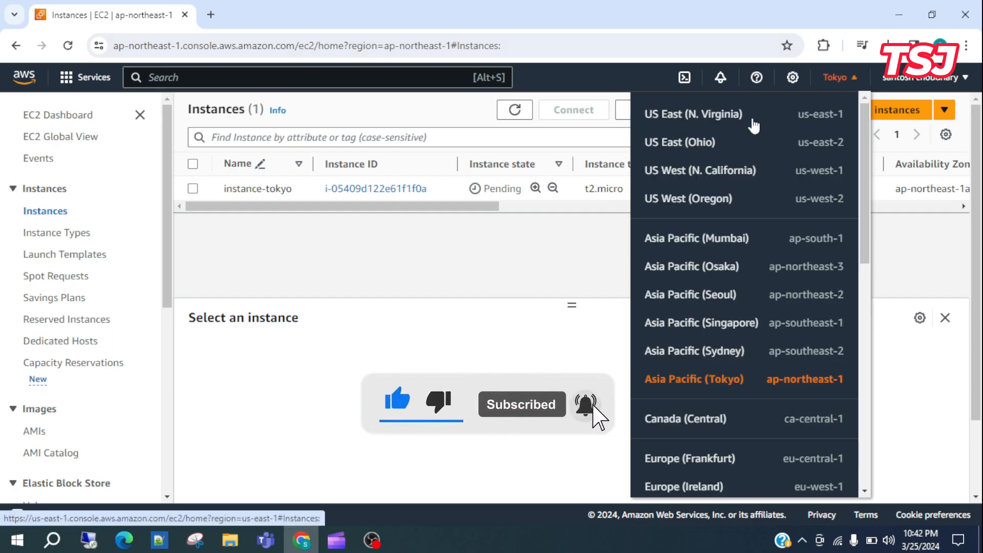
left_click(761, 114)
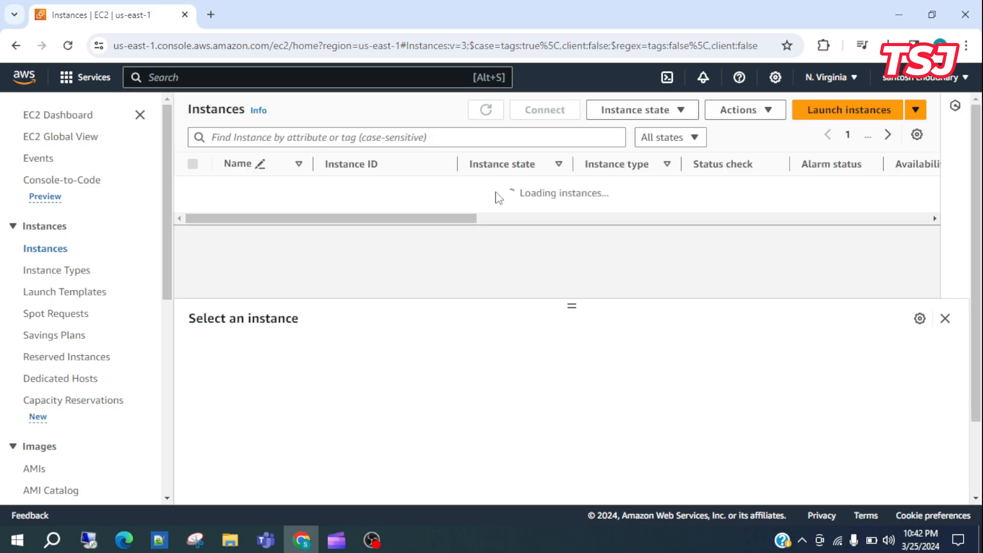
left_click(854, 123)
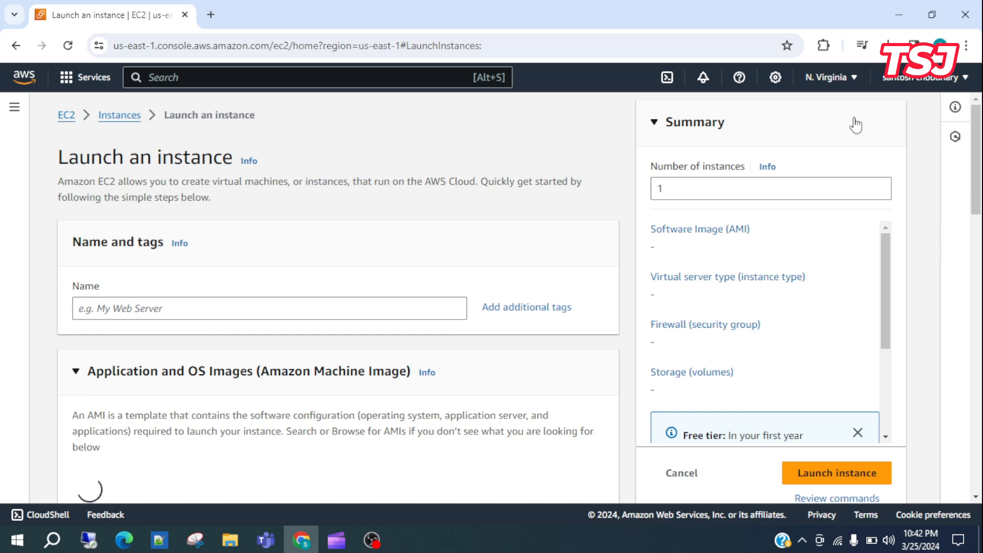
Name the instance instance-nvirginia and choose the Windows quick-start image, Microsoft Windows Server 2022 Base
left_click(359, 308)
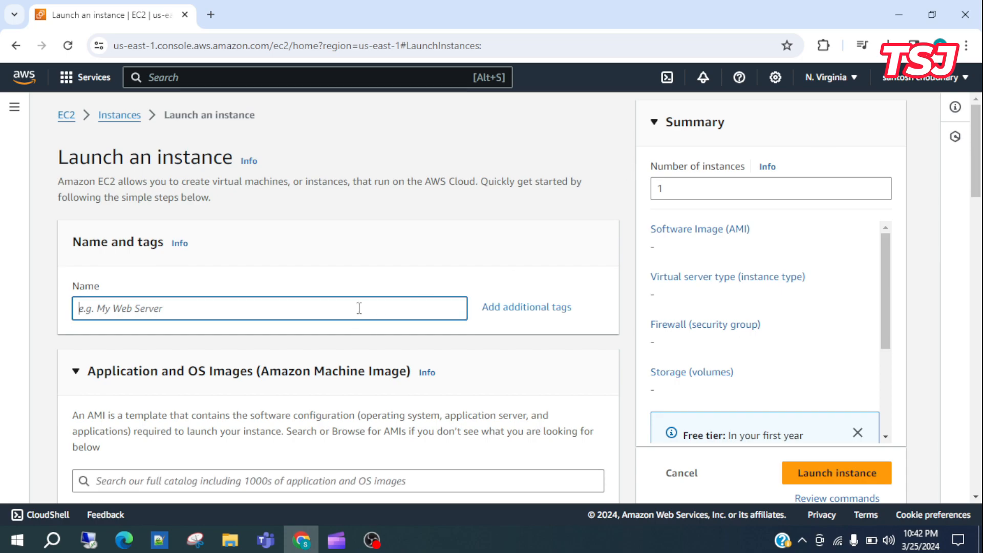
type("in")
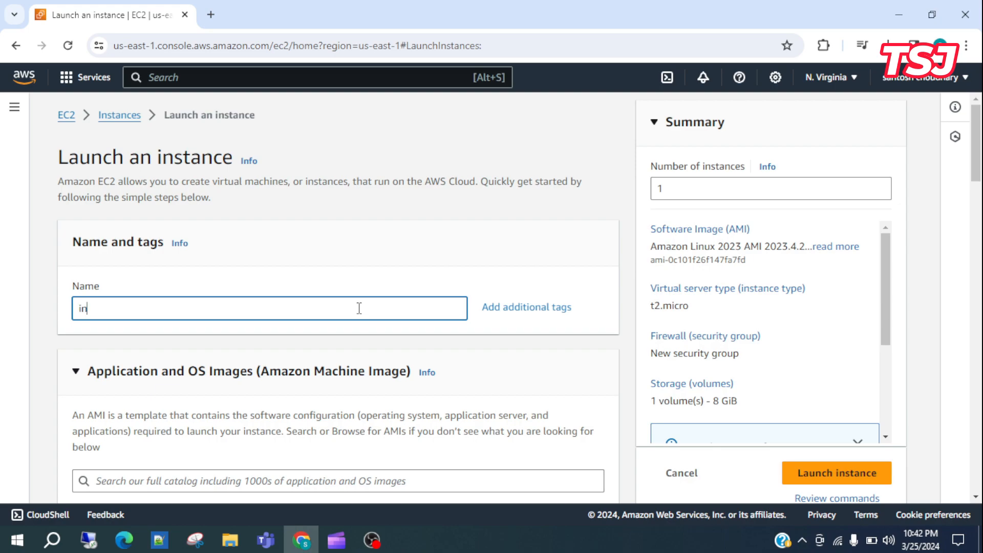
type("stance-nvirginia")
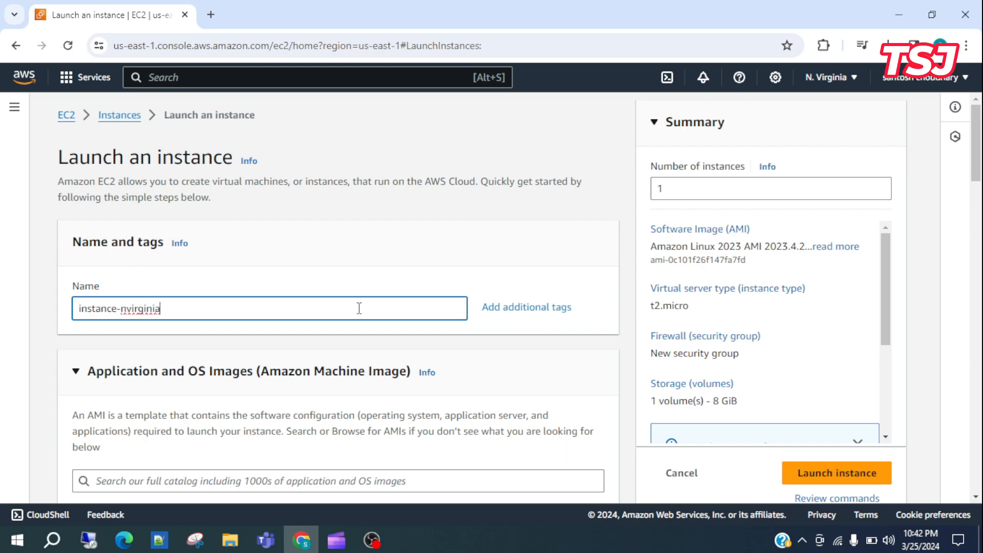
scroll(359, 308, "down", 3)
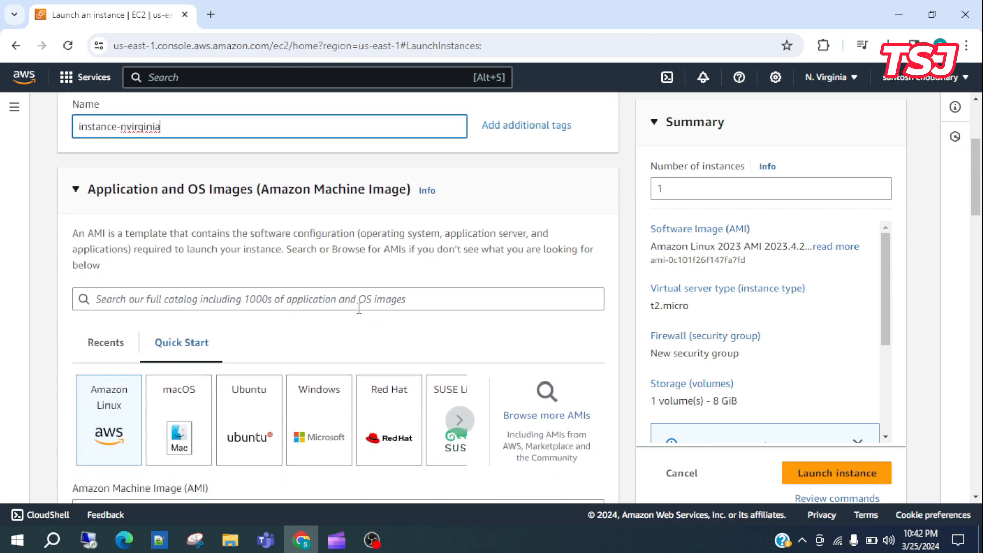
left_click(330, 429)
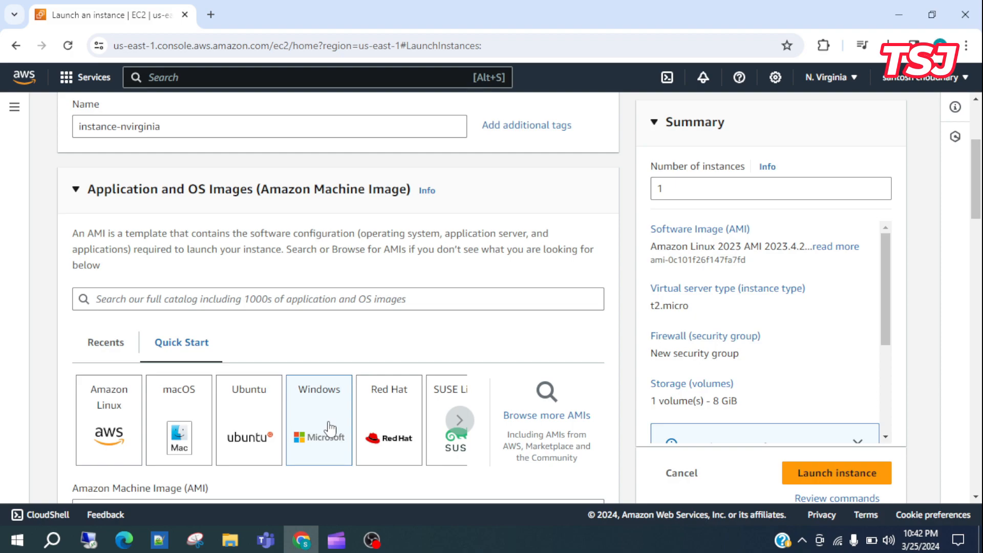
scroll(376, 486, "down", 5)
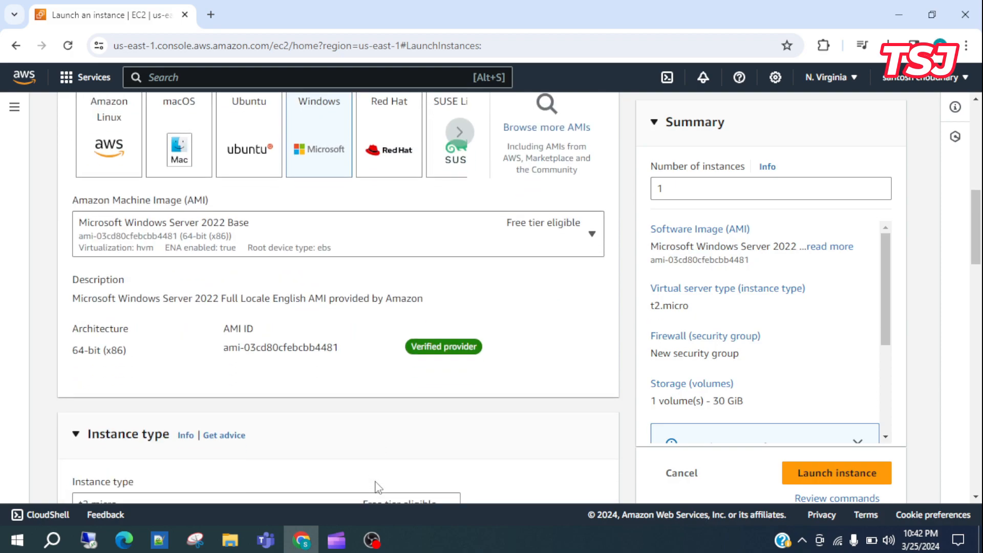
scroll(376, 487, "down", 1)
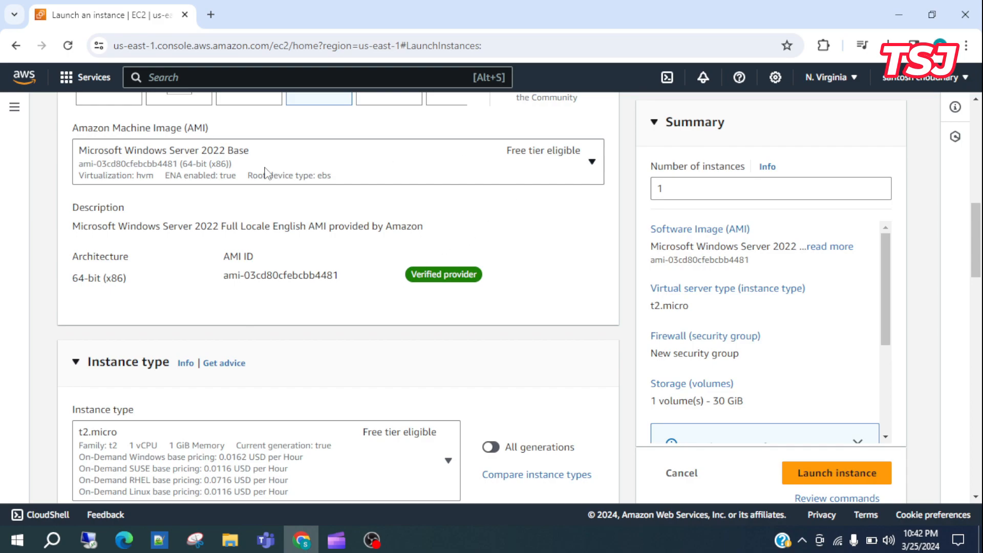
Create a new RSA key pair named keypair-nvirginia in .pem format for the instance
scroll(289, 297, "down", 3)
scroll(416, 353, "down", 4)
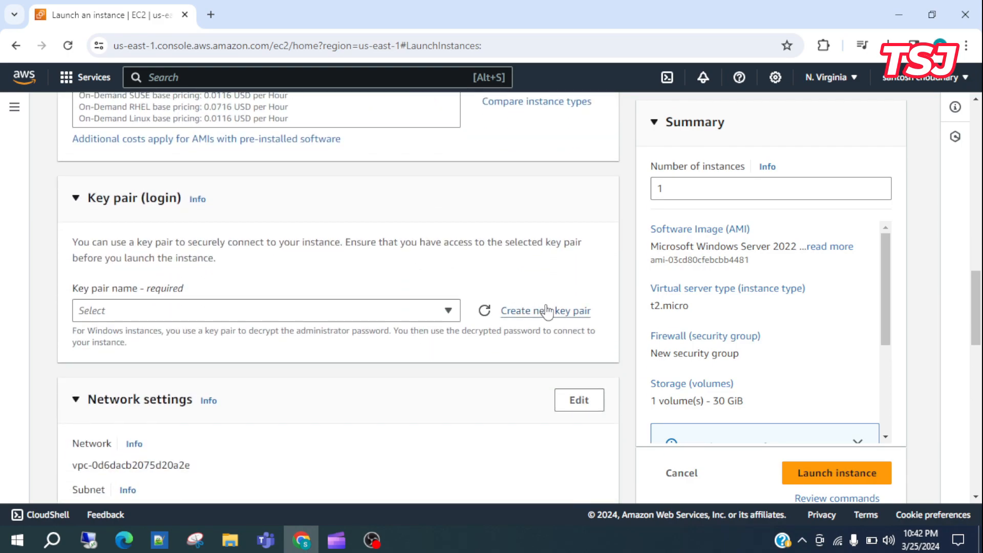
left_click(553, 313)
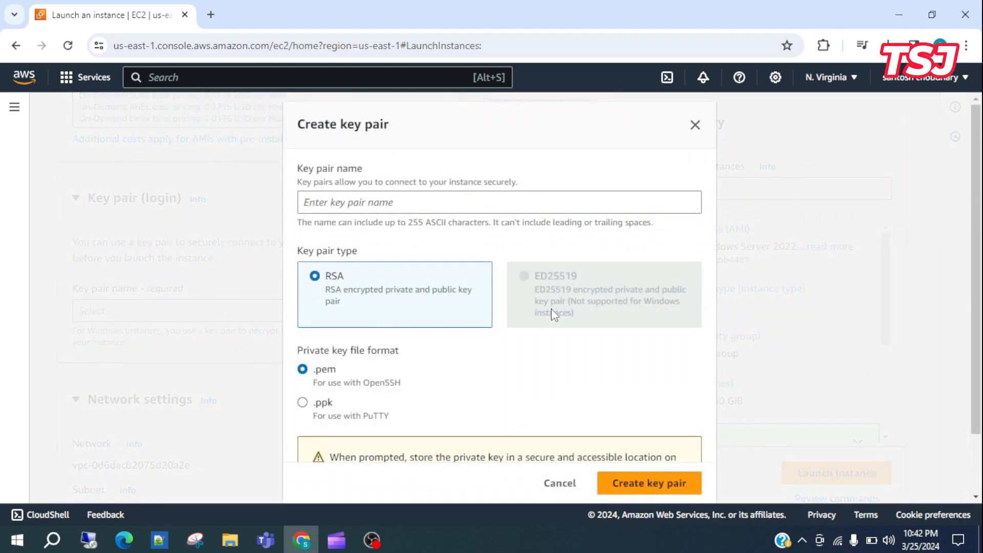
left_click(518, 207)
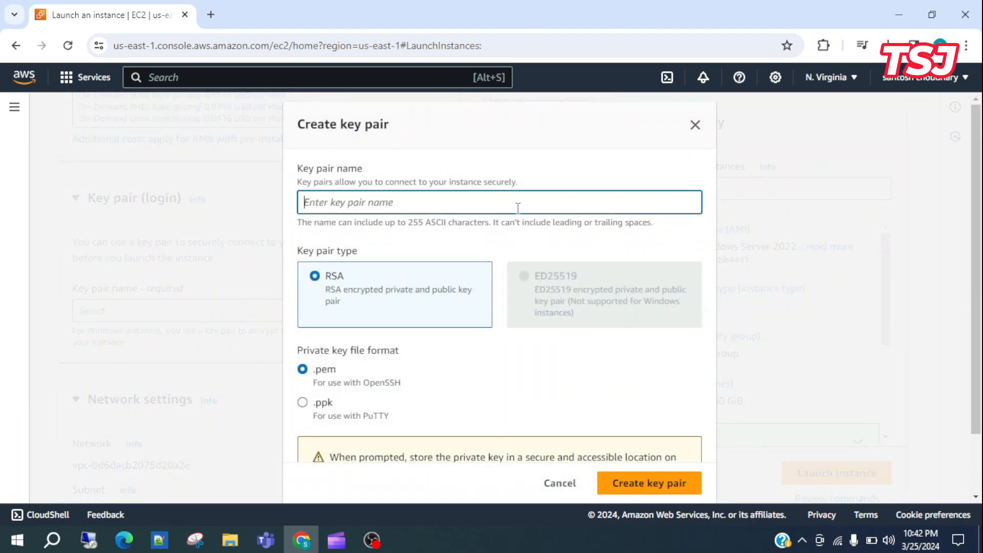
type("keypair")
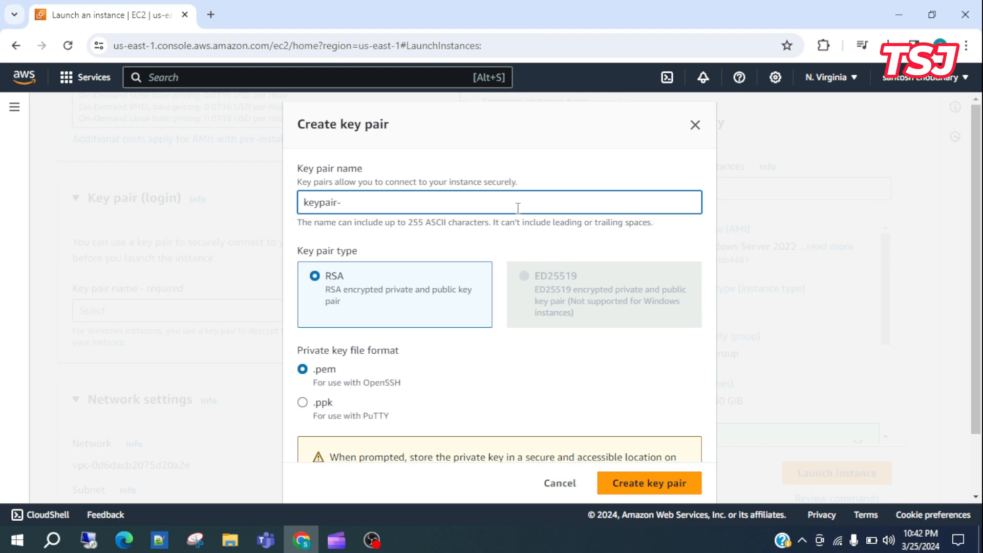
type("-nvirginia")
left_click(649, 483)
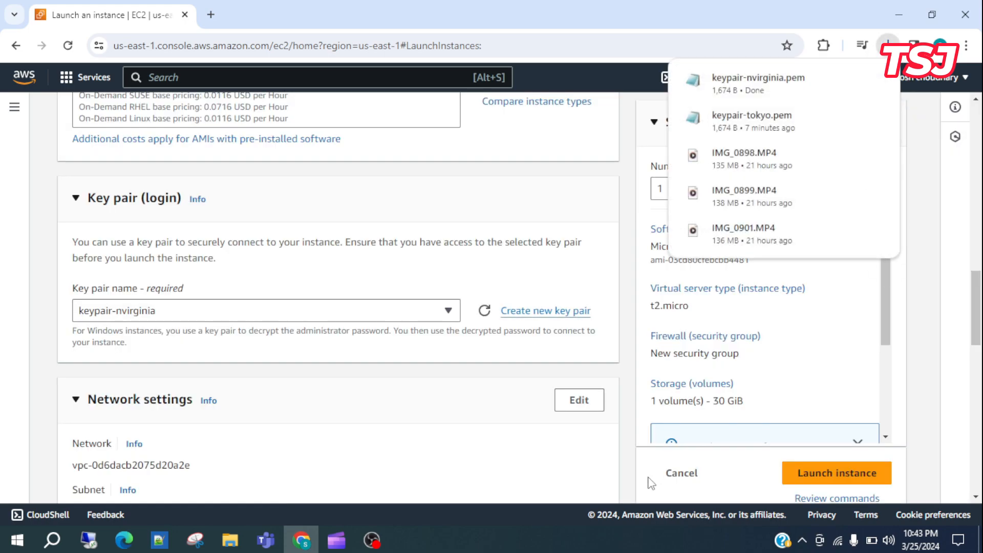
Edit the network settings to use the vpc-nvirginia VPC and enable auto-assignment of a public IP
scroll(494, 480, "down", 6)
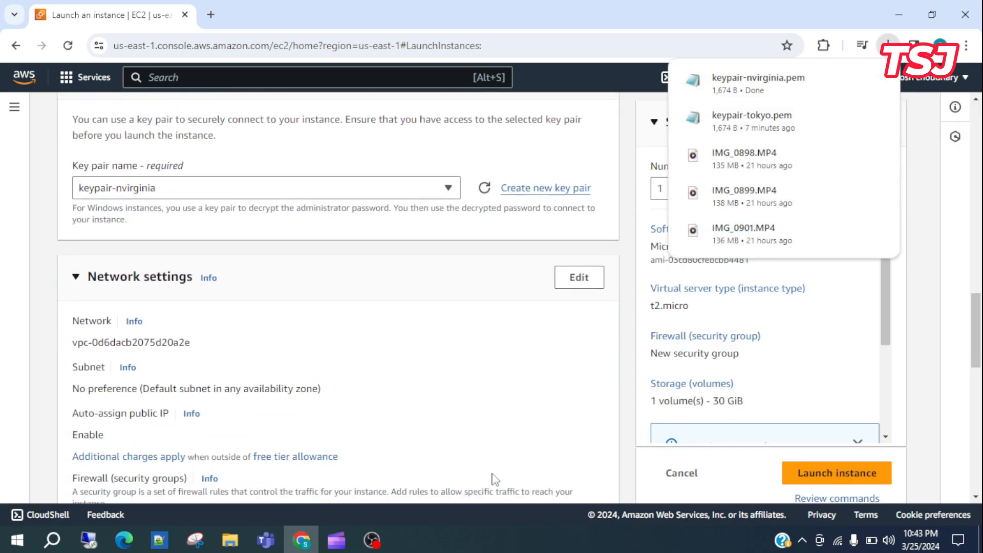
scroll(492, 479, "up", 2)
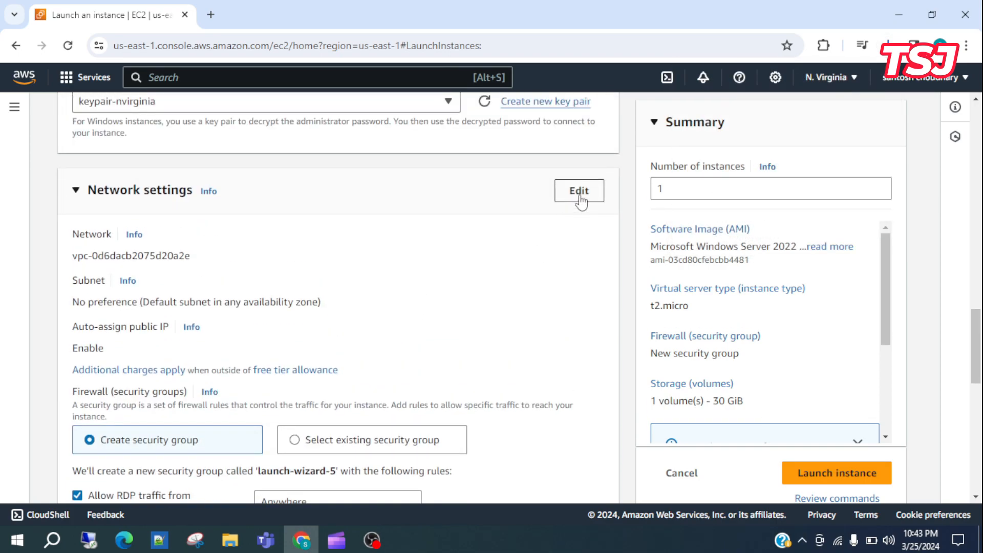
left_click(579, 197)
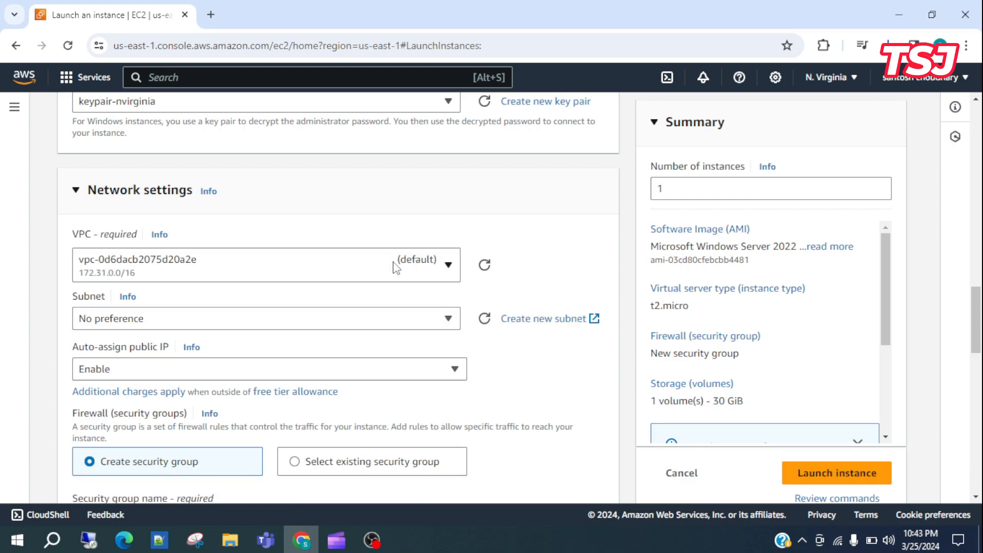
left_click(395, 277)
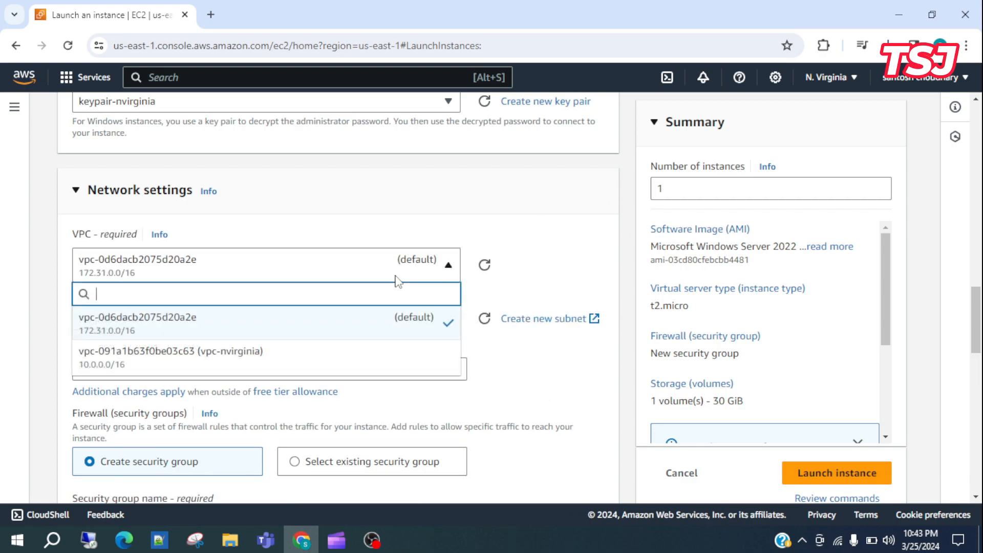
left_click(334, 358)
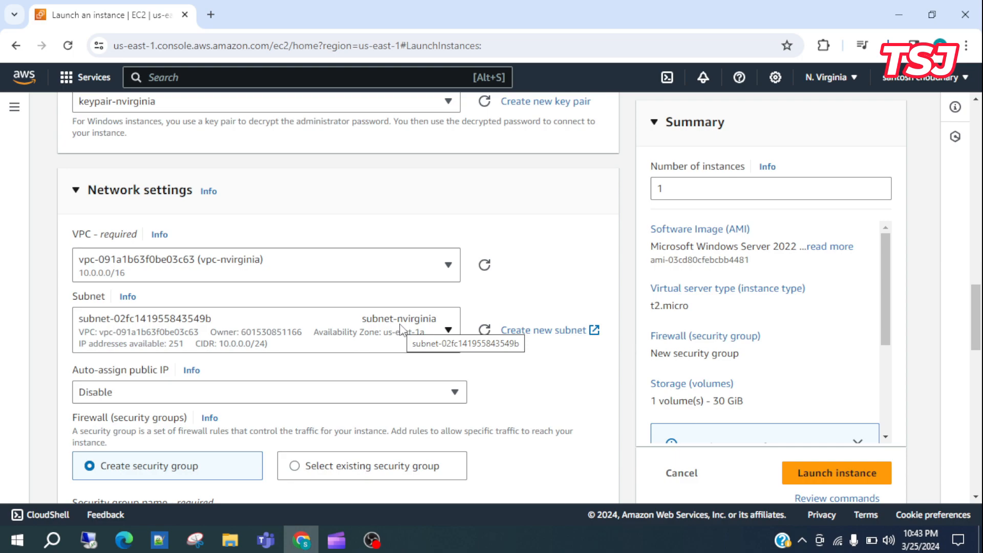
left_click(413, 398)
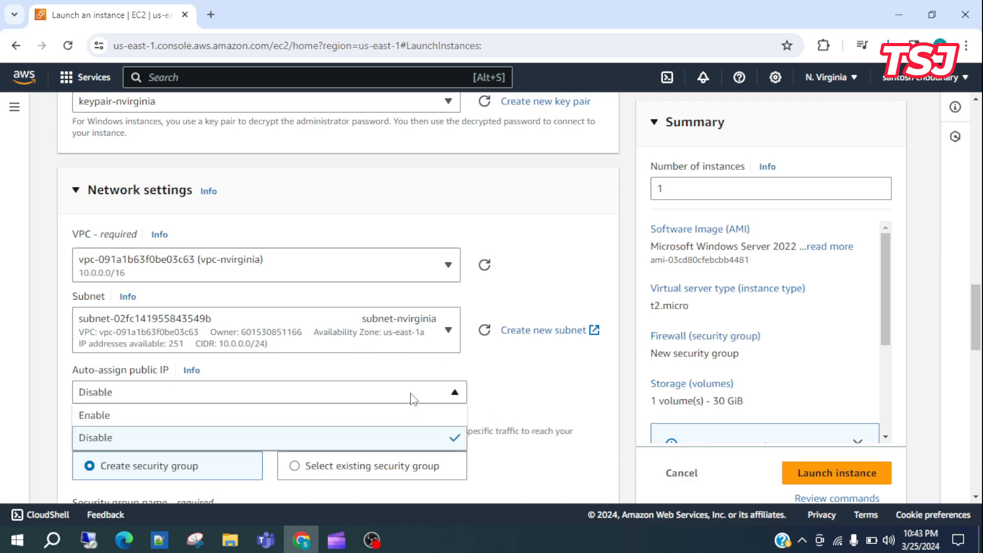
left_click(312, 421)
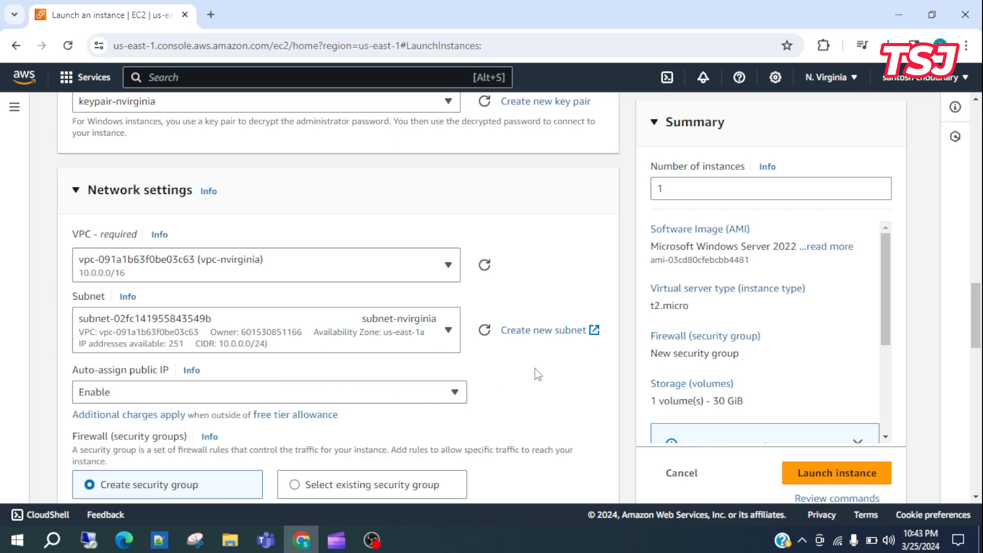
Name the new security group securitygroup-nvirginia
scroll(535, 369, "down", 4)
scroll(535, 369, "down", 1)
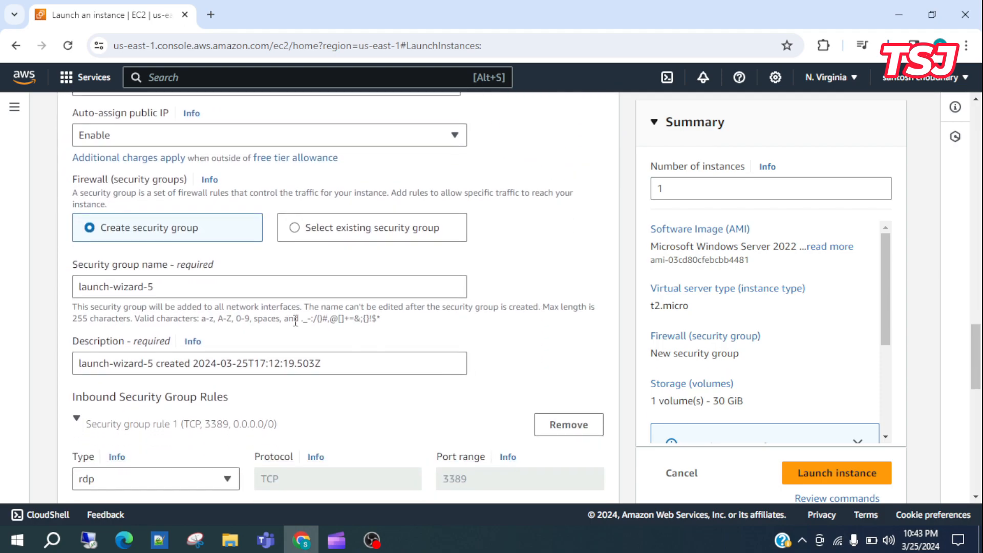
left_click(269, 289)
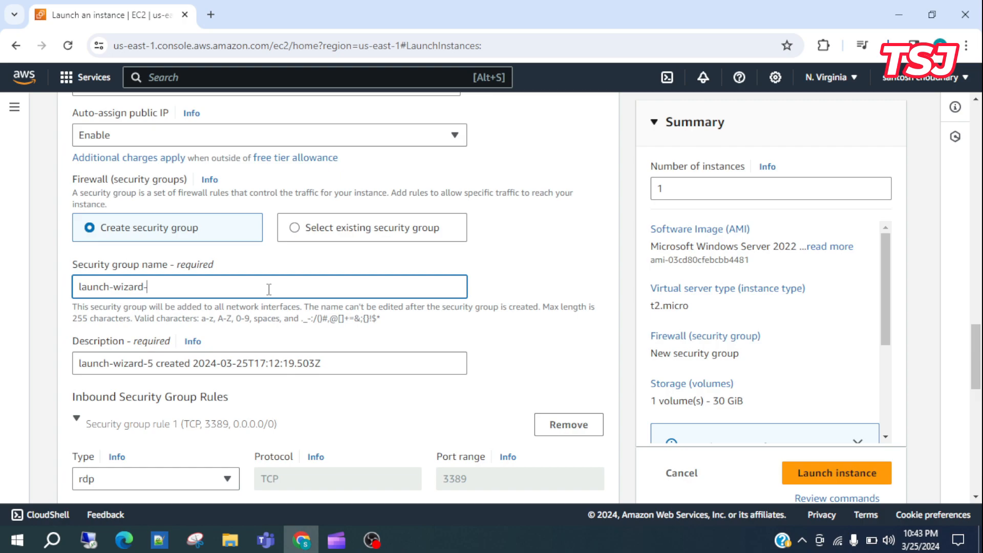
key("BackSpace")
key("BackSpace")
key("BackSpace")
key("BackSpace")
key("BackSpace")
key("BackSpace")
key("BackSpace")
key("BackSpace")
key("BackSpace")
key("BackSpace")
key("BackSpace")
key("BackSpace")
key("BackSpace")
key("BackSpace")
type("securitygroup-nvirginia")
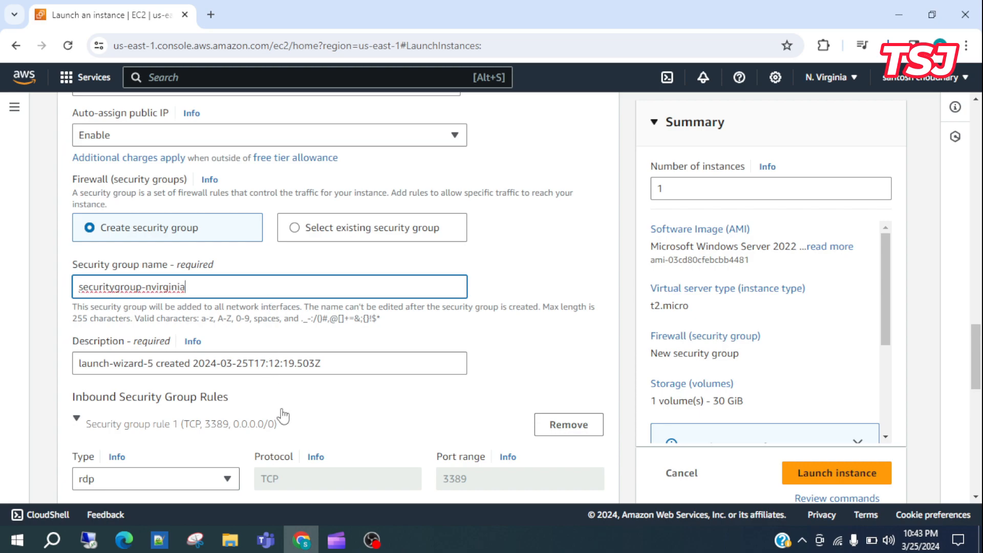
Add a second inbound rule to securitygroup-nvirginia allowing All ICMP - IPv4 from Anywhere
scroll(307, 418, "down", 4)
scroll(307, 421, "down", 1)
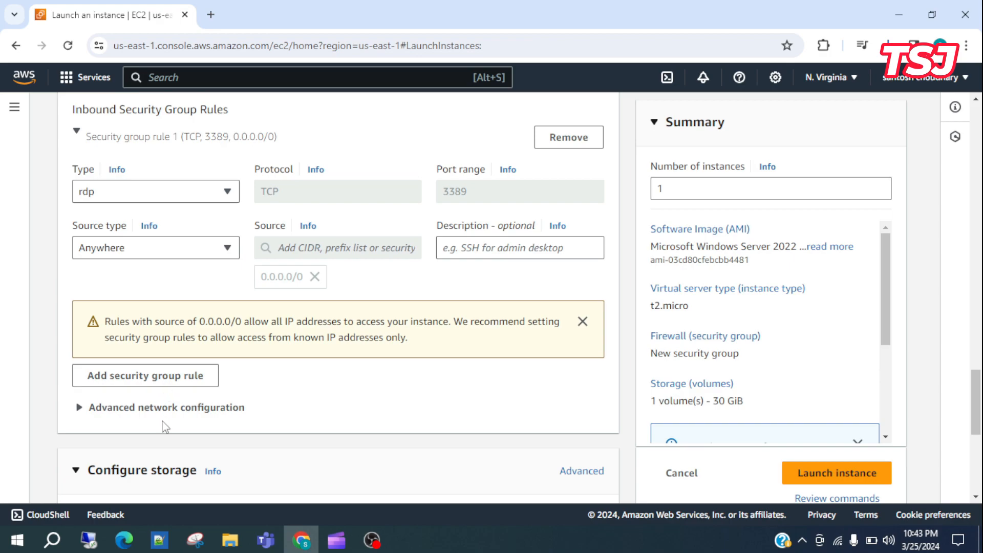
scroll(165, 427, "down", 1)
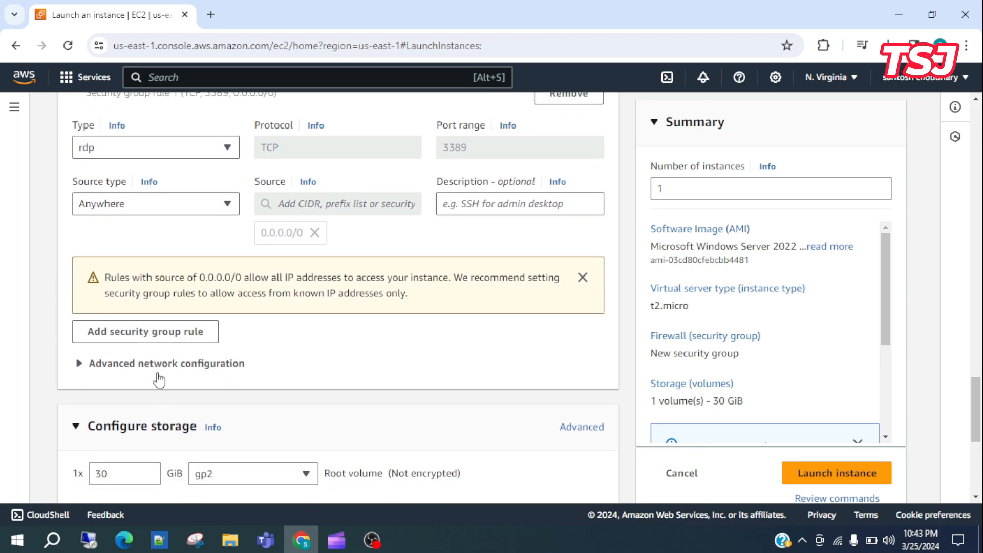
left_click(175, 338)
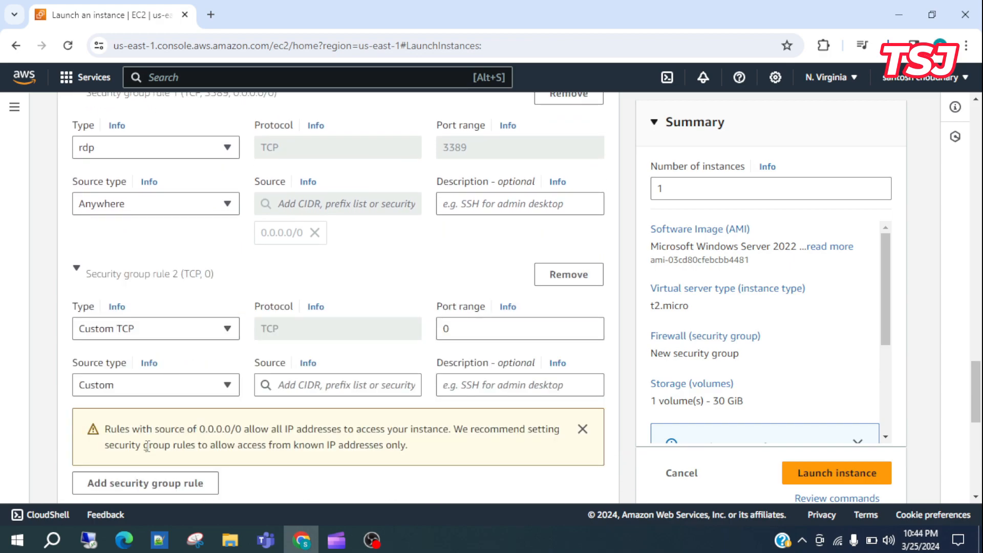
scroll(158, 377, "down", 2)
left_click(226, 244)
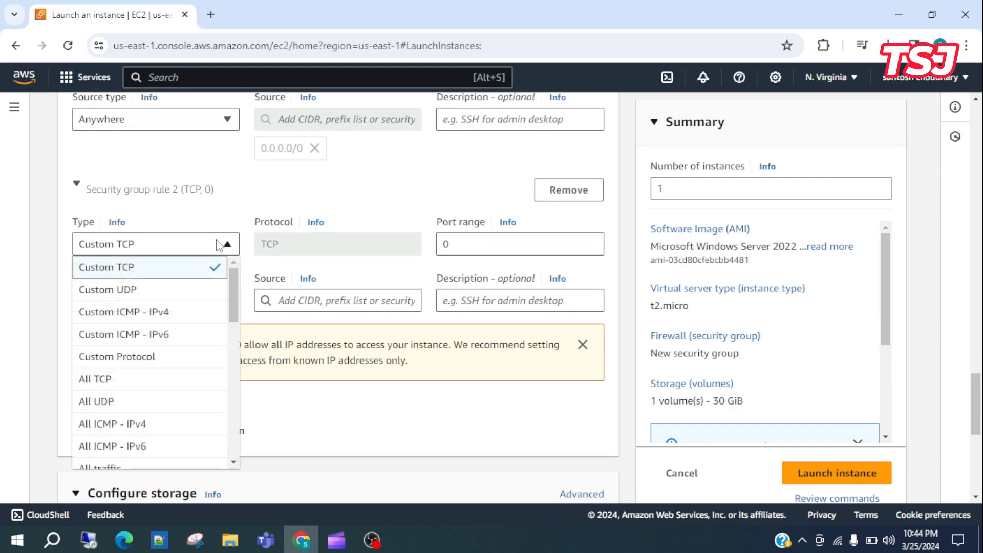
left_click(128, 424)
left_click(156, 303)
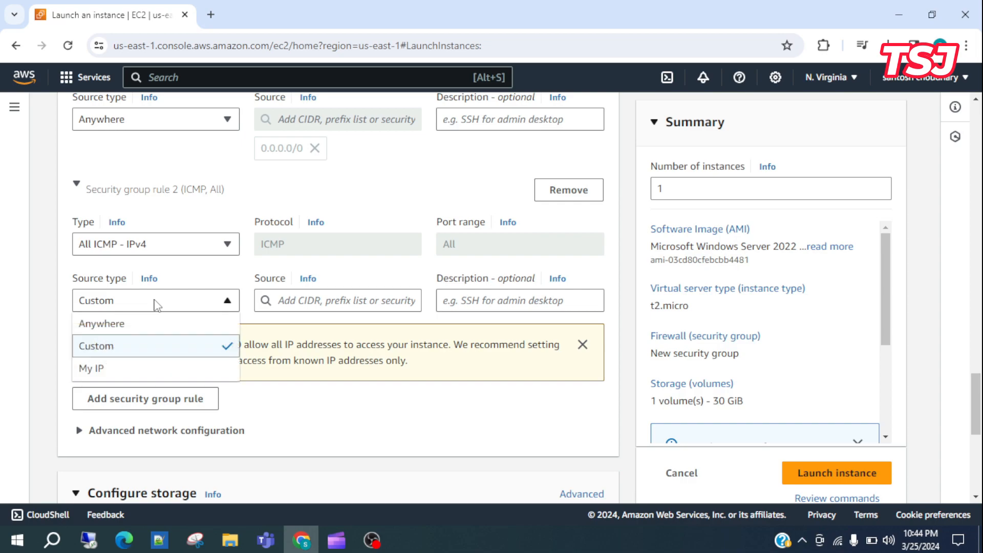
left_click(145, 324)
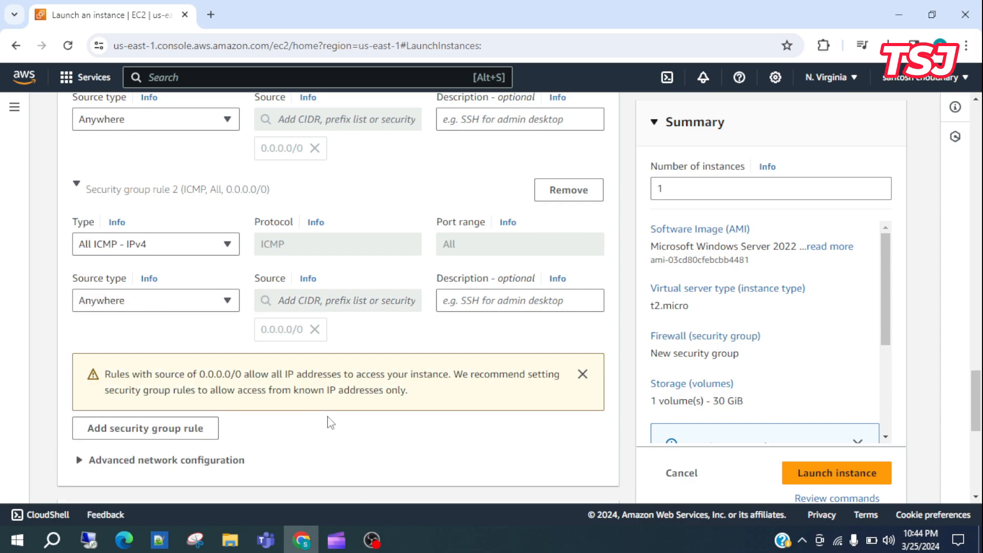
Launch the configured N. Virginia instance and open the instances list
scroll(417, 432, "down", 4)
left_click(865, 476)
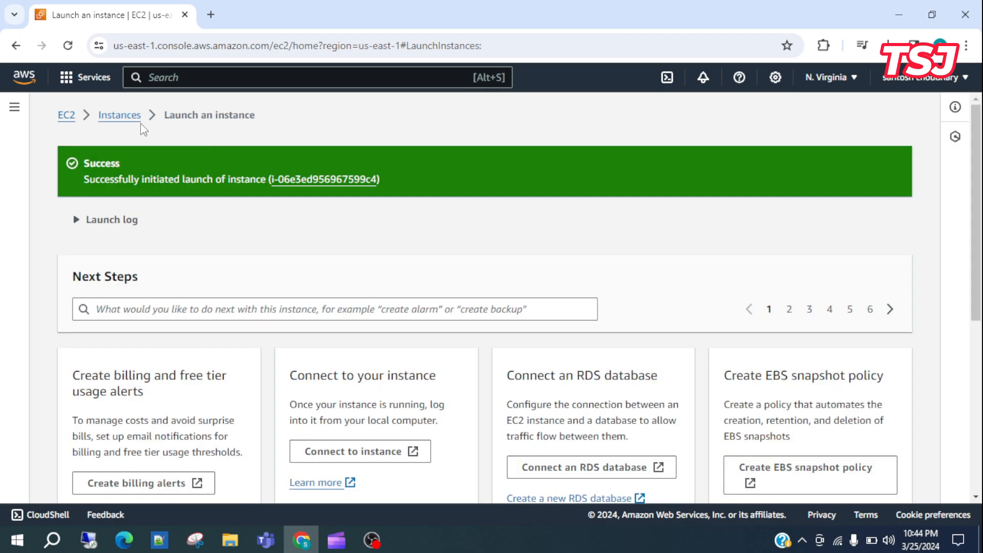
left_click(112, 117)
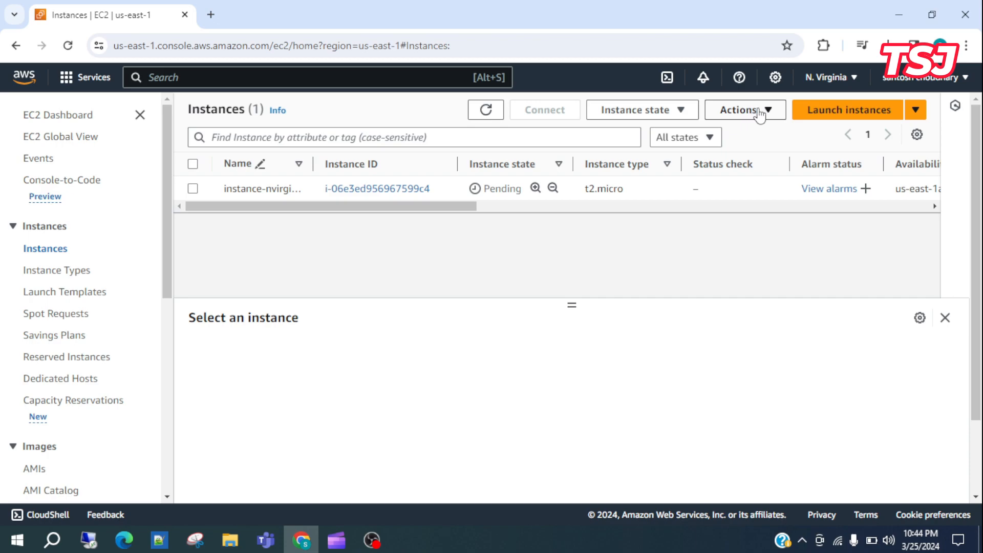
Open the Asia Pacific (Tokyo) instances list in a separate browser tab and select instance-tokyo to show its details
left_click(827, 78)
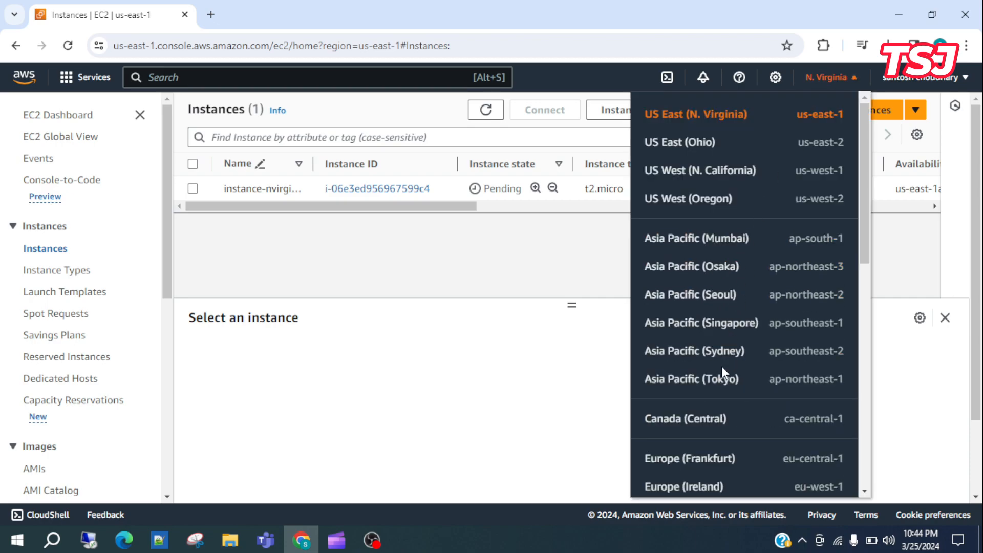
right_click(724, 382)
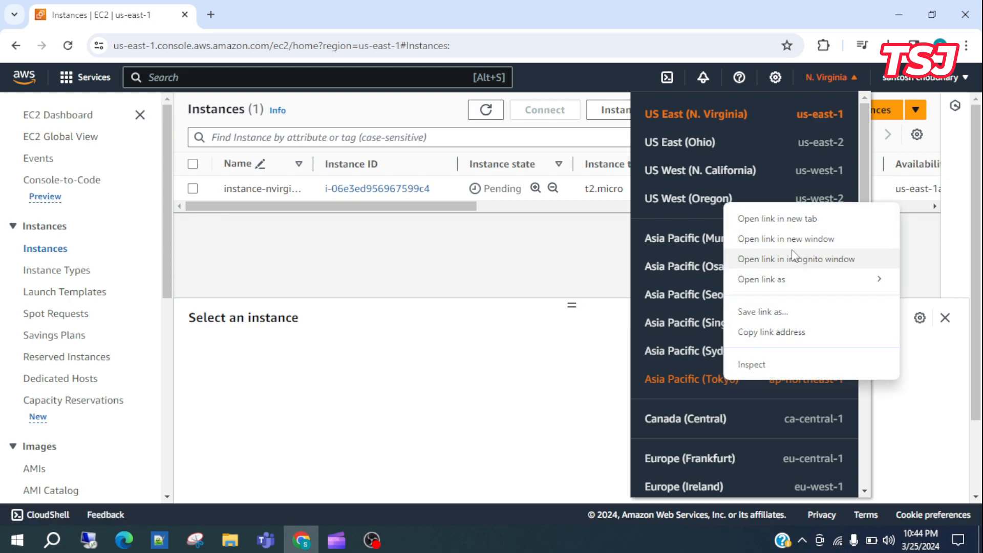
left_click(822, 220)
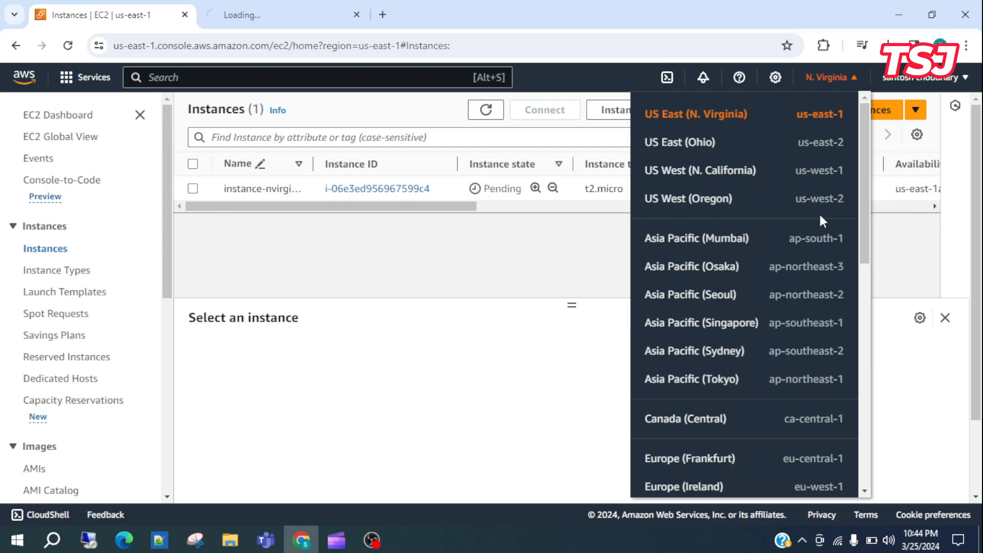
left_click(278, 16)
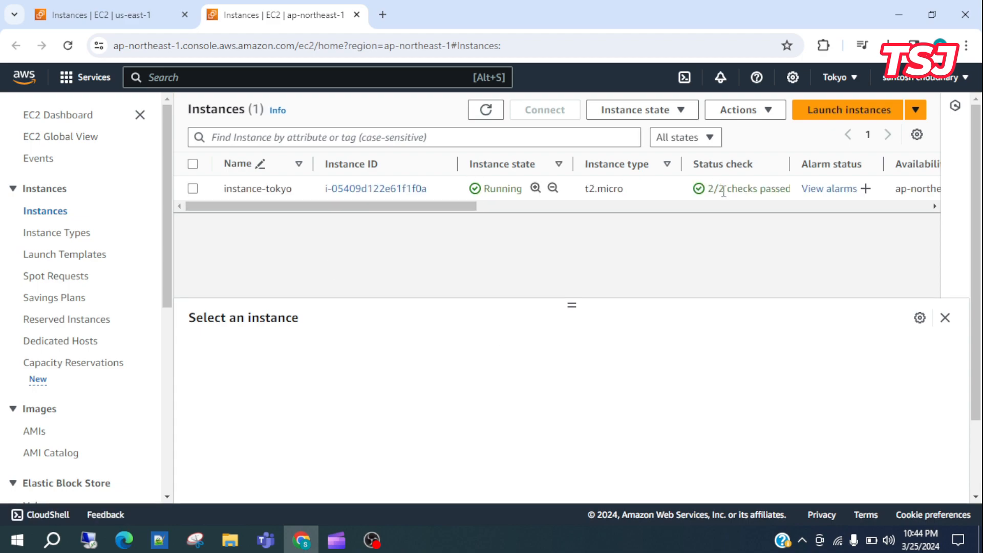
left_click(193, 189)
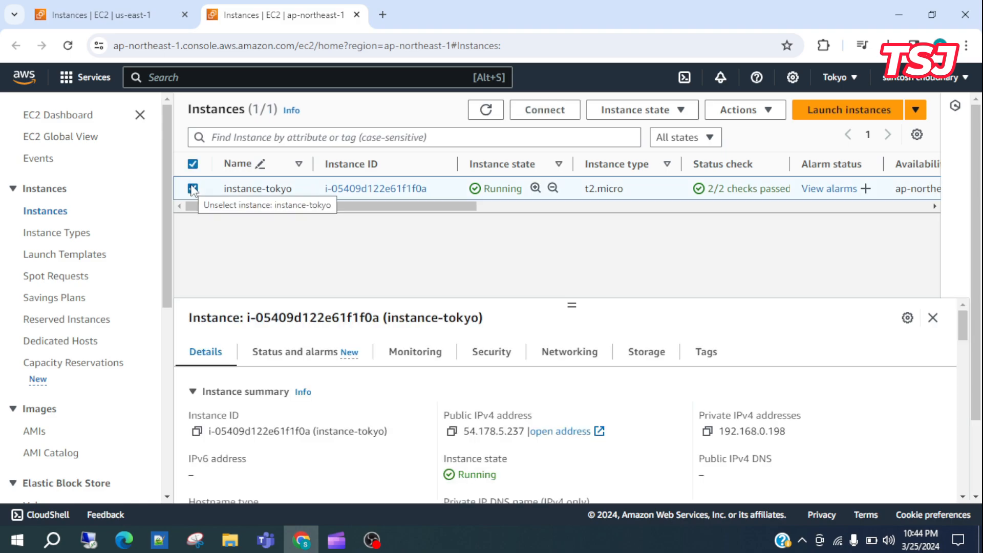
Open the RDP client connection options for instance-tokyo and download its remote desktop file
left_click(560, 117)
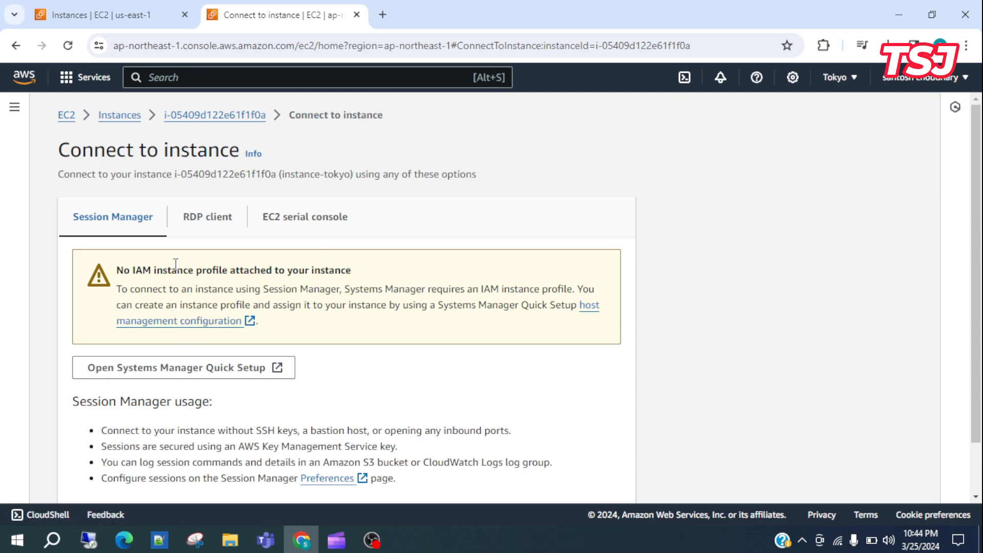
left_click(213, 222)
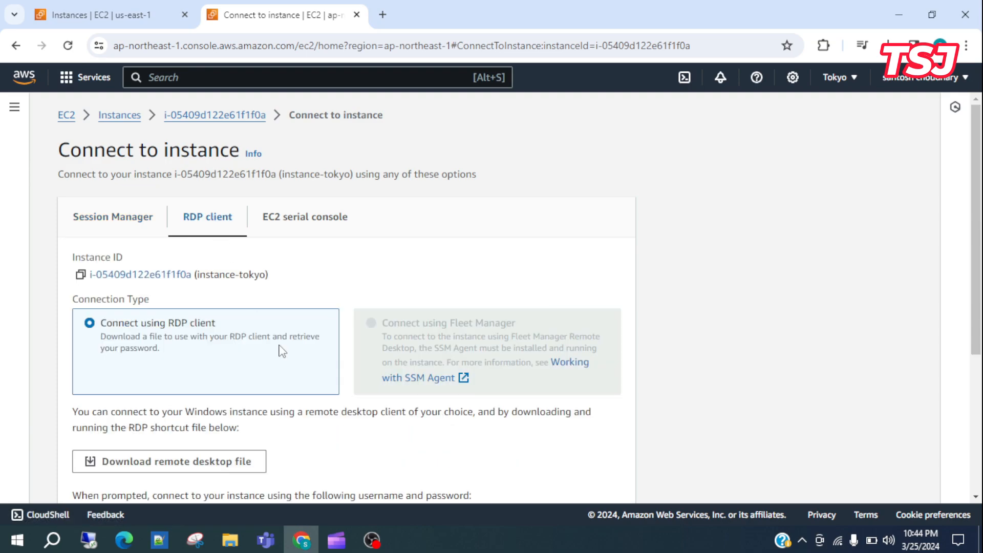
scroll(282, 351, "down", 2)
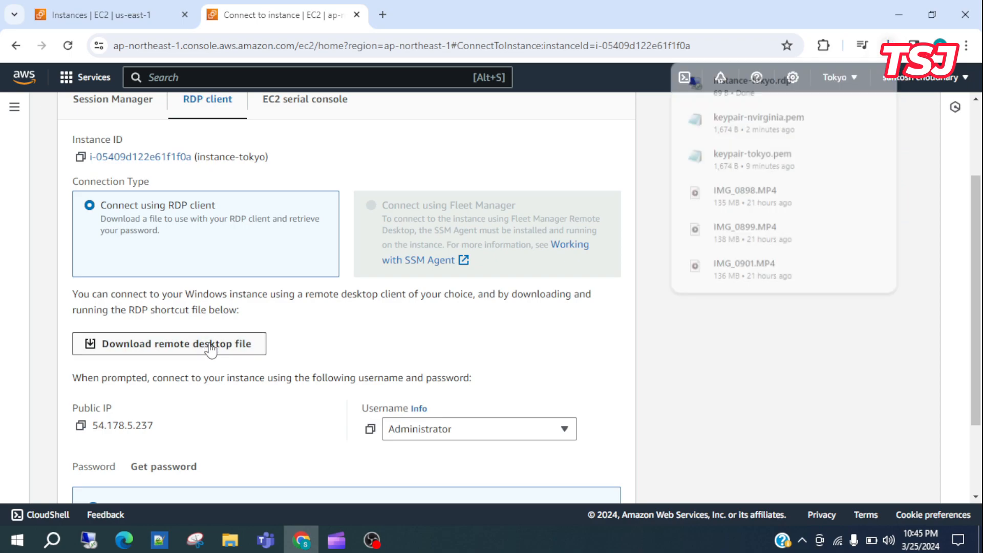
scroll(544, 395, "down", 2)
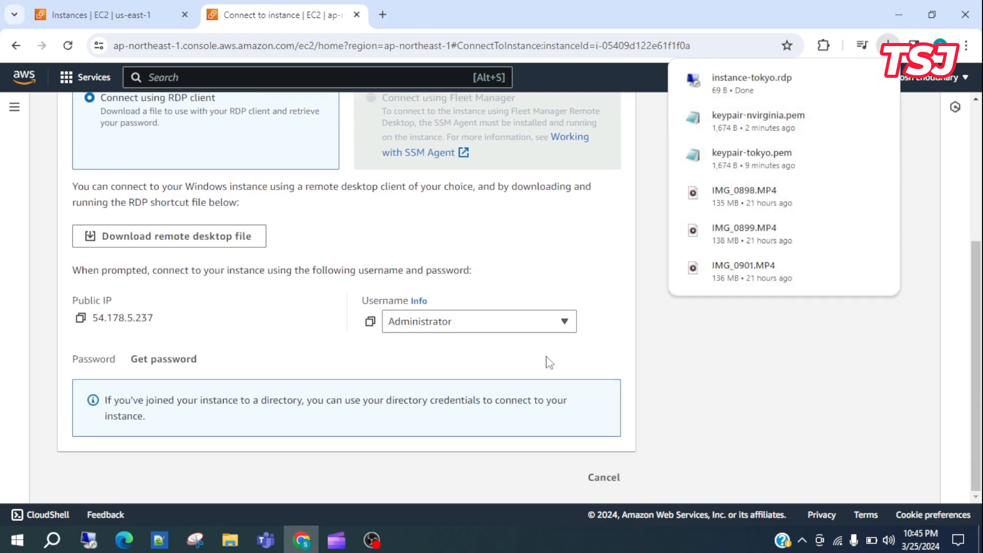
Decrypt the Windows password of instance-tokyo using the keypair-tokyo.pem private key file
left_click(164, 358)
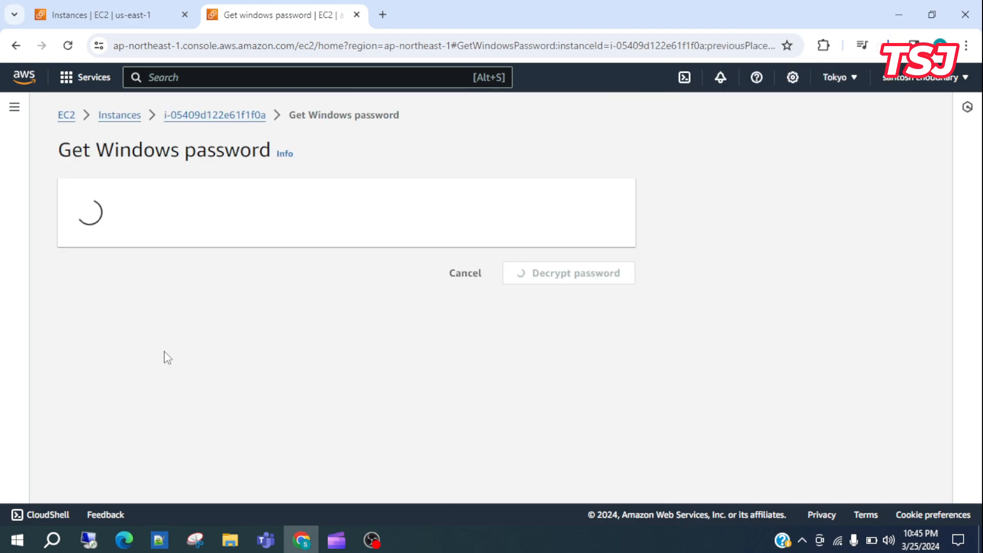
left_click(160, 343)
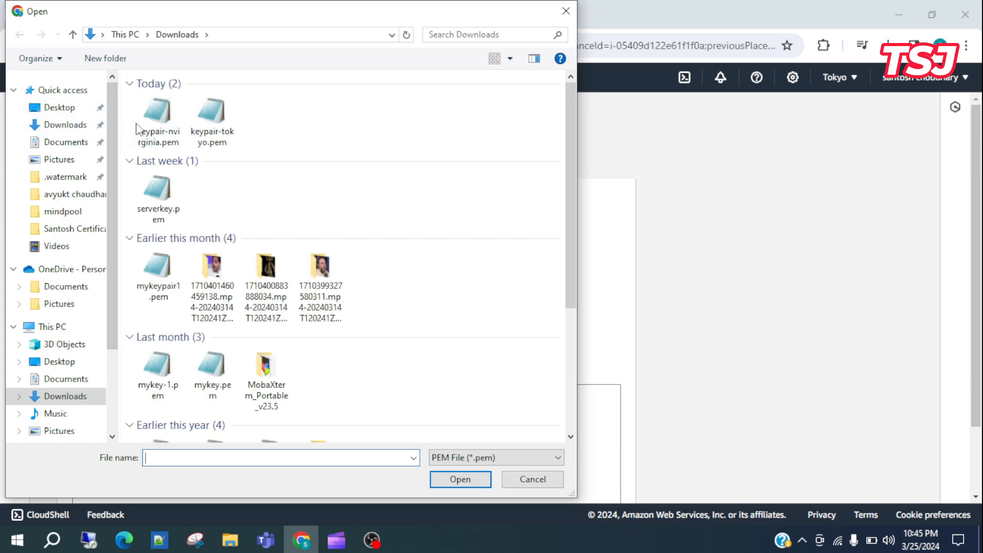
left_click(218, 128)
left_click(459, 477)
scroll(389, 342, "down", 3)
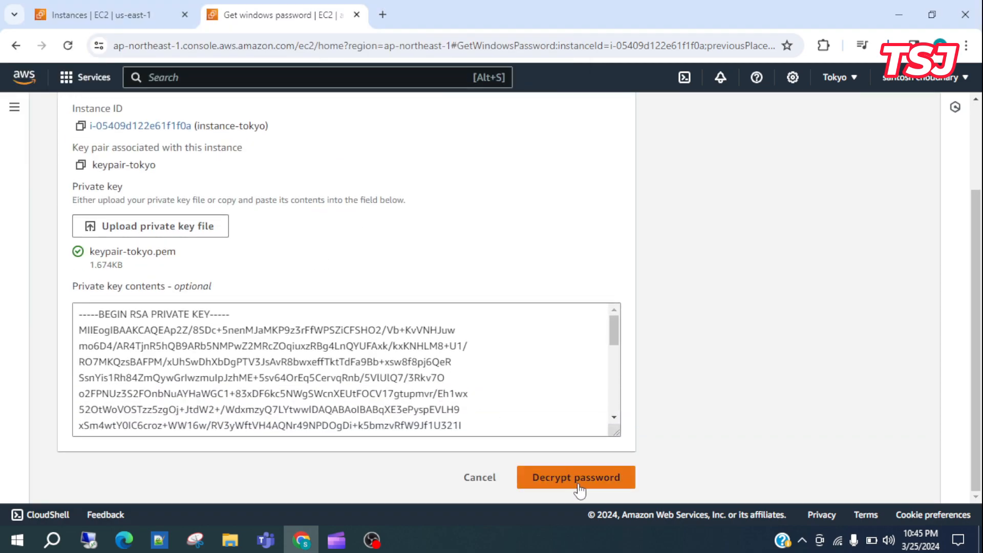
left_click(579, 490)
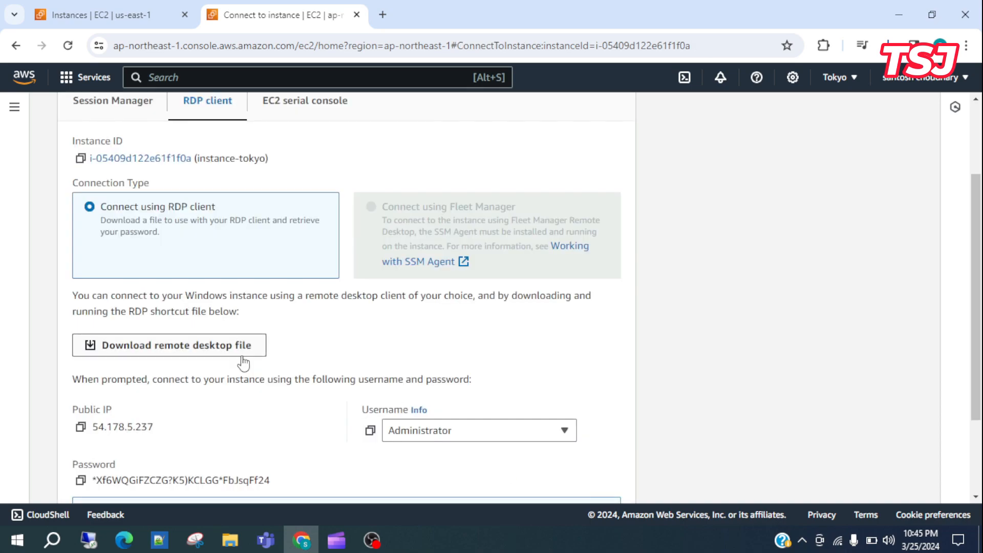
Copy the decrypted Administrator password of instance-tokyo
scroll(304, 434, "down", 3)
left_click(80, 363)
scroll(690, 169, "up", 1)
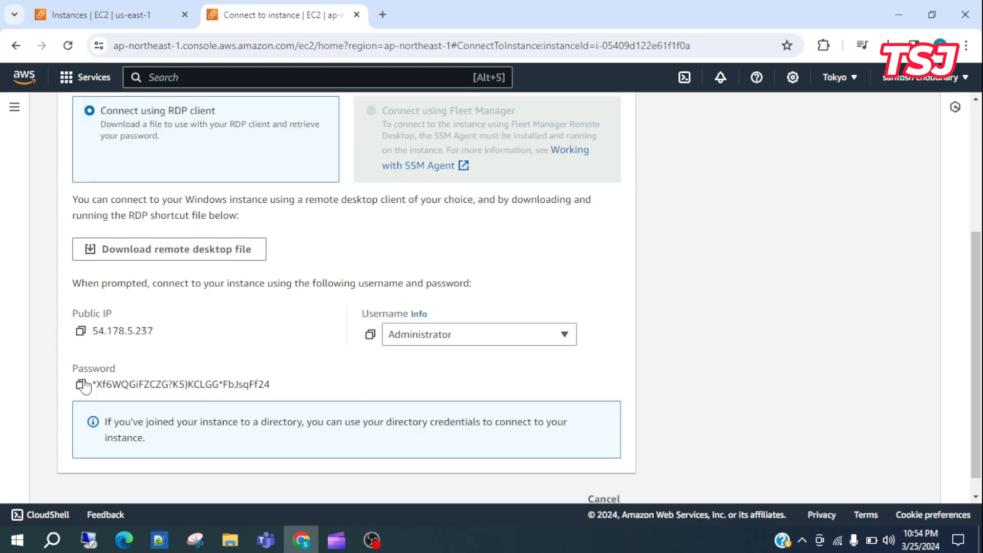
left_click(80, 385)
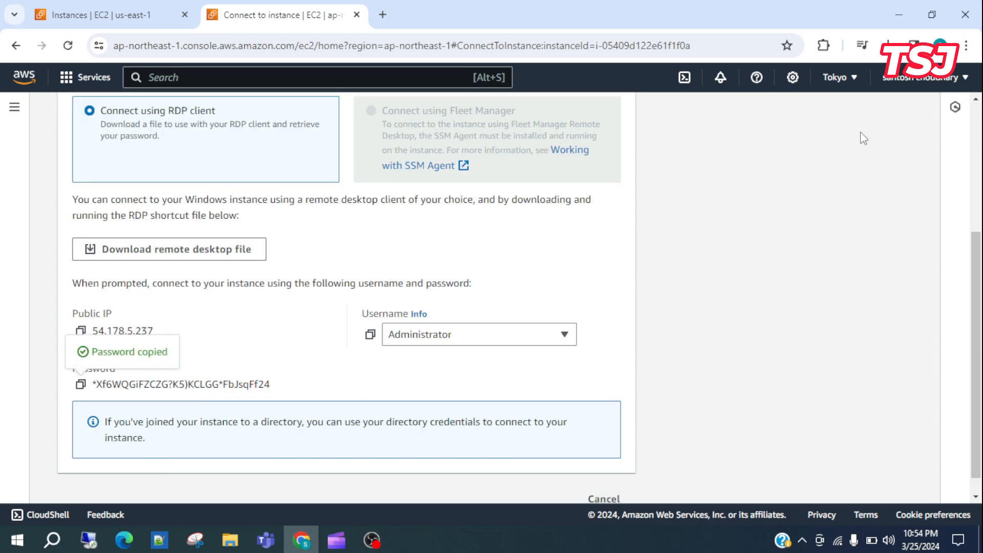
Try to connect to the Tokyo instance with the most recently downloaded instance-tokyo.rdp file
left_click(888, 45)
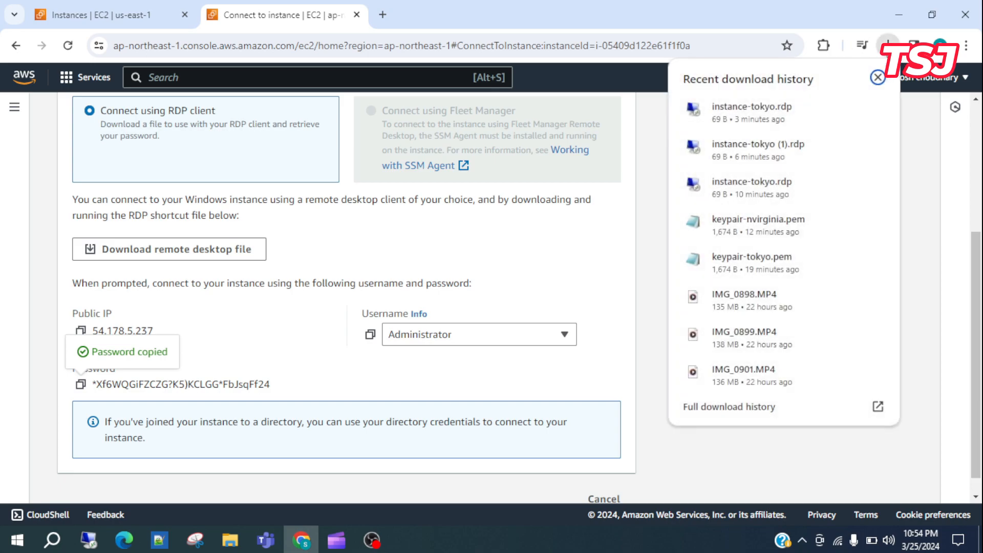
left_click(758, 112)
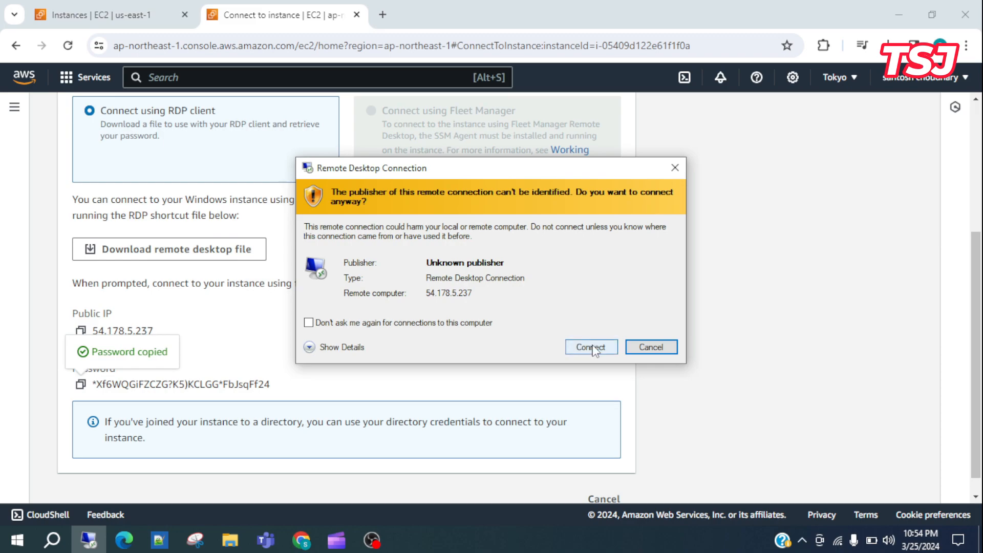
left_click(592, 348)
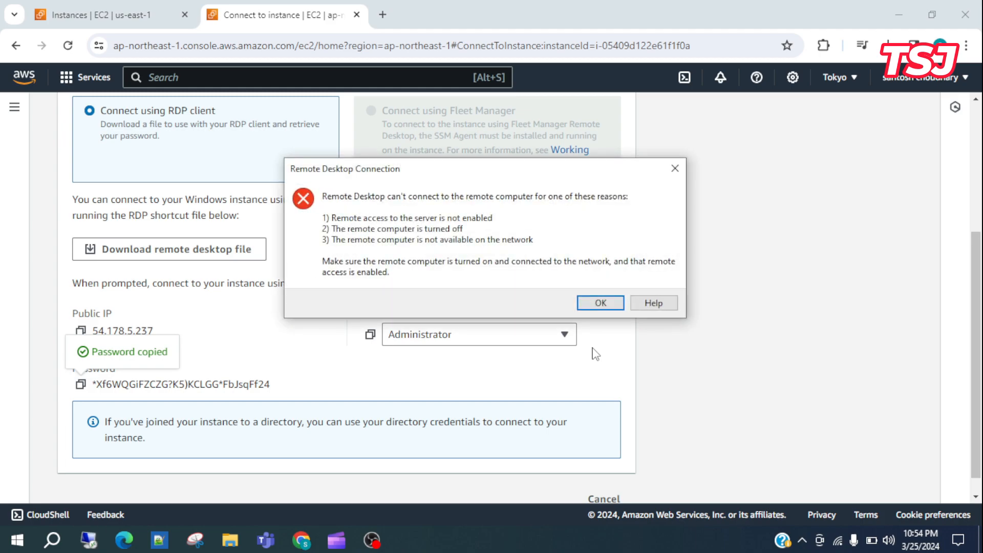
left_click(597, 302)
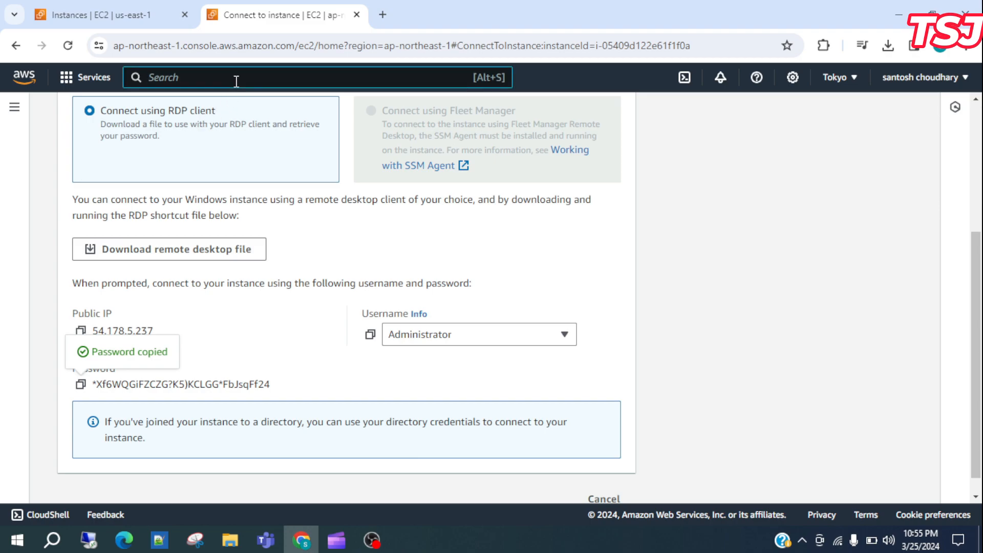
Find the VPC service and open the routes of the route-tokyo route table for editing
type("vpc")
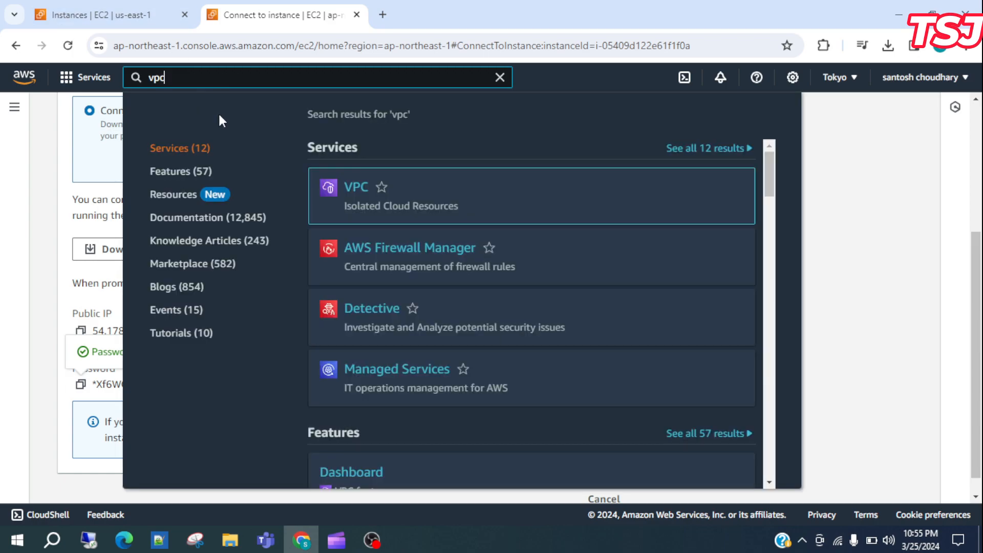
left_click(356, 187)
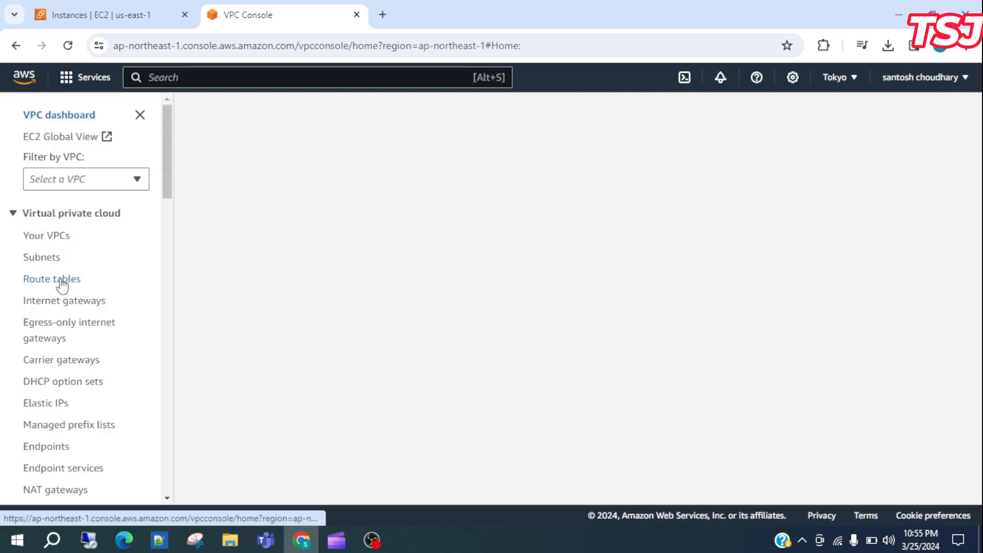
left_click(61, 279)
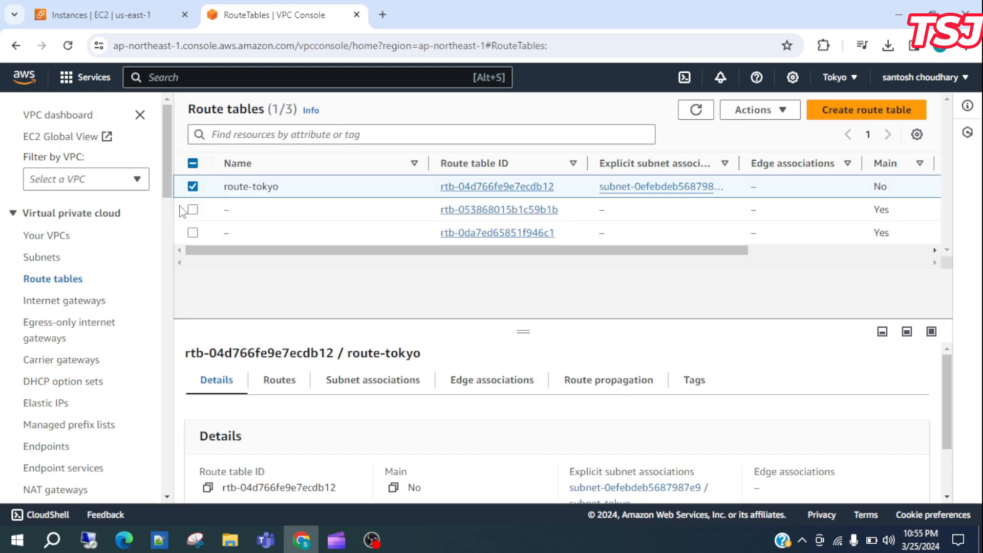
left_click(281, 384)
left_click(904, 423)
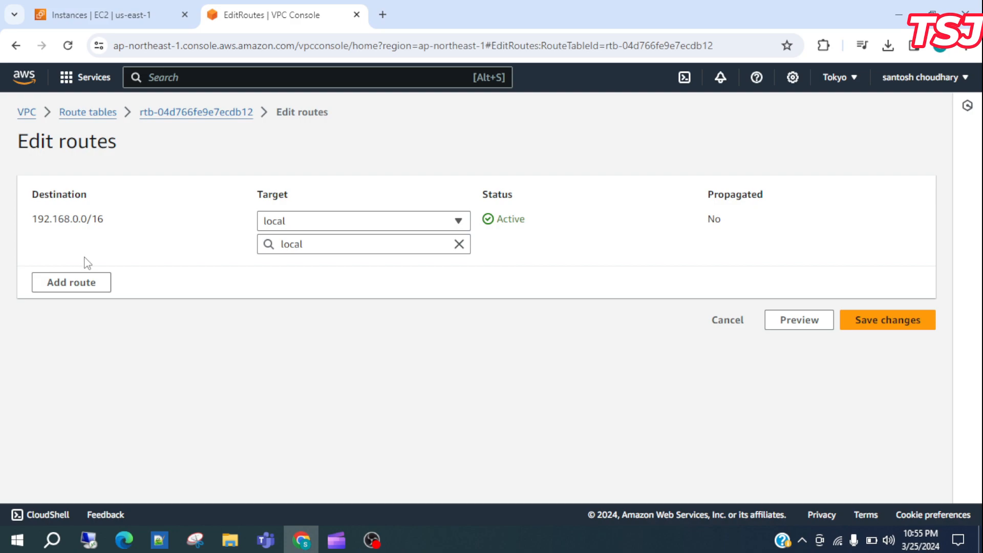
Add a route to route-tokyo with destination 0.0.0.0/0 and the internet gateway igw-tokyo as target, and save the changes
left_click(70, 289)
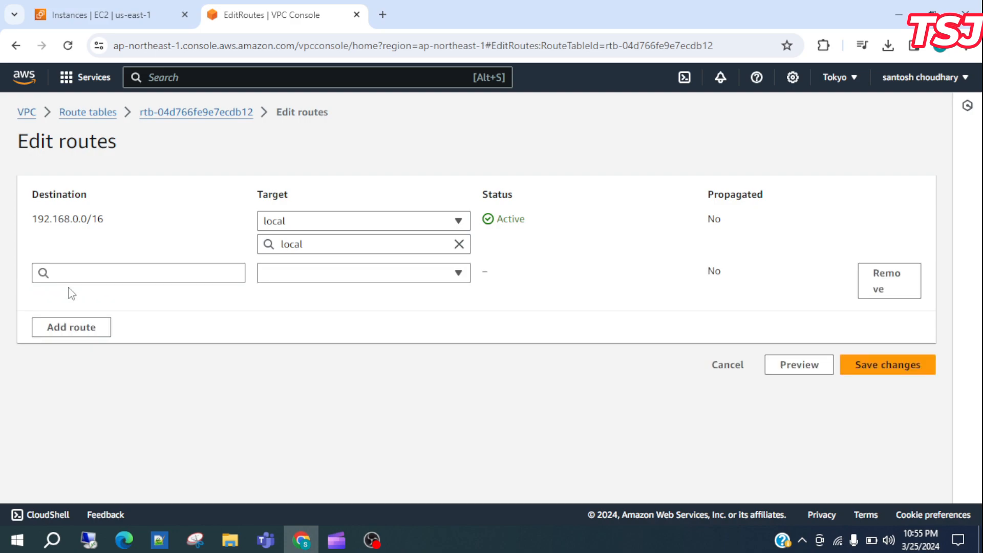
left_click(94, 275)
type("0.0.")
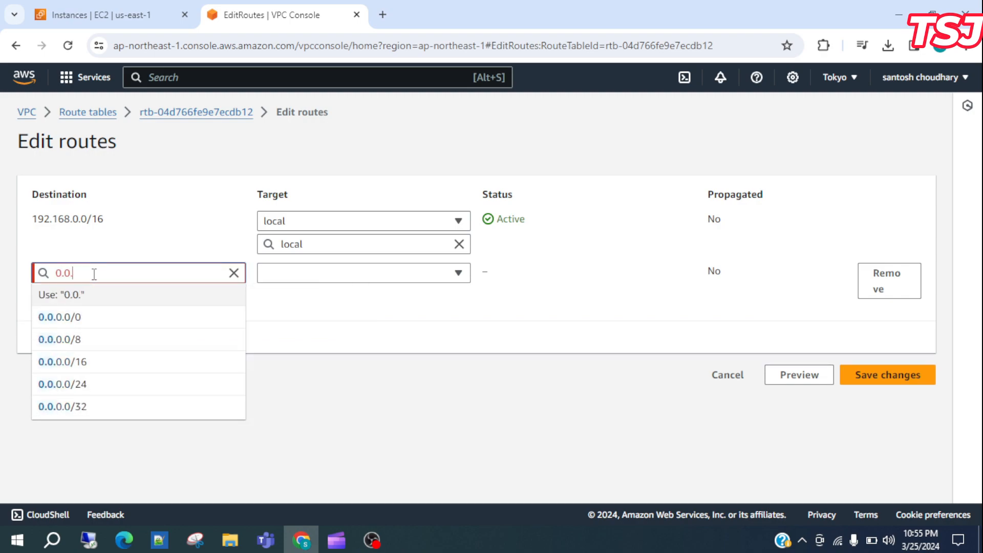
left_click(46, 317)
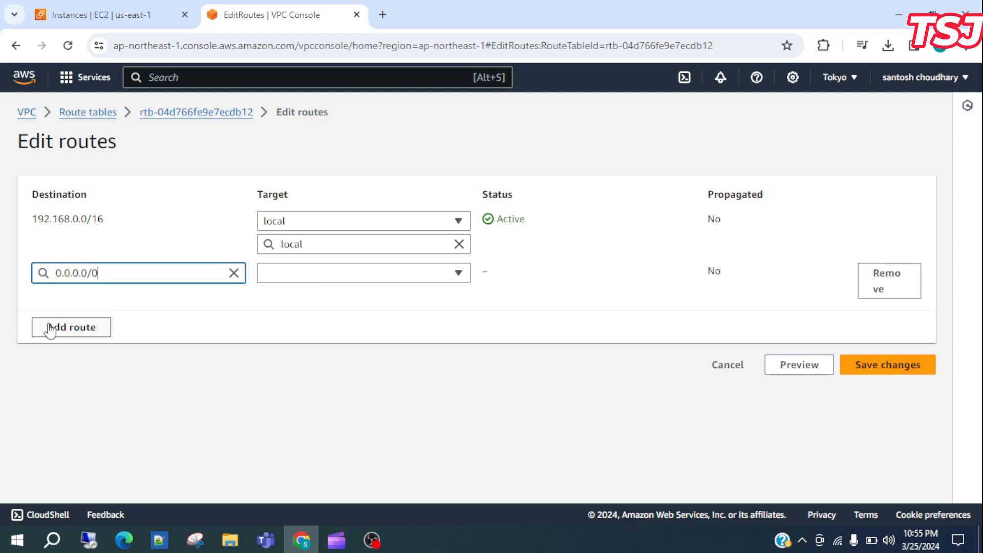
left_click(319, 276)
key("i")
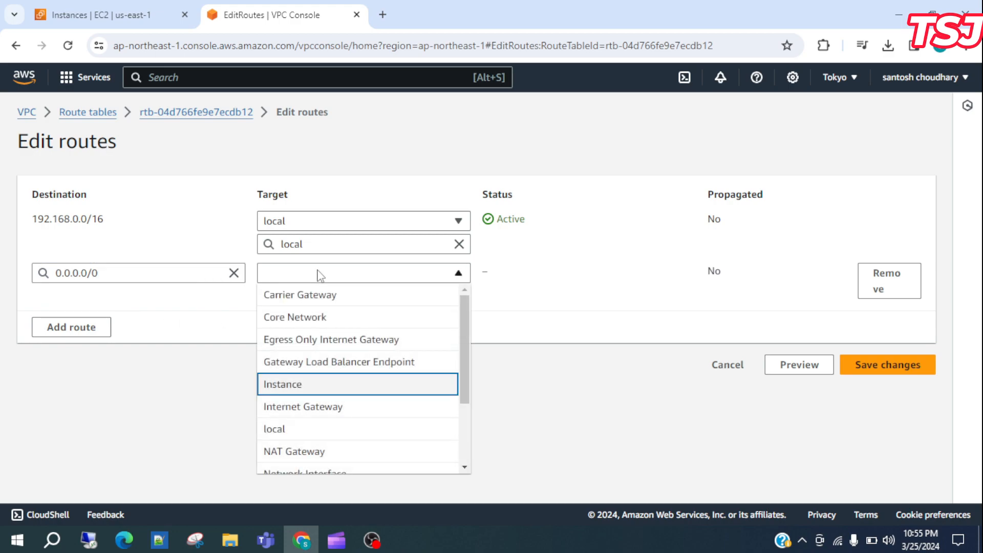
left_click(344, 408)
left_click(412, 297)
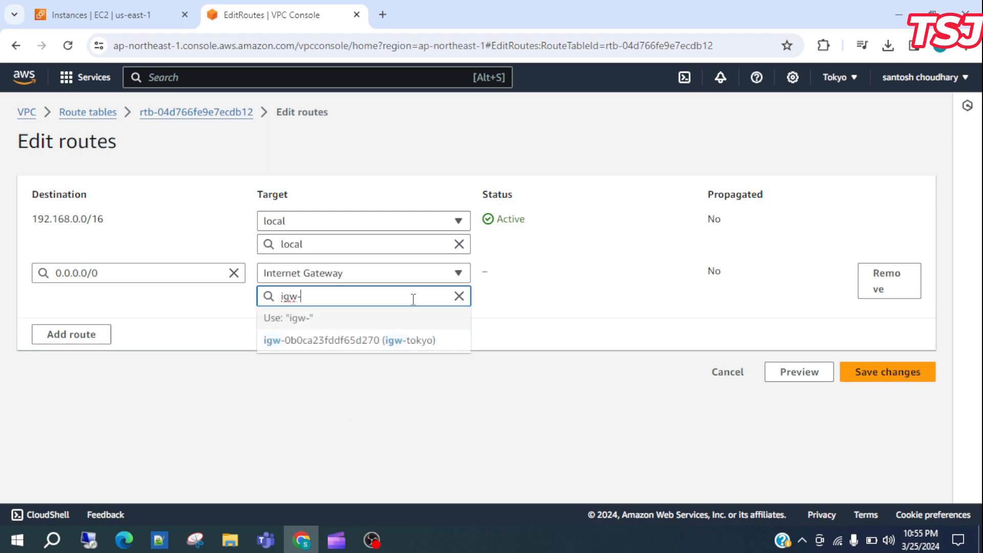
left_click(415, 342)
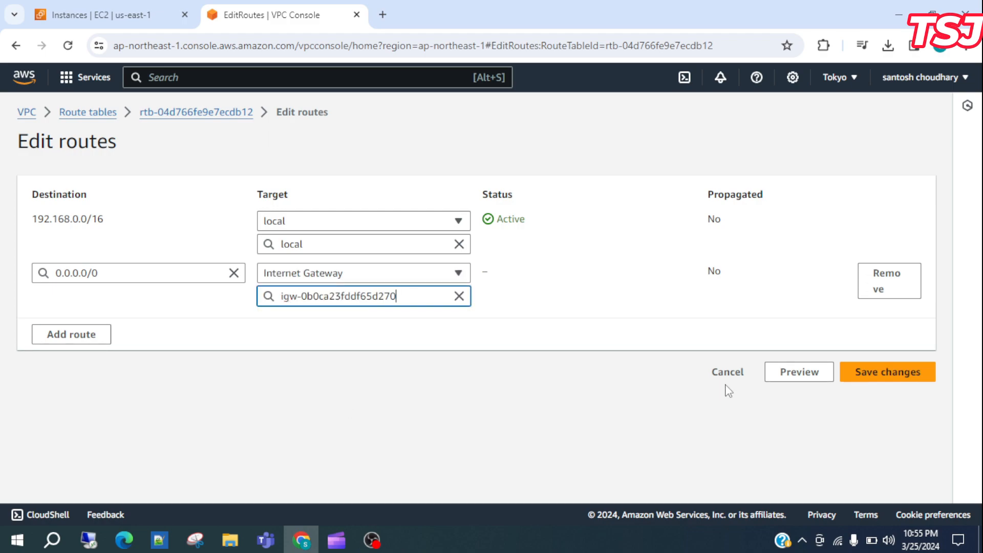
left_click(891, 375)
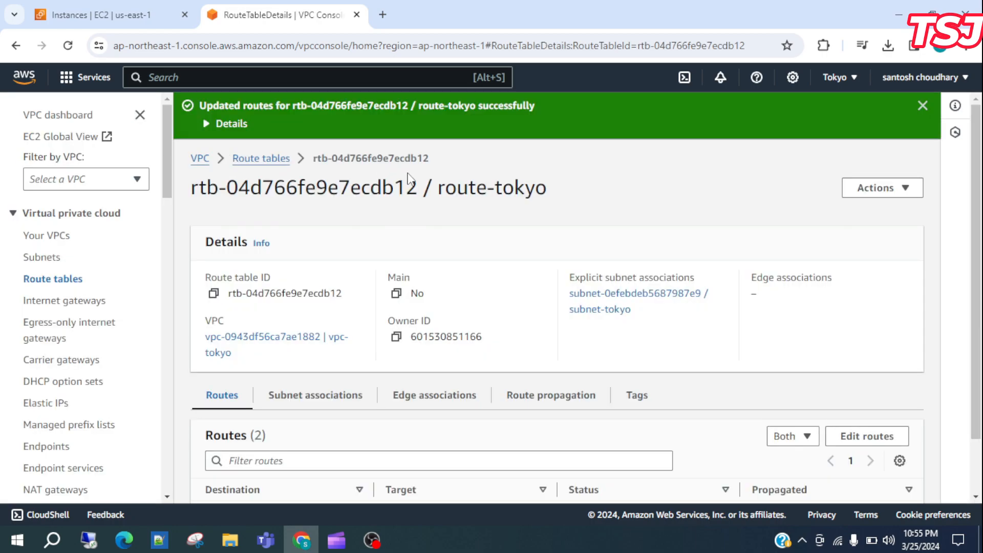
Return to the EC2 instances list and open the connection page for instance-tokyo
left_click(384, 83)
type("ec2")
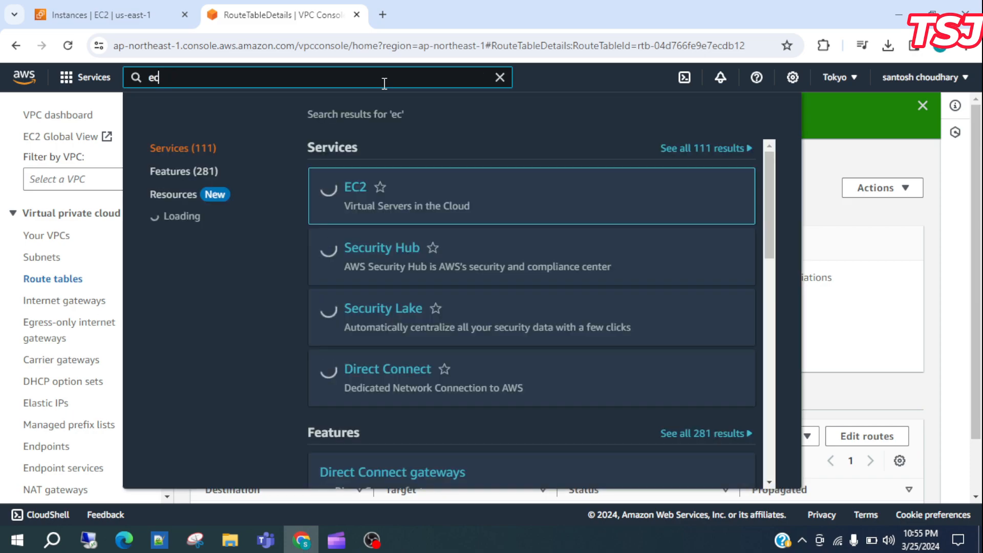
left_click(353, 187)
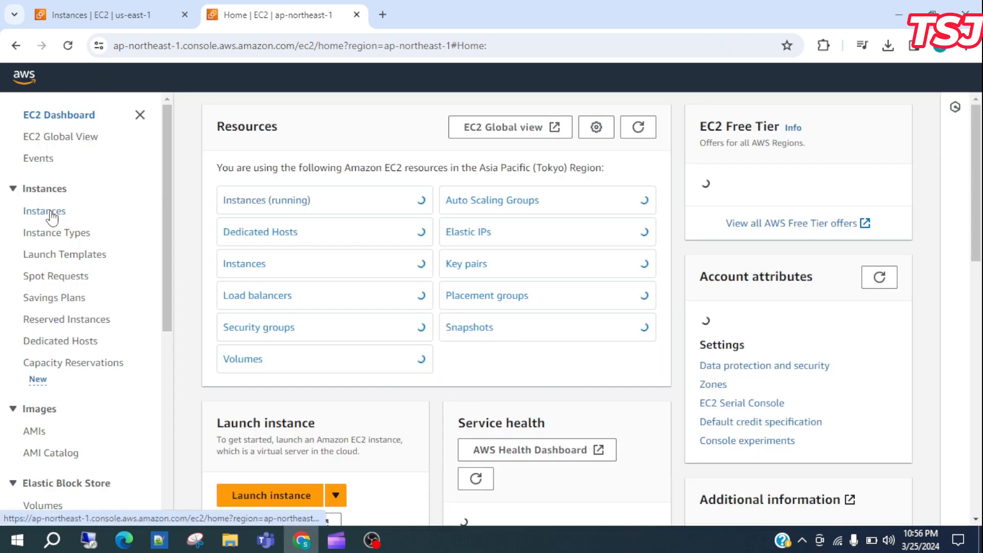
left_click(51, 212)
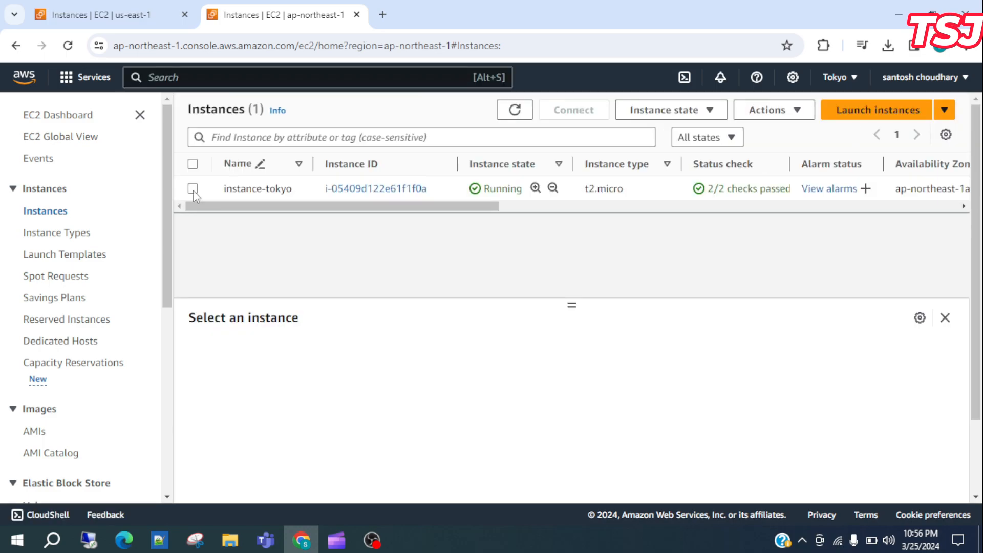
left_click(193, 189)
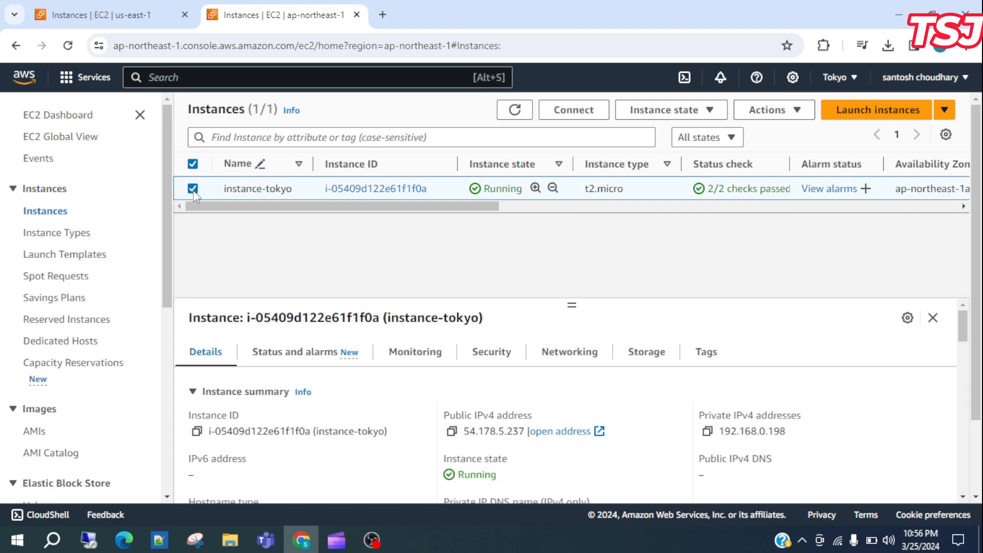
left_click(585, 112)
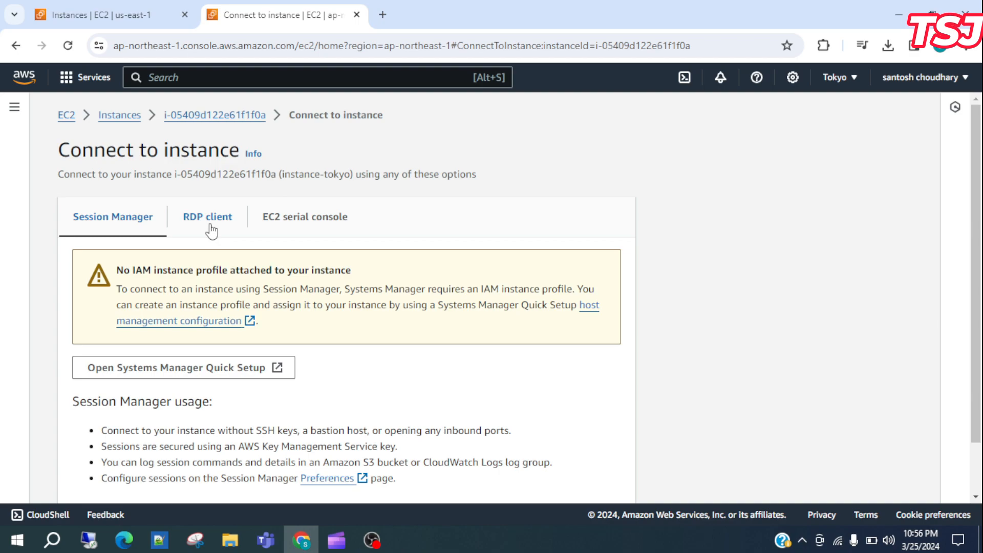
Connect to the Tokyo instance with the newest instance-tokyo.rdp file, enter the Administrator password, accept the certificate warning and minimize the session
left_click(888, 45)
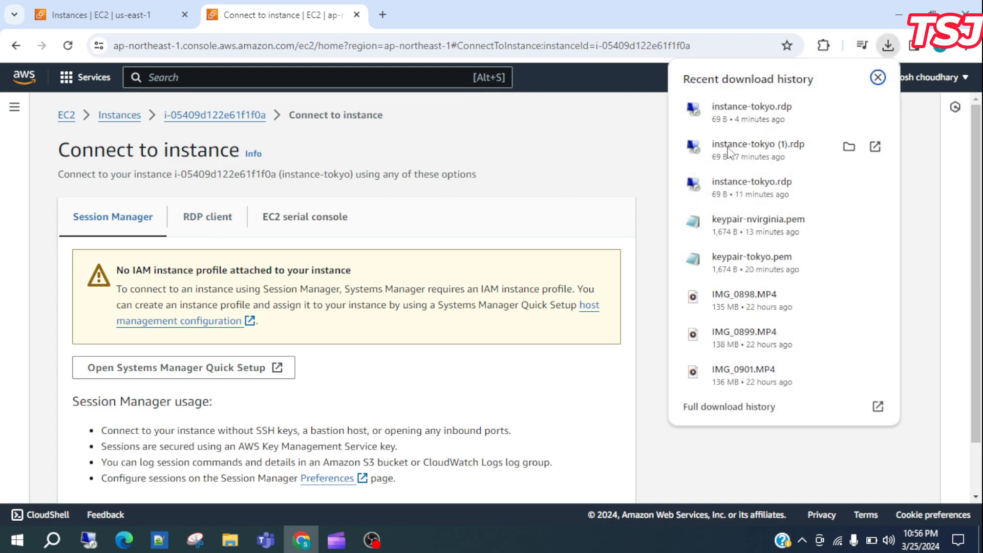
left_click(757, 111)
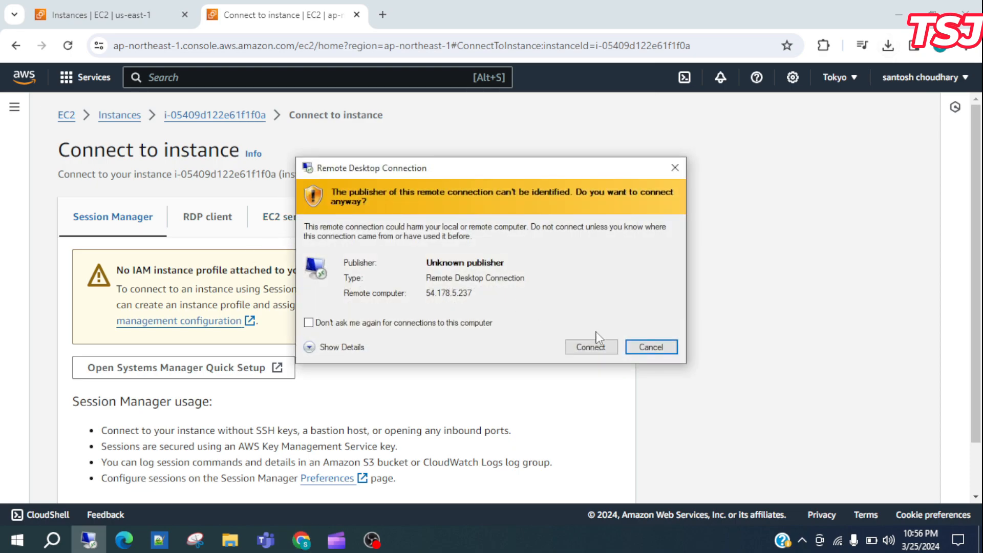
left_click(606, 350)
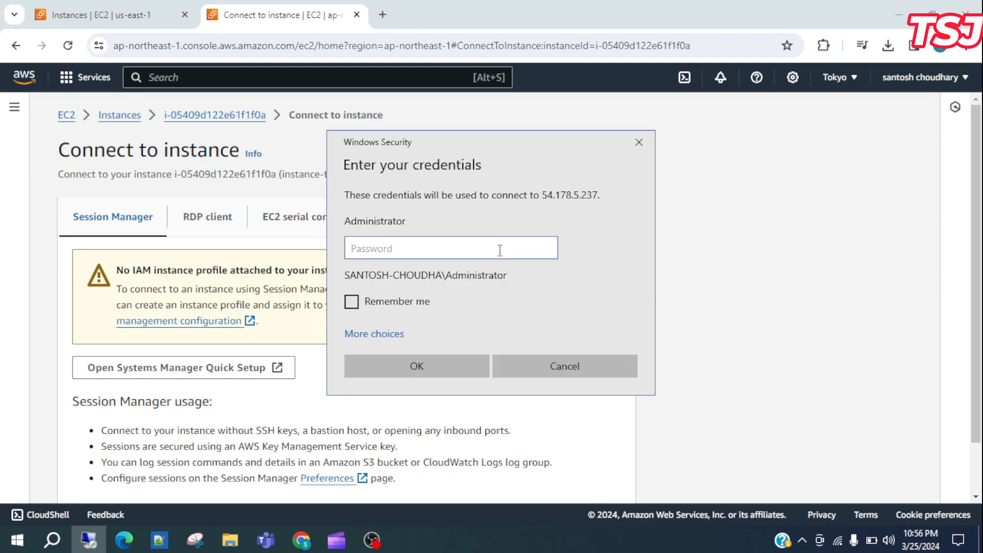
key("ctrl+v")
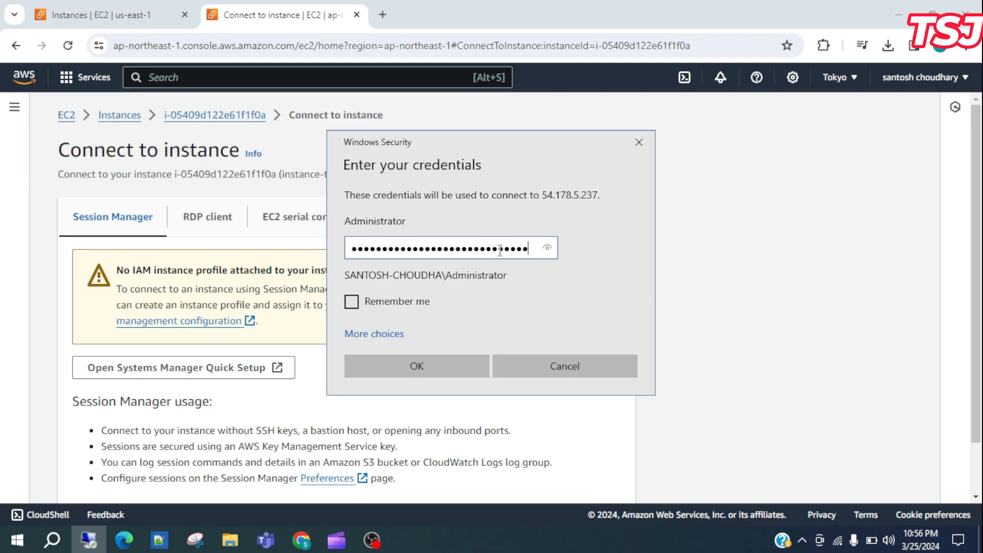
left_click(431, 361)
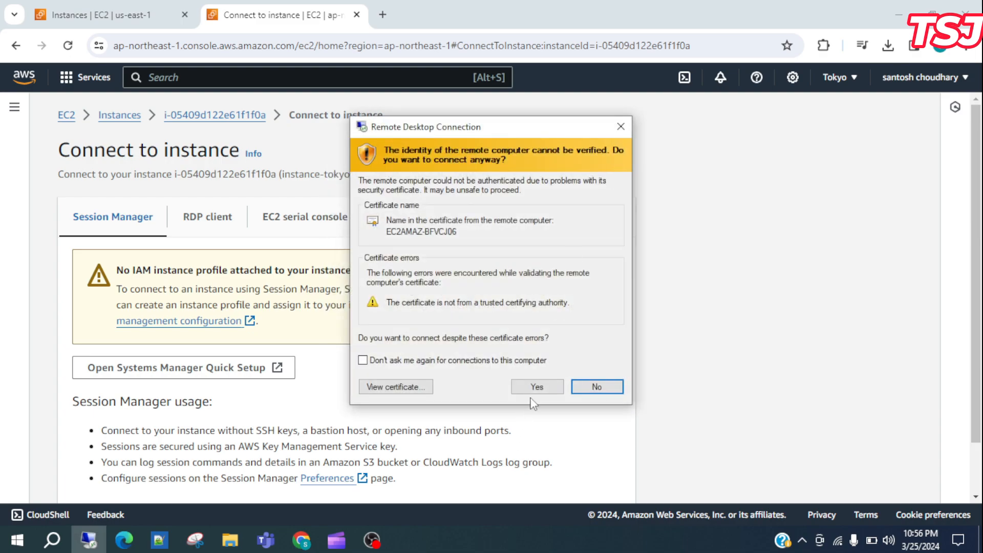
left_click(537, 387)
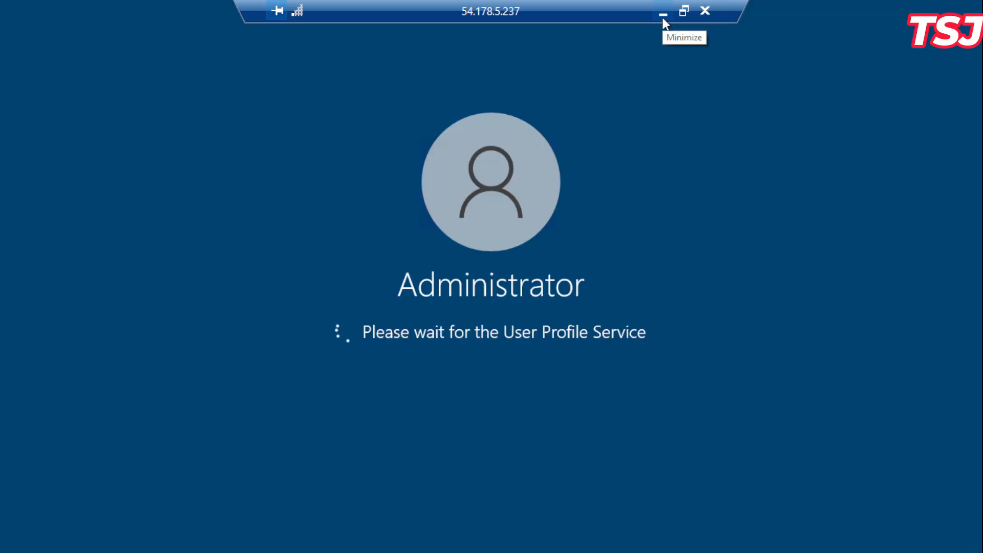
left_click(663, 15)
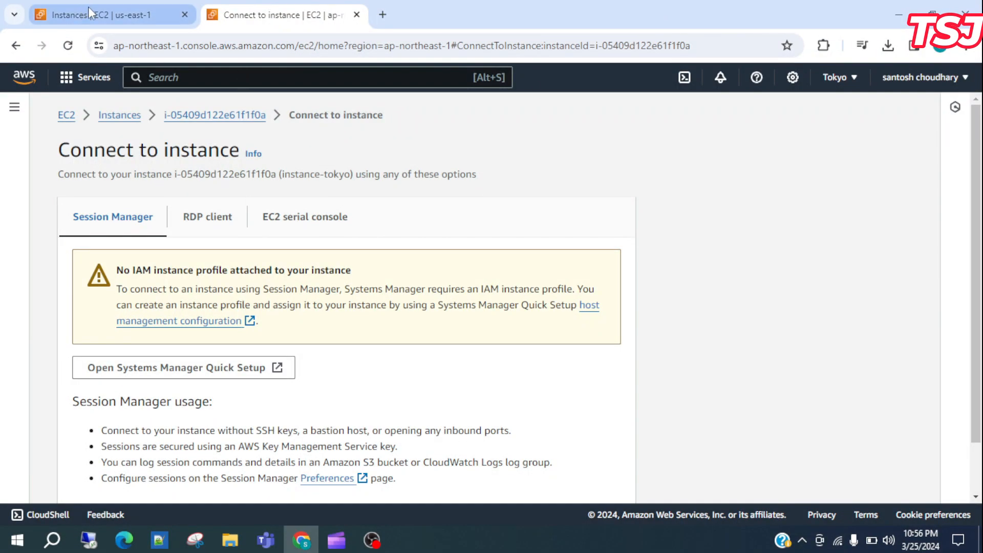
Refresh the N. Virginia instances list, open the RDP client connection options for instance-nvirginia and download its remote desktop file
left_click(88, 10)
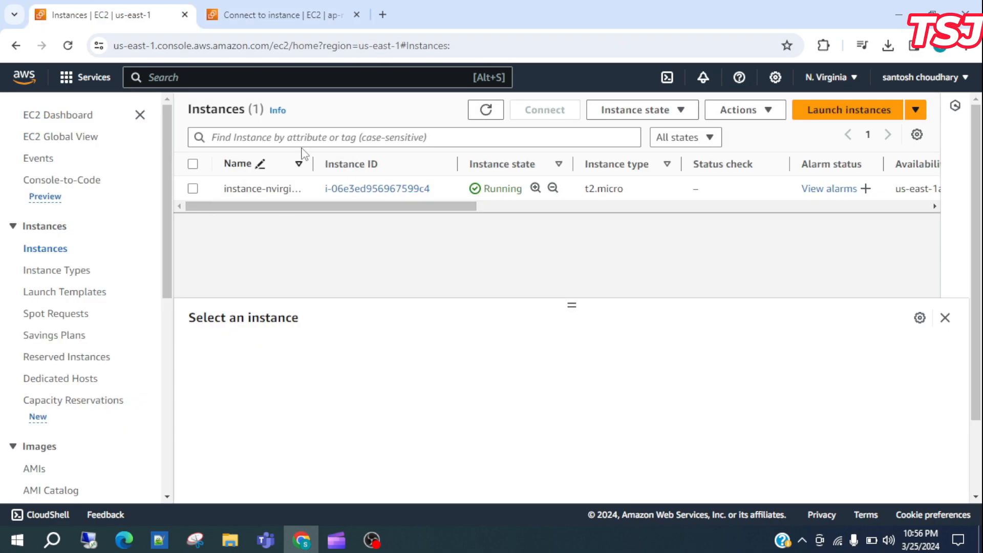
left_click(489, 113)
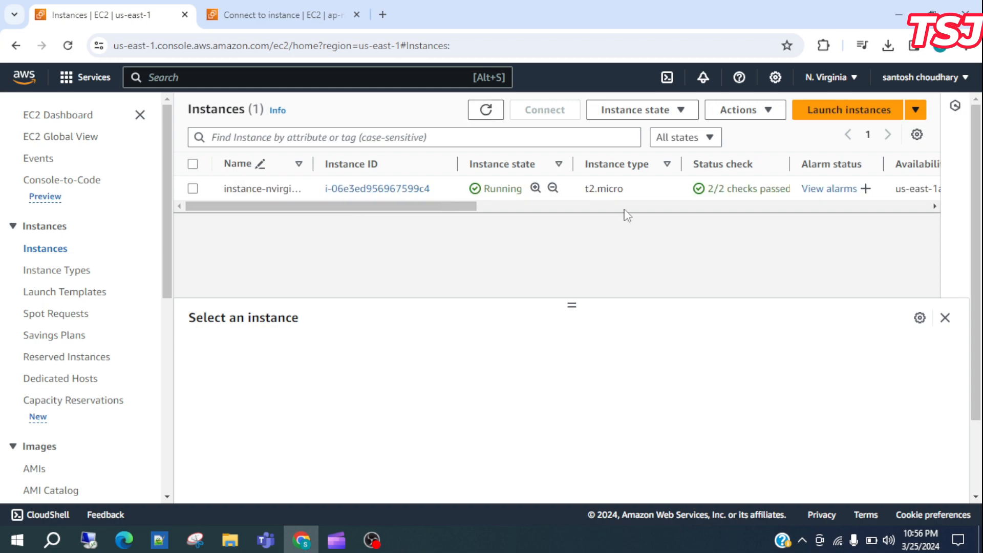
left_click(193, 189)
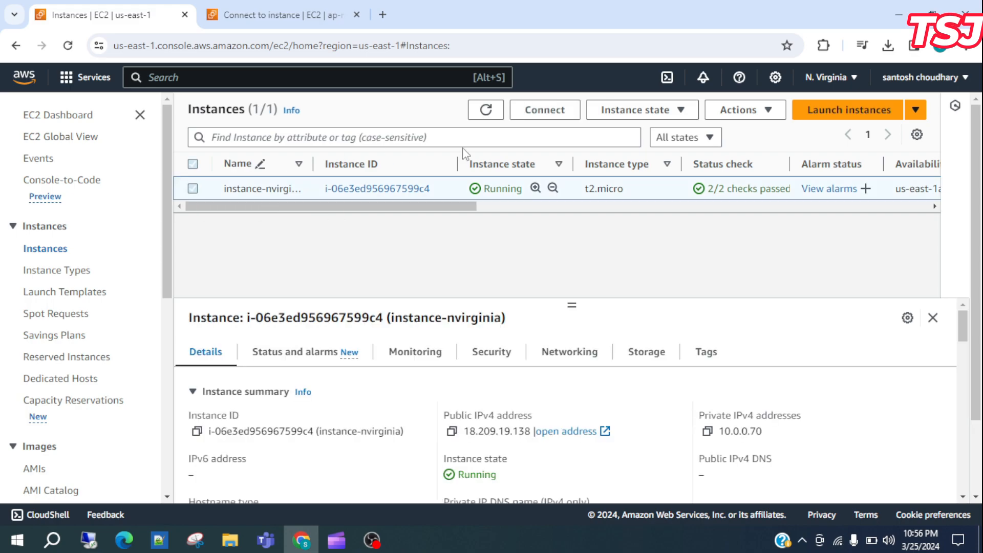
left_click(545, 113)
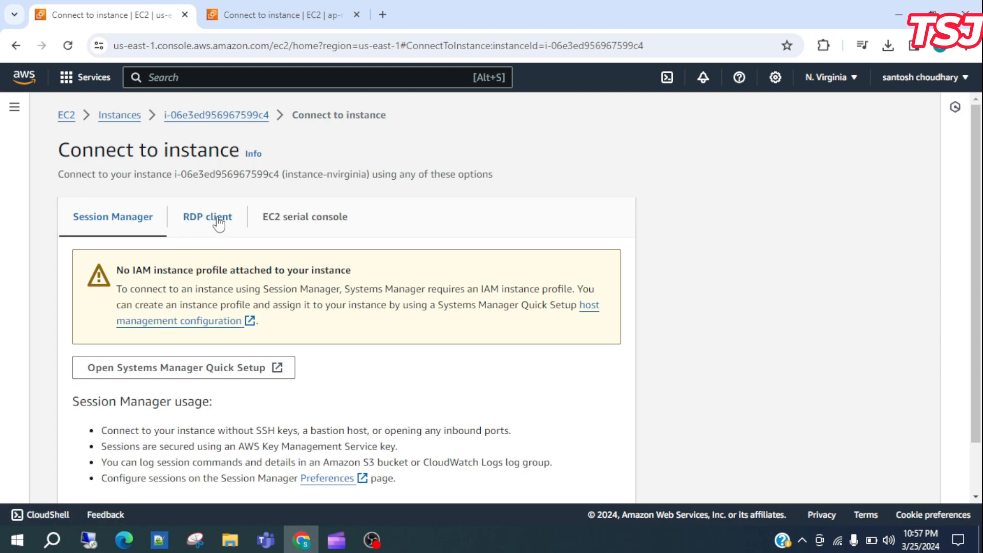
left_click(218, 221)
left_click(213, 463)
Open the Windows password retrieval page for instance-nvirginia and upload the private key file keypair-nvirginia.pem
scroll(259, 435, "down", 3)
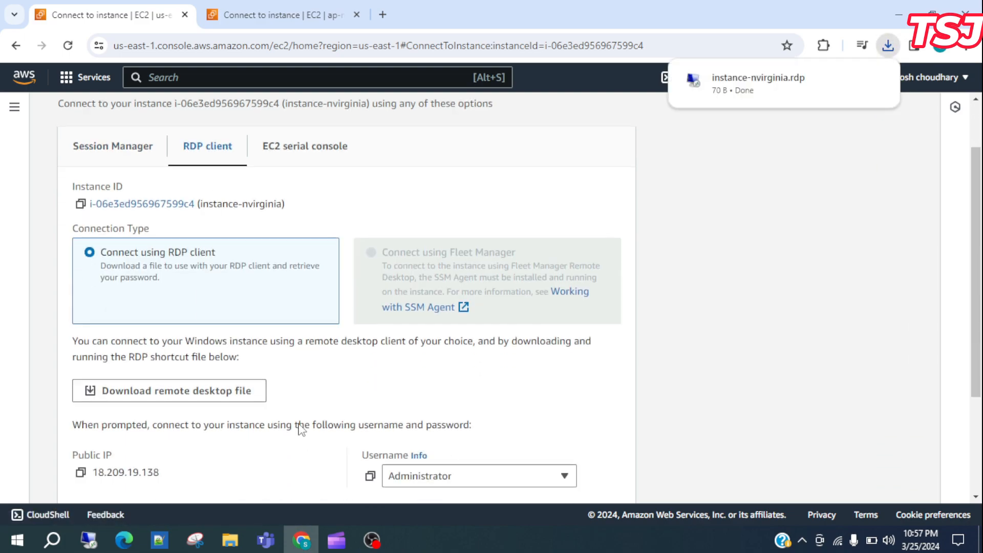
left_click(156, 417)
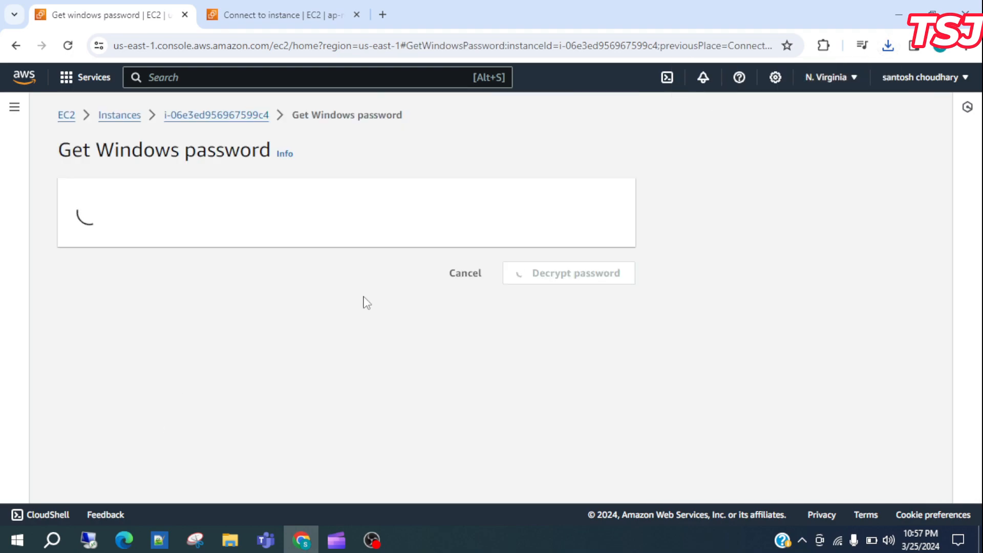
left_click(177, 342)
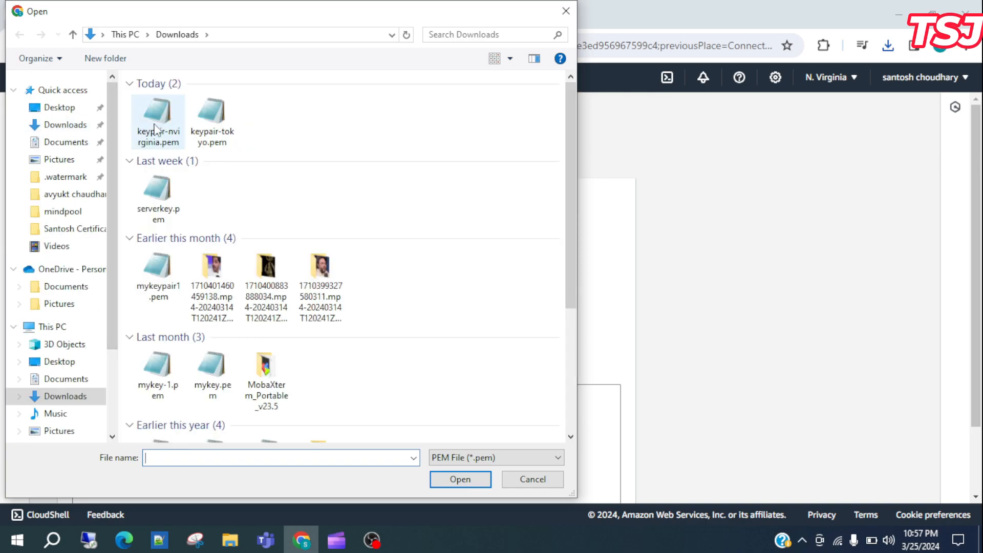
left_click(167, 126)
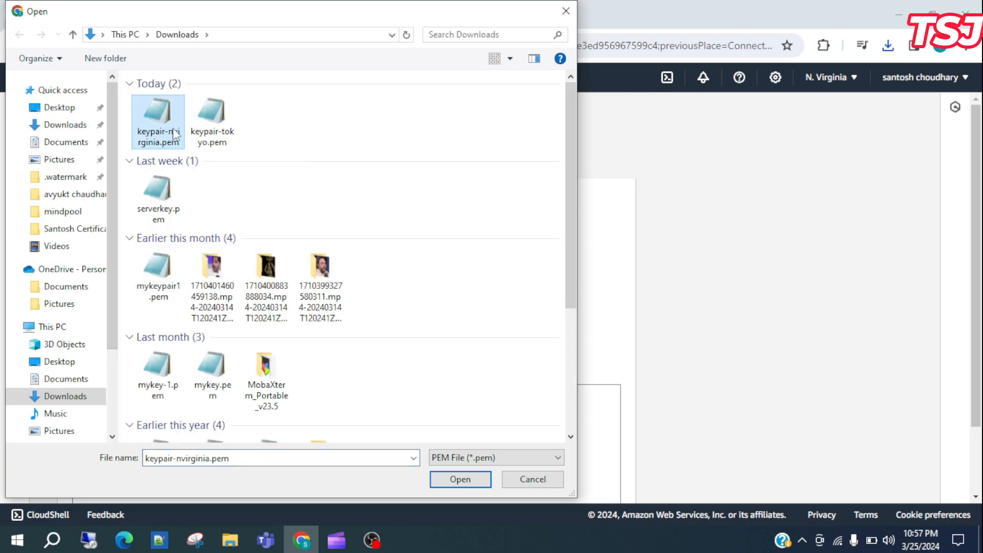
left_click(472, 479)
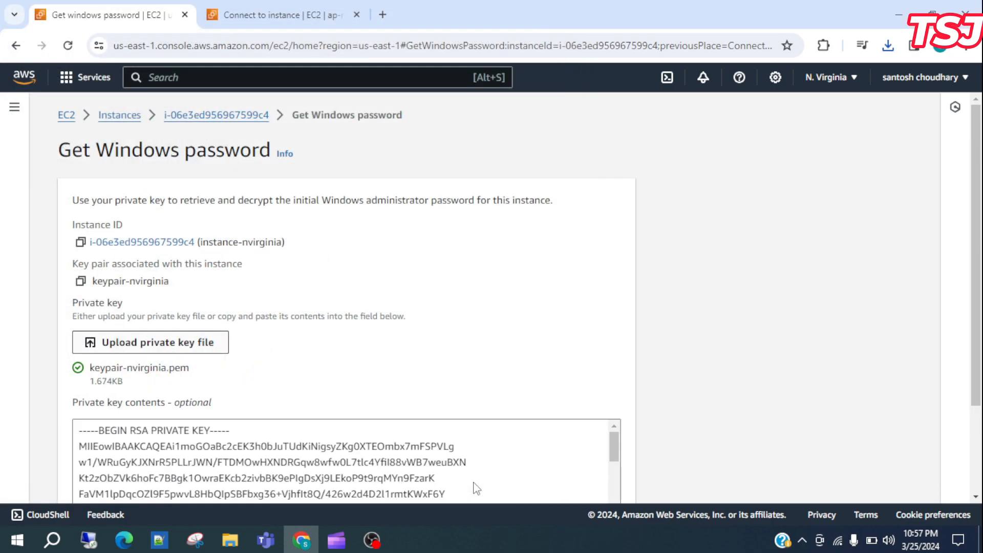
Decrypt the Windows administrator password of instance-nvirginia with the uploaded private key and copy it
scroll(416, 357, "down", 3)
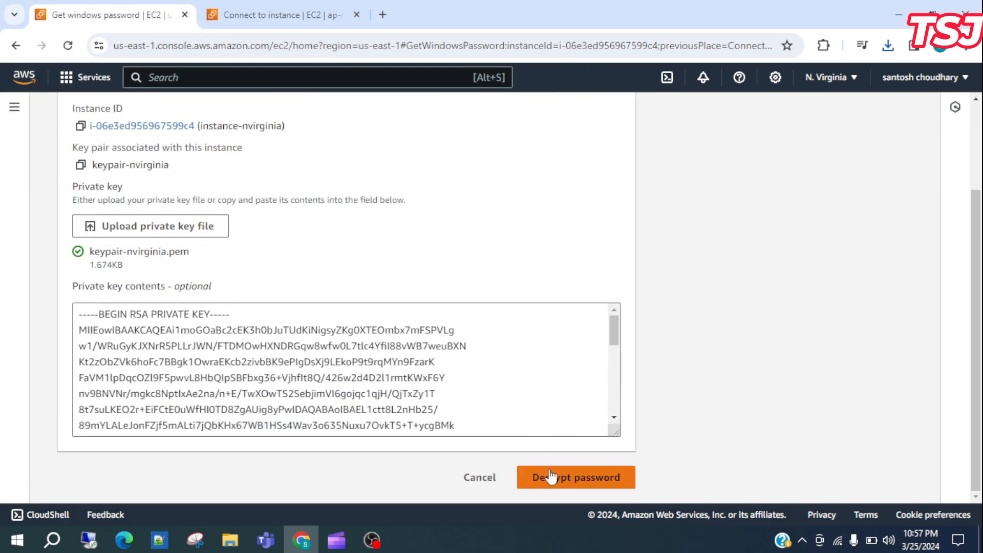
left_click(564, 477)
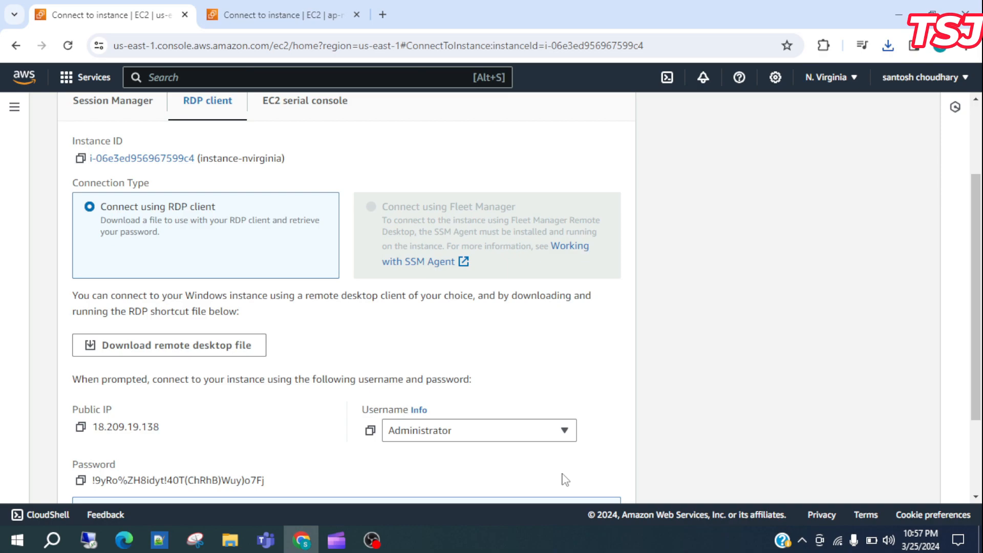
scroll(343, 396, "down", 3)
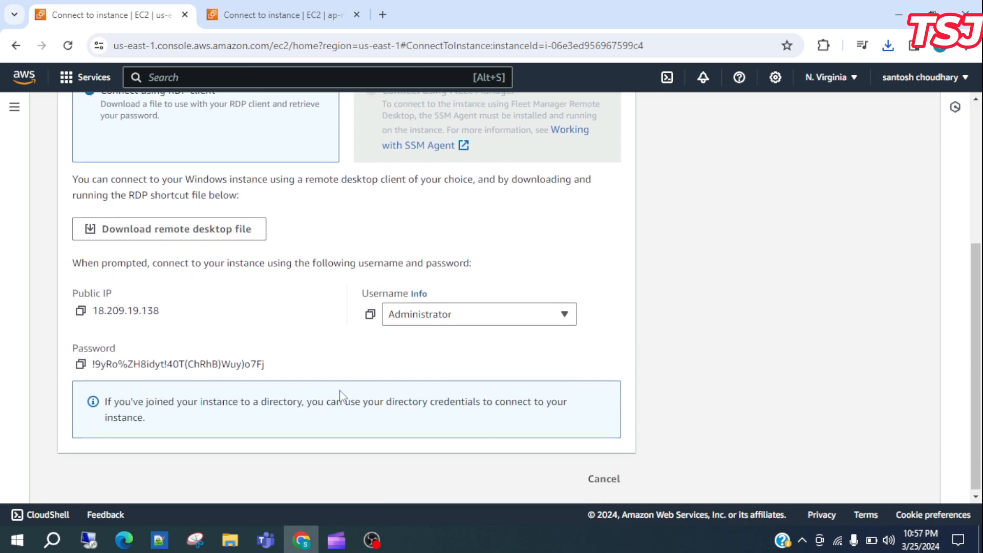
left_click(80, 362)
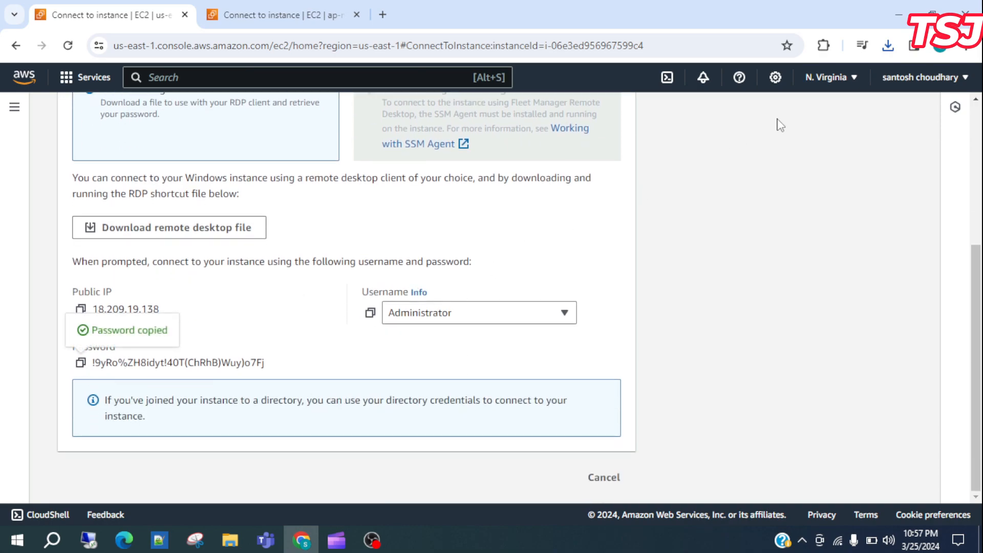
Launch the downloaded instance-nvirginia.rdp connection, enter the Administrator password and accept the connection despite the certificate errors
left_click(888, 46)
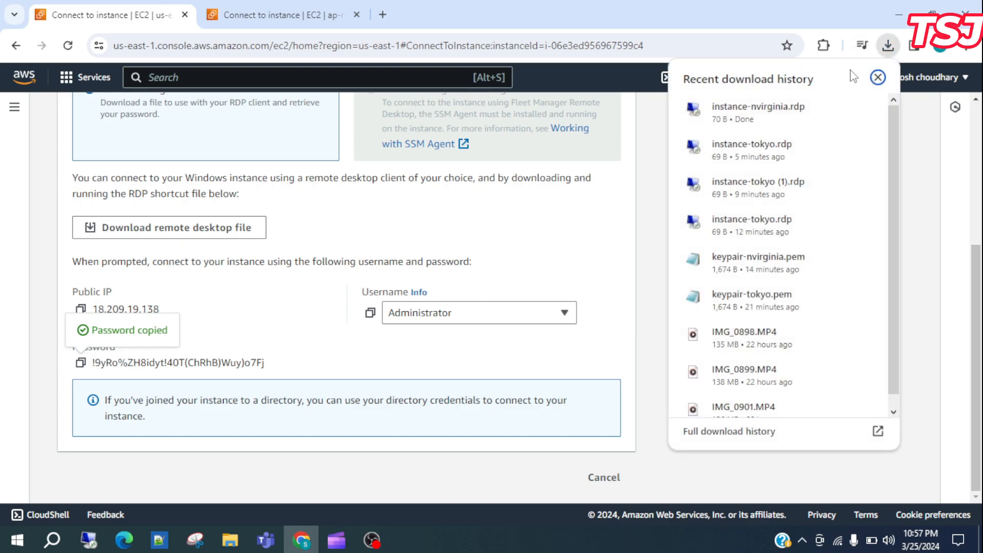
left_click(772, 106)
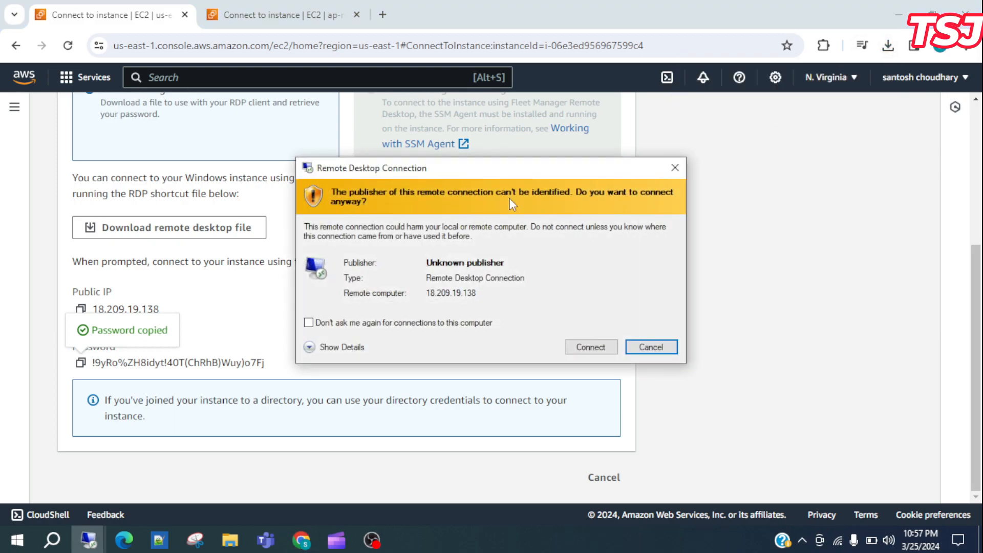
left_click(590, 347)
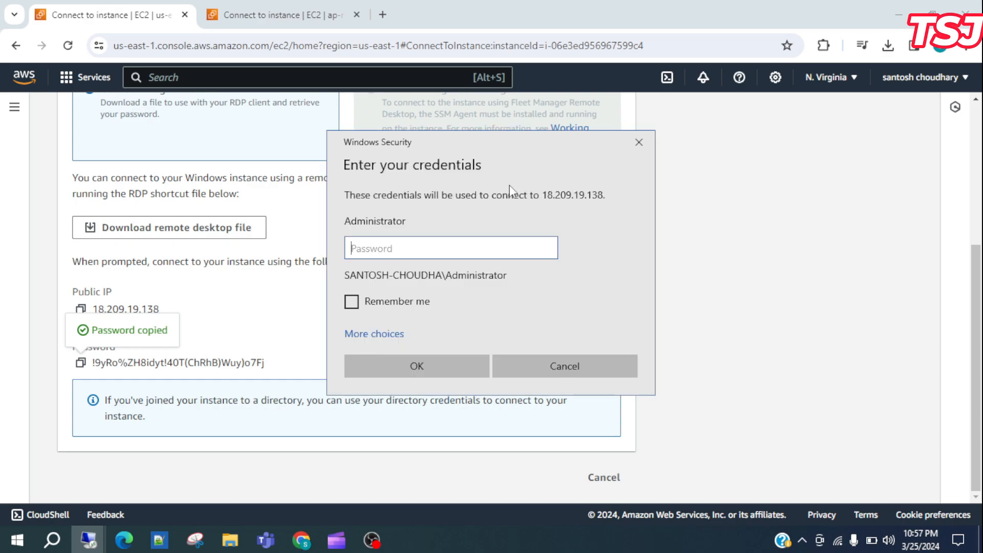
key("ctrl+v")
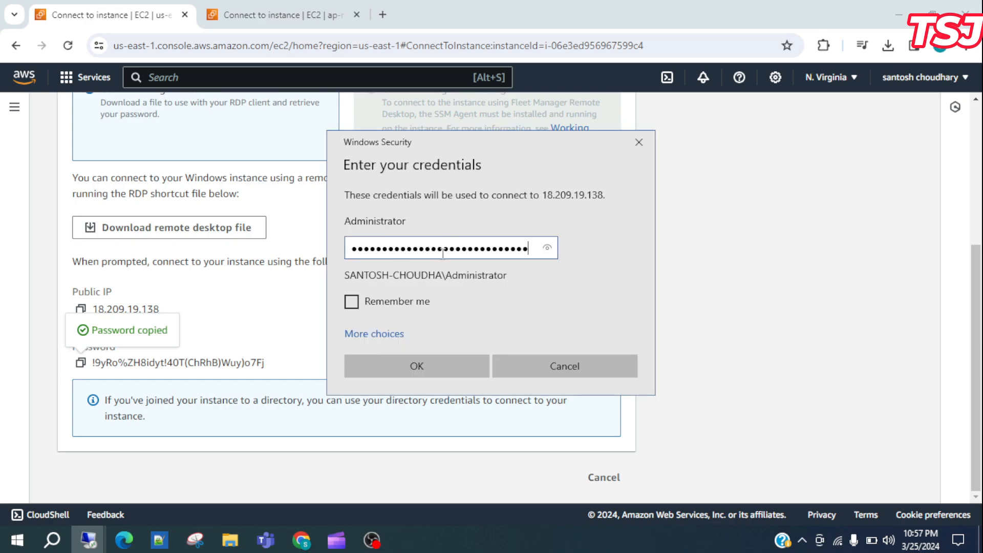
left_click(459, 375)
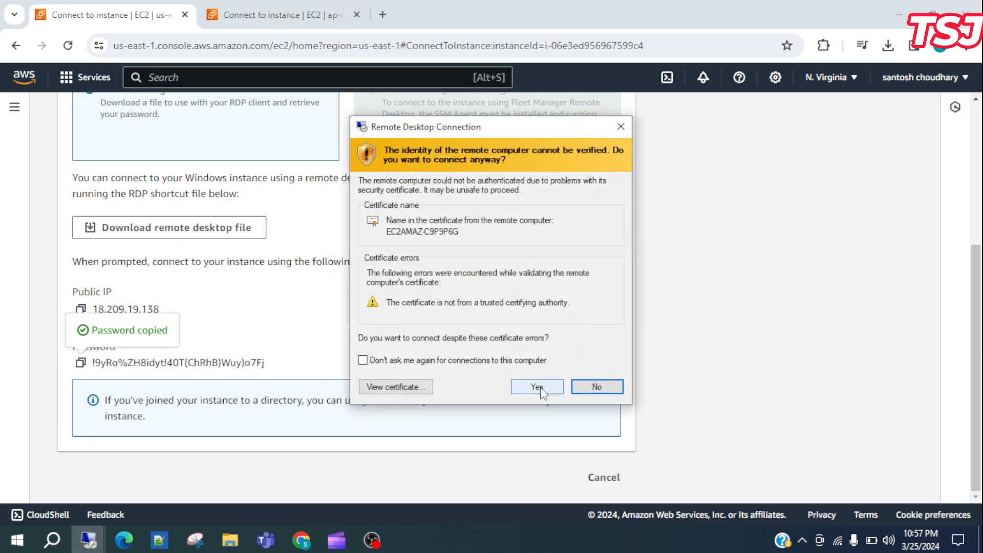
left_click(535, 389)
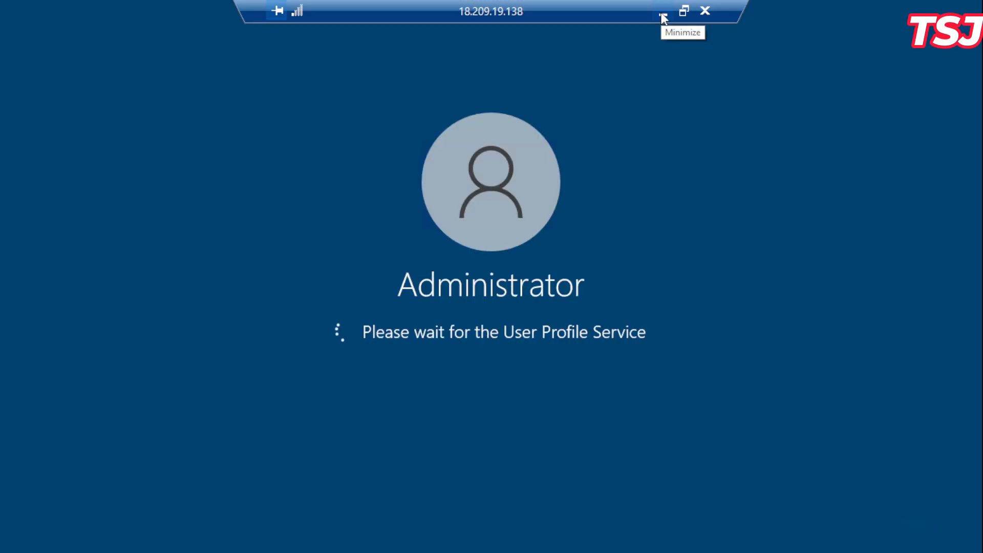
Check the sign-in progress of the instance-nvirginia and instance-tokyo remote desktop sessions, and return to the AWS console
left_click(663, 17)
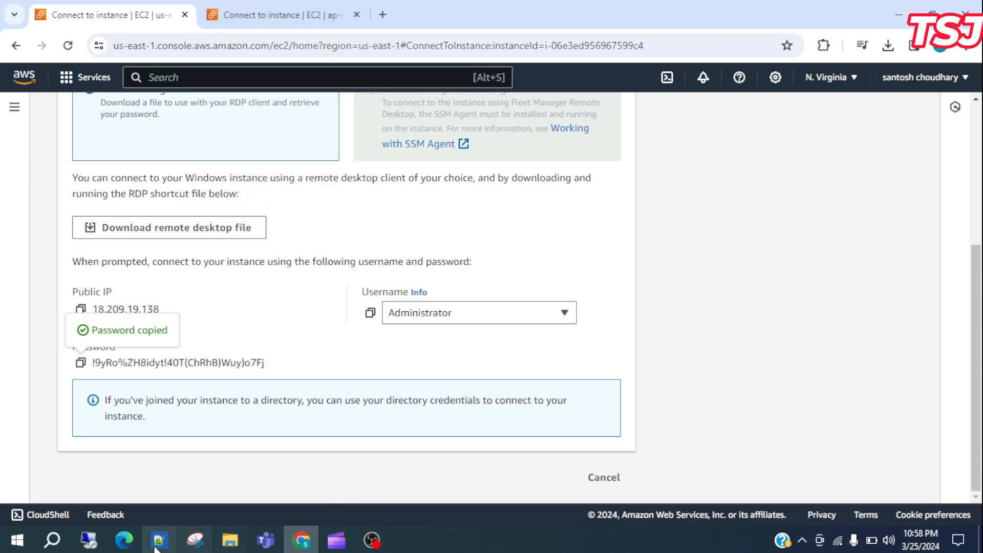
mouse_move(100, 545)
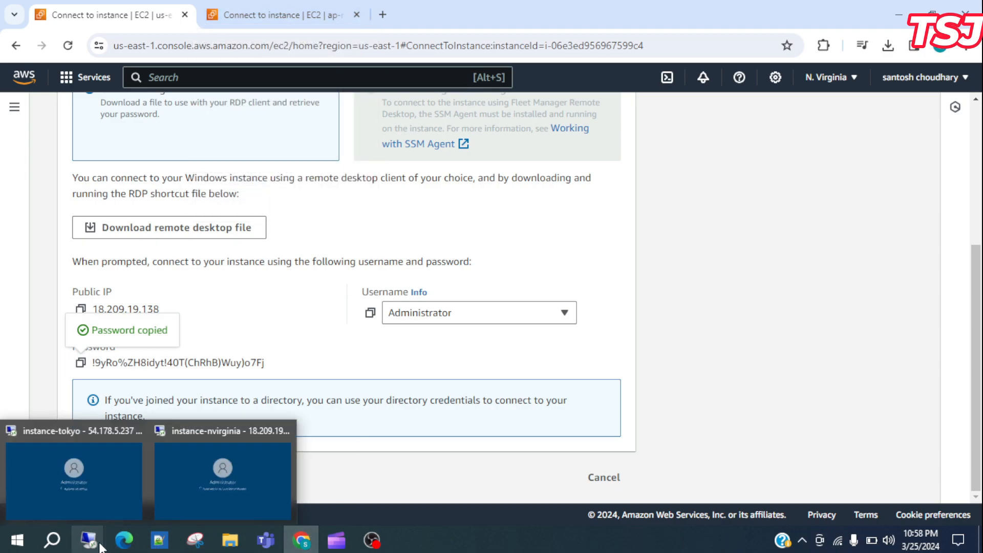
left_click(226, 490)
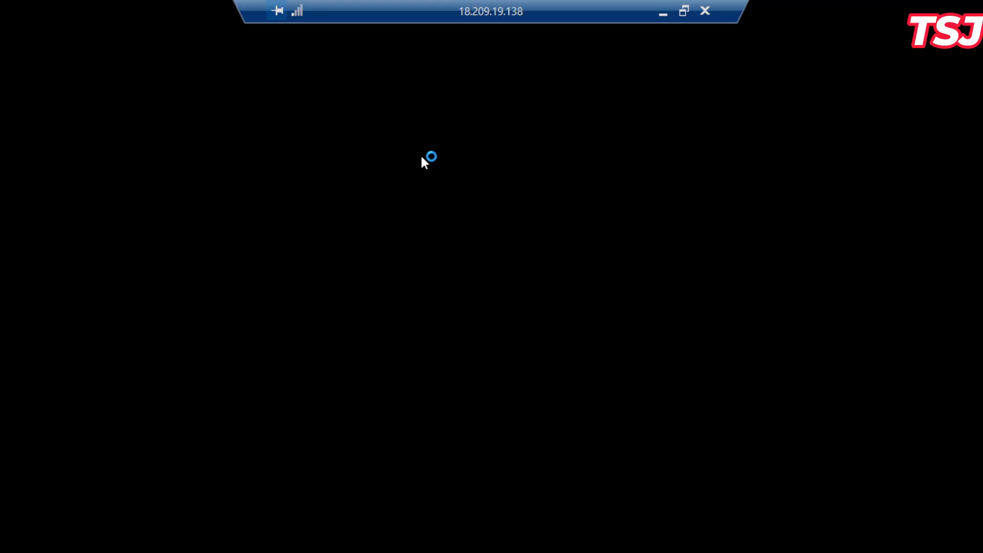
left_click(663, 15)
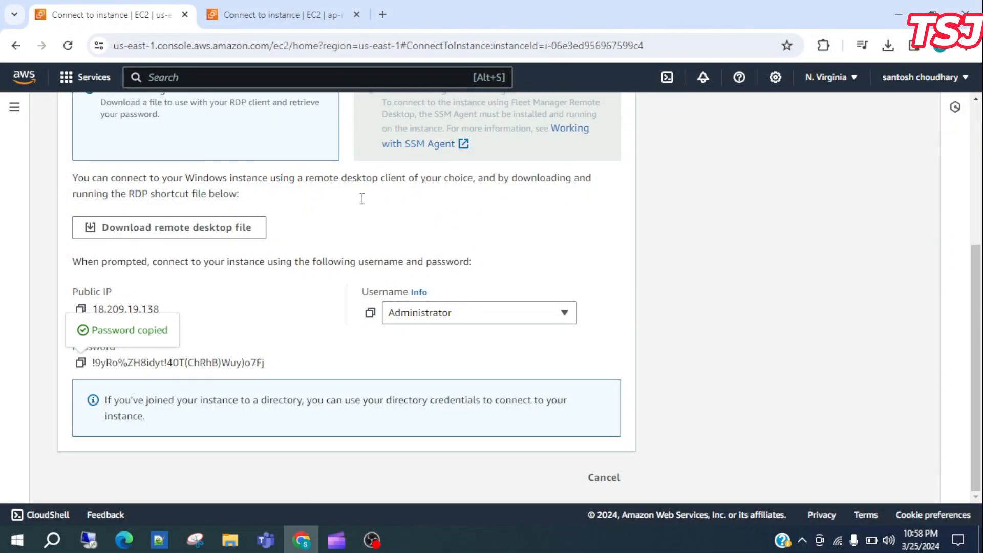
mouse_move(88, 542)
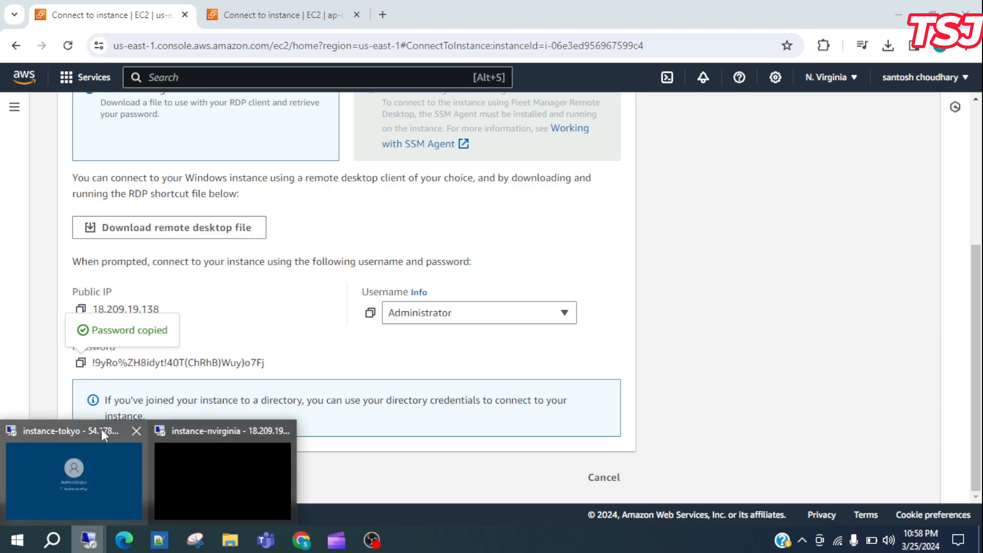
left_click(97, 463)
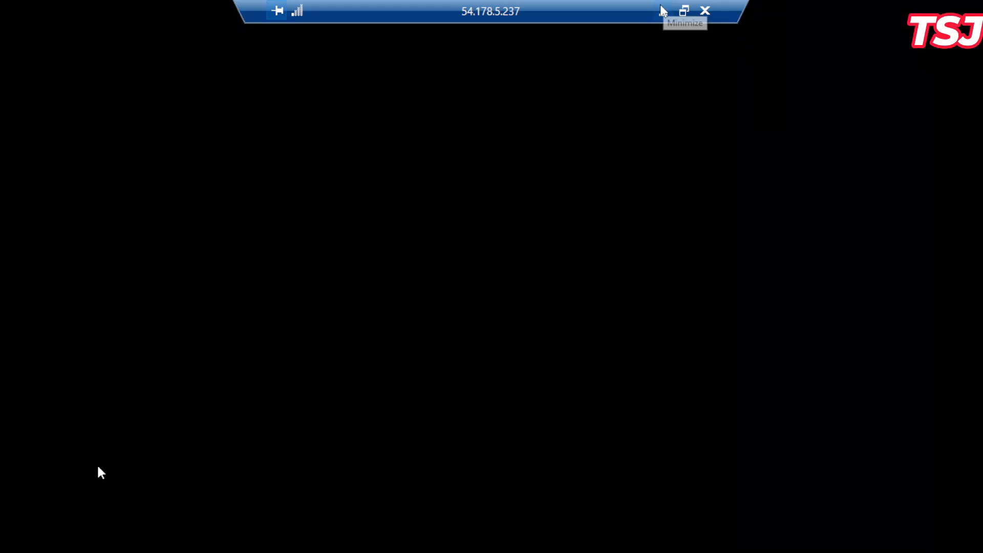
left_click(663, 13)
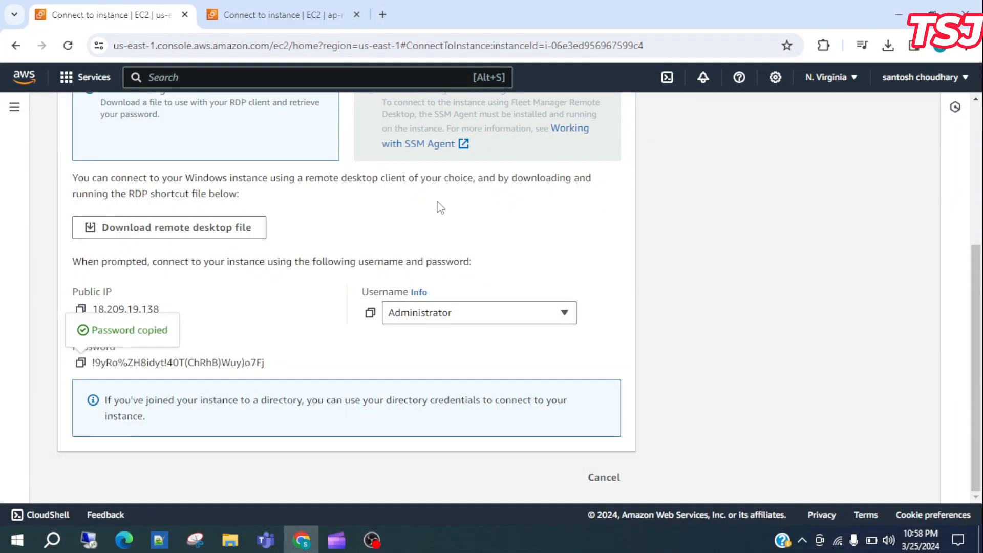
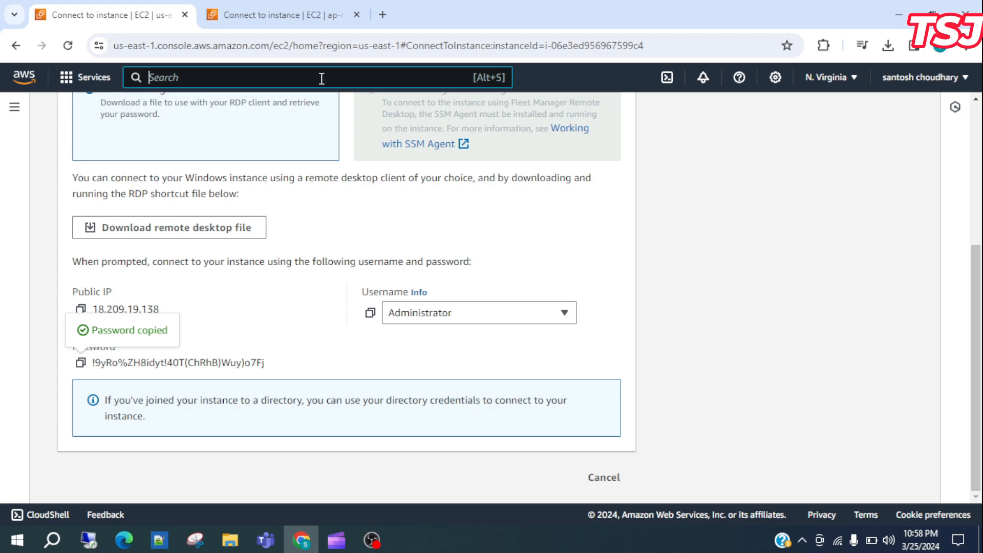
Find the VPC service in the N. Virginia console and open its peering connections page
type("vpc")
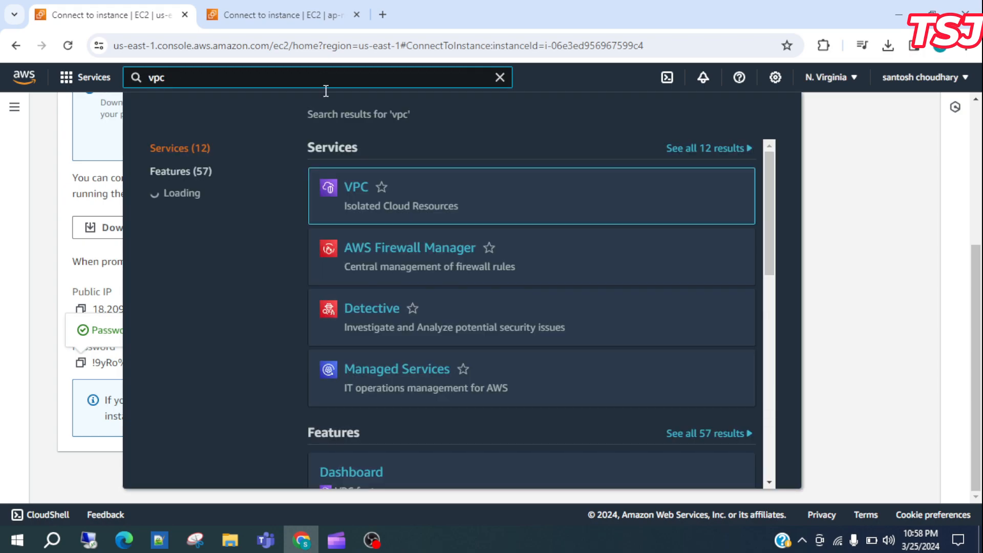
left_click(362, 188)
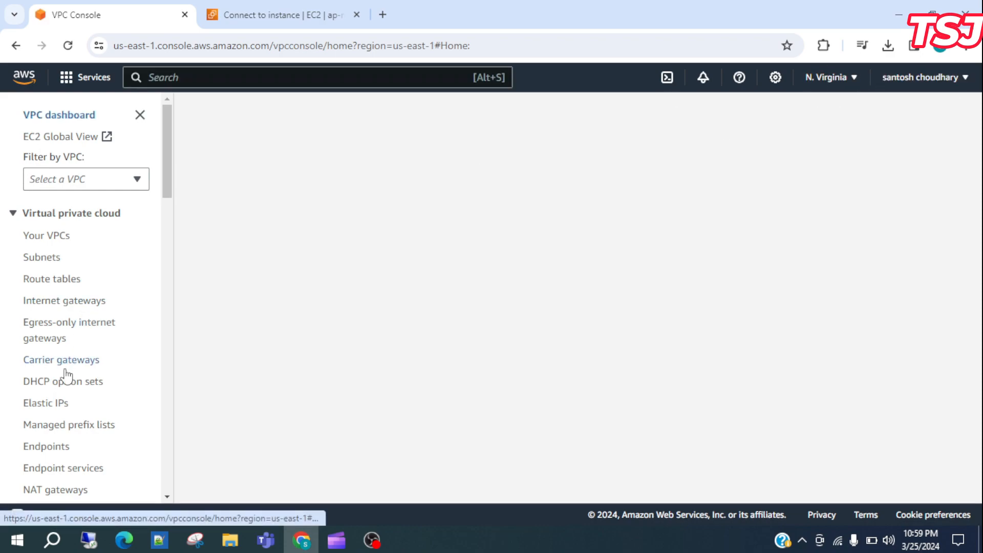
scroll(67, 377, "down", 3)
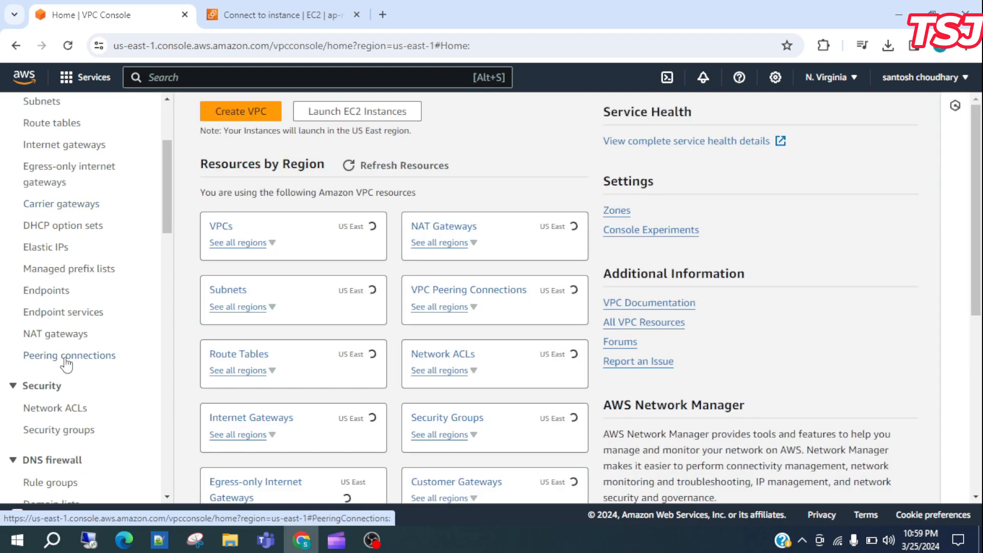
left_click(65, 358)
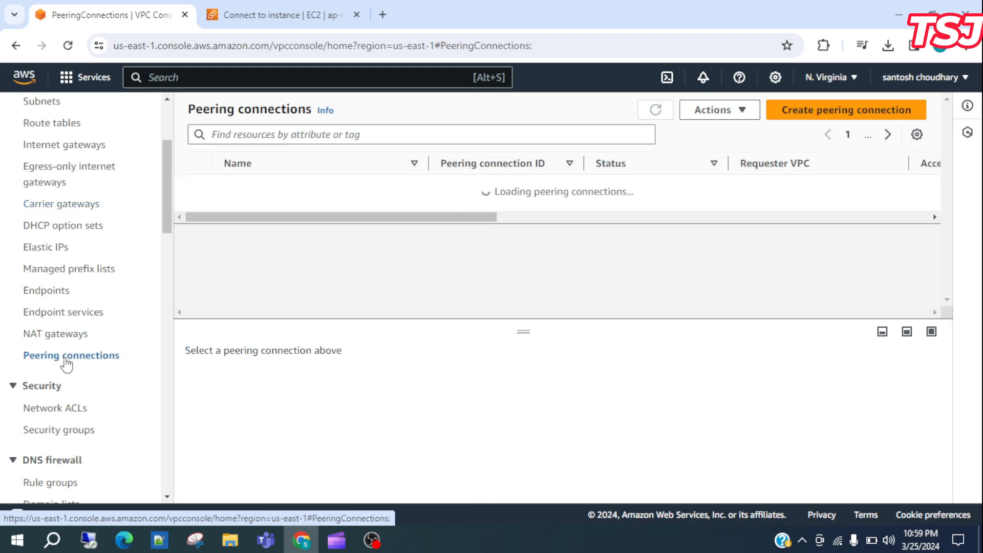
Start a new peering connection named vpc-peering-nvirginia-tokyo with vpc-nvirginia as the requester VPC
left_click(877, 115)
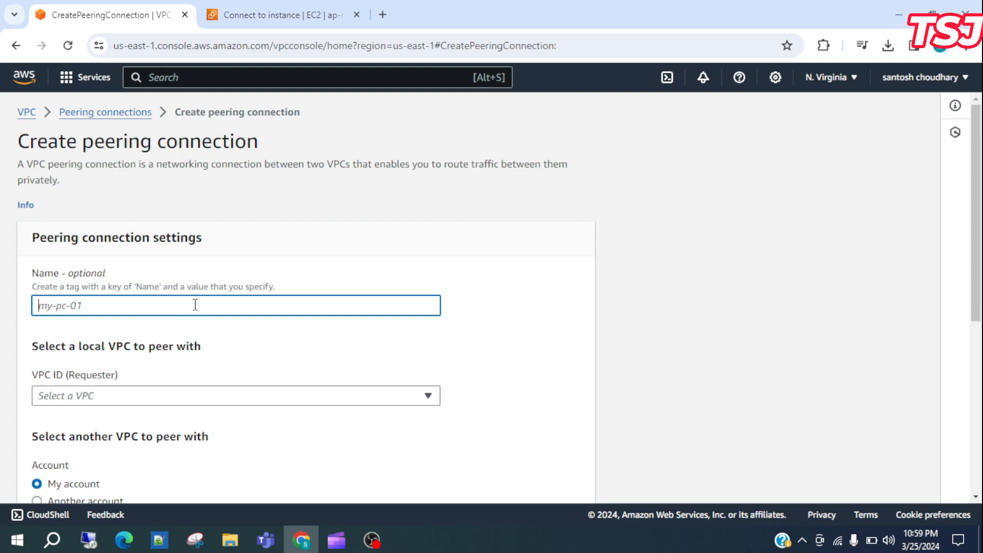
type("vpc-peering-nvirginia-tokyo")
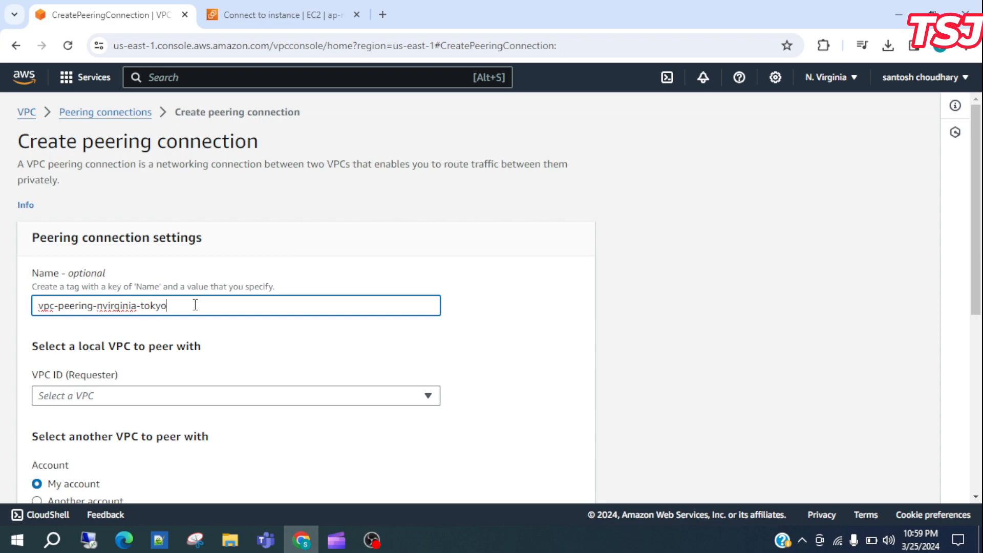
left_click(145, 402)
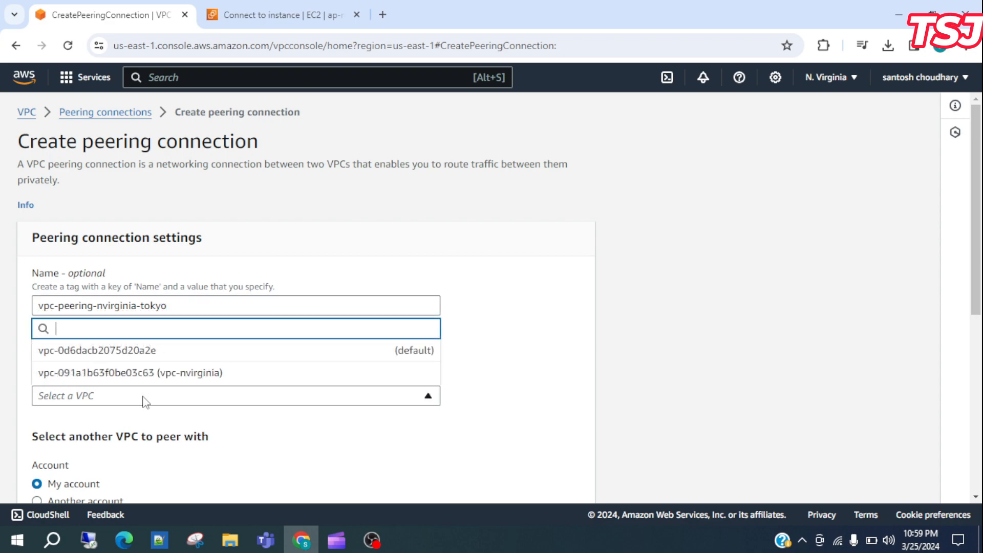
left_click(237, 377)
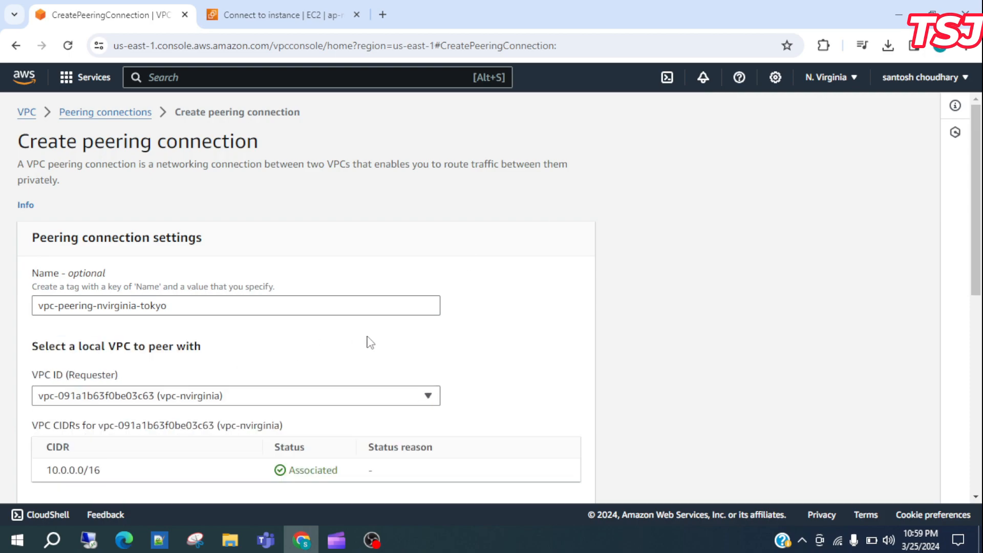
Set the accepter VPC's location to another region, Asia Pacific (Tokyo) (ap-northeast-1)
scroll(575, 417, "down", 5)
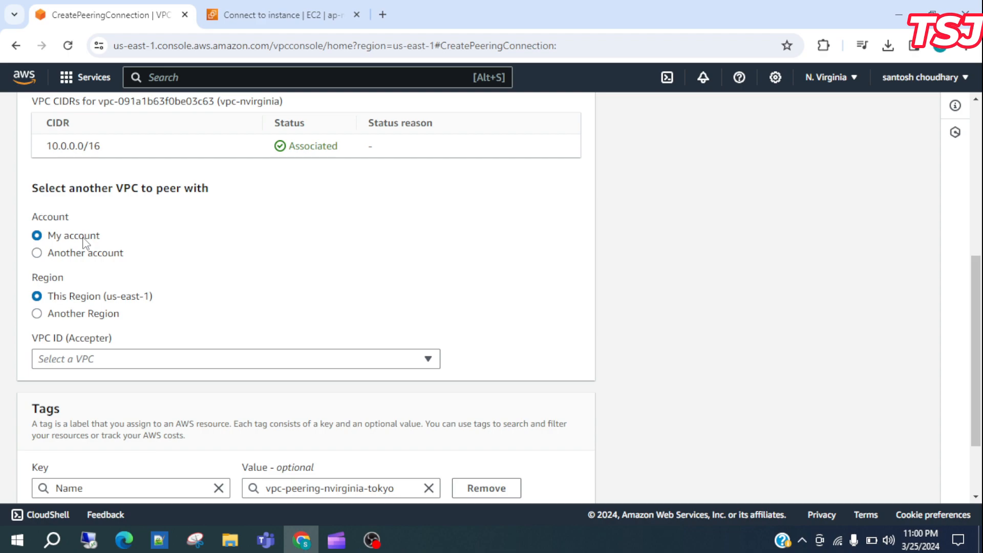
left_click(42, 318)
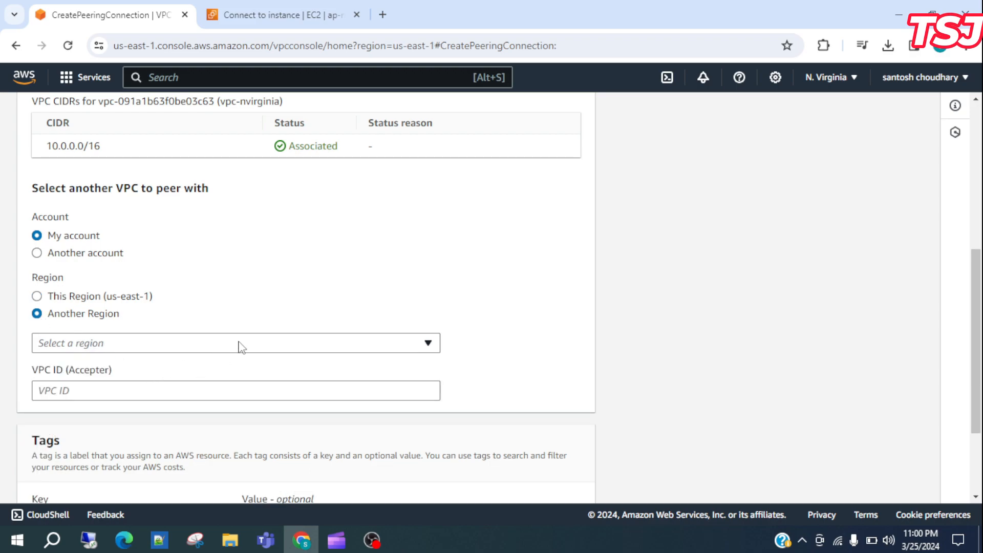
left_click(265, 346)
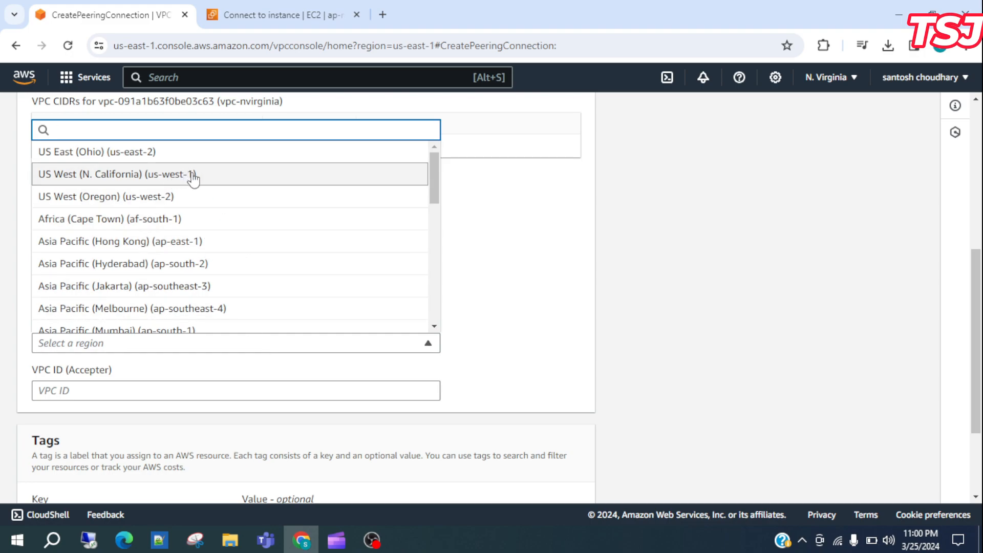
scroll(198, 259, "down", 1)
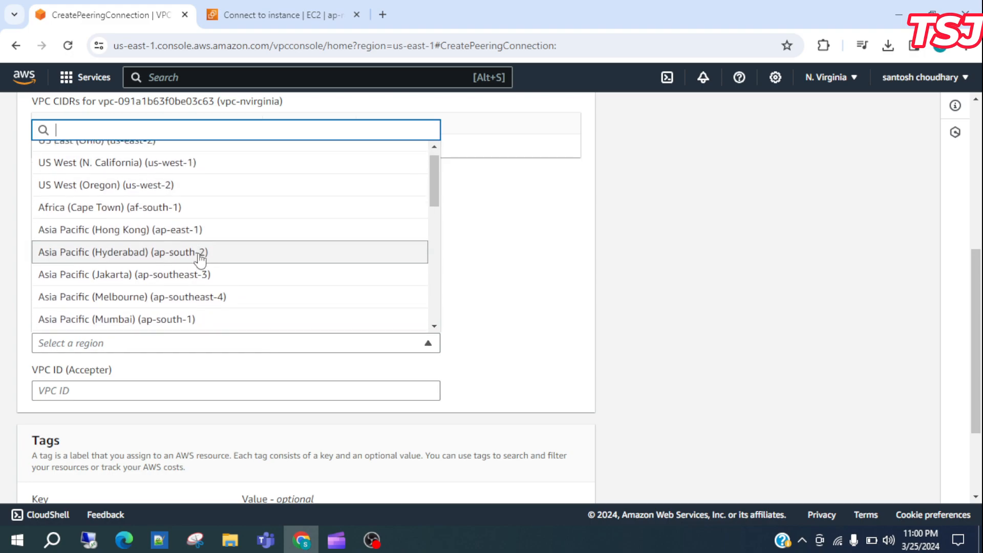
scroll(198, 258, "down", 1)
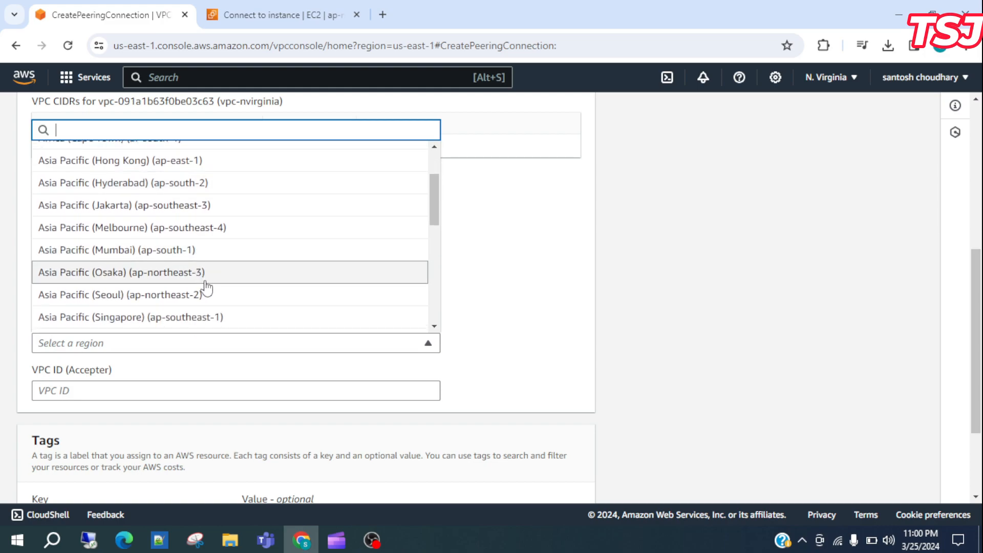
scroll(205, 289, "down", 3)
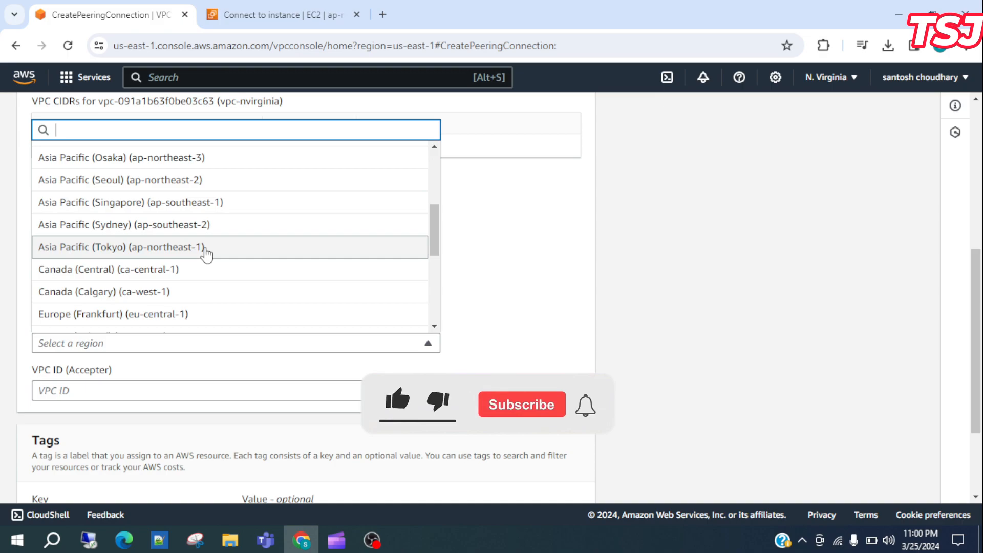
left_click(204, 248)
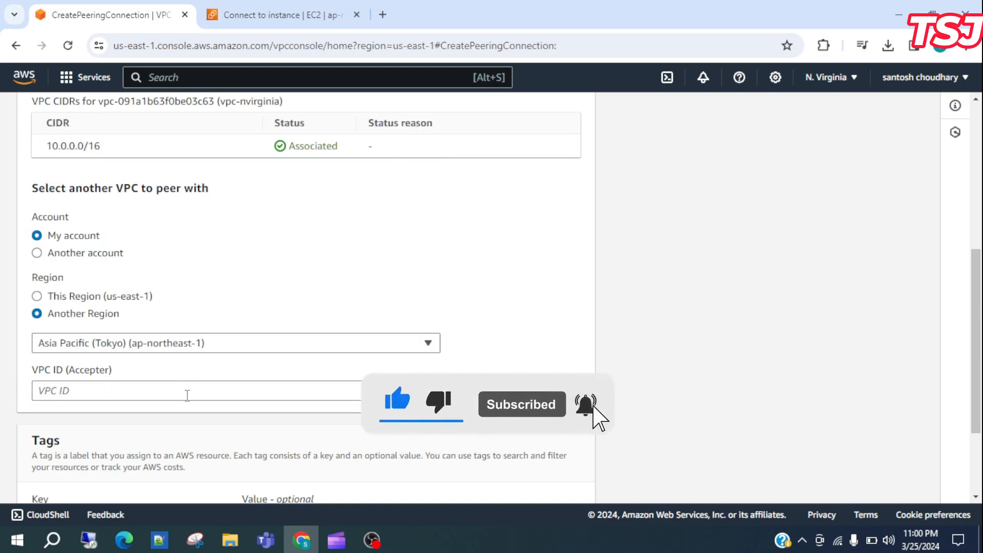
Switch to the Tokyo region console, find the VPC service, and open its list of VPCs
left_click(288, 15)
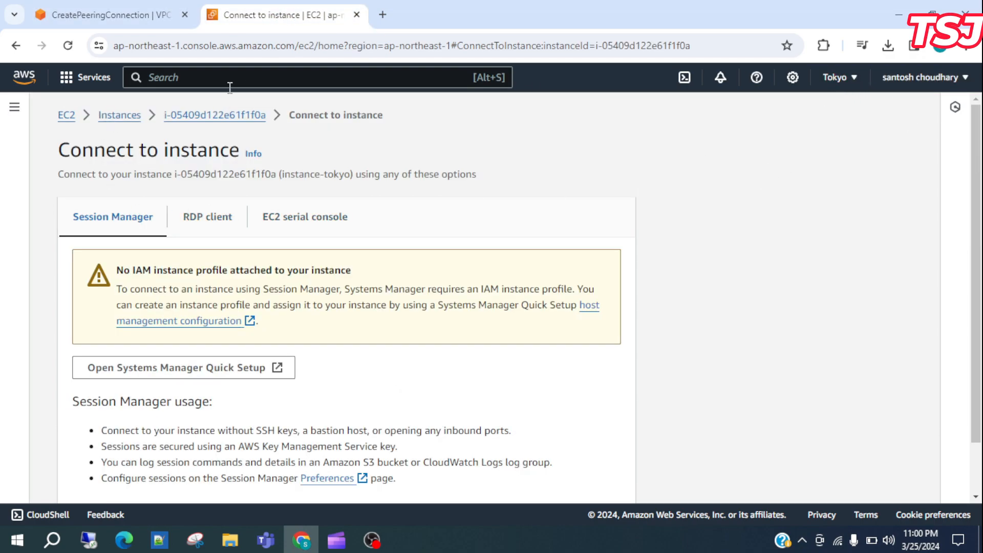
type("vpc")
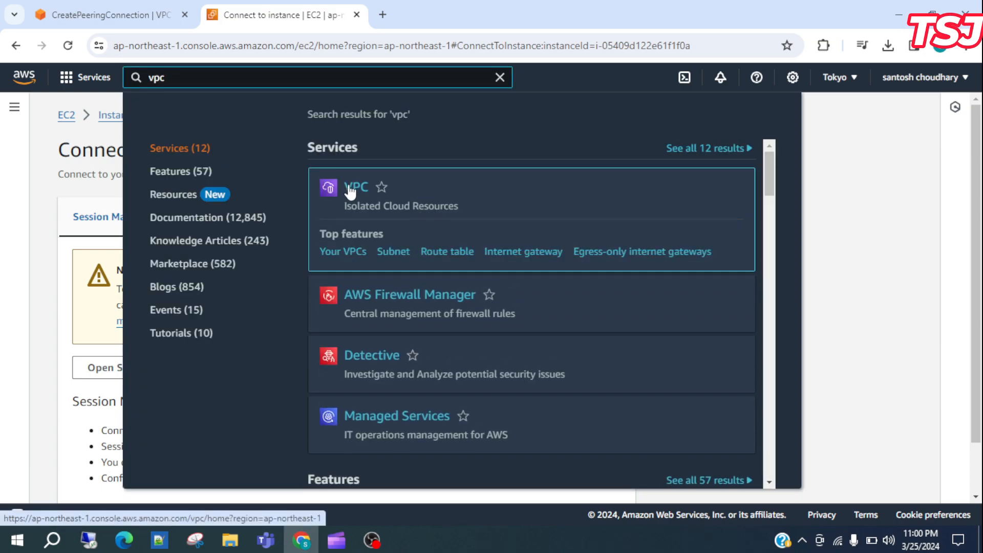
left_click(348, 185)
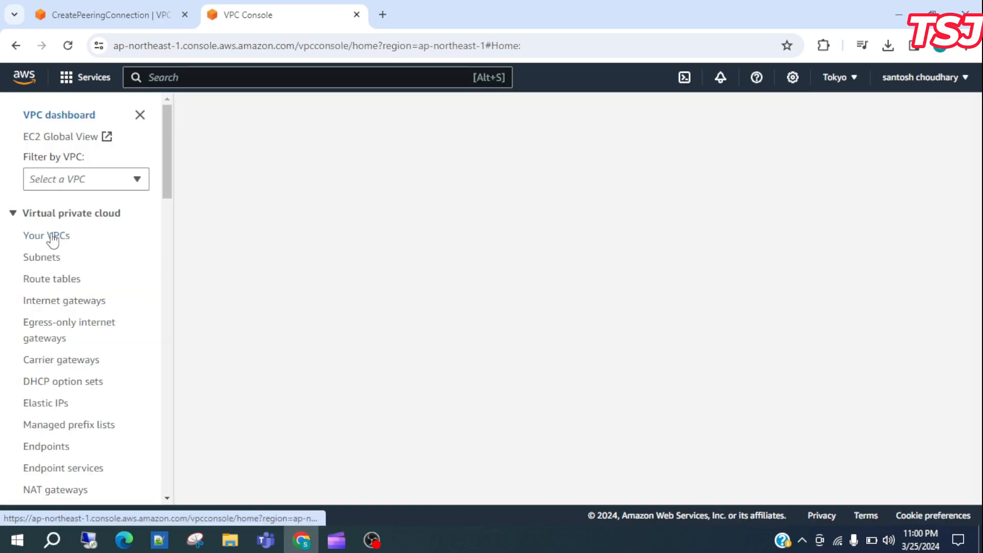
left_click(53, 236)
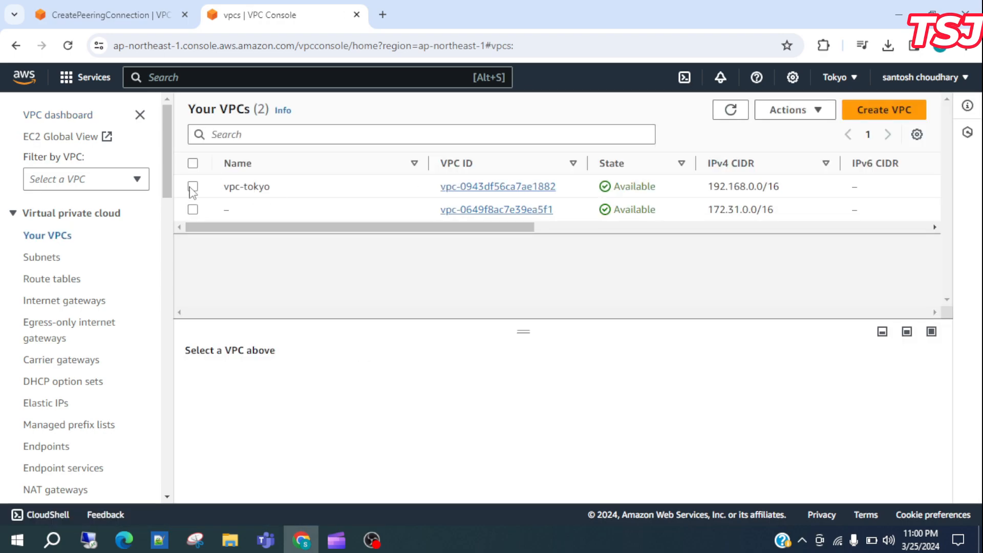
Select vpc-tokyo and copy its VPC ID from the list
left_click(192, 186)
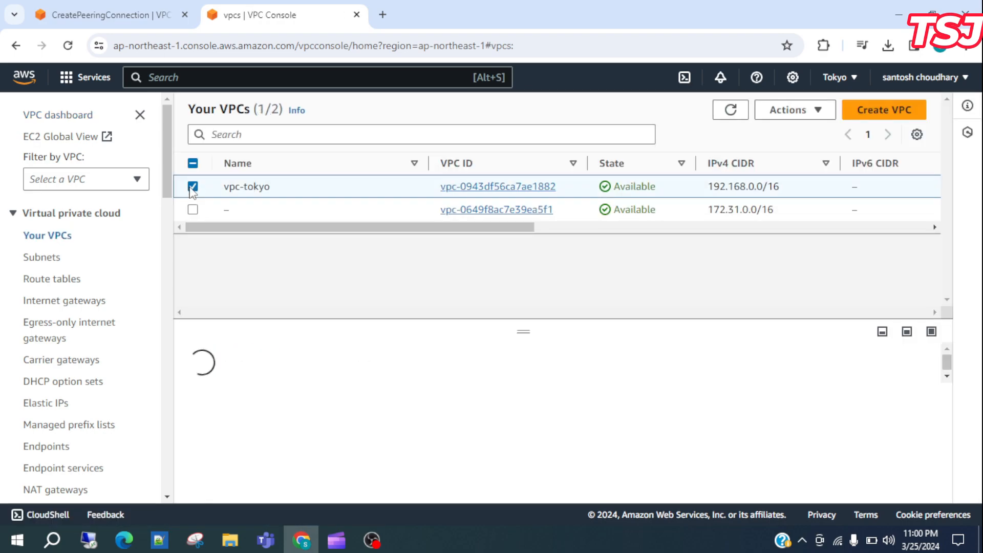
right_click(508, 190)
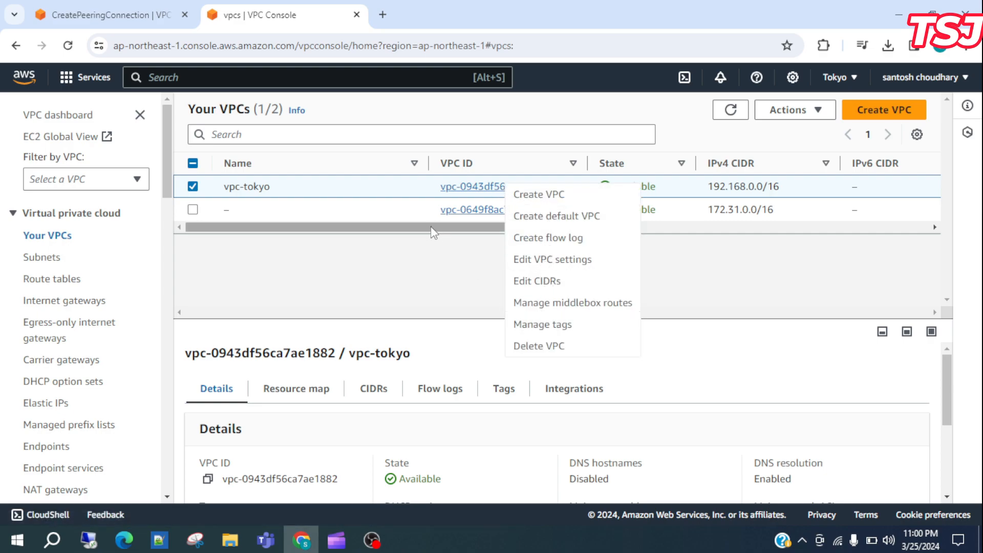
left_click(449, 267)
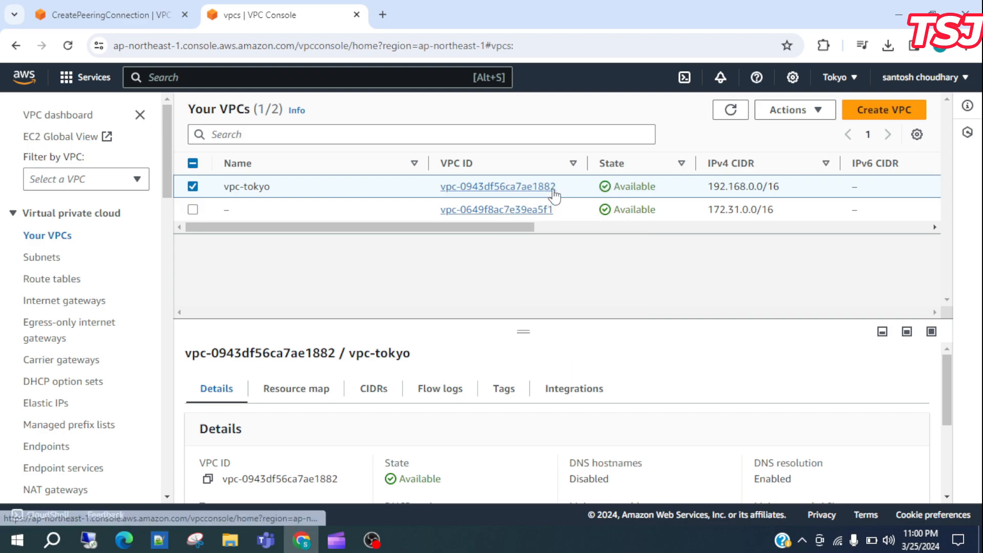
left_click_drag(562, 187, 422, 180)
key("ctrl+c")
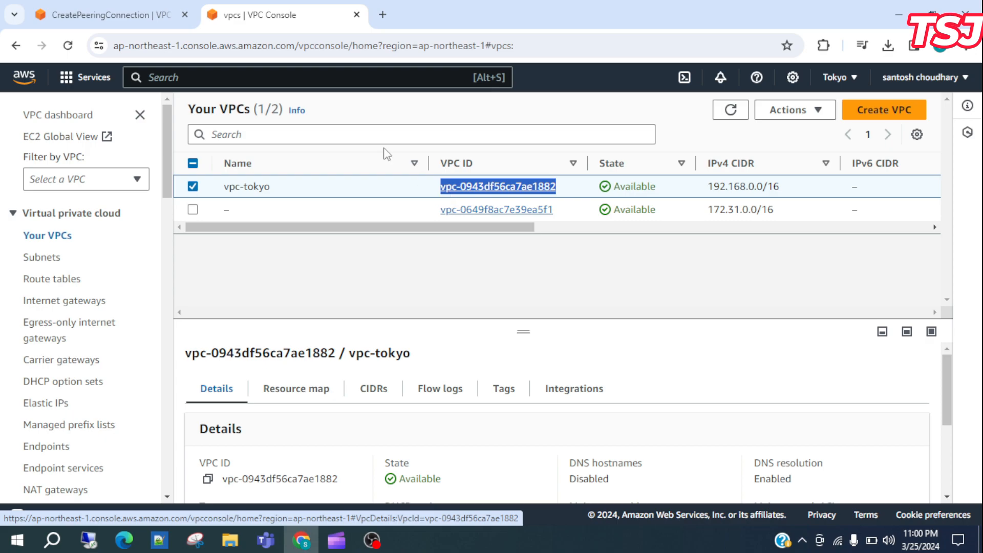
Paste vpc-0943df56ca7ae1882 as the accepter VPC ID in the N. Virginia peering form and create the peering connection
left_click(112, 12)
left_click(169, 392)
key("ctrl+v")
scroll(326, 435, "down", 2)
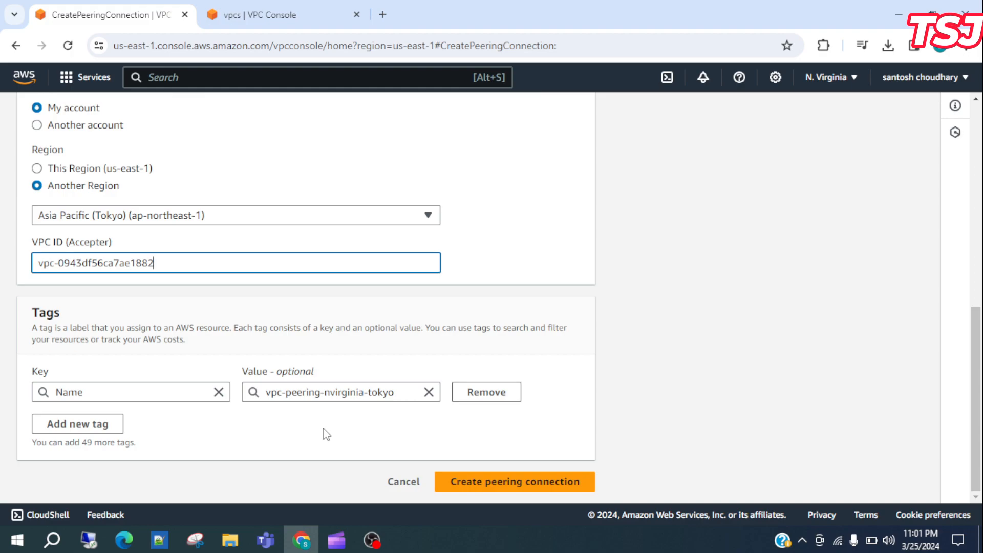
left_click(506, 486)
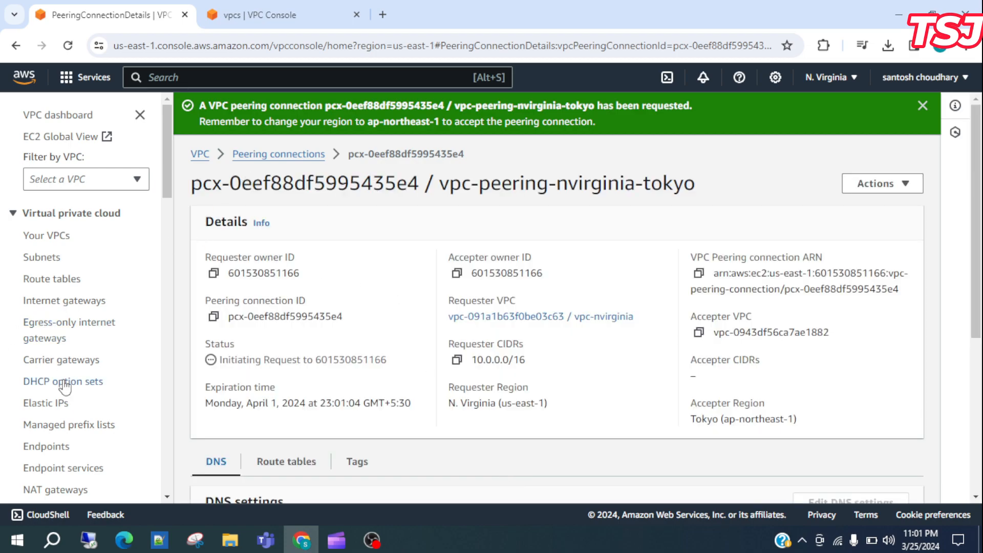
Check the new request in the N. Virginia peering connections list, and open the peering connections page in the Tokyo console
left_click(286, 155)
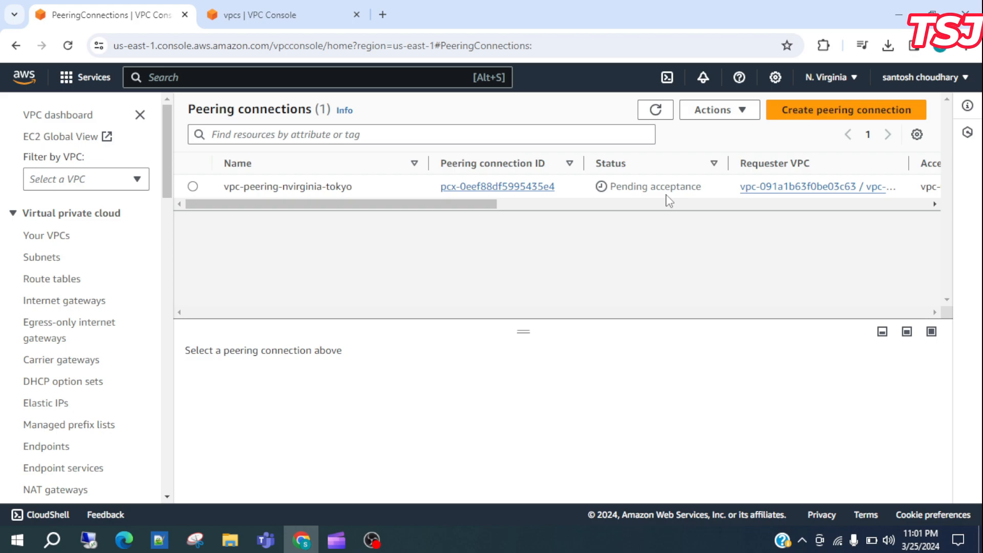
left_click(296, 4)
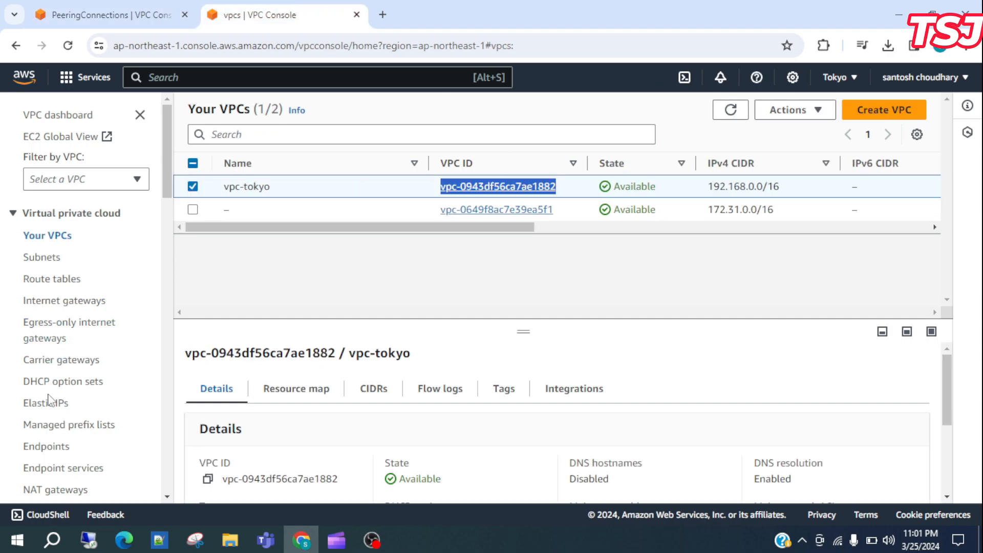
scroll(49, 399, "down", 3)
left_click(79, 353)
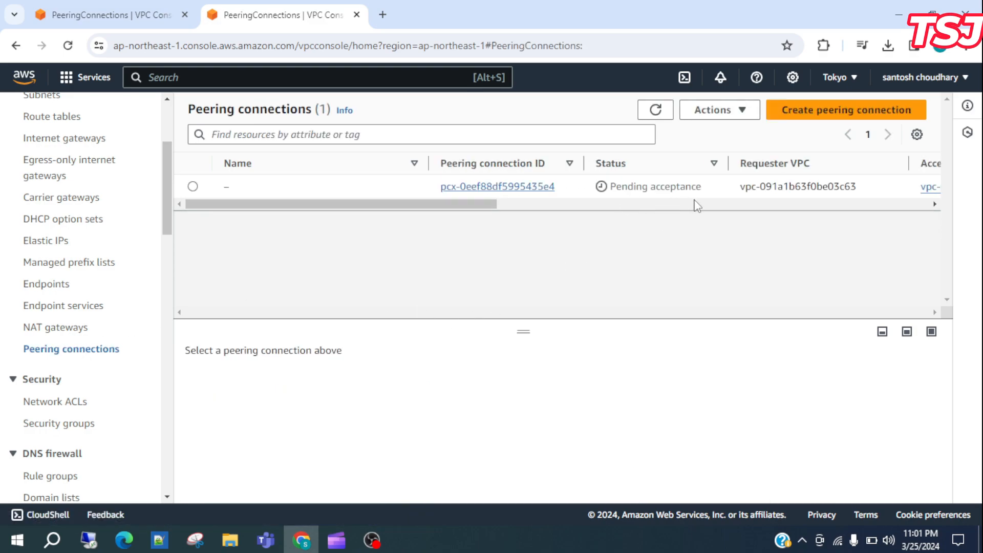
Refresh the Tokyo peering connections and accept the pending request from the N. Virginia VPC
left_click(732, 117)
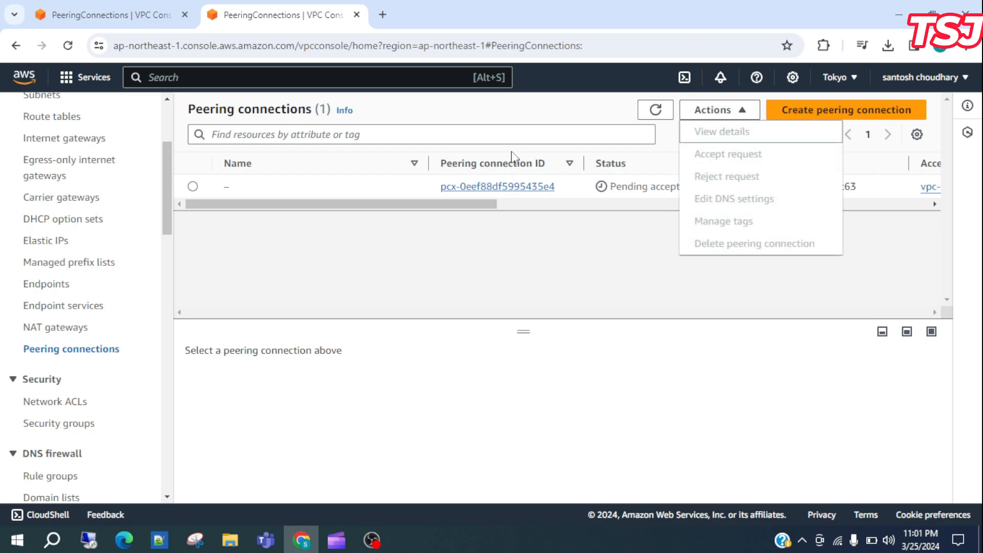
left_click(654, 111)
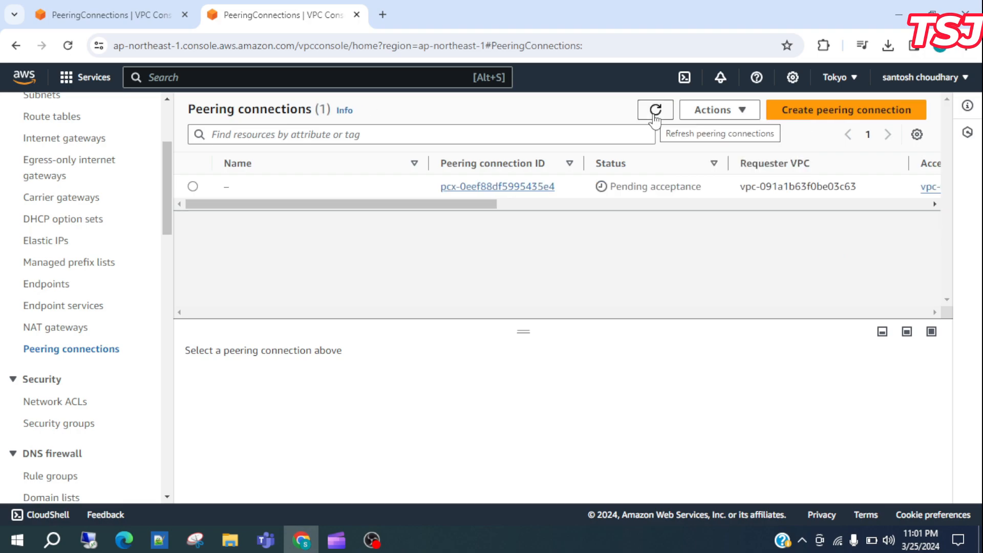
left_click(192, 188)
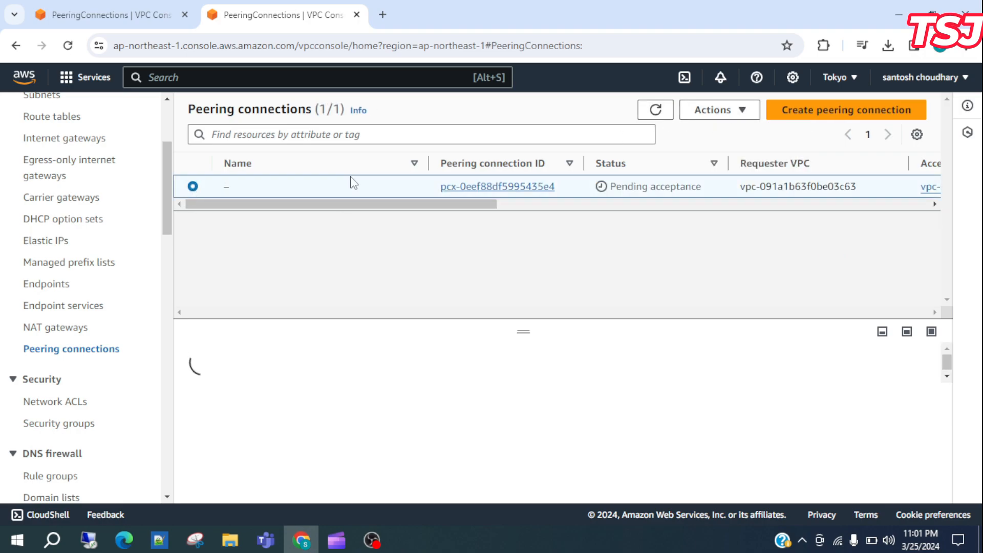
left_click(715, 113)
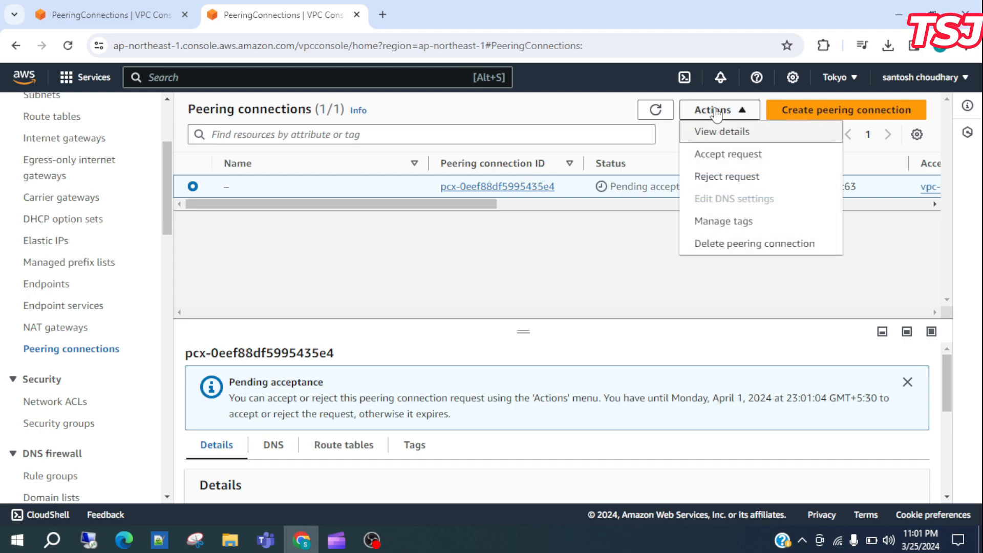
left_click(738, 156)
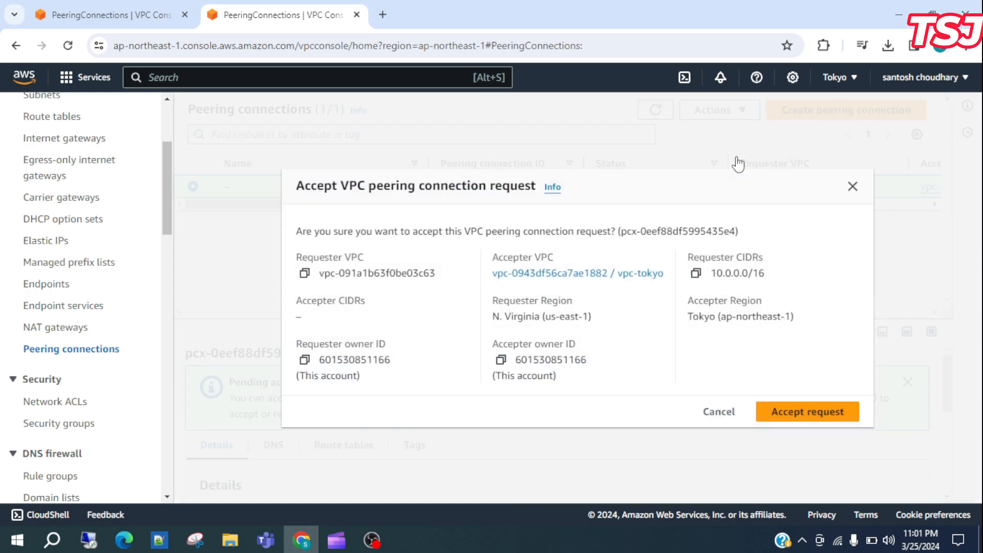
left_click(829, 418)
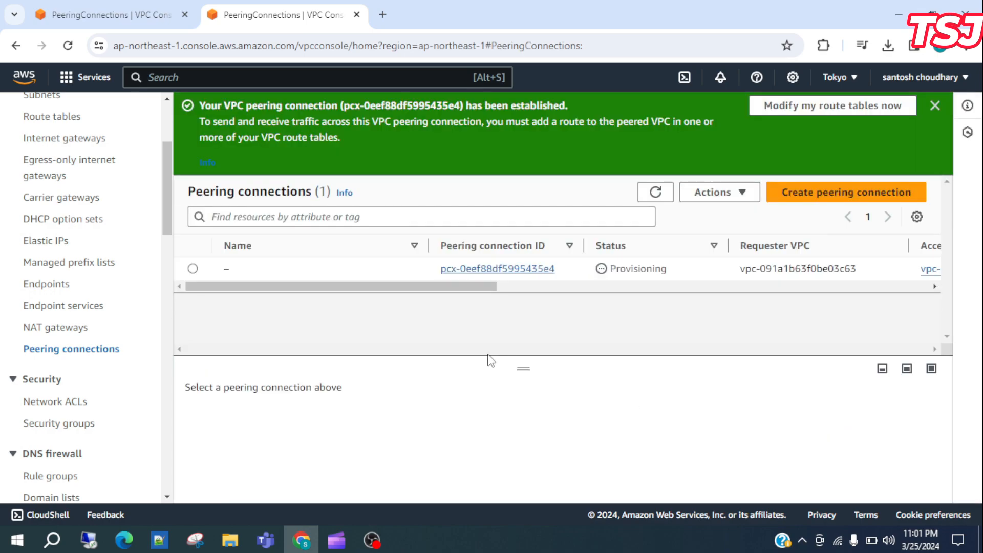
Name the accepted peering connection in Tokyo vpc-peering-nvirginia-tokyo and save the name
left_click(240, 270)
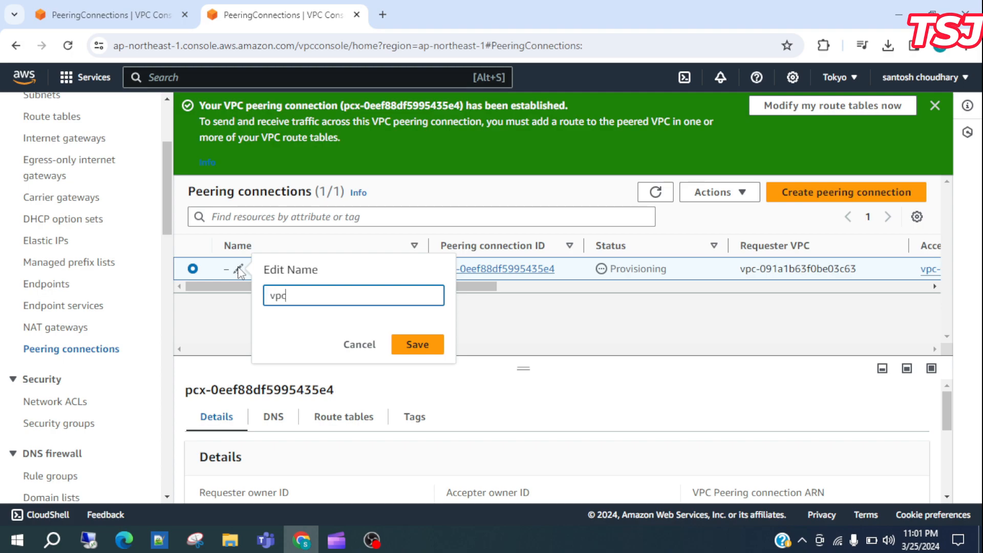
type("vpc-peering-nvirginia-tokyo")
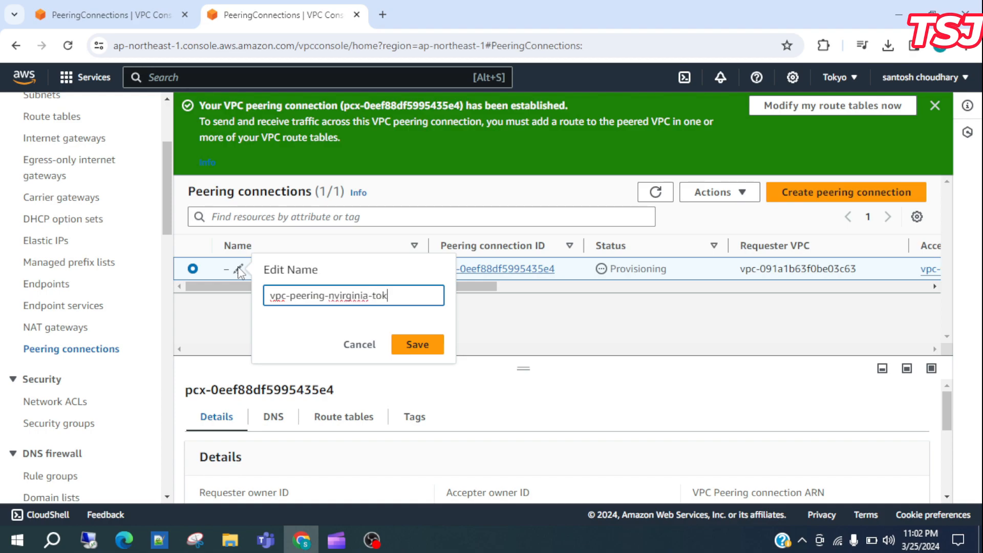
left_click(429, 350)
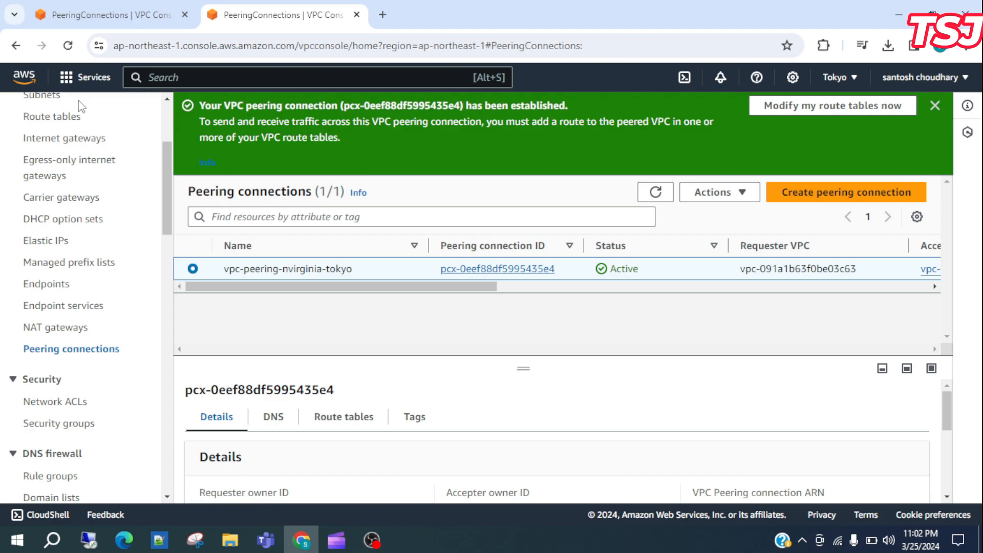
Refresh the N. Virginia peering connections, and open the routes of the route-nvirginia route table for editing
left_click(125, 17)
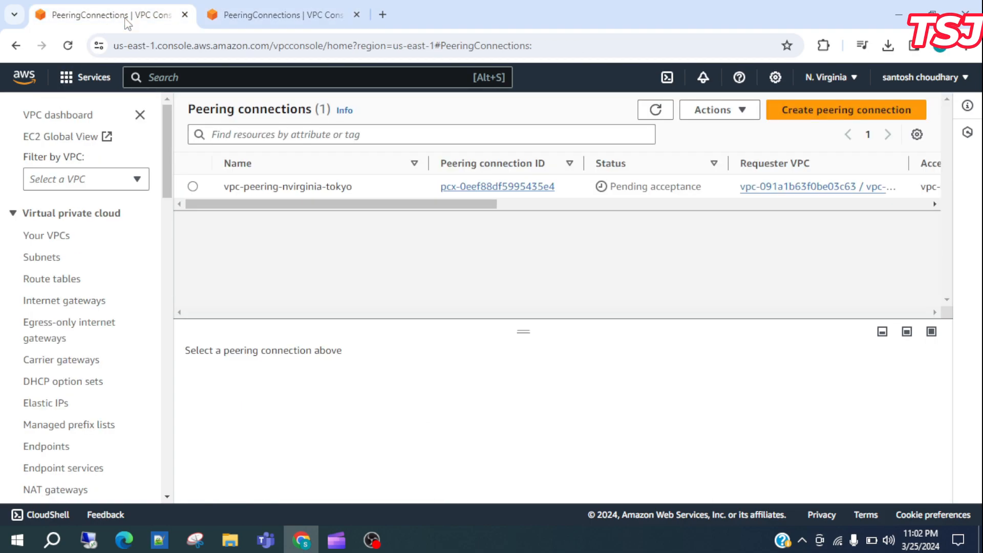
left_click(650, 118)
left_click(59, 279)
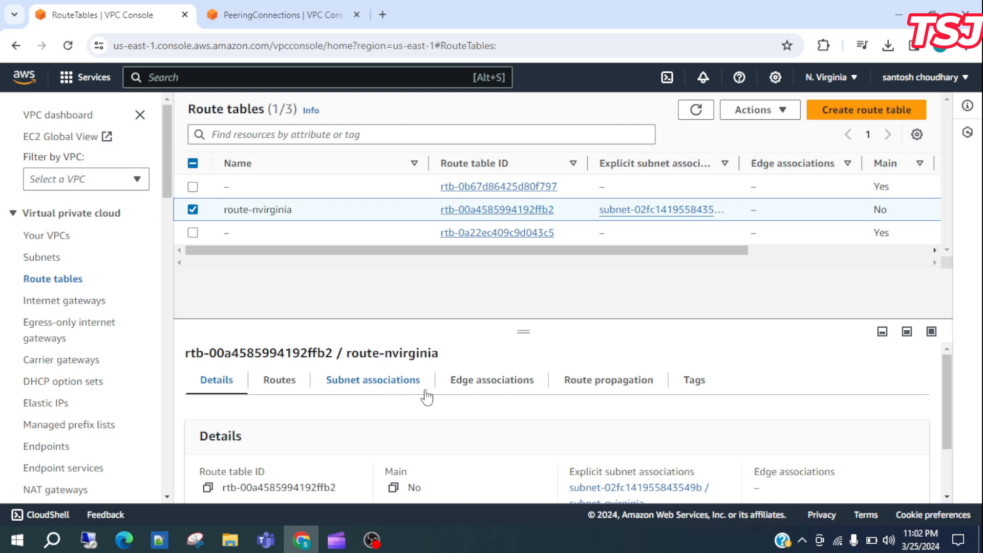
left_click(272, 389)
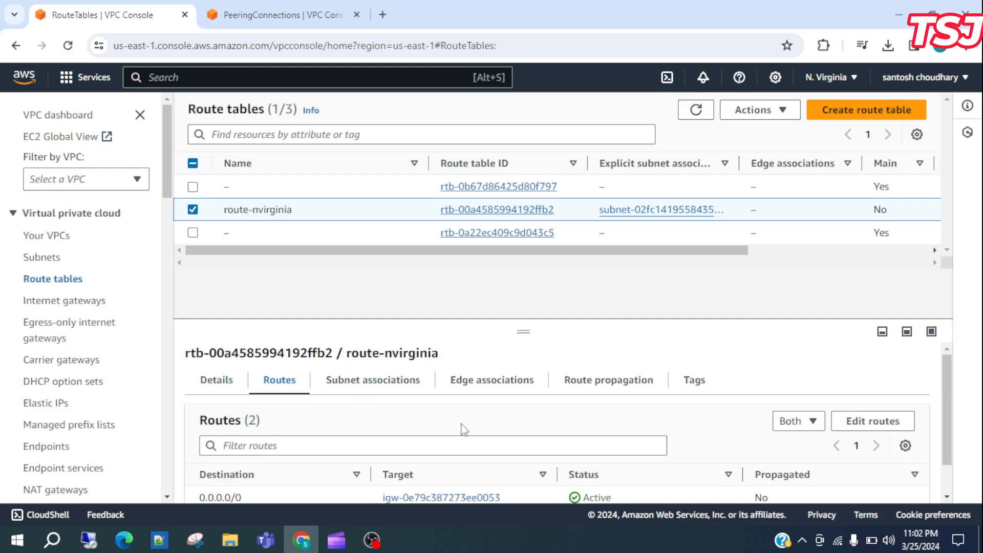
left_click(870, 422)
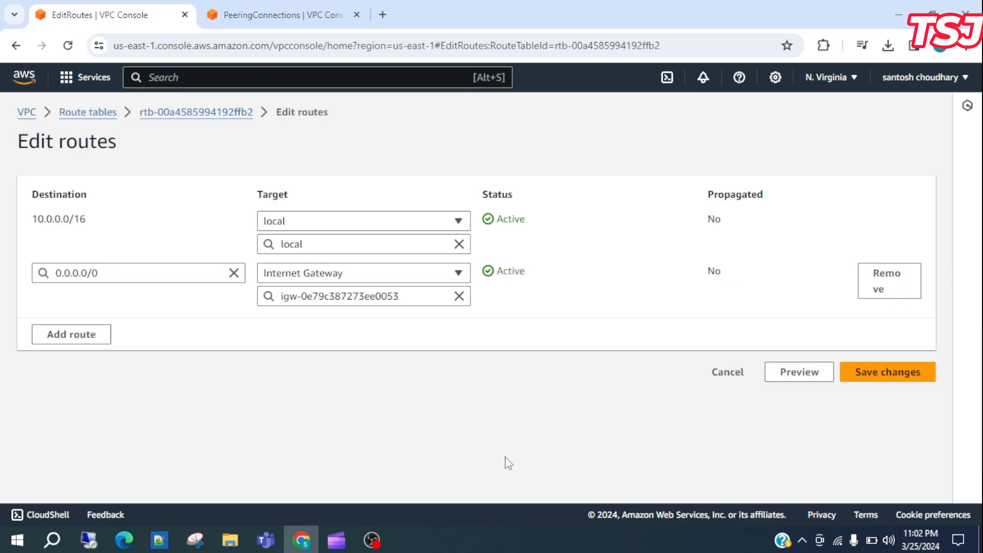
Add a route to the route-nvirginia table with destination 192.168.0.0/16
left_click(80, 338)
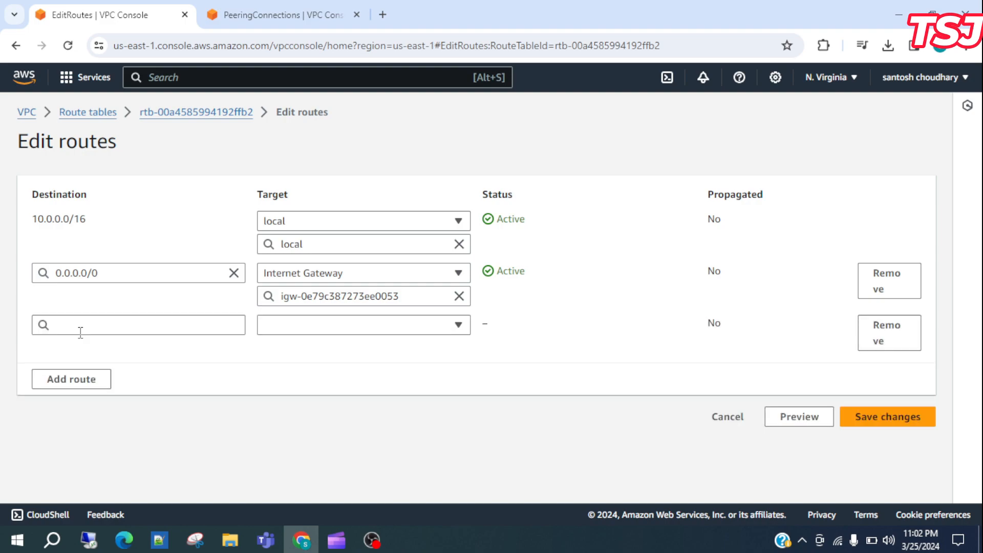
left_click(86, 328)
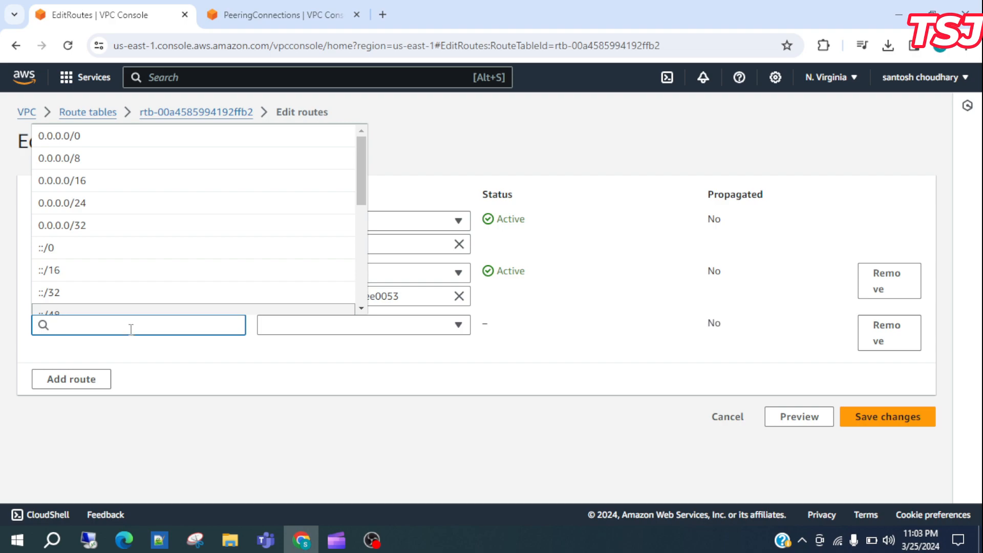
left_click(149, 363)
left_click(134, 330)
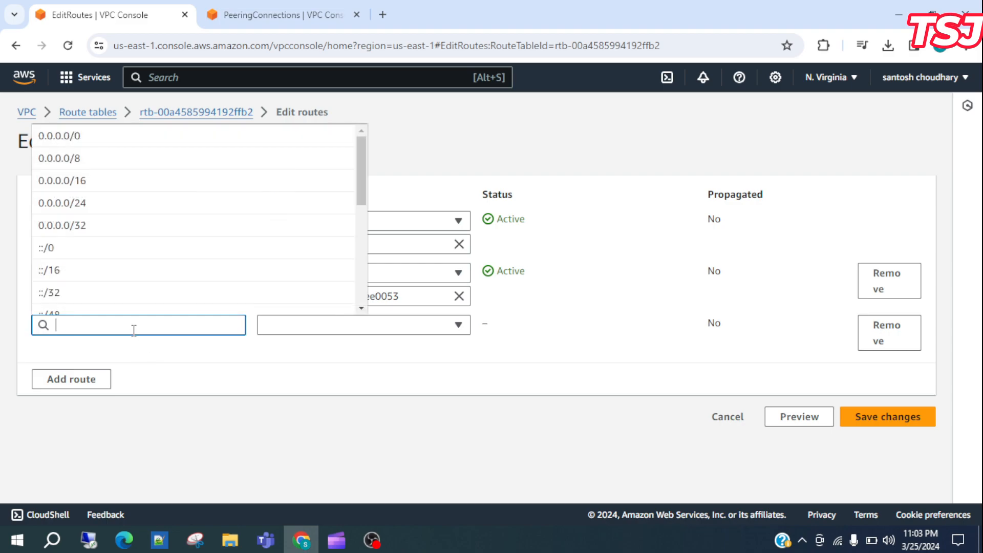
type("192")
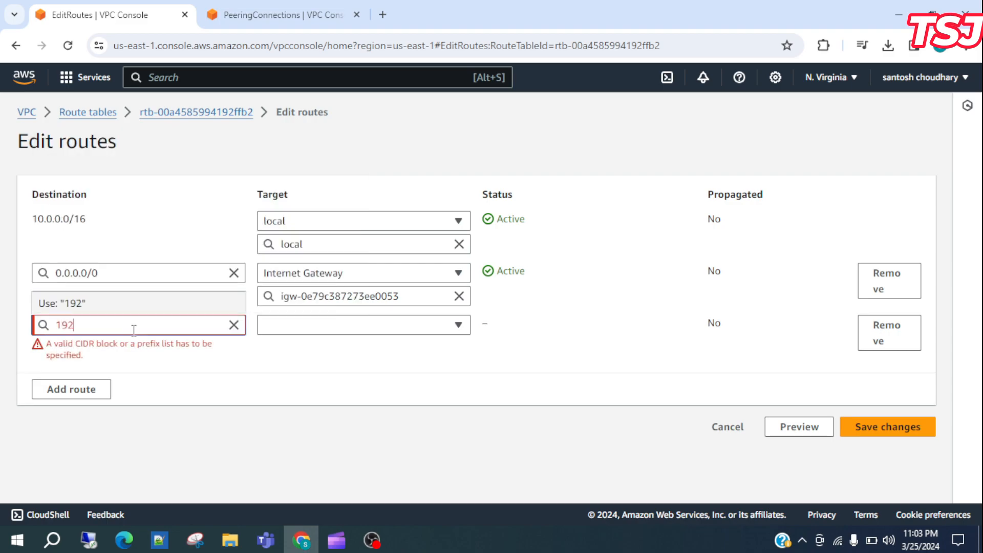
type(".168.0.0/16")
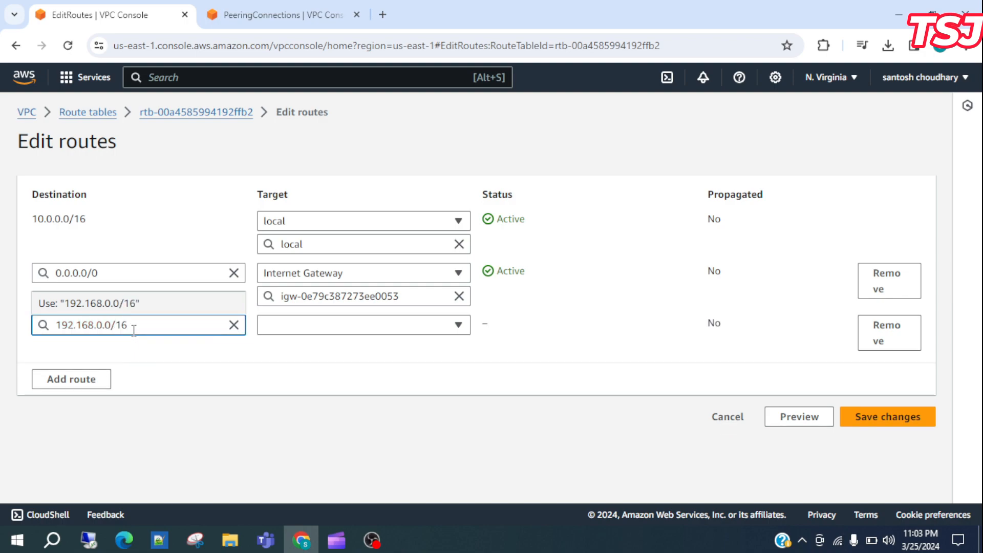
Set the 192.168.0.0/16 route's target to Peering Connection pcx-0eef88df5995435e4
left_click(309, 330)
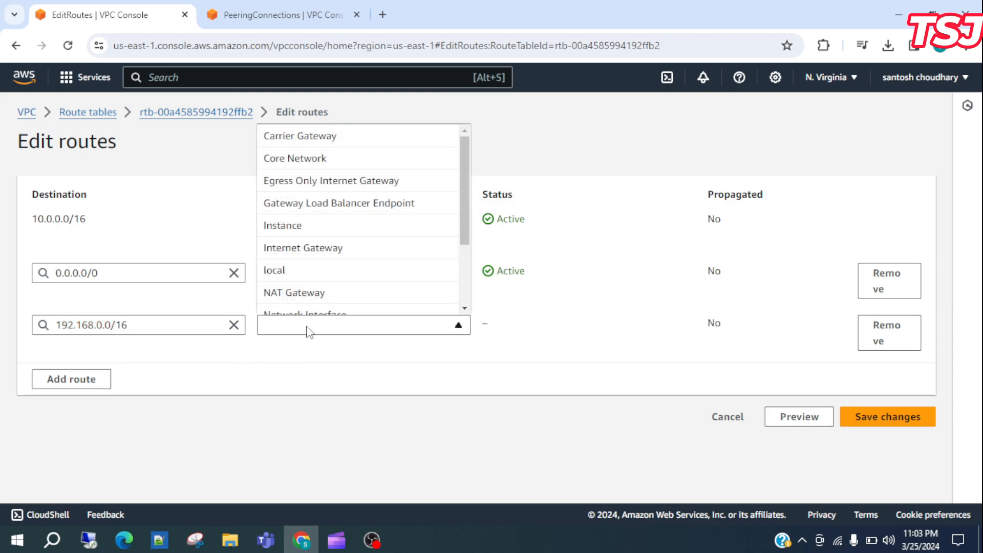
scroll(325, 286, "down", 2)
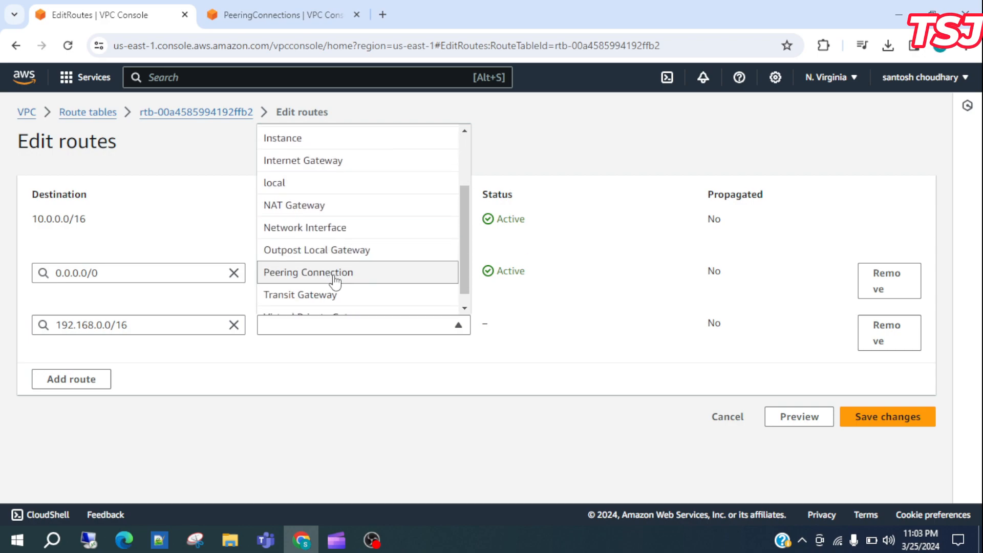
left_click(334, 277)
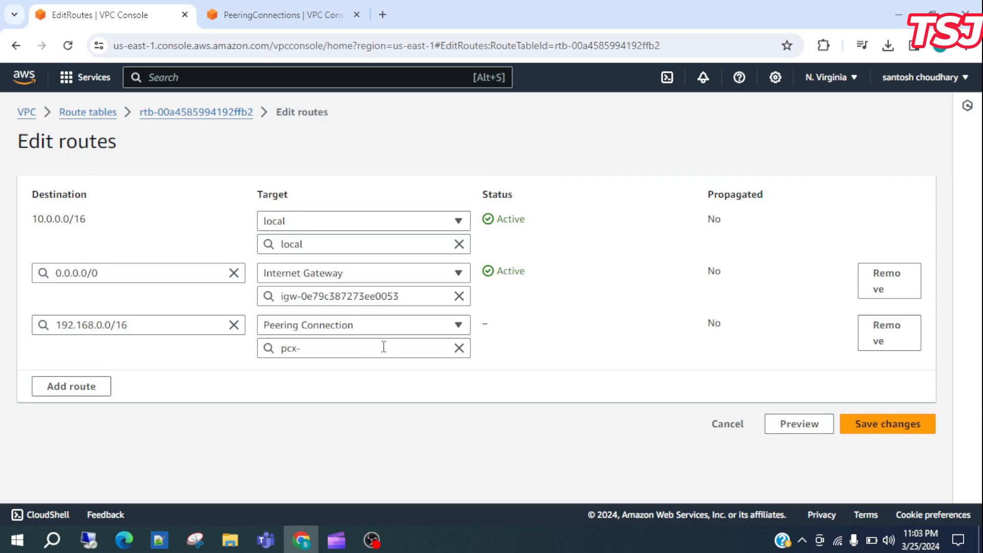
left_click(384, 347)
left_click(393, 392)
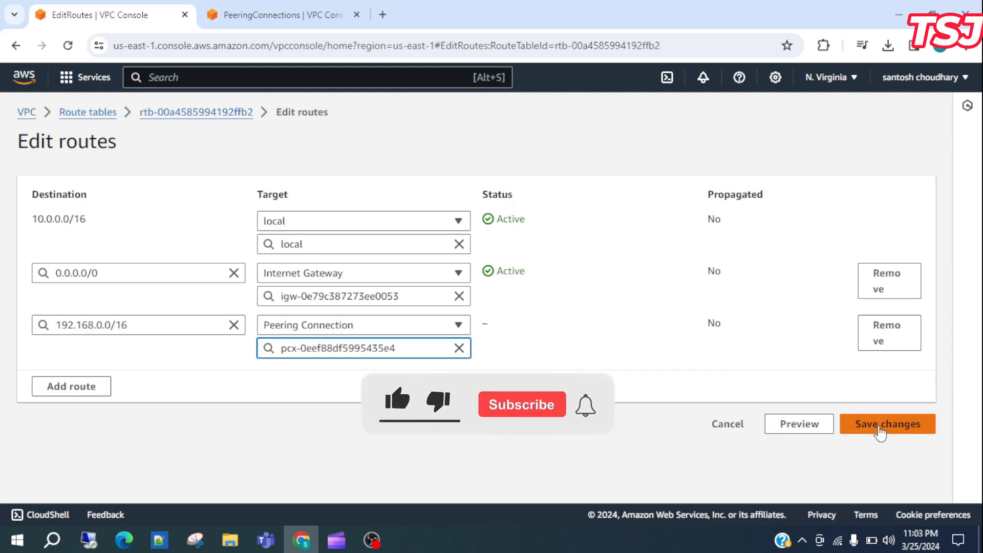
Save the route-nvirginia route changes, and open the routes of Tokyo's route-tokyo route table for editing
left_click(879, 425)
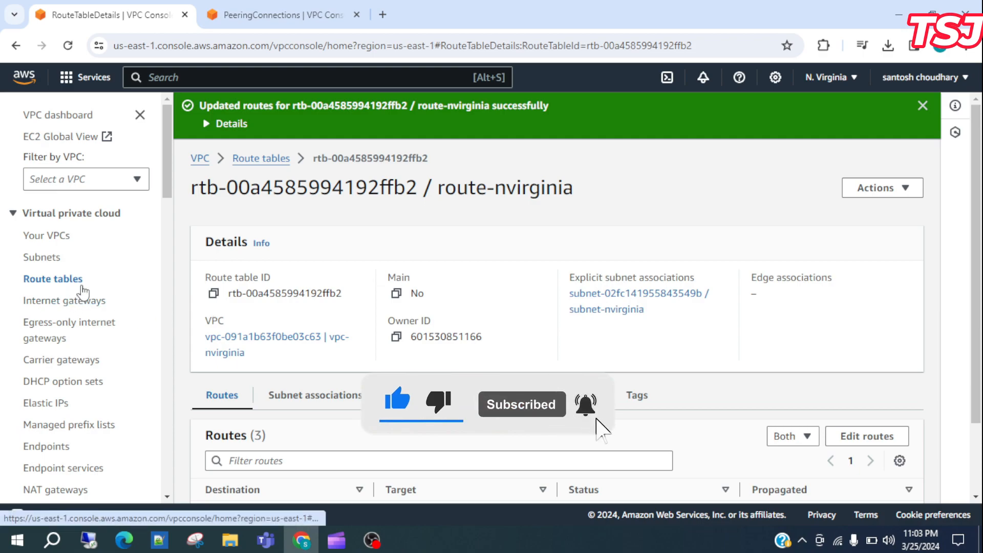
left_click(310, 17)
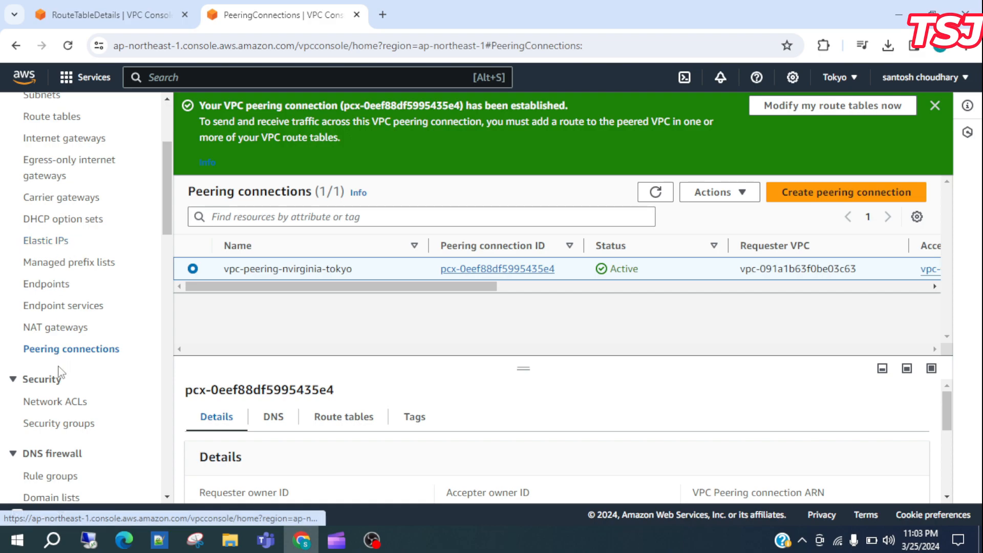
scroll(58, 371, "up", 3)
left_click(61, 280)
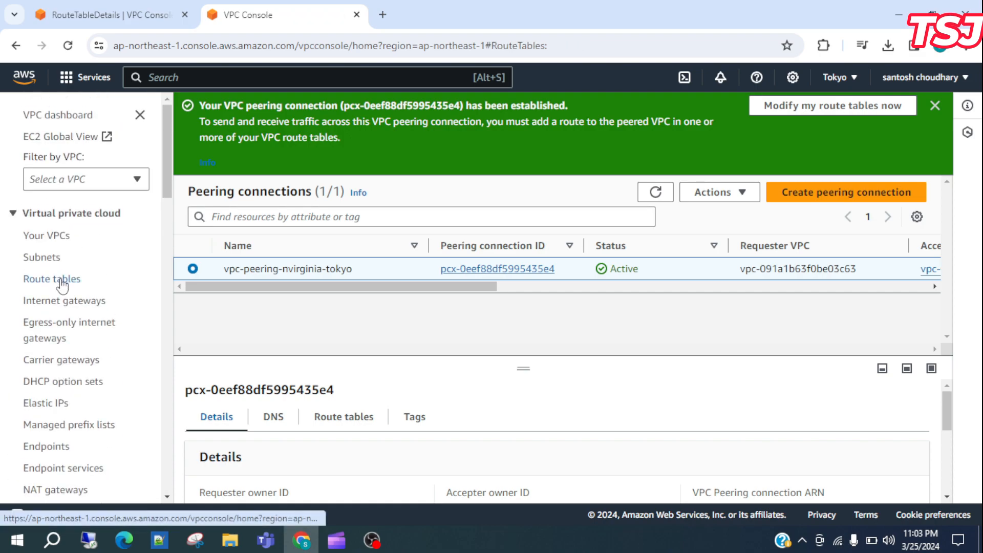
left_click(285, 344)
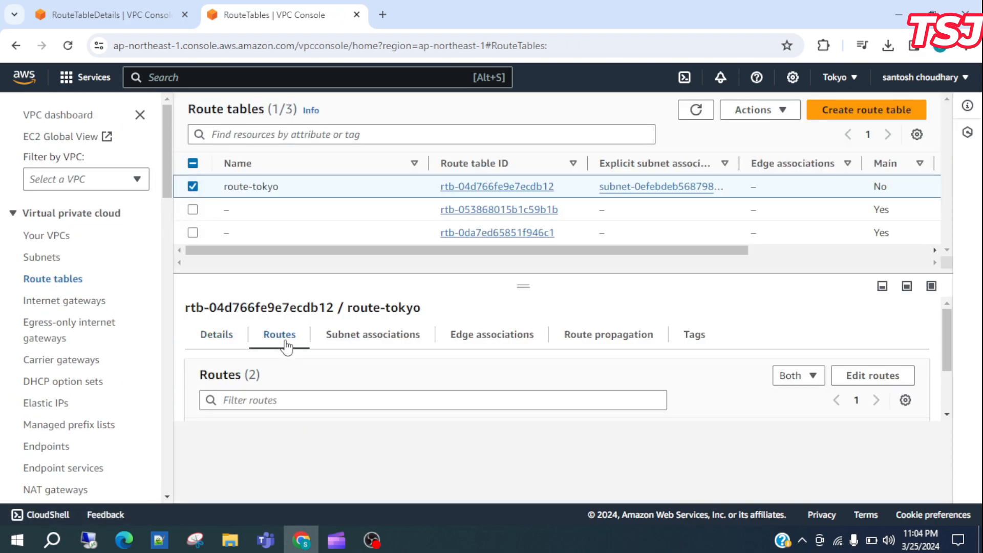
left_click(863, 379)
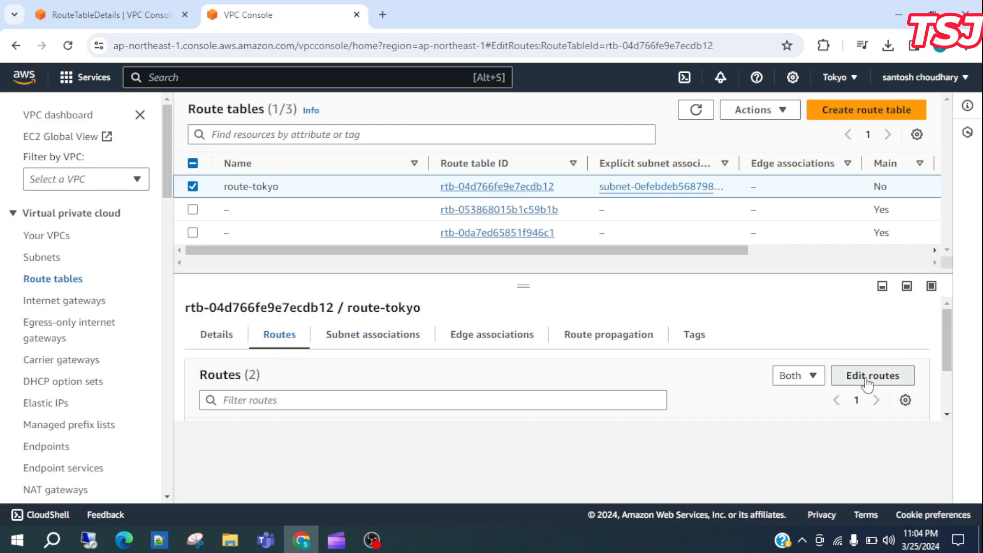
Add a route to the route-tokyo table with destination 10.0.0.0/16
left_click(68, 333)
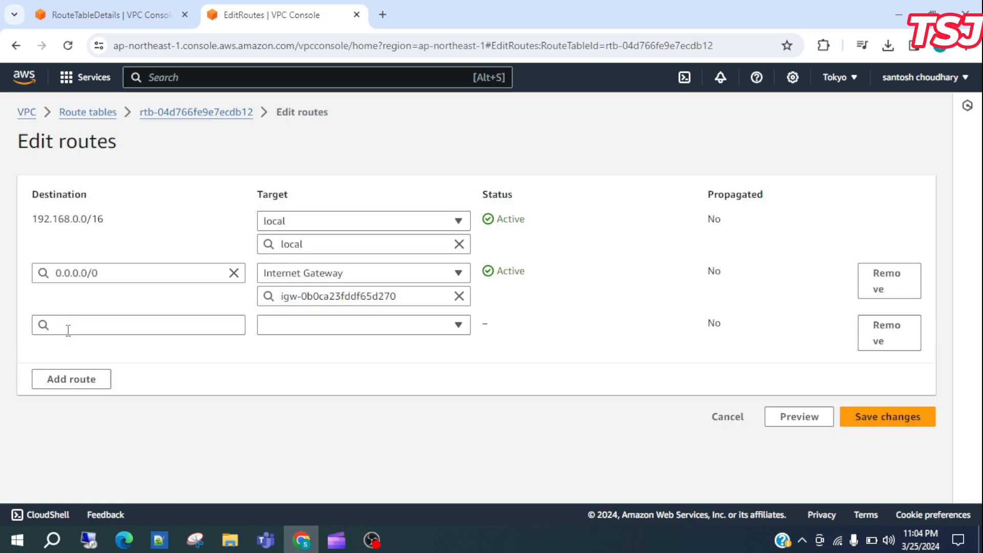
left_click(71, 328)
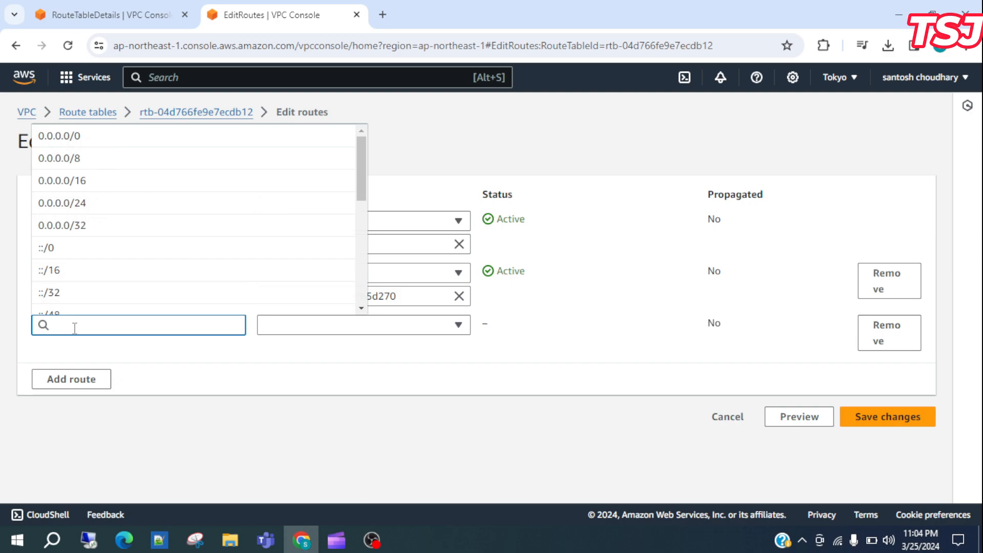
type("1.")
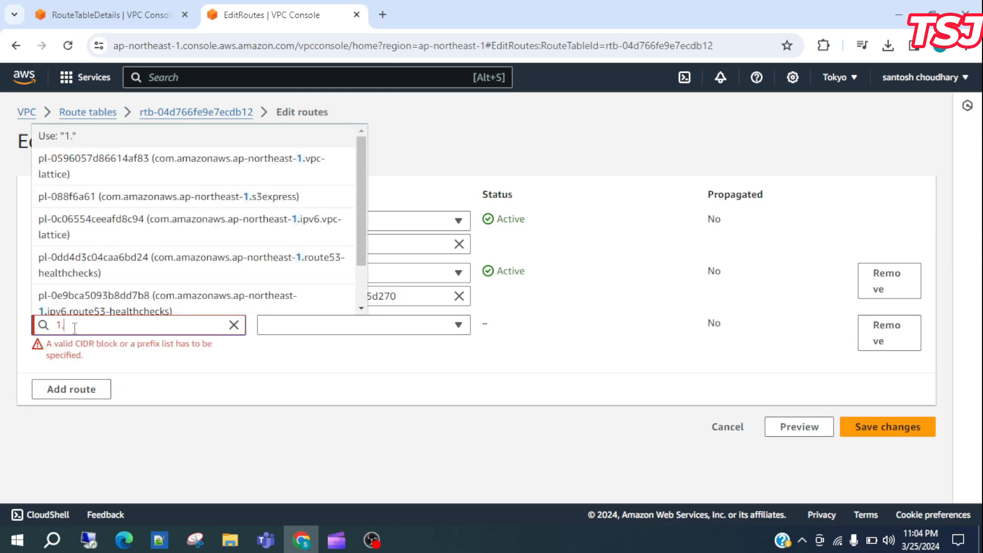
key("BackSpace")
type("0.0.0.0")
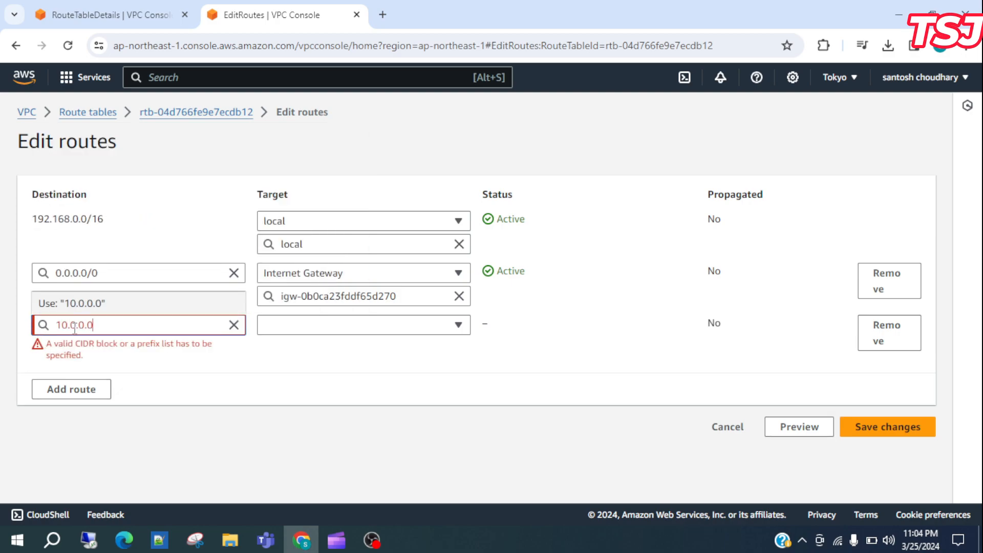
type("/16")
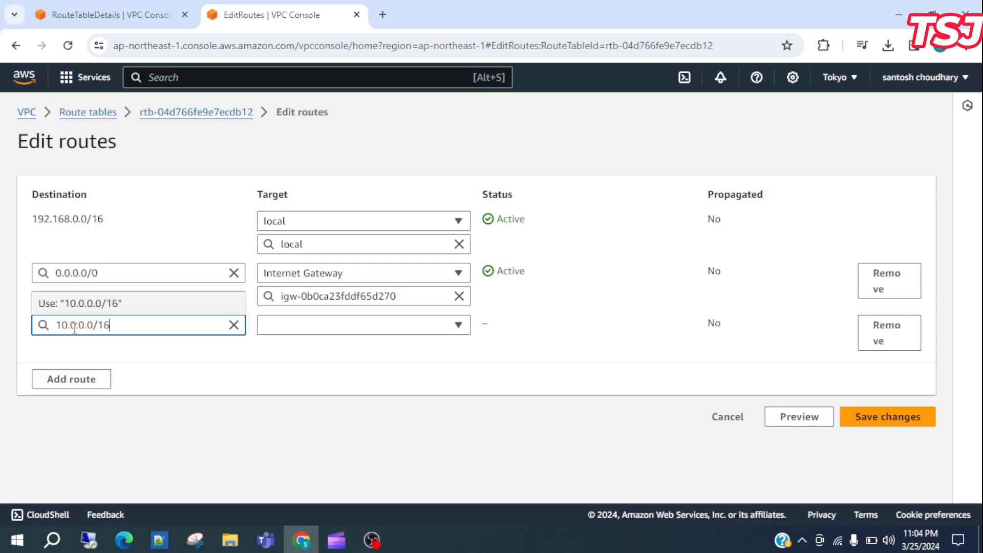
left_click(233, 362)
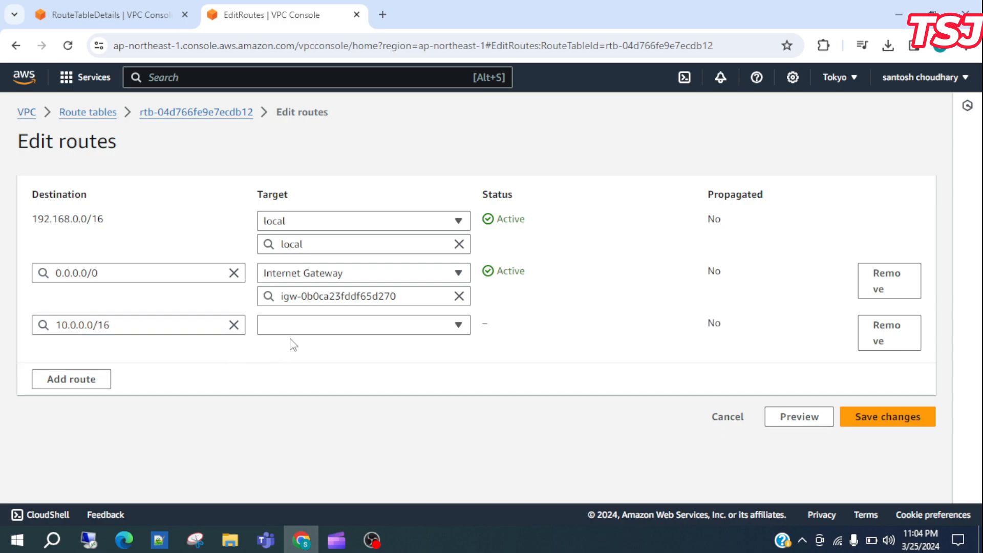
Set the 10.0.0.0/16 route's target to Peering Connection pcx-0eef88df5995435e4 and save the route changes
left_click(317, 332)
scroll(327, 286, "down", 2)
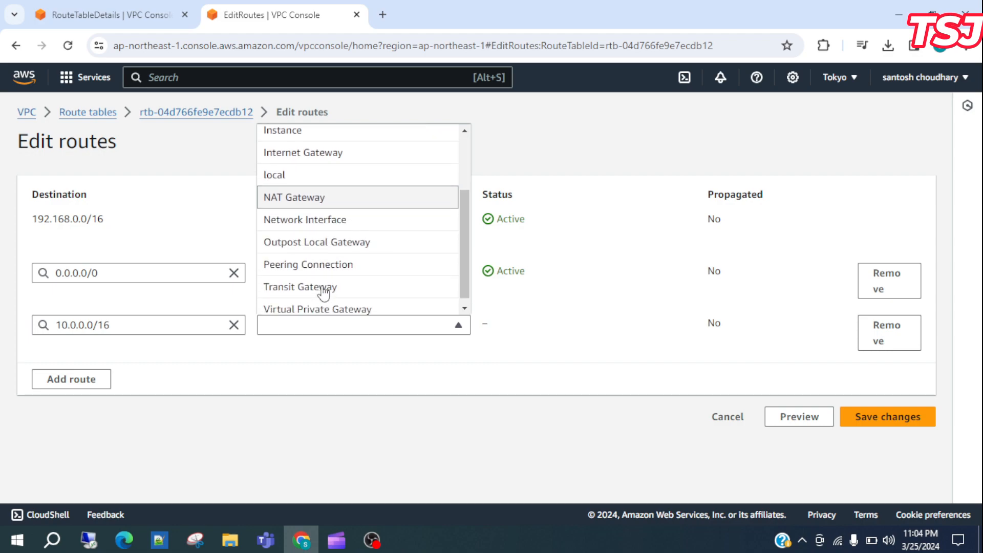
left_click(329, 263)
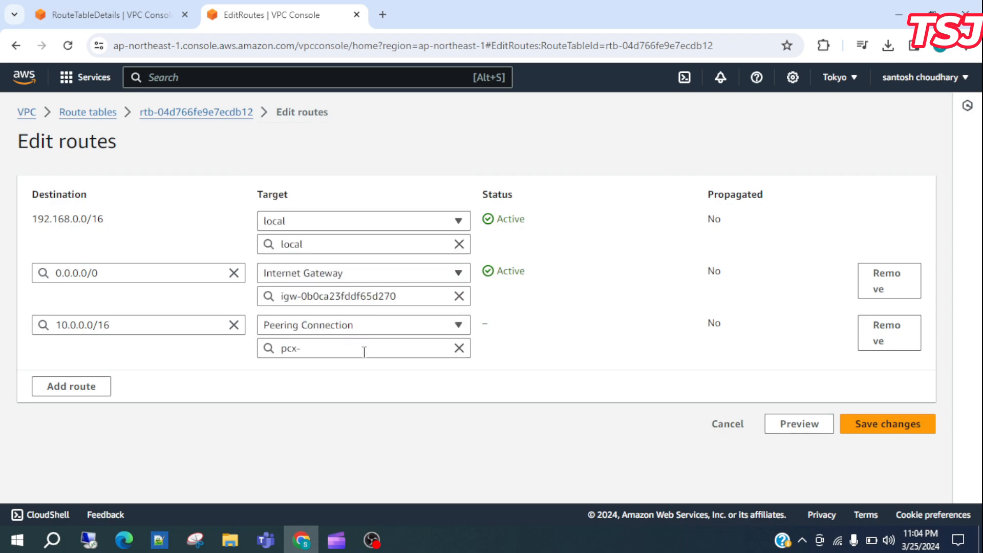
left_click(381, 350)
left_click(419, 391)
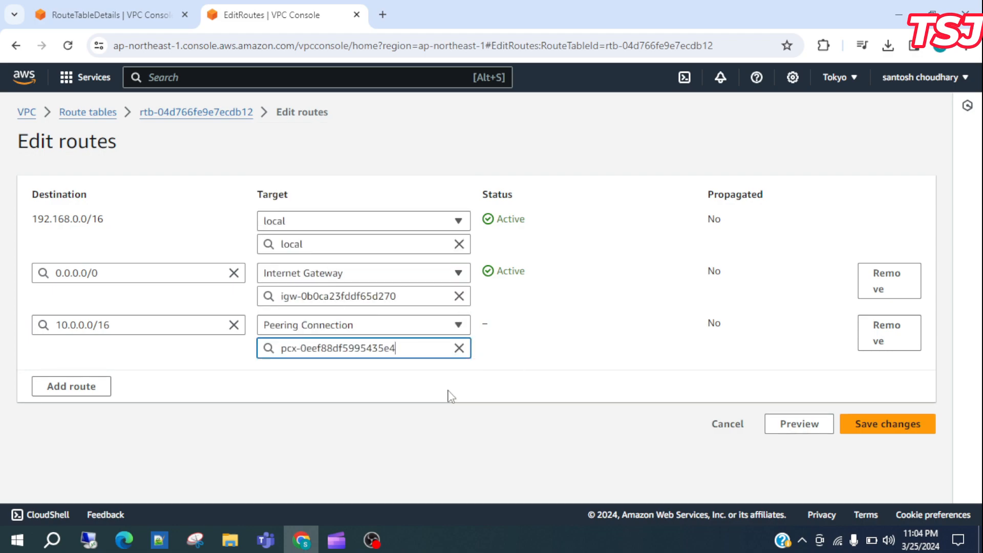
left_click(891, 426)
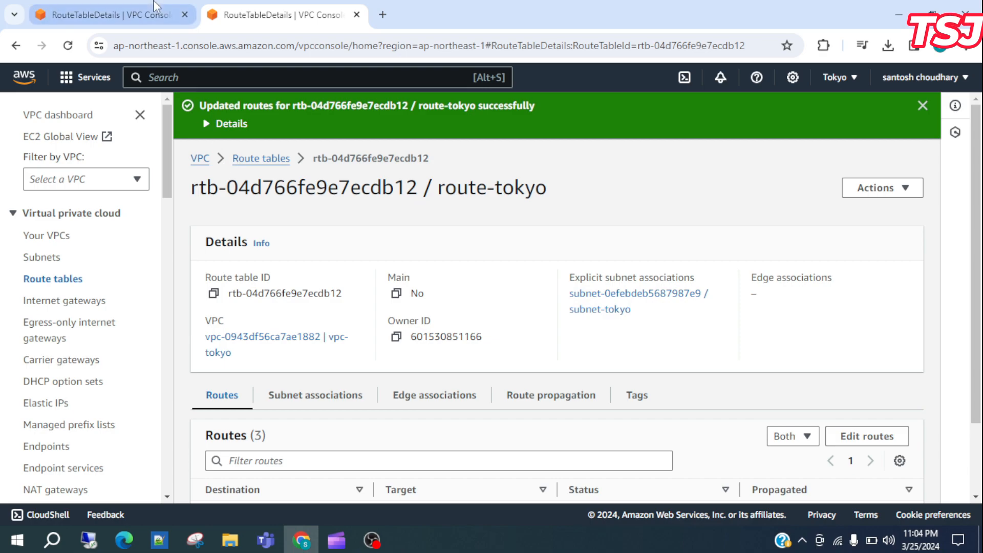
Check the private IPv4 addresses shown on the instance-nvirginia and instance-tokyo remote desktops
mouse_move(108, 10)
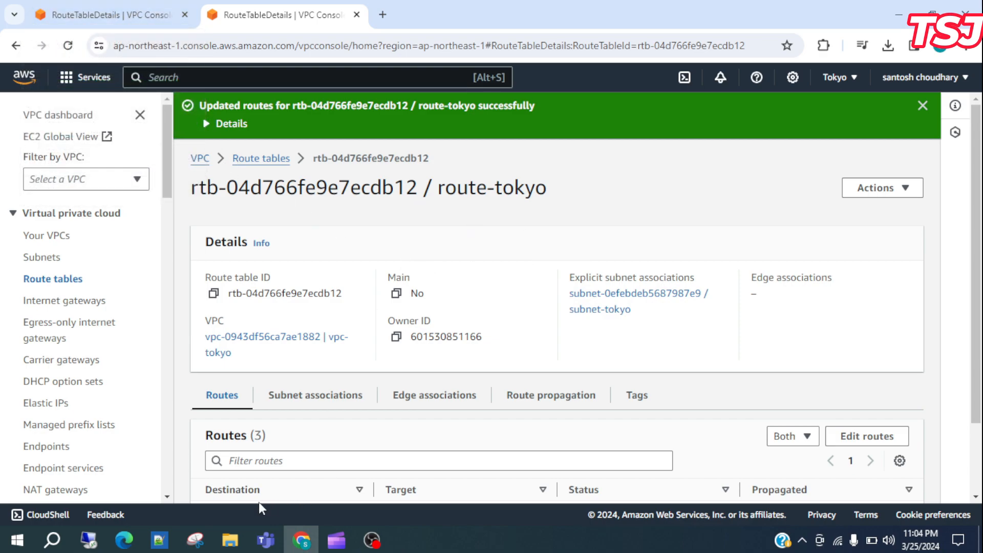
mouse_move(97, 542)
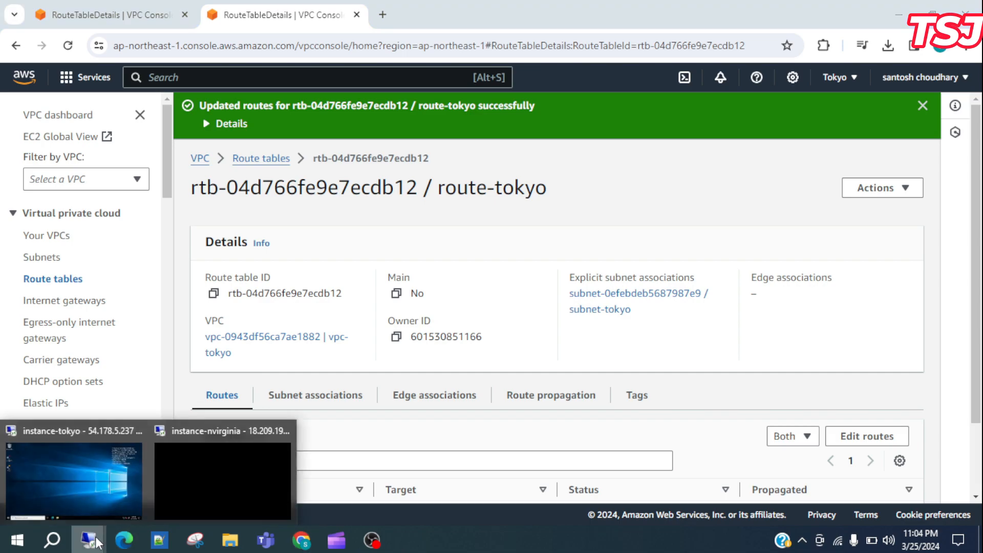
left_click(204, 473)
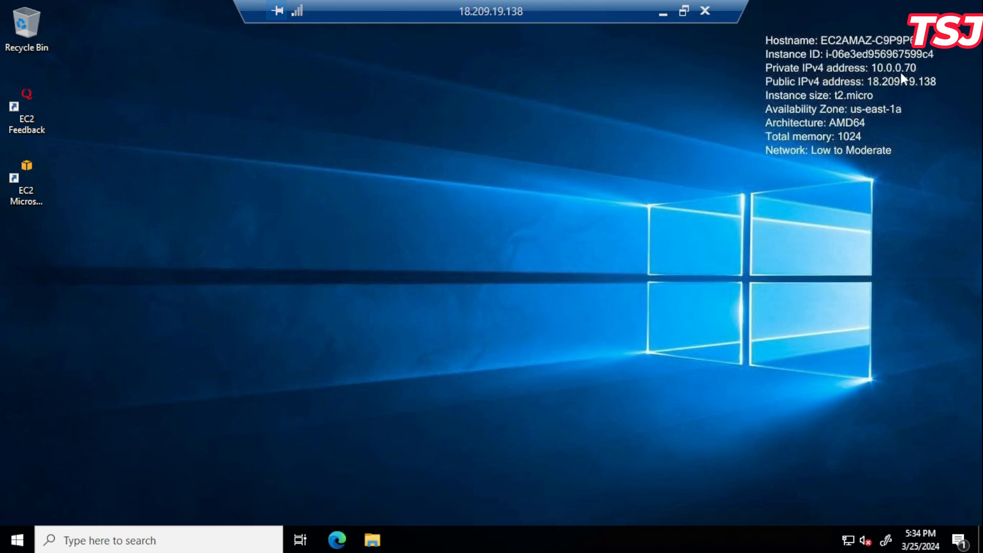
left_click(663, 12)
mouse_move(96, 531)
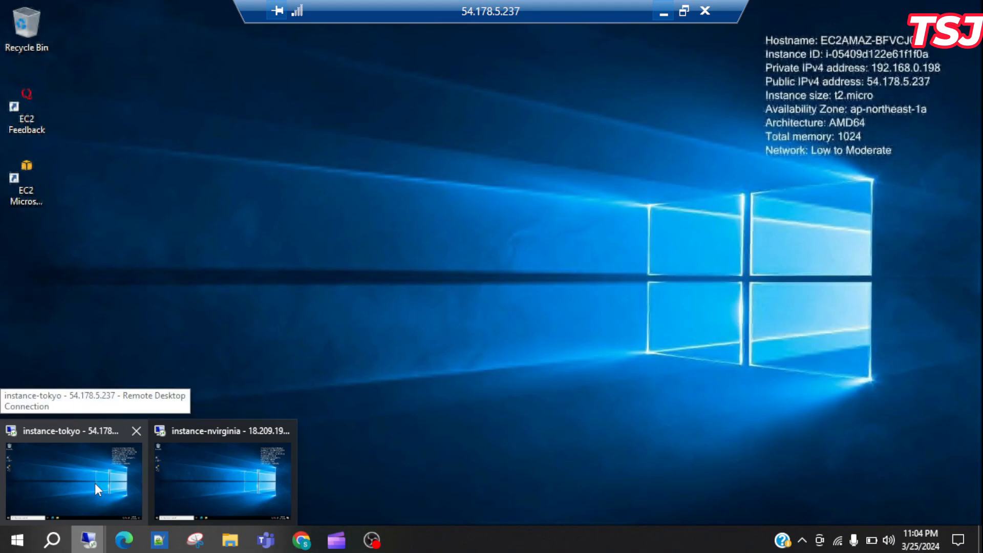
left_click(94, 483)
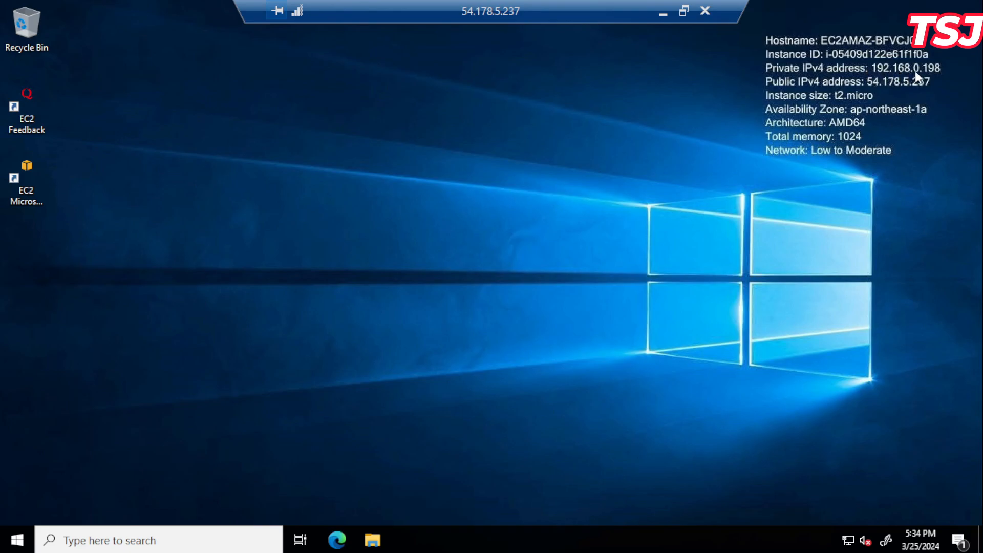
left_click(665, 15)
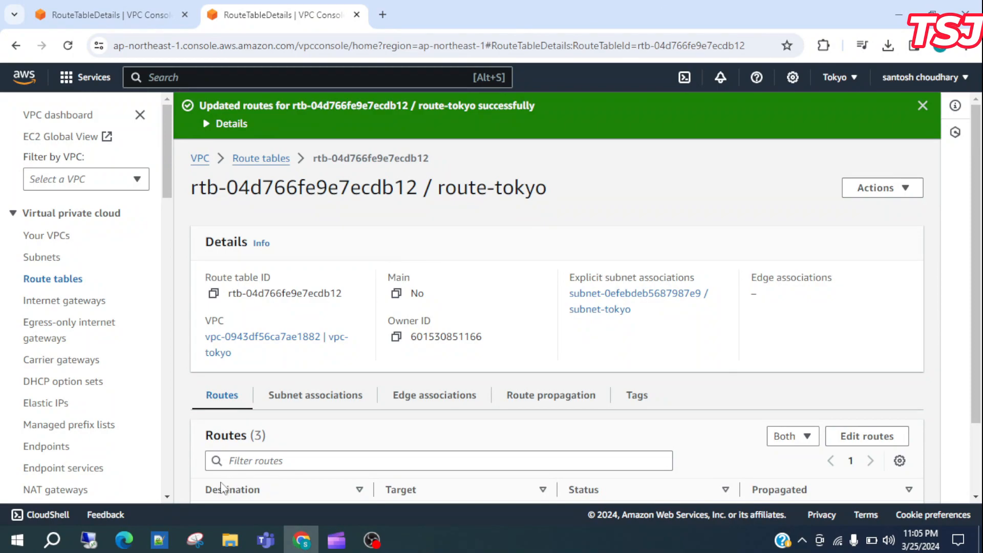
On the instance-nvirginia remote desktop, open Command Prompt as administrator and run ping 192.168.0.198 -t
mouse_move(98, 538)
left_click(176, 480)
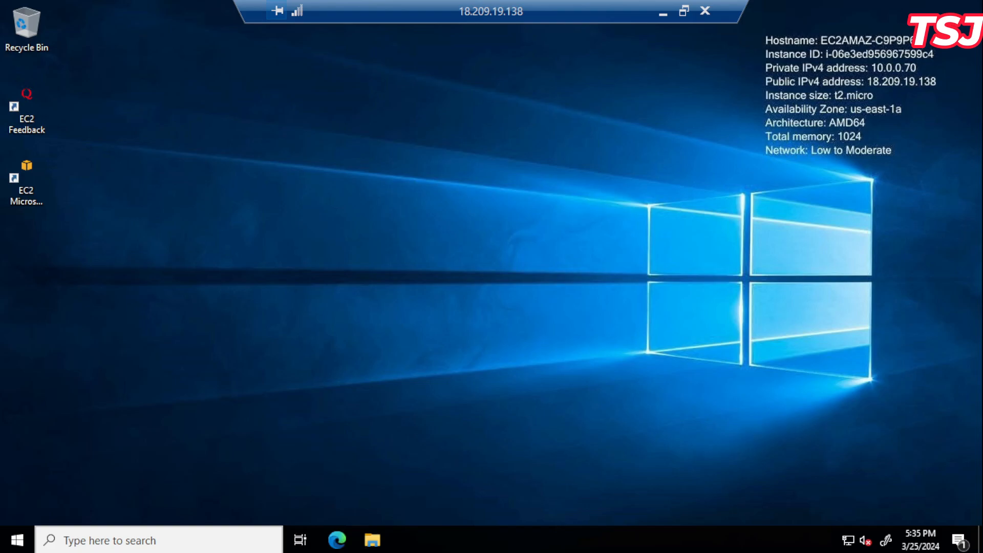
left_click(117, 545)
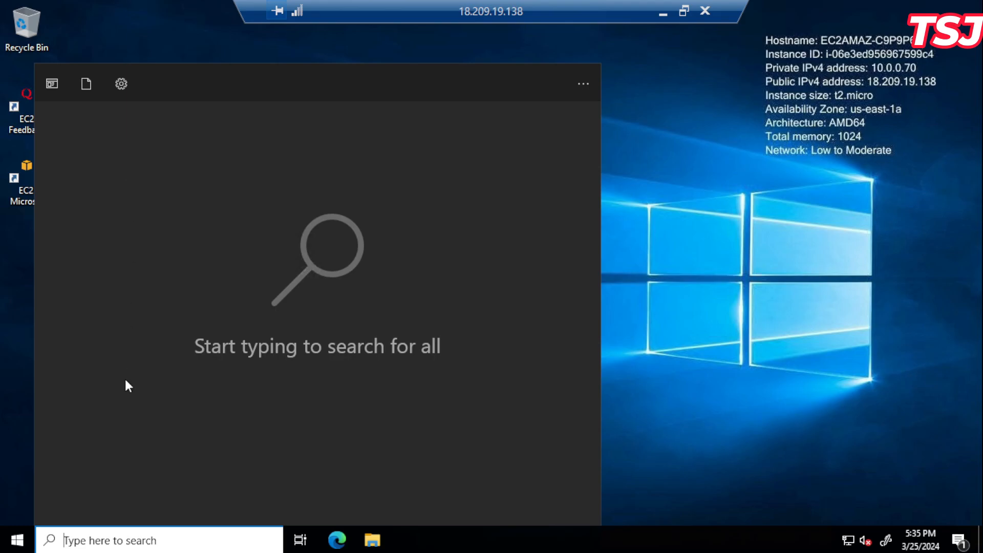
type("cmd")
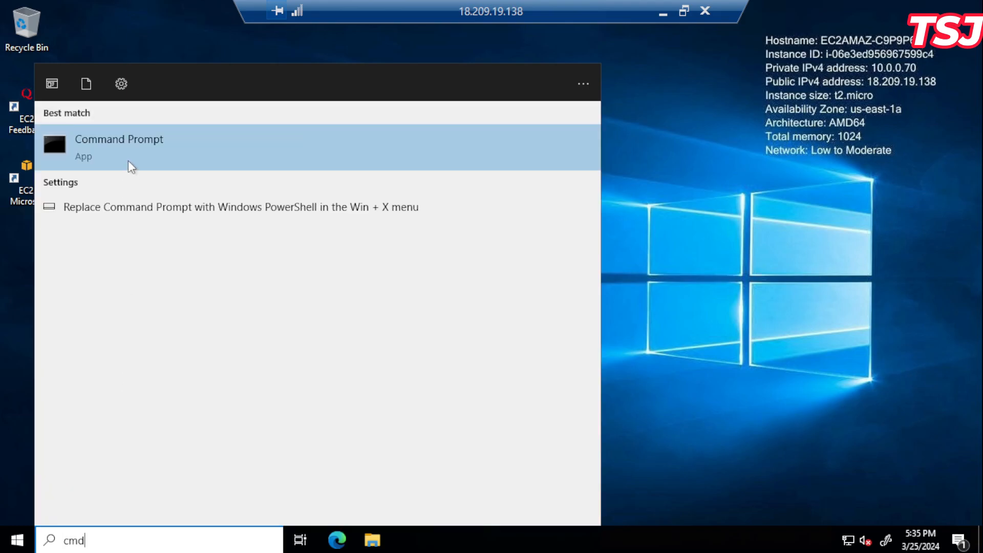
left_click(136, 148)
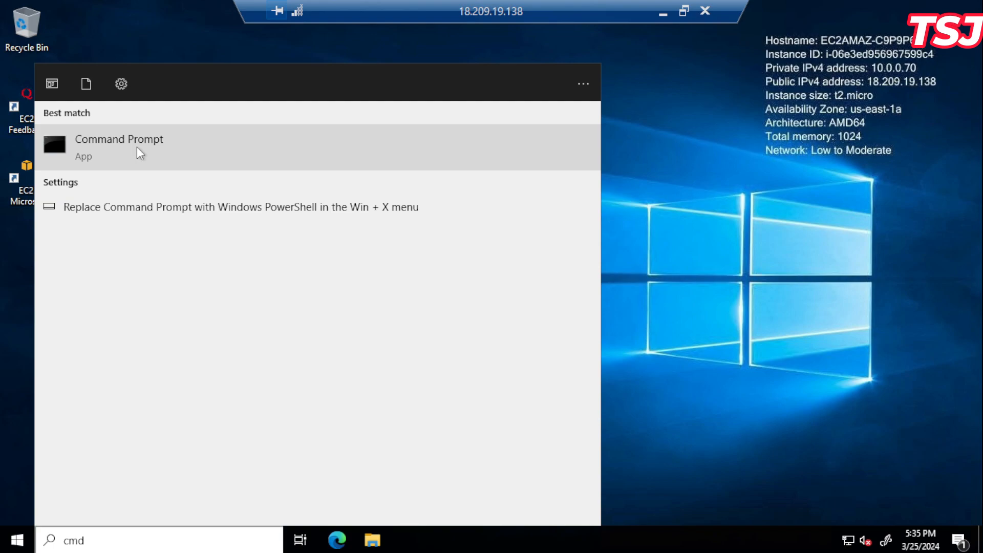
right_click(137, 147)
left_click(186, 165)
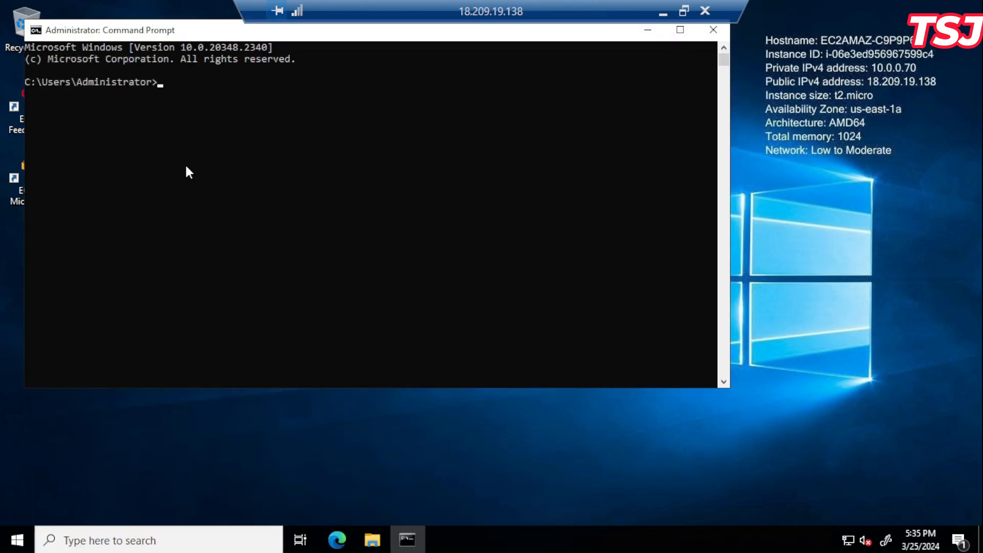
type("ping 192.168.0.19")
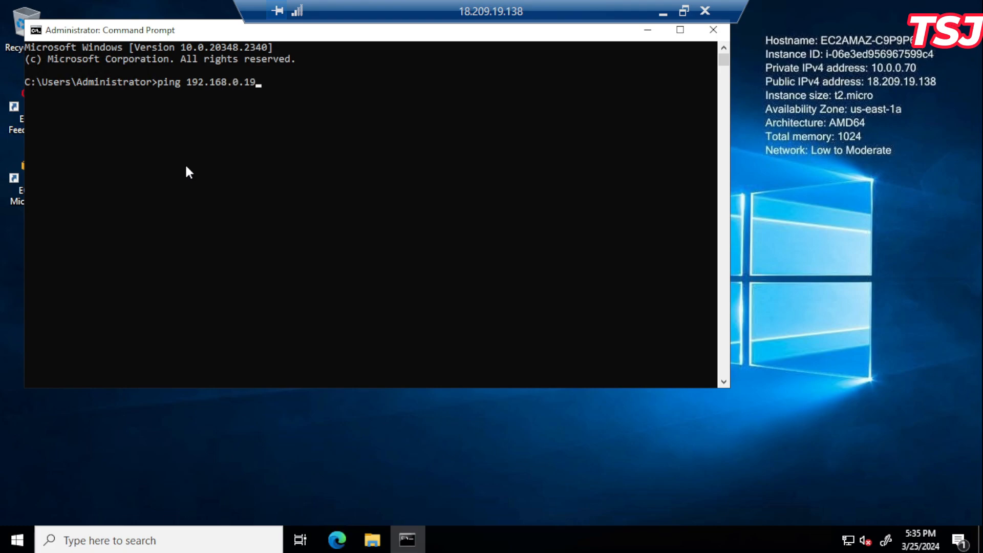
type("8 -t")
key("Return")
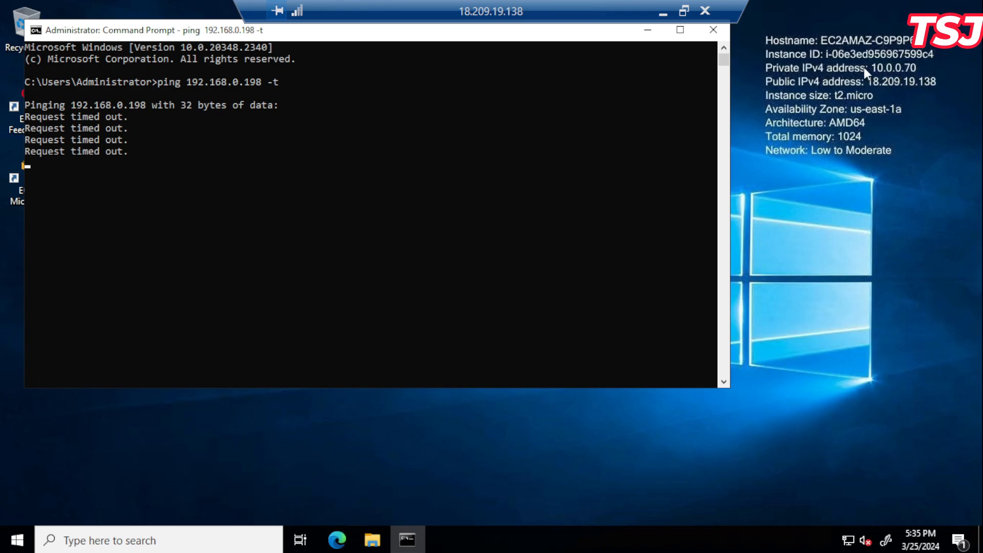
Switch to the instance-tokyo remote desktop, open Command Prompt as administrator and run ping 10.0.0.70 -t
left_click(663, 13)
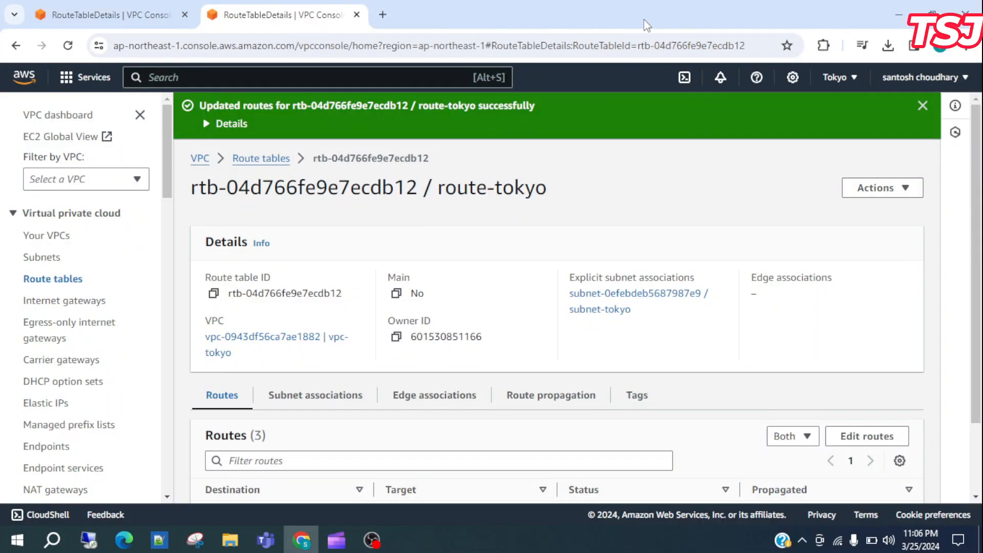
mouse_move(93, 547)
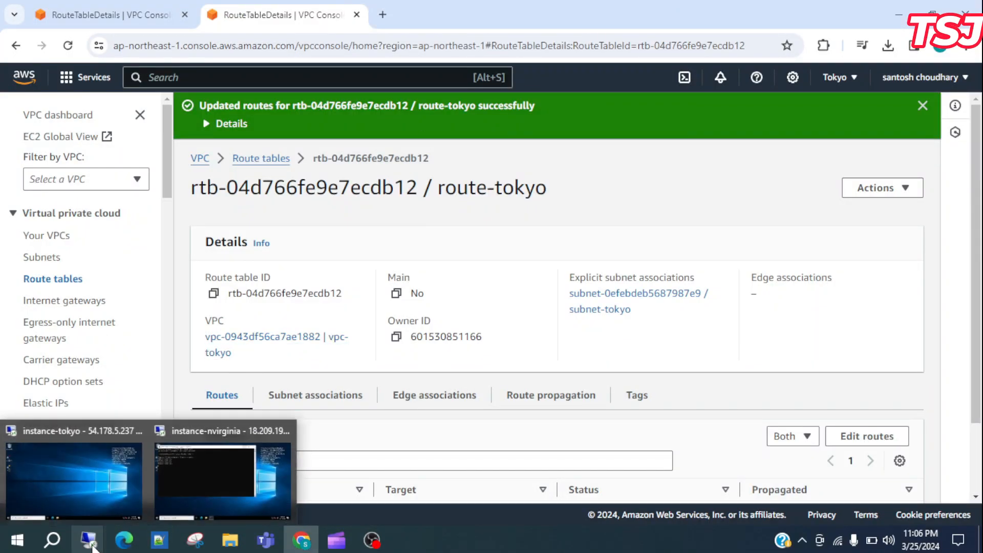
left_click(76, 500)
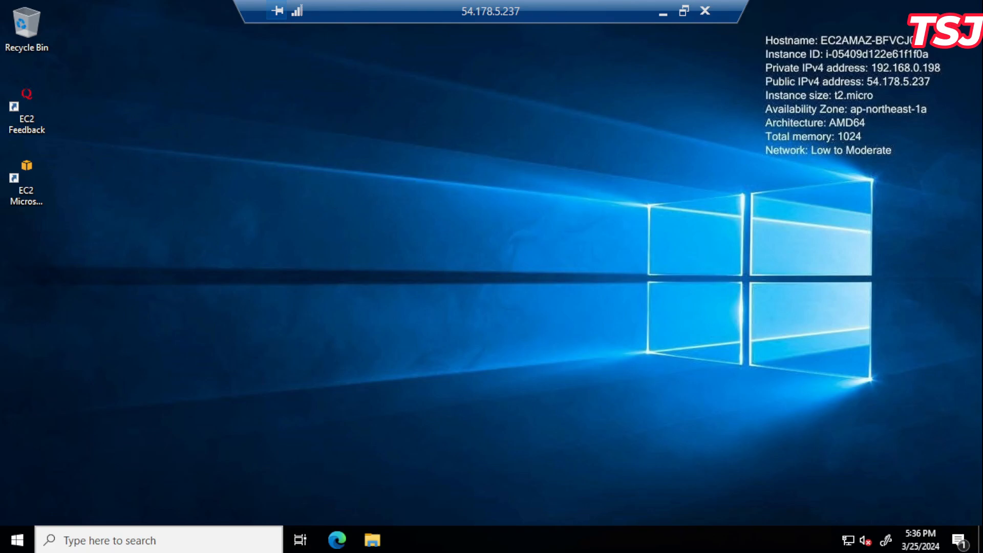
left_click(97, 540)
type("cmd")
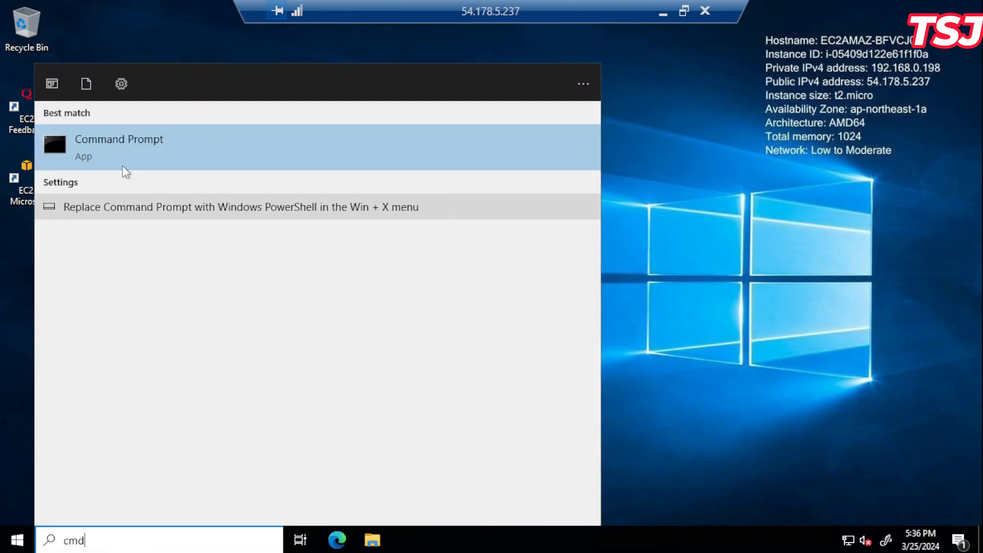
right_click(155, 146)
left_click(228, 162)
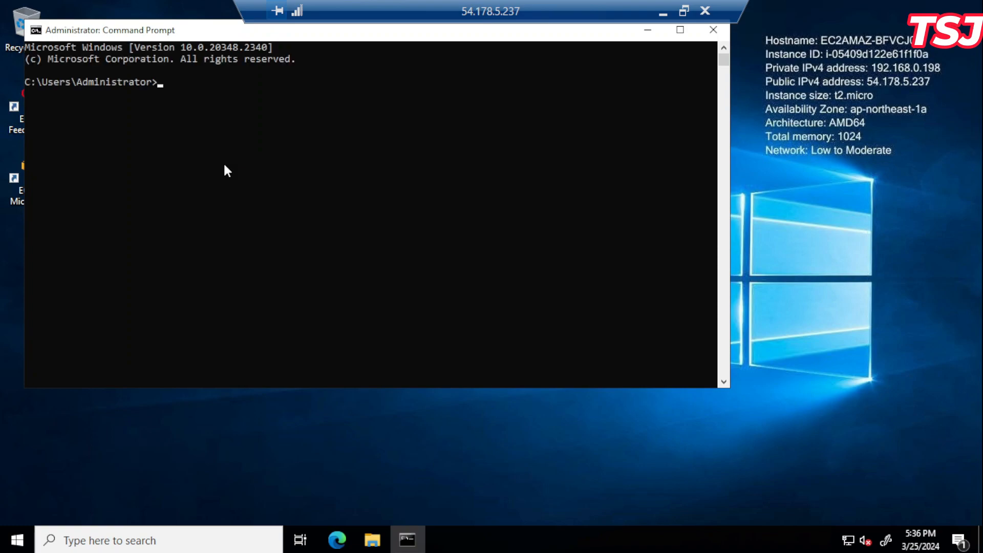
type("ping 10.0.0.70 -t")
key("Return")
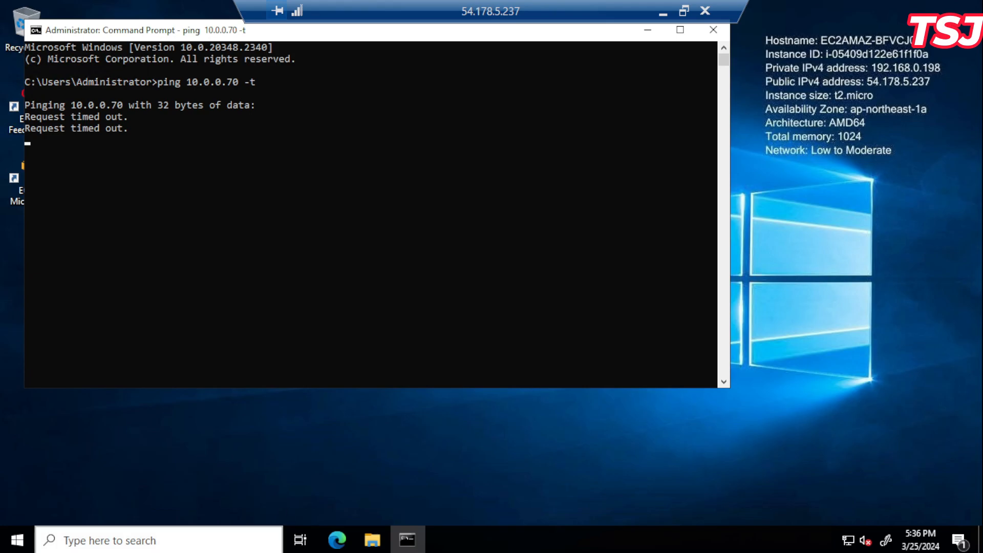
Turn off Windows Defender Firewall for both private and public networks on the instance-tokyo remote desktop
left_click(209, 545)
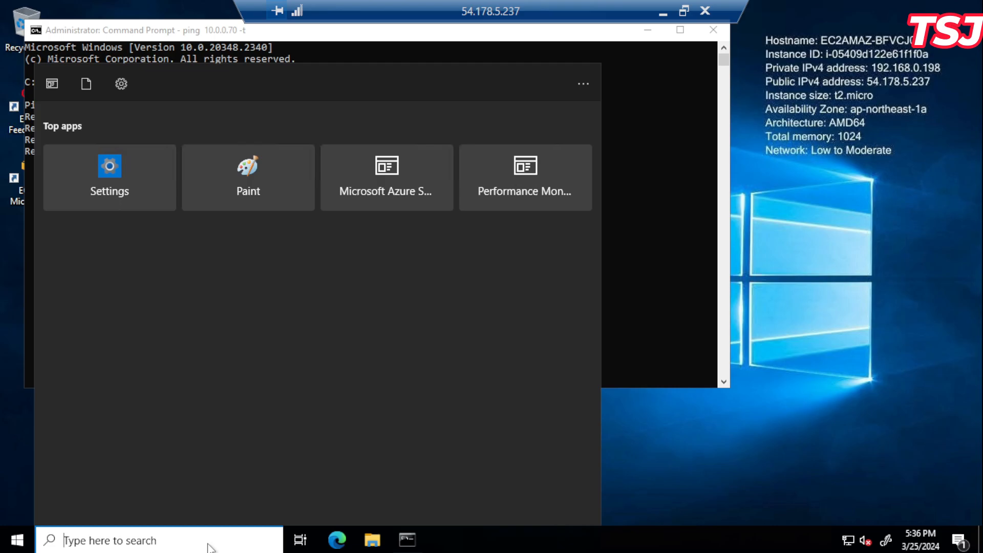
type("firewall")
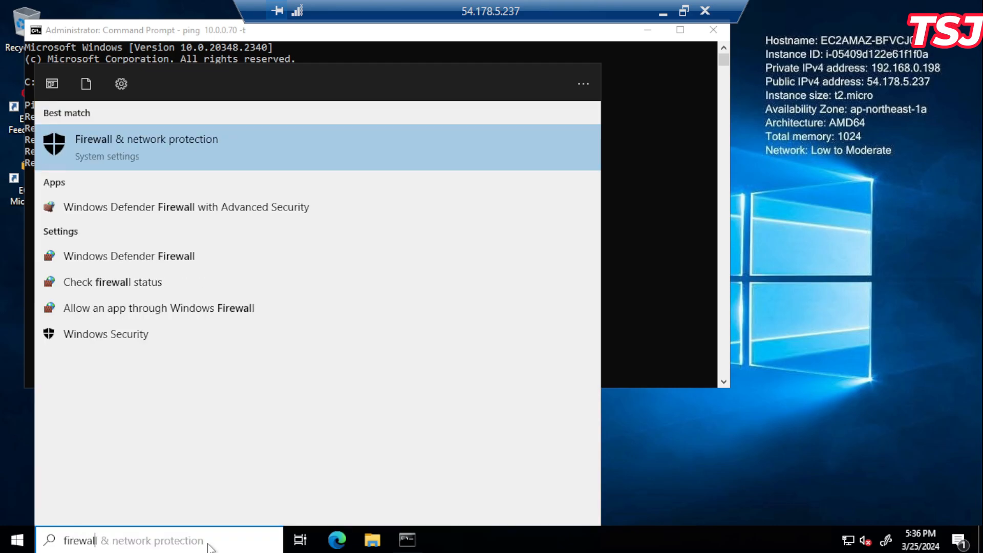
left_click(126, 286)
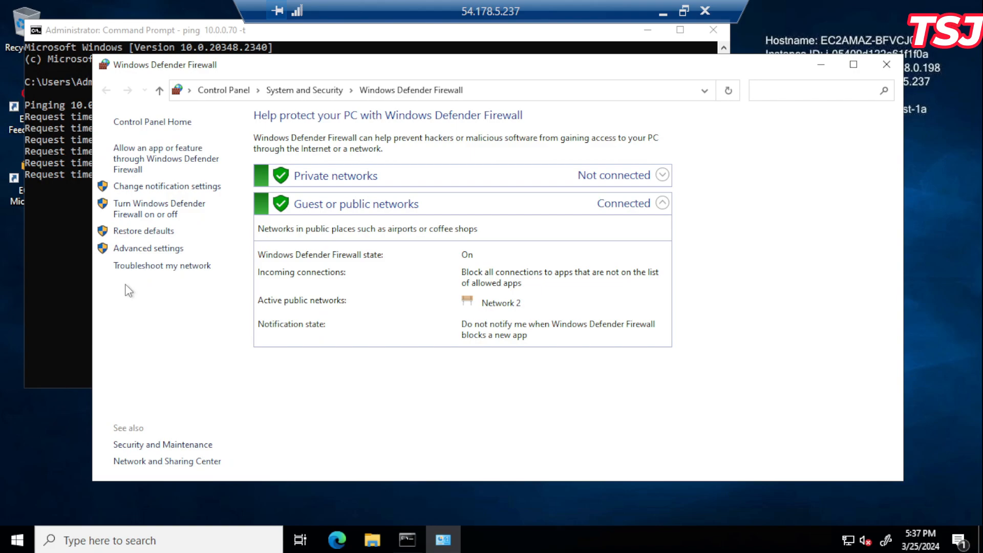
left_click(163, 215)
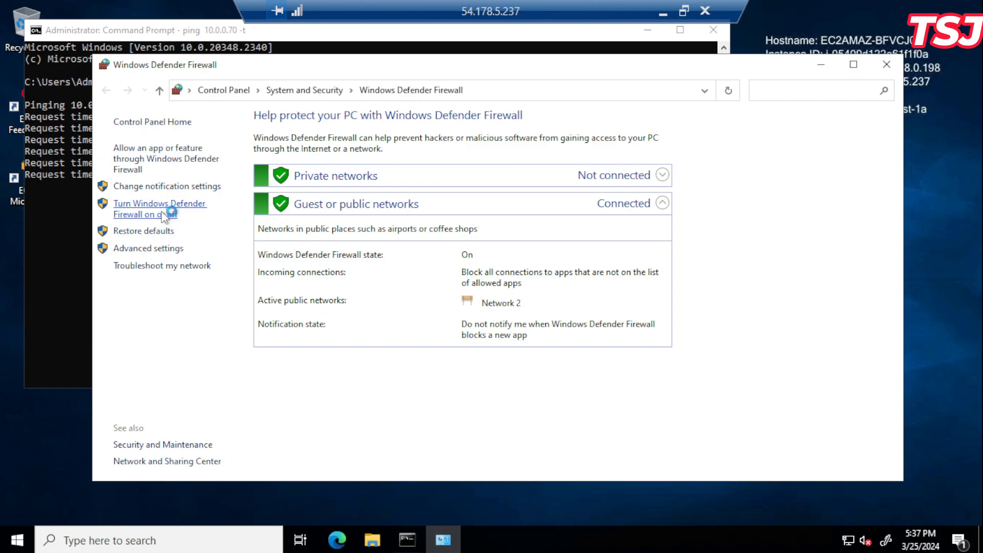
left_click(340, 227)
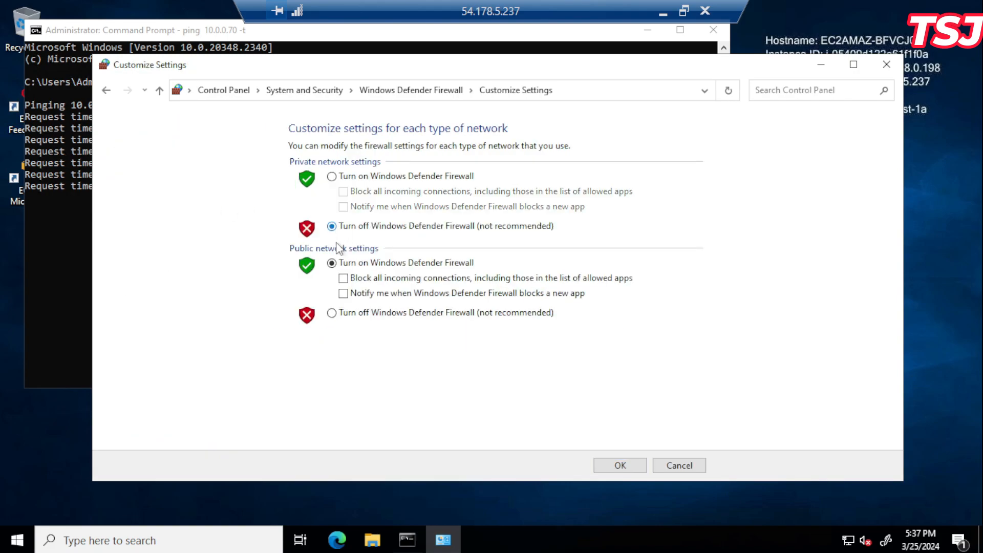
left_click(332, 313)
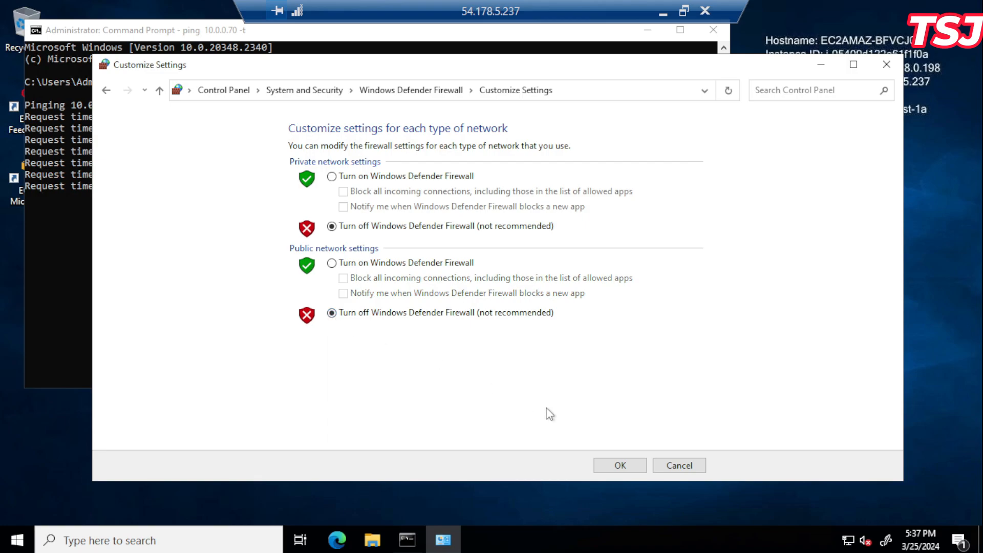
left_click(614, 464)
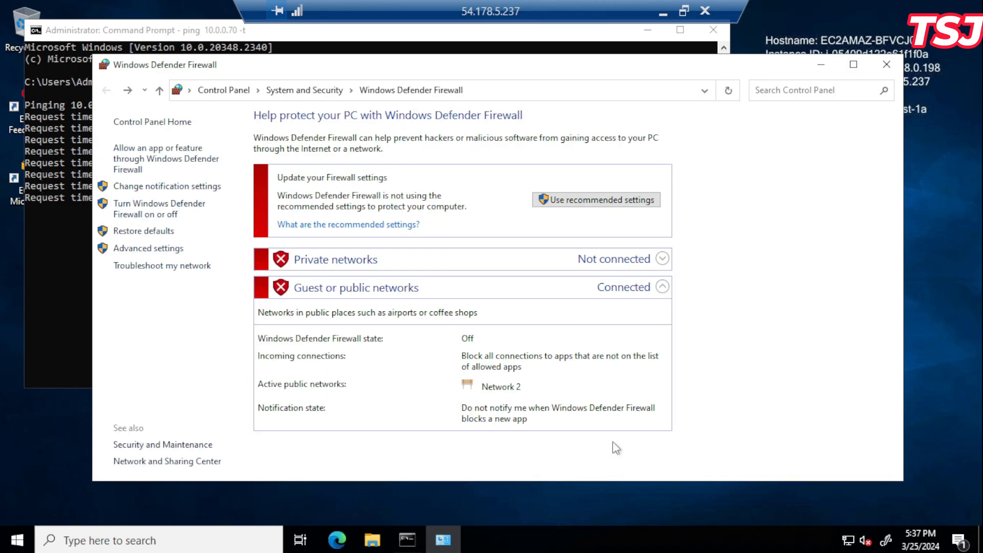
left_click(886, 64)
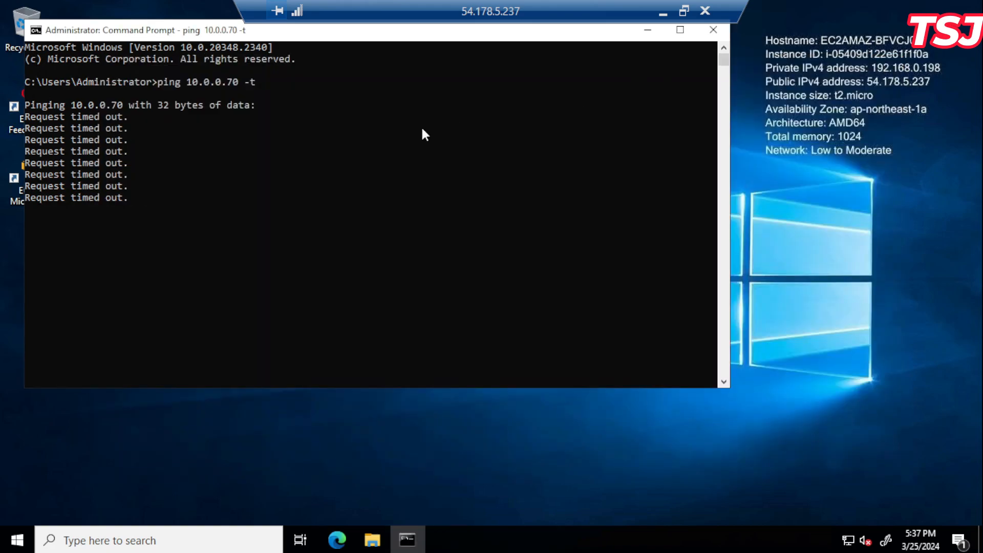
Switch to the instance-nvirginia remote desktop and turn off Windows Defender Firewall for both private and public networks
left_click(663, 12)
mouse_move(91, 543)
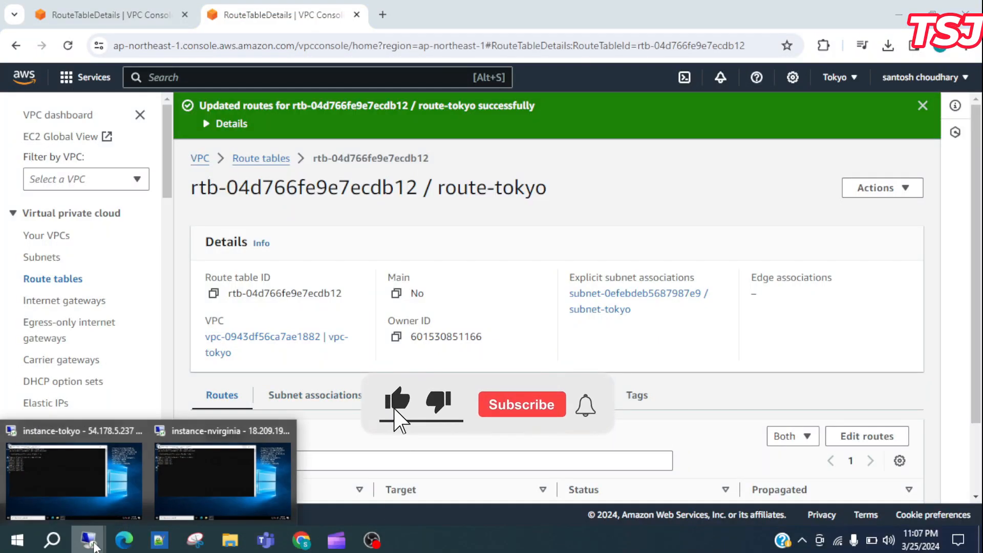
left_click(215, 486)
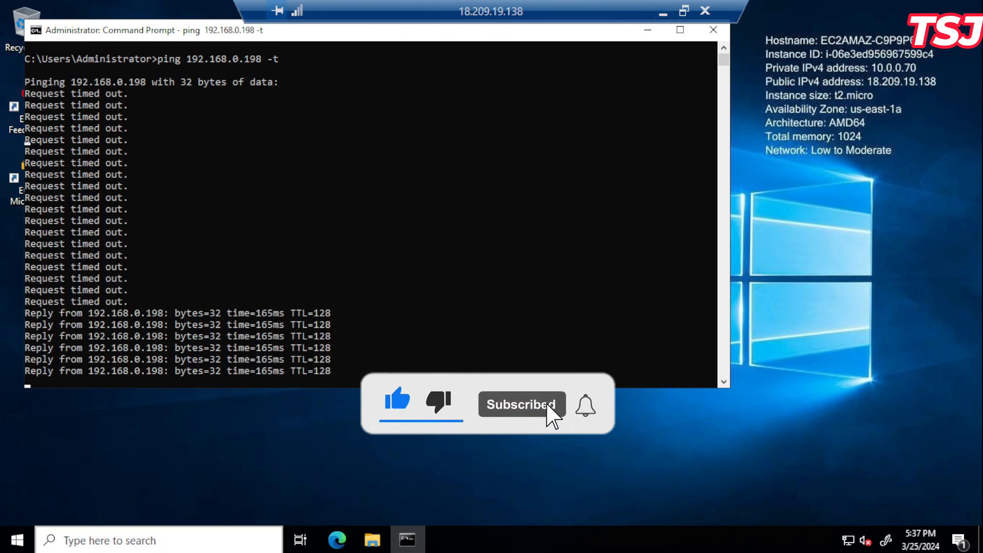
left_click(152, 542)
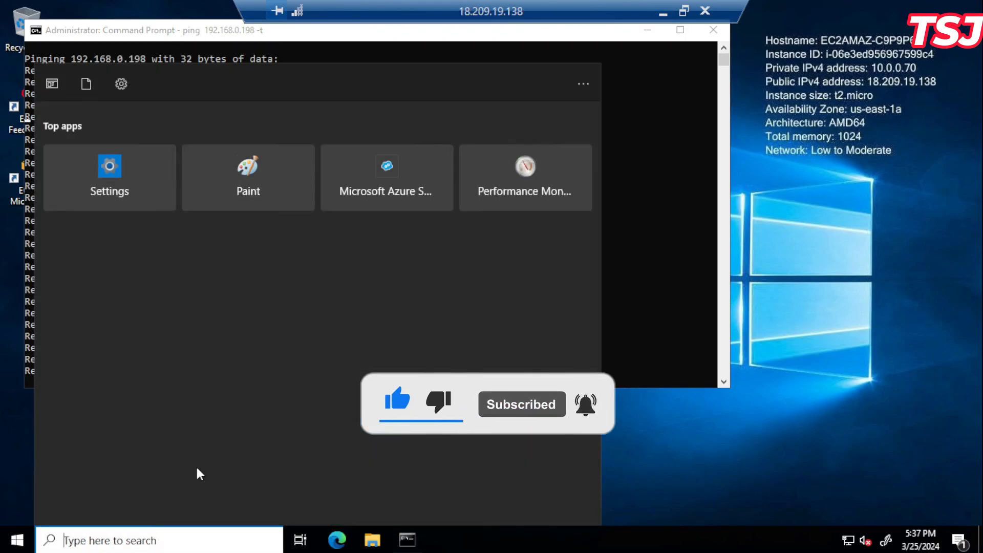
type("firewall")
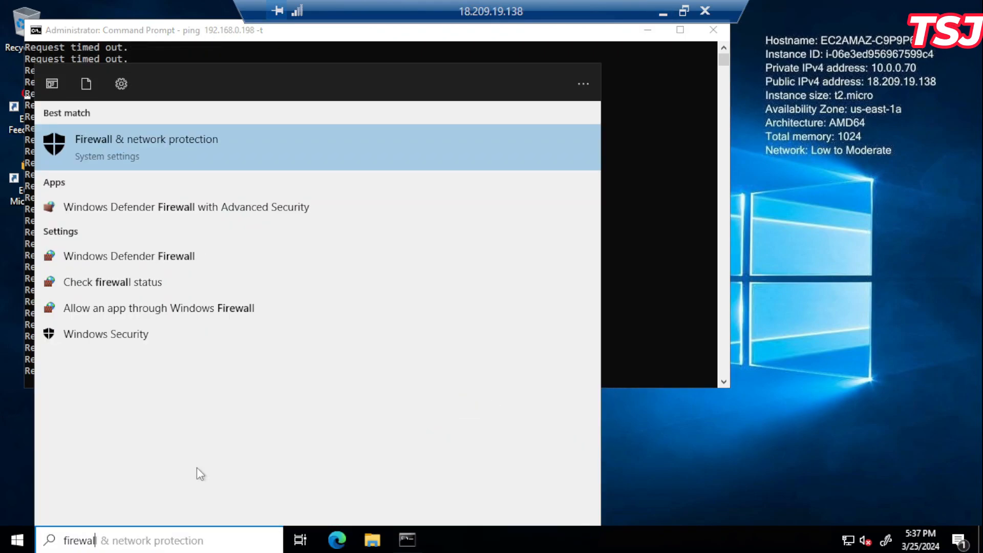
left_click(146, 284)
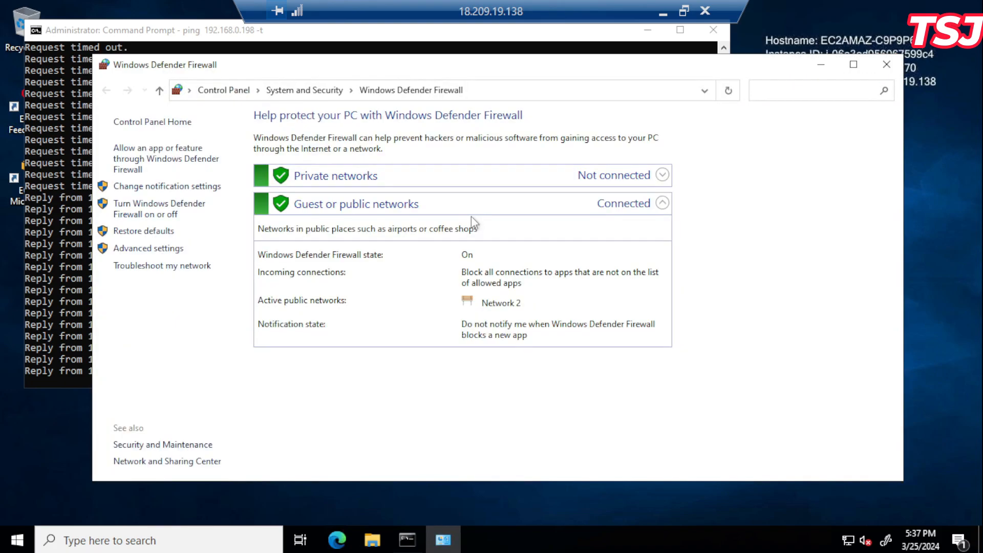
left_click(193, 208)
left_click(397, 229)
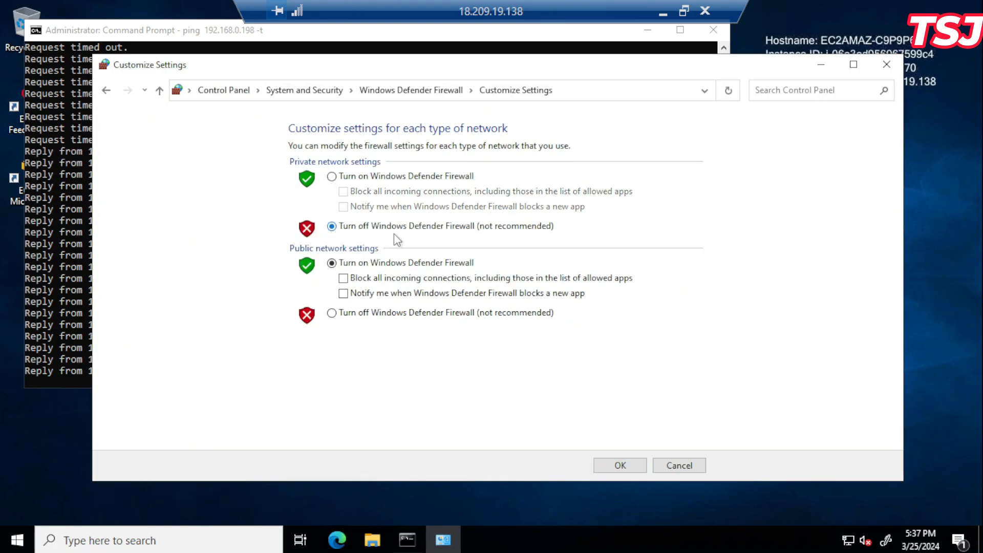
left_click(392, 312)
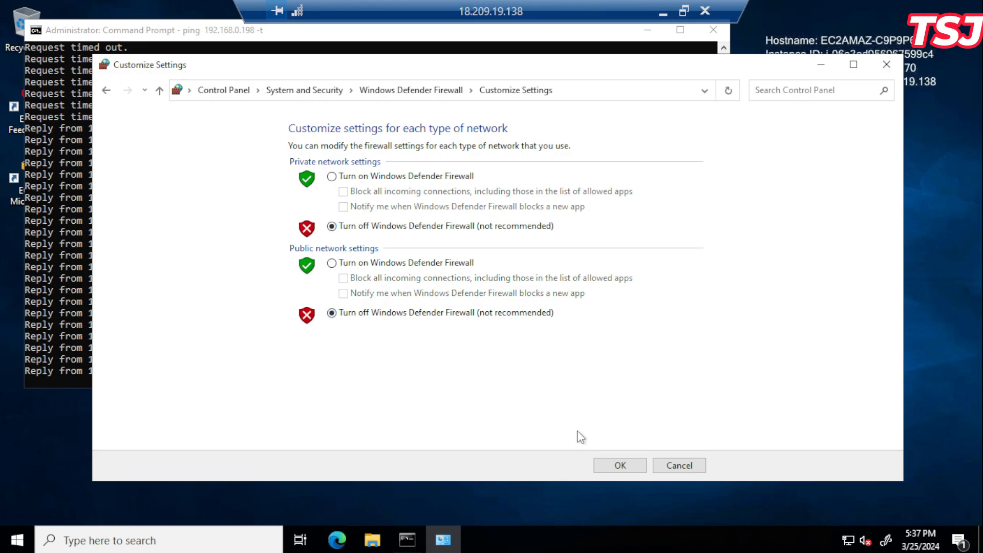
left_click(617, 465)
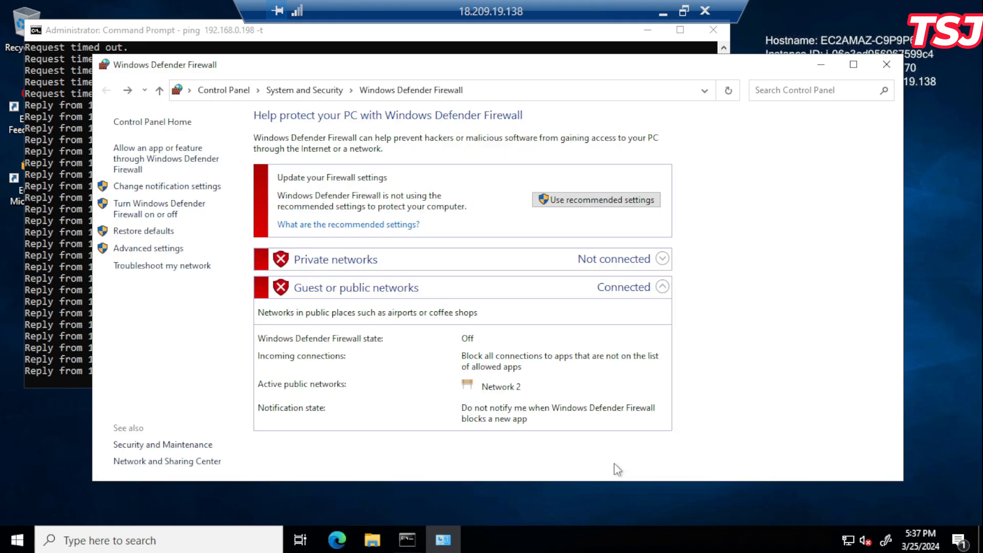
left_click(888, 62)
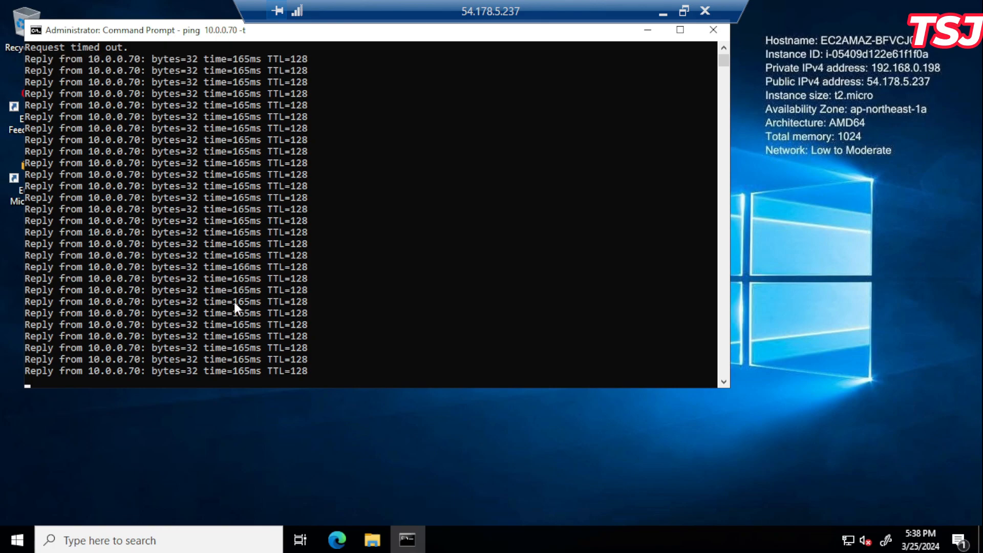
Return to the AWS console in the browser and open the list of running EC2 instances in the Tokyo region
left_click(661, 11)
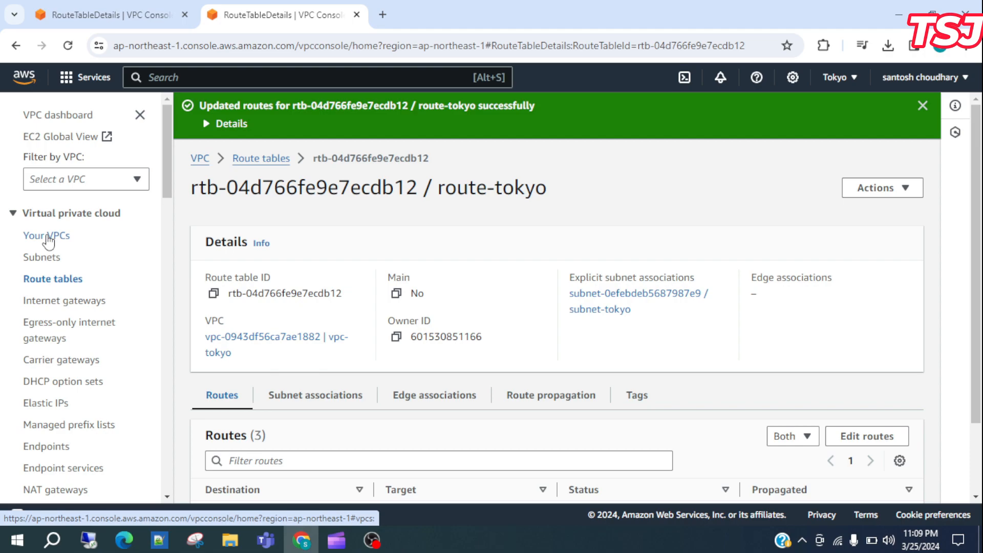
left_click(280, 76)
type("ec2")
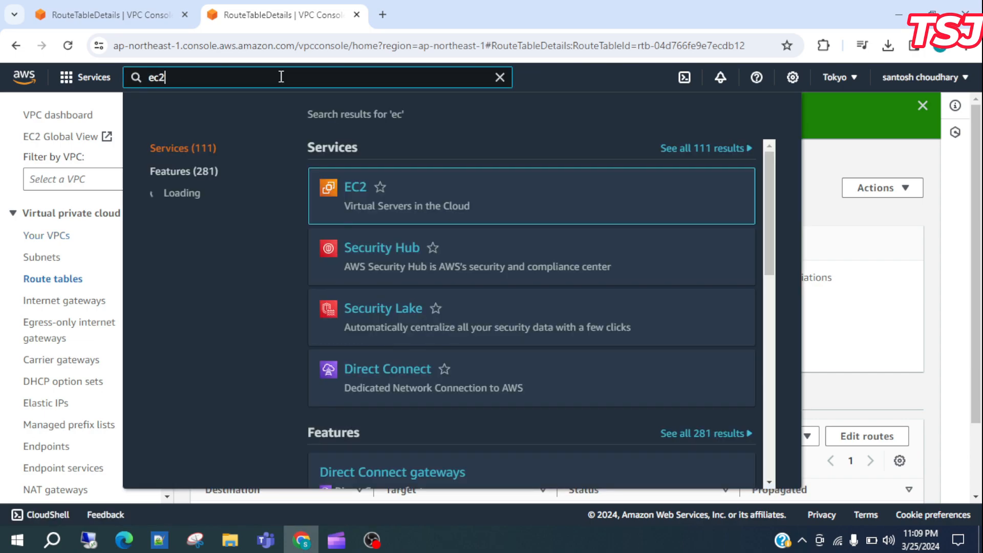
left_click(351, 188)
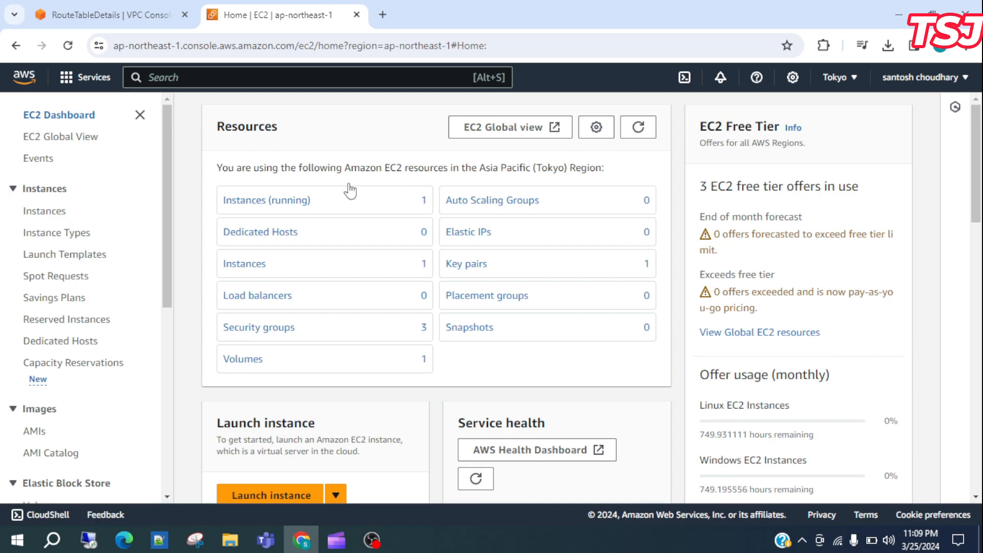
left_click(300, 202)
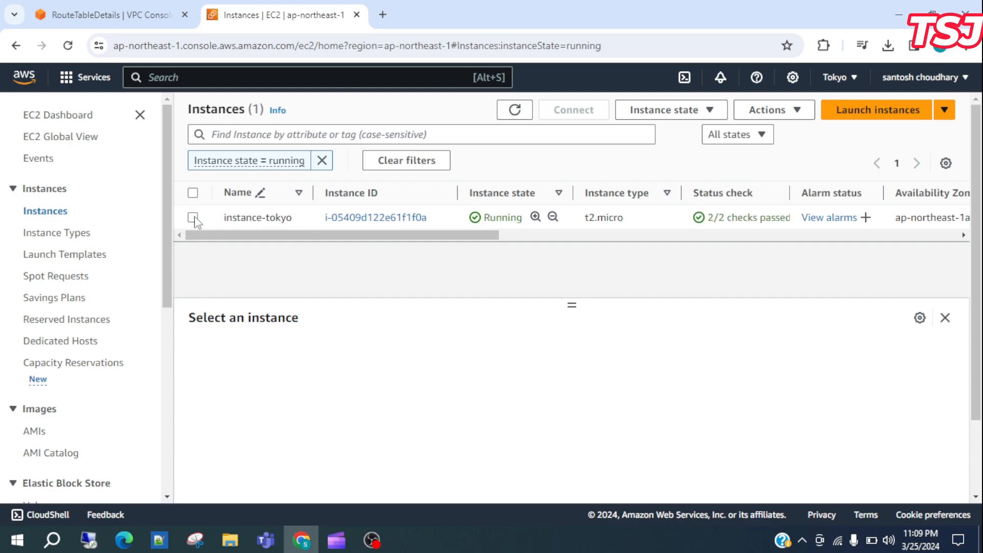
Terminate the instance-tokyo EC2 instance and confirm the termination
left_click(563, 217)
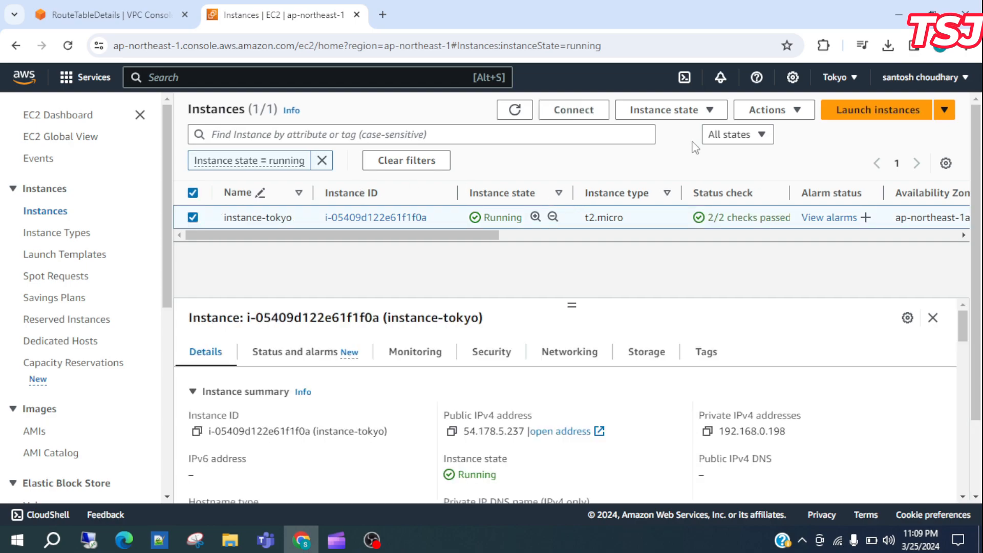
left_click(696, 114)
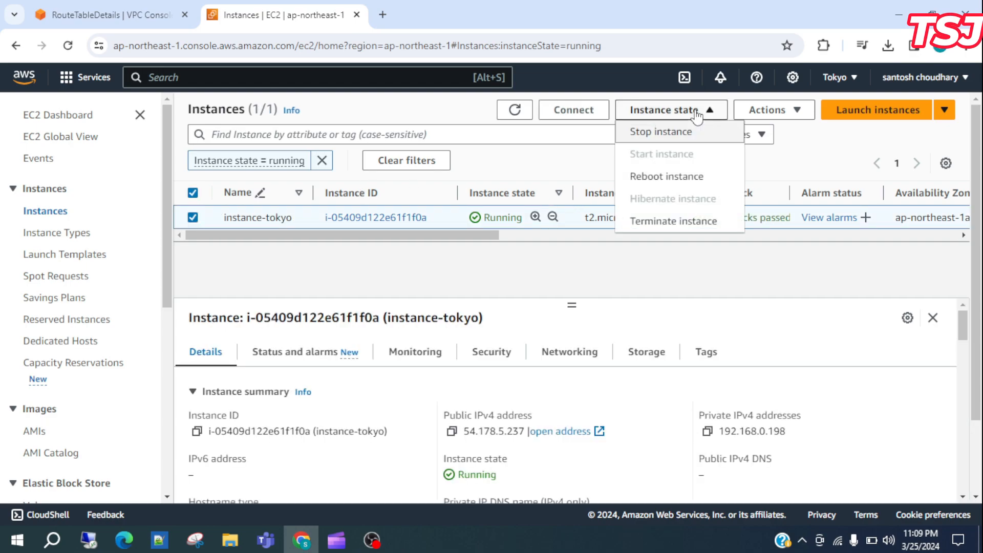
left_click(684, 222)
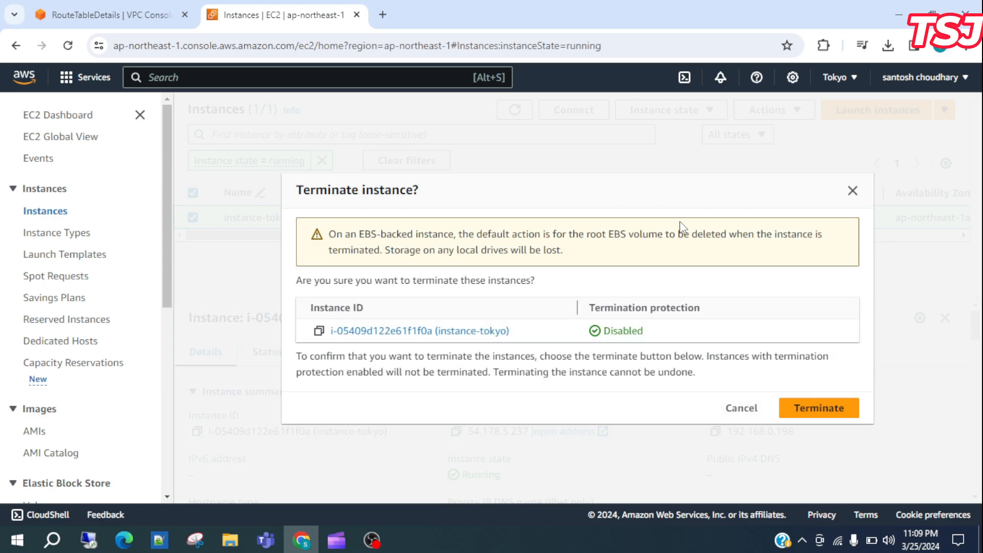
left_click(821, 412)
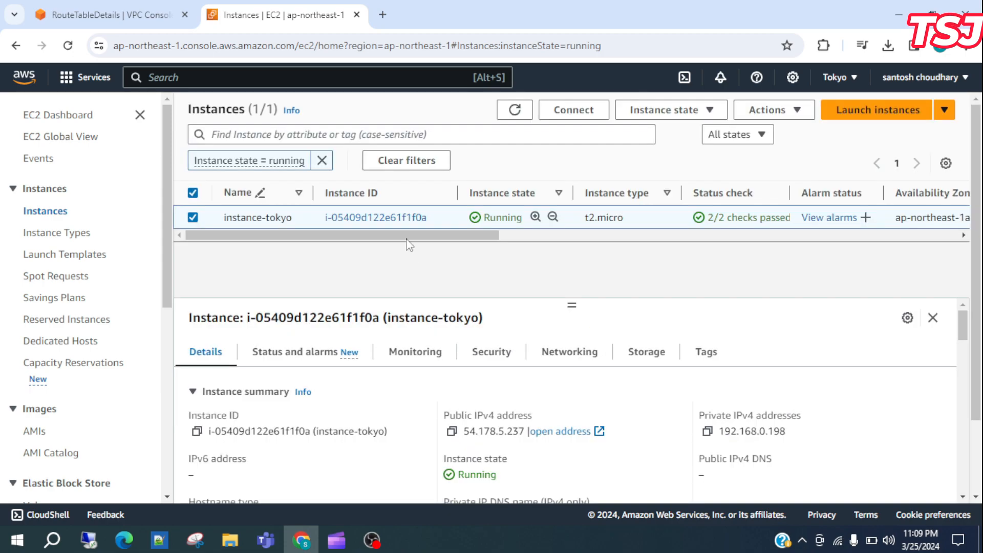
Switch to the N. Virginia console session and open its EC2 instances list
left_click(105, 20)
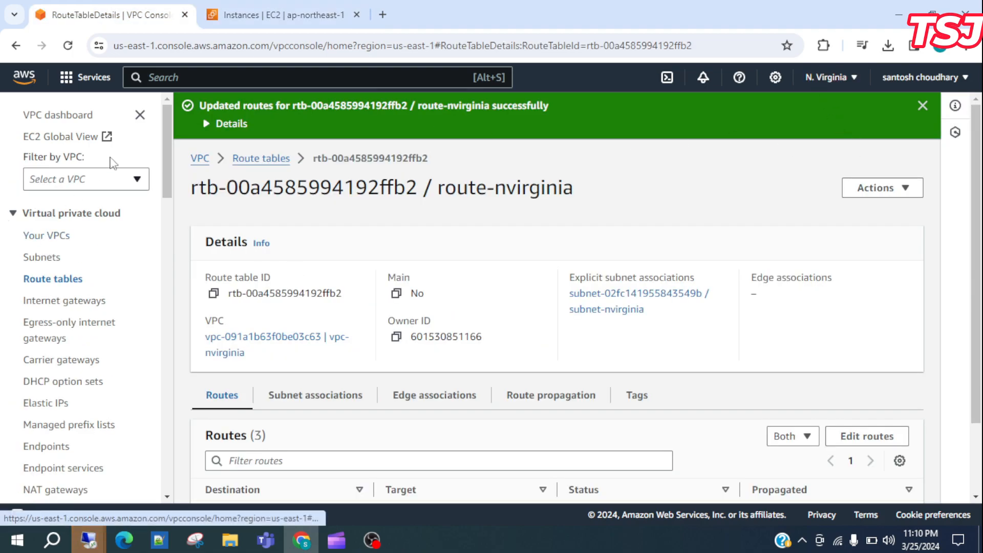
left_click(242, 82)
type("ec2")
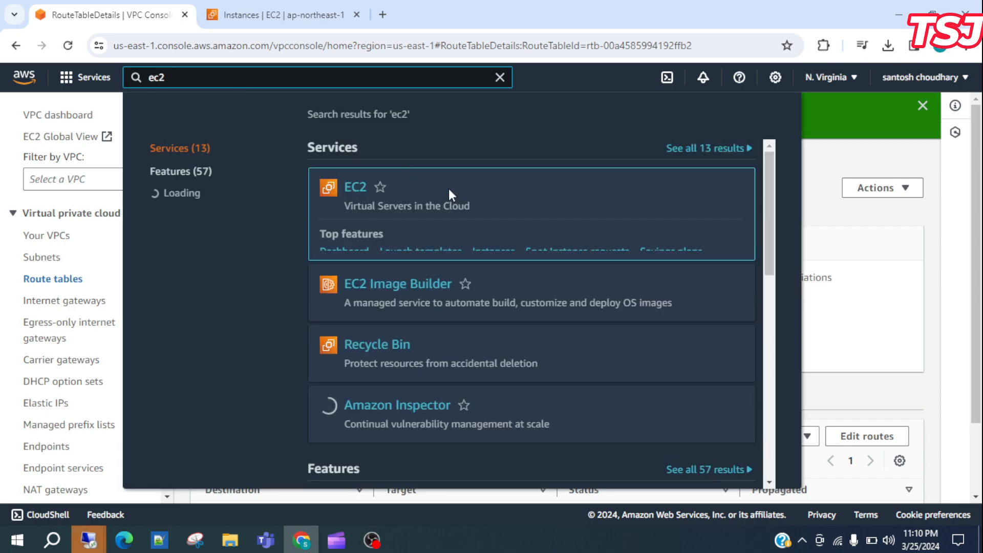
left_click(350, 188)
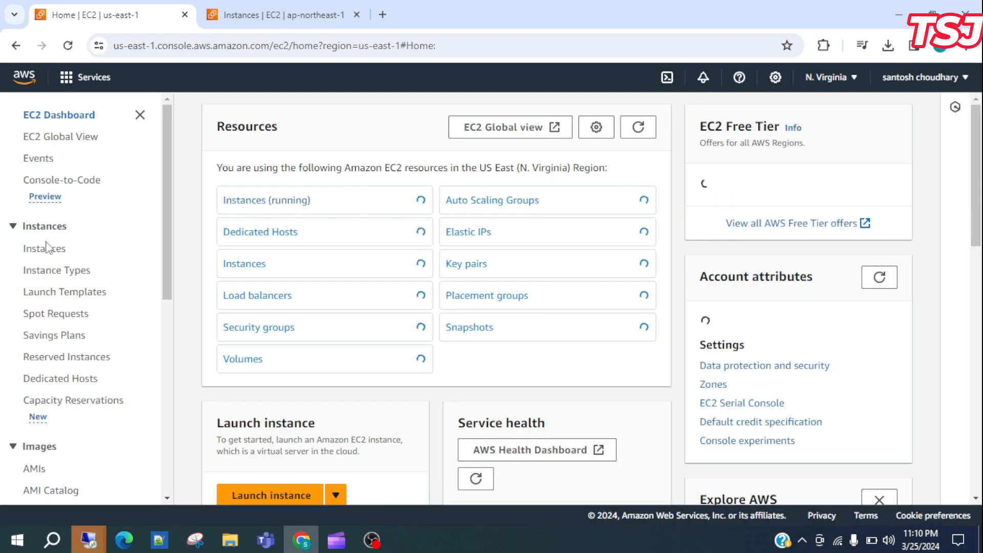
left_click(48, 248)
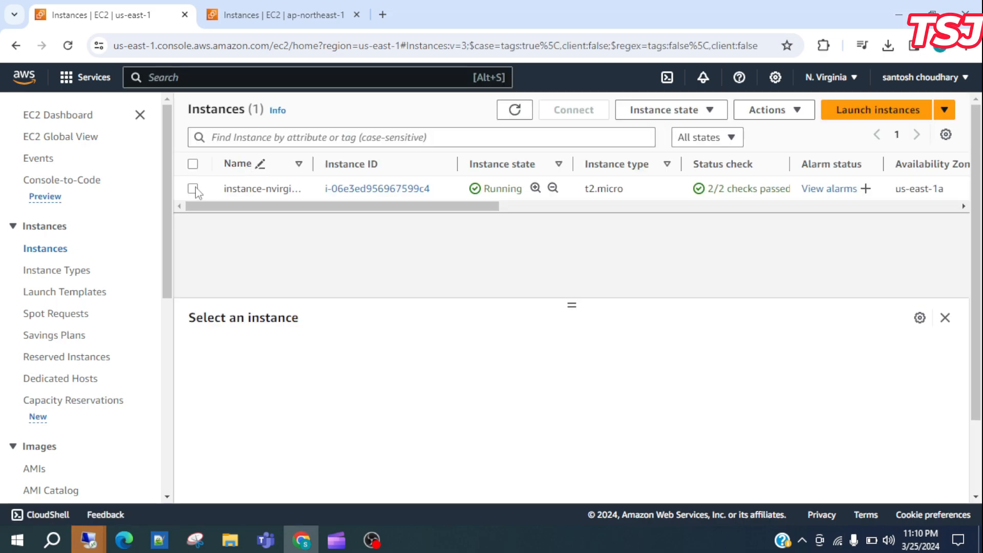
Terminate the instance-nvirginia EC2 instance and confirm the termination
left_click(193, 189)
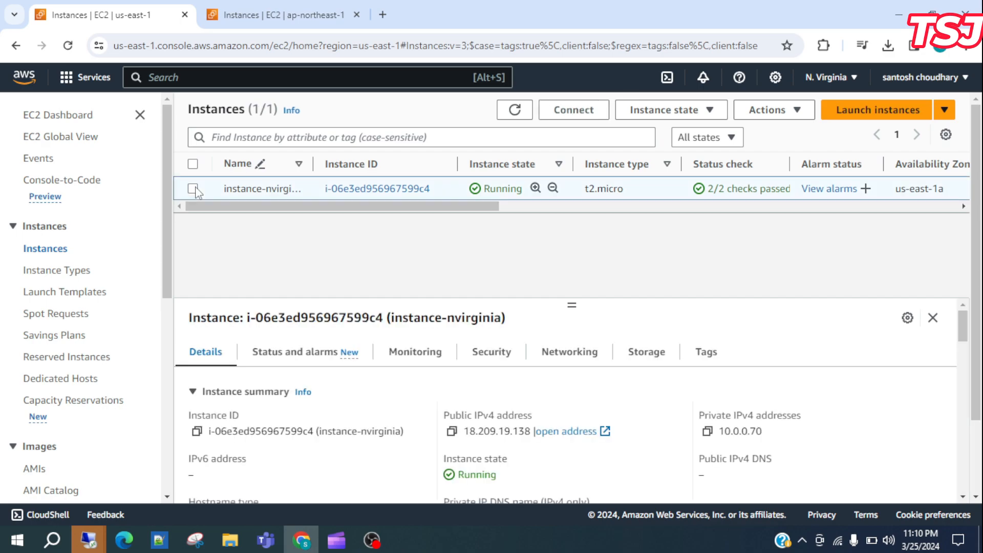
left_click(646, 116)
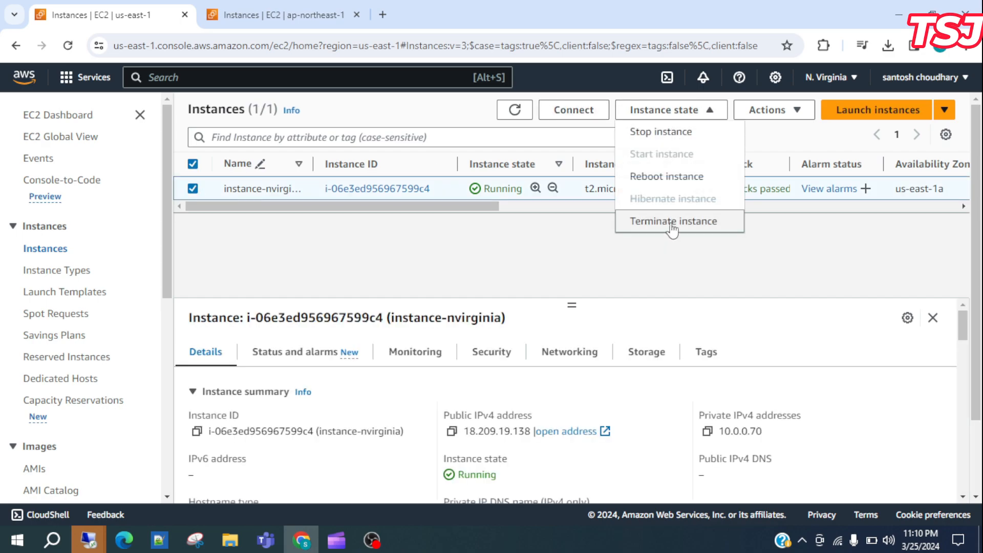
left_click(671, 223)
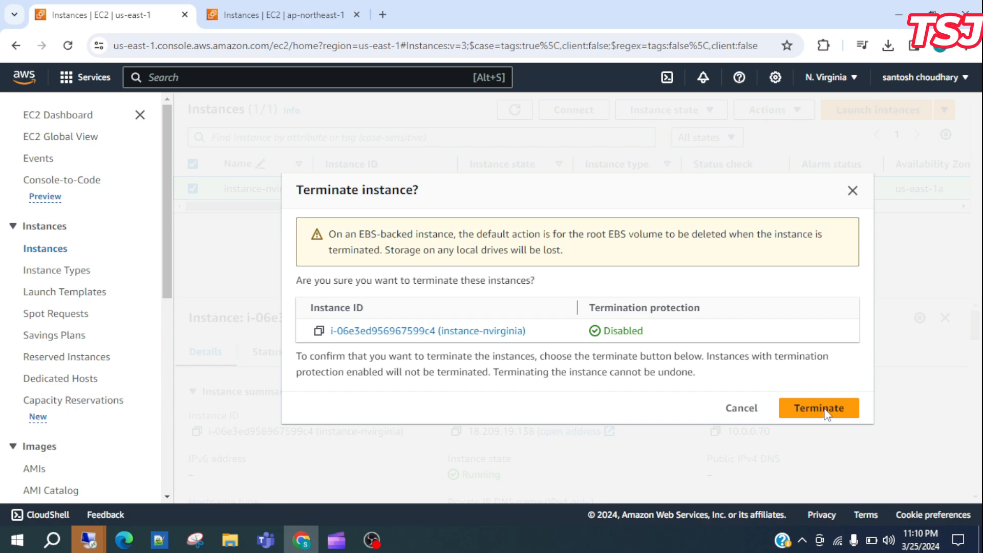
left_click(819, 408)
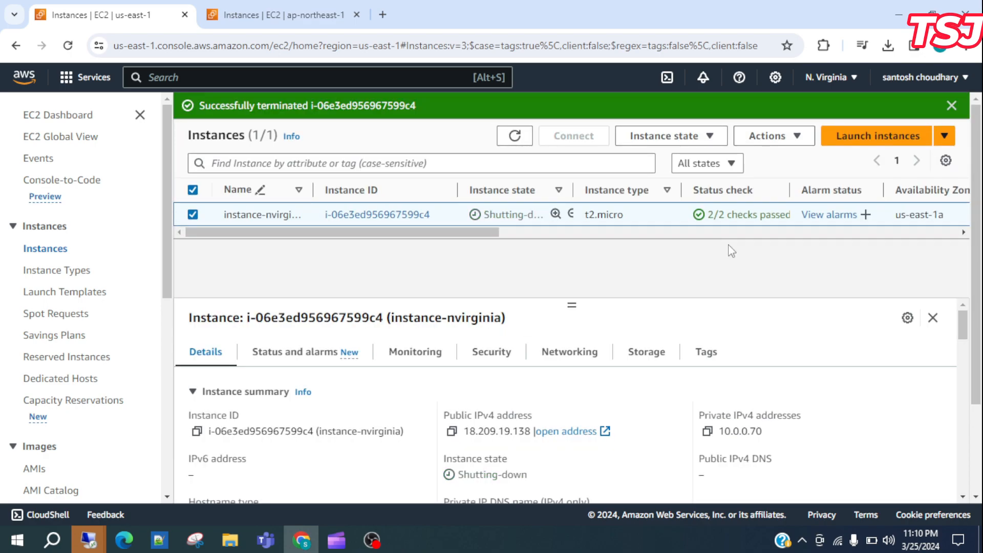
scroll(67, 404, "down", 5)
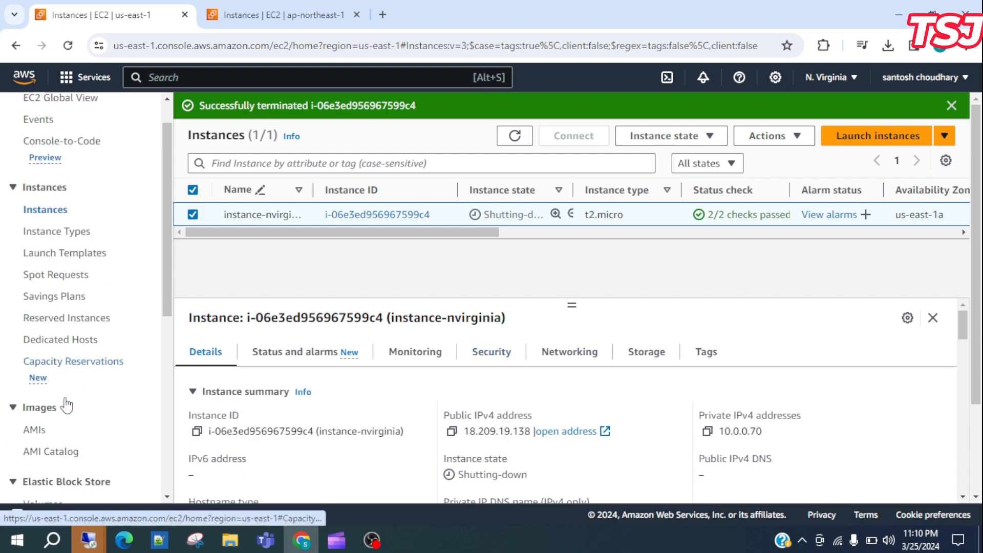
scroll(135, 299, "up", 2)
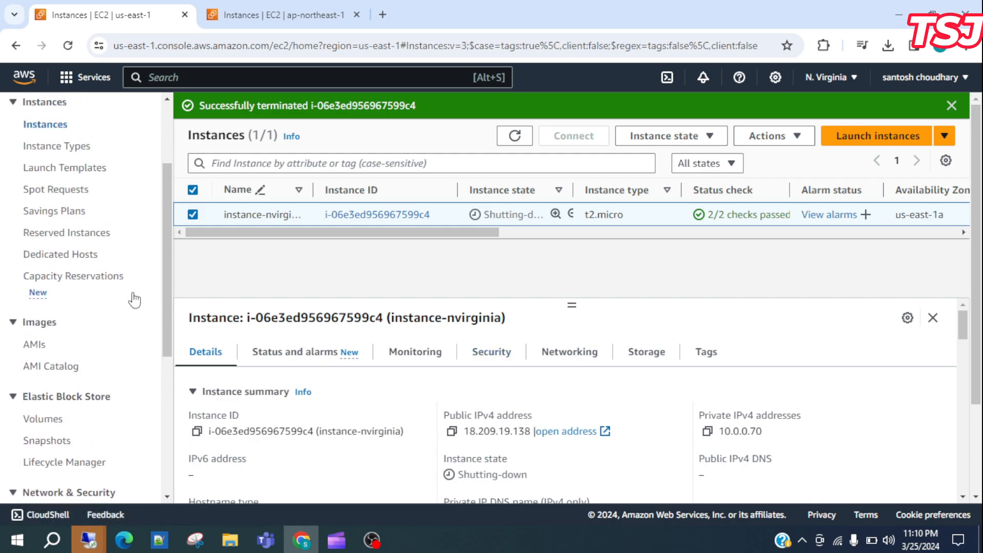
Open the list of VPC peering connections for the N. Virginia region
left_click(322, 85)
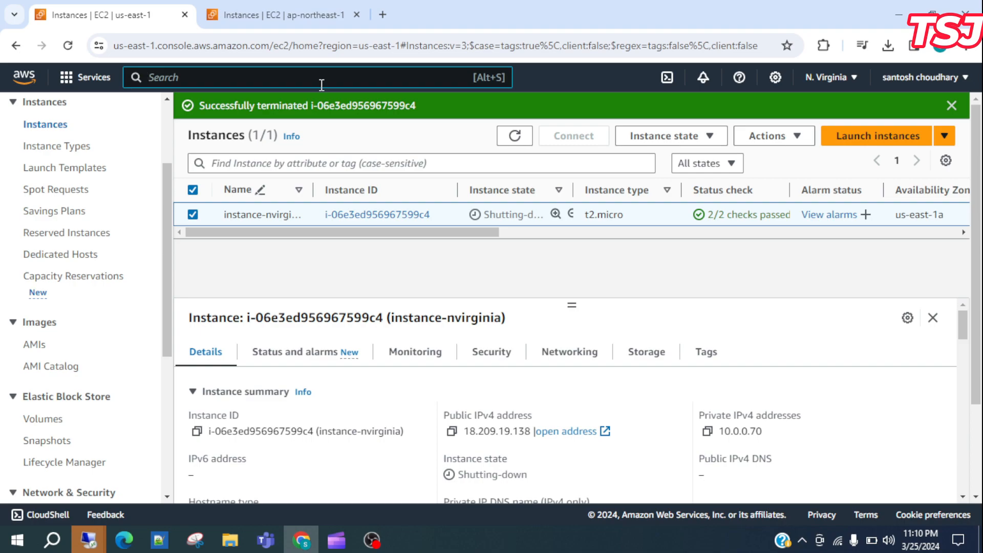
type("vpc")
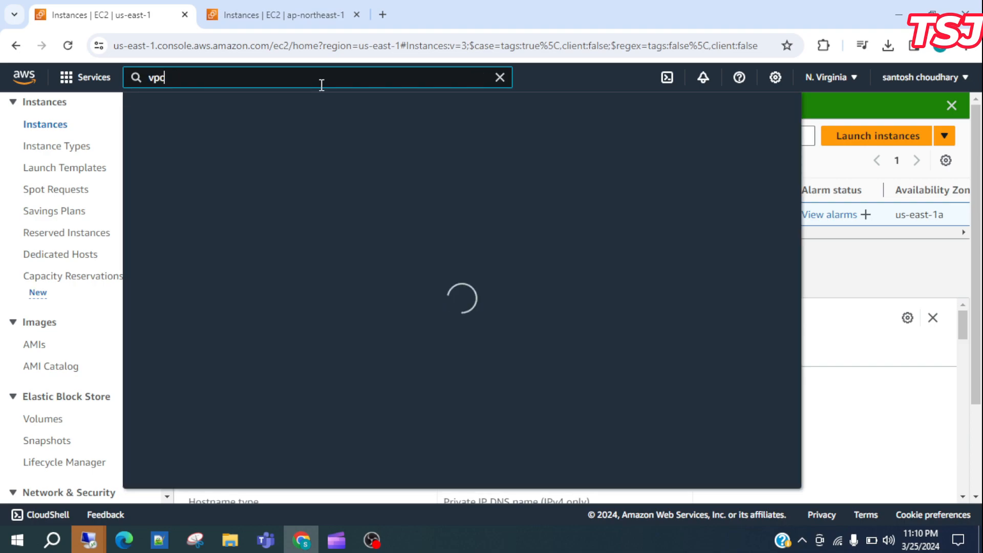
key("Return")
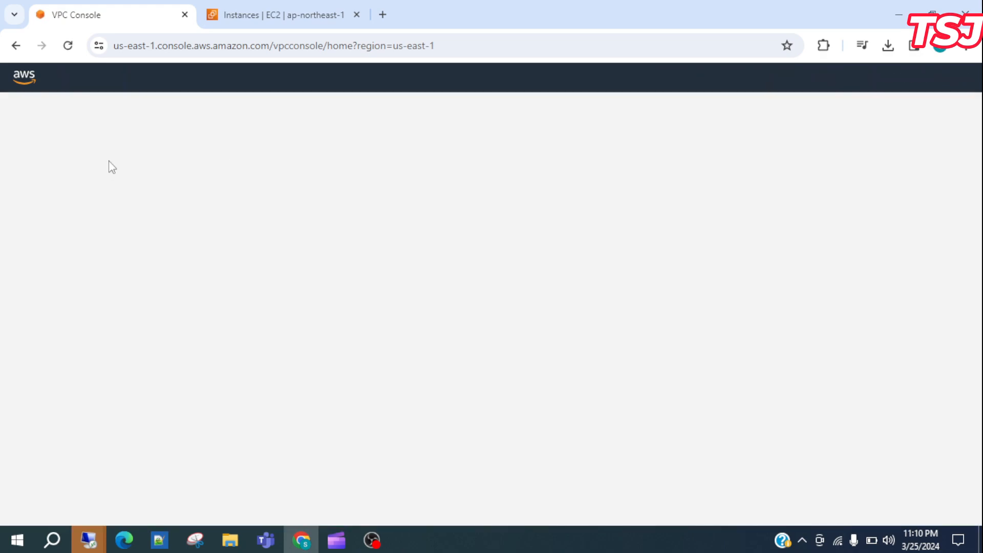
scroll(56, 425, "down", 1)
scroll(56, 425, "down", 2)
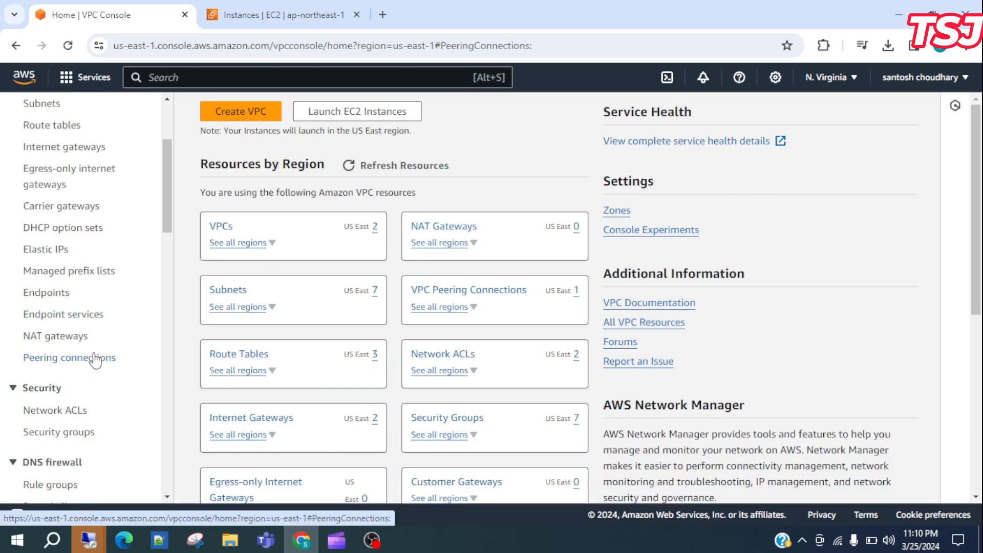
left_click(96, 359)
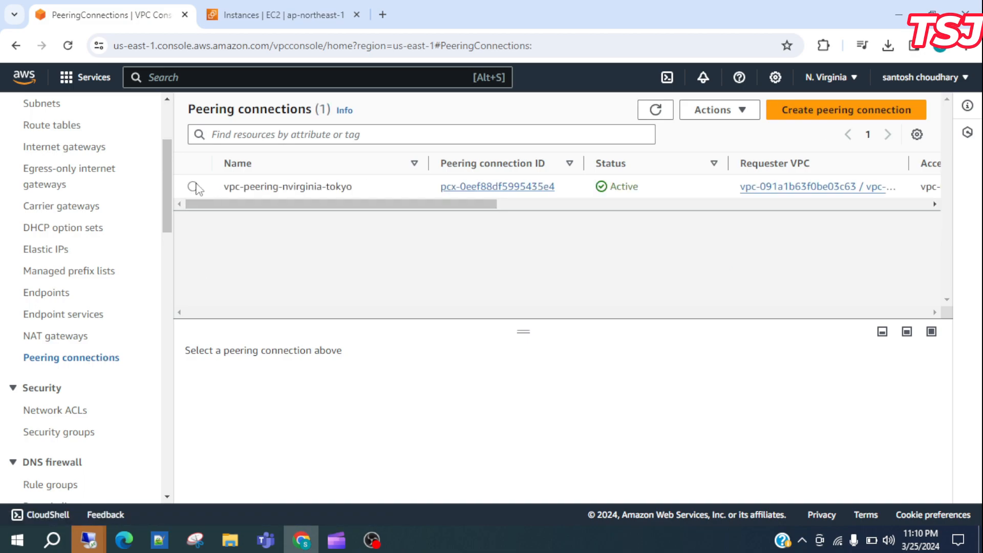
Delete the vpc-peering-nvirginia-tokyo peering connection along with its related route table entries, confirm the deletion, and reload the list
left_click(193, 186)
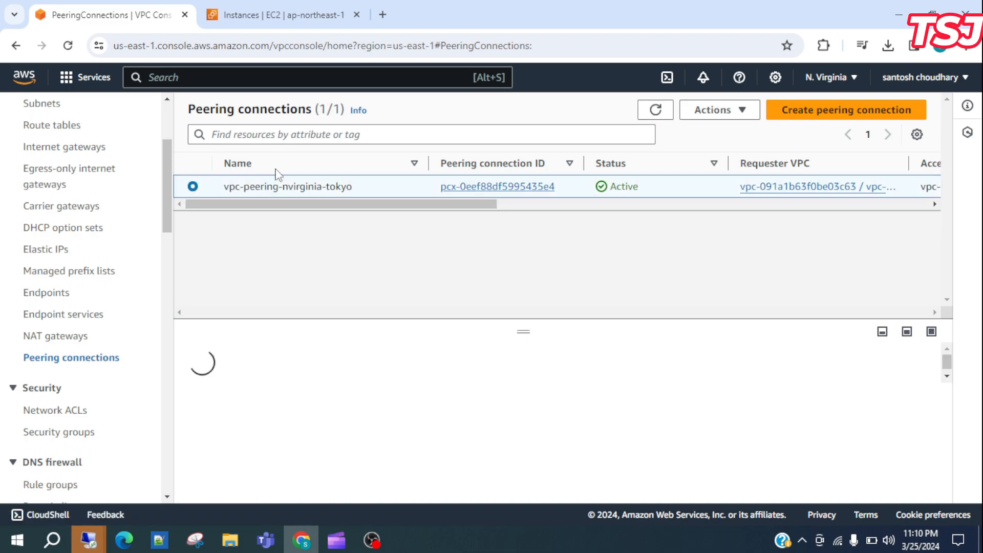
left_click(711, 113)
left_click(716, 244)
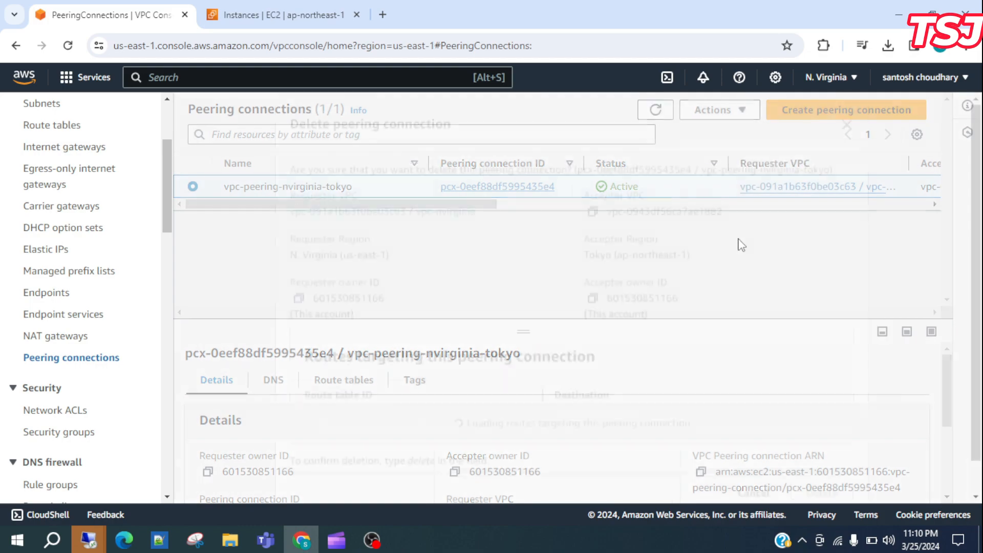
scroll(492, 412, "down", 3)
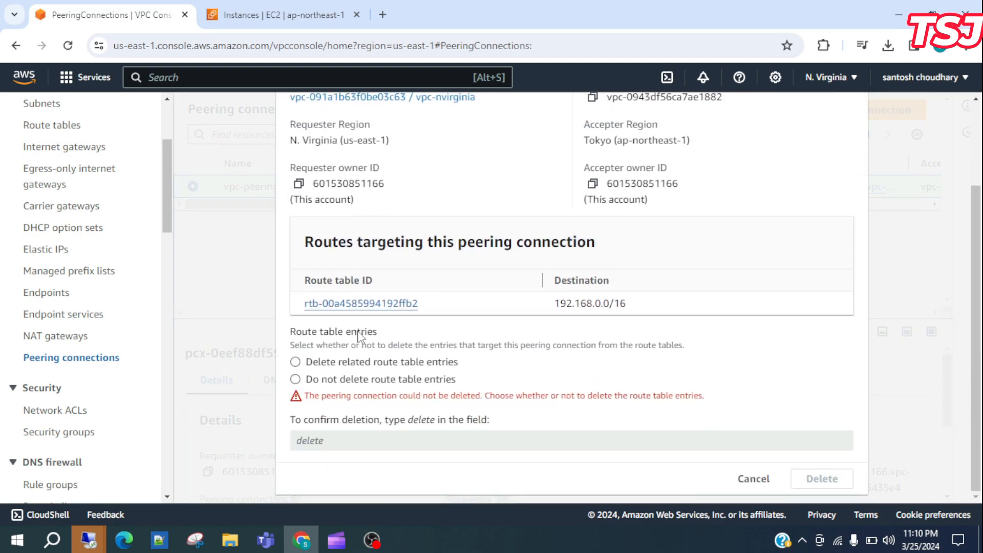
left_click(359, 362)
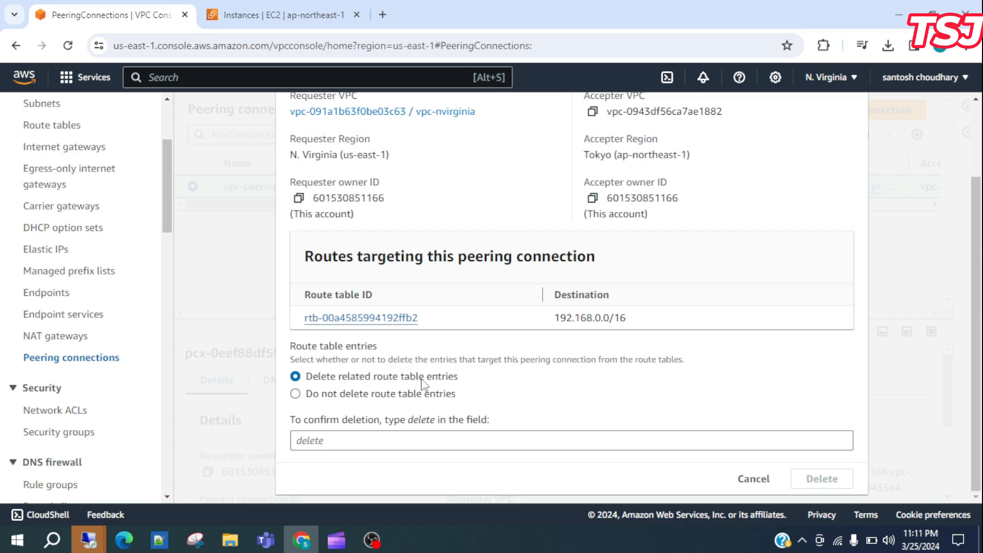
left_click(394, 435)
type("delete")
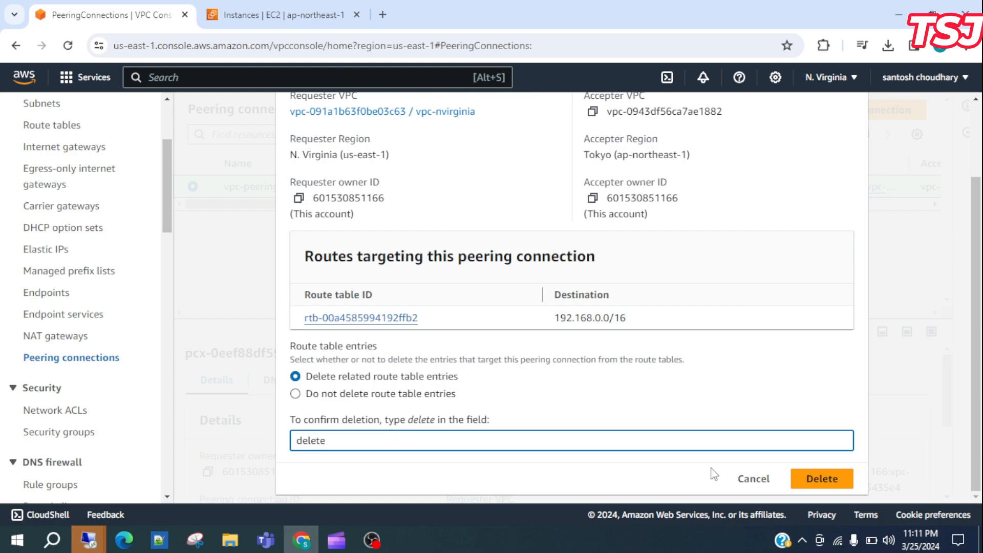
left_click(831, 478)
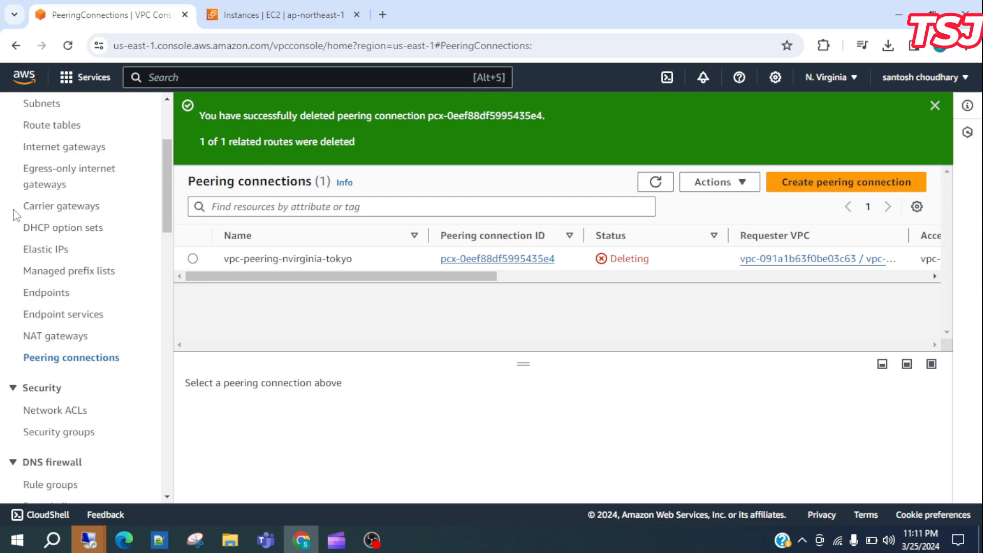
left_click(72, 49)
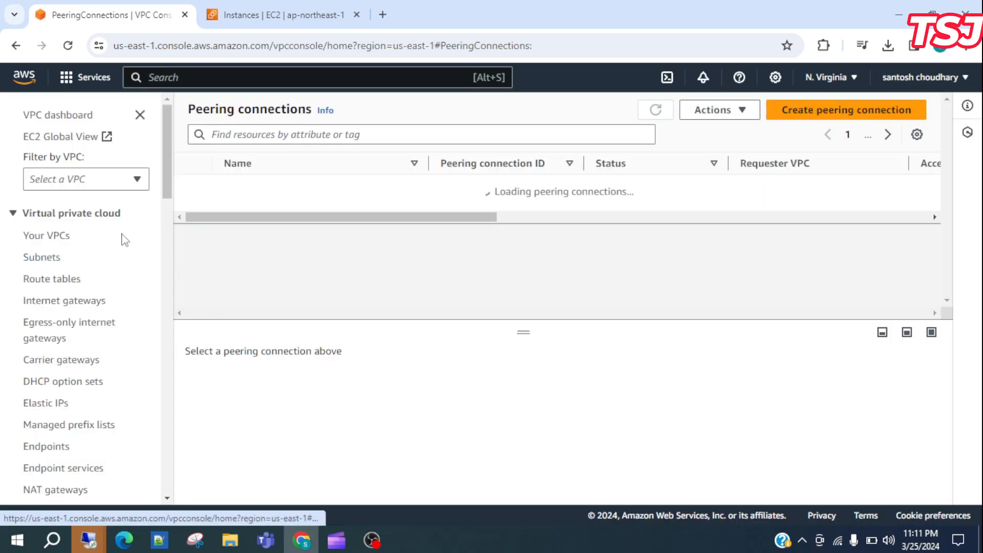
Try to delete the vpc-nvirginia VPC and dismiss the ended Remote Desktop session message
left_click(47, 236)
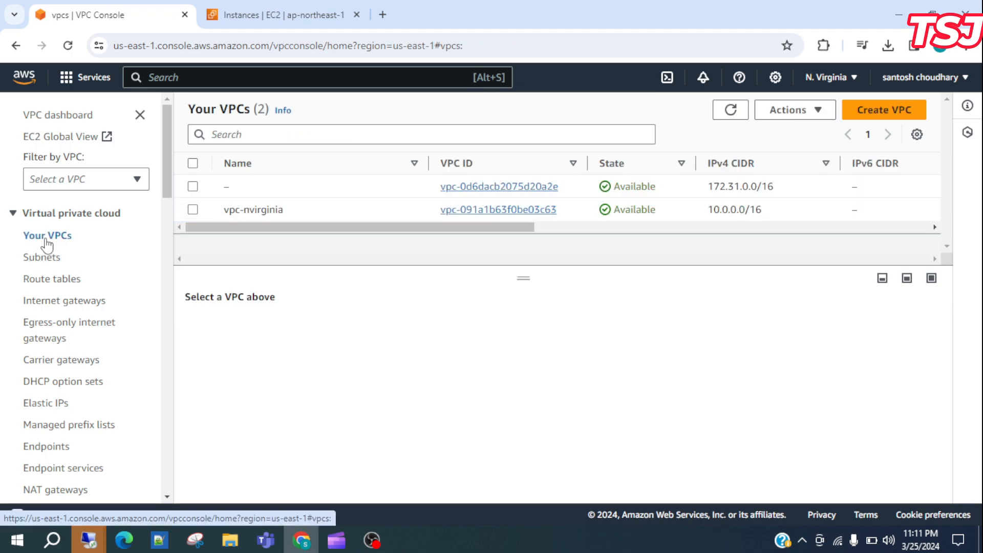
left_click(192, 209)
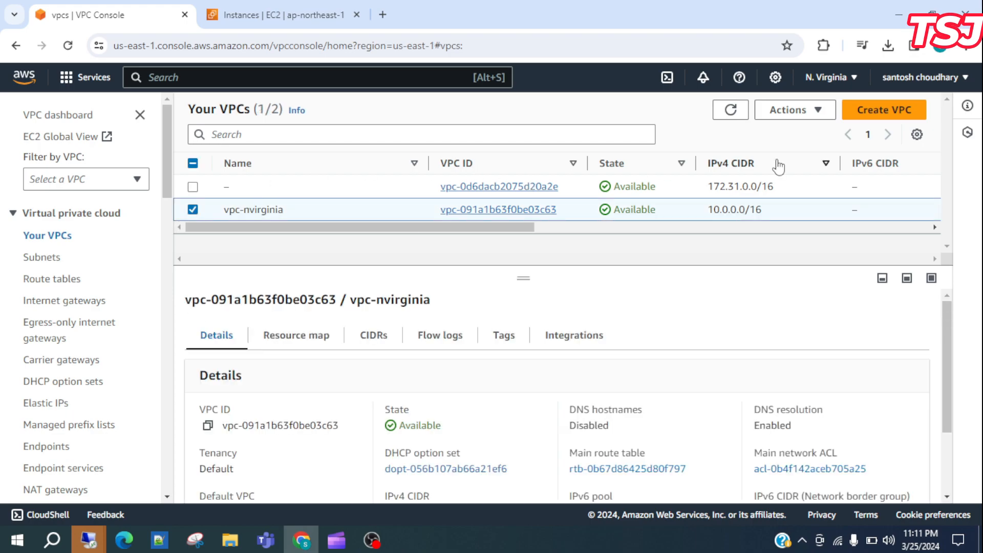
left_click(807, 115)
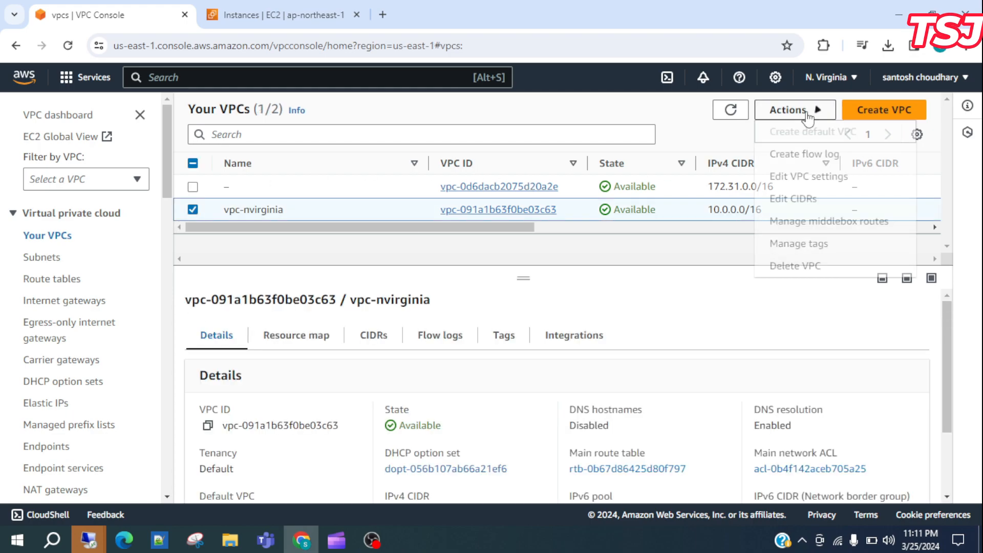
left_click(793, 267)
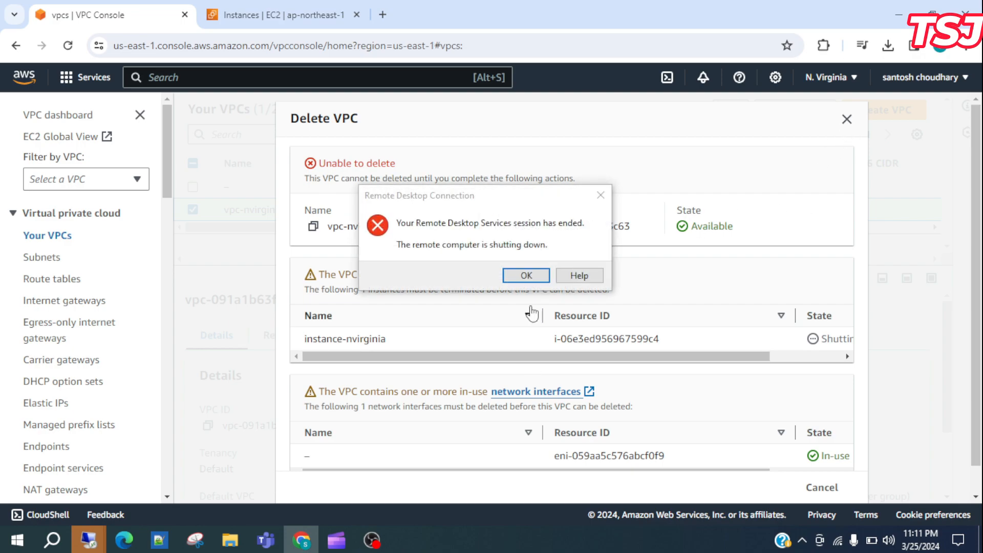
left_click(527, 276)
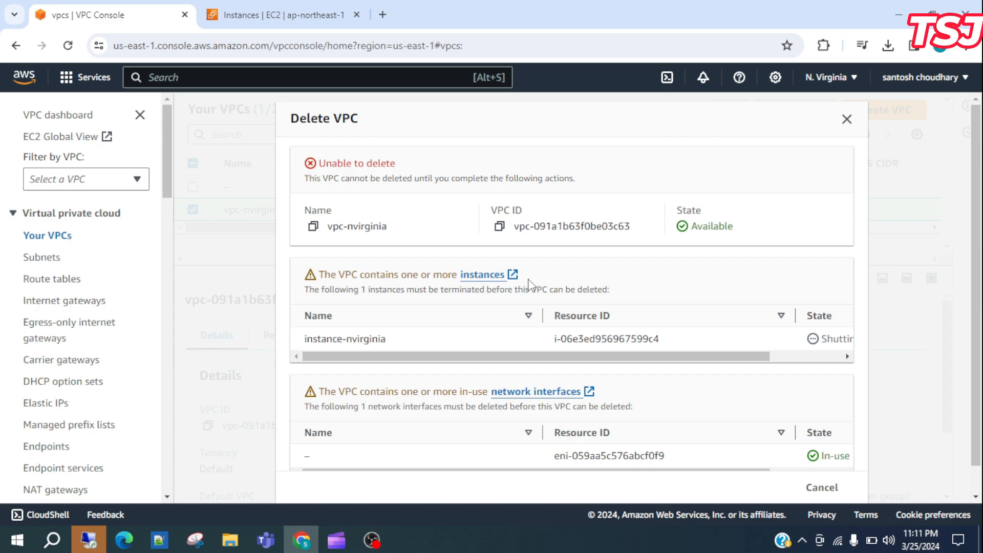
Refresh the Tokyo EC2 instances page and the N. Virginia VPC list
left_click(264, 16)
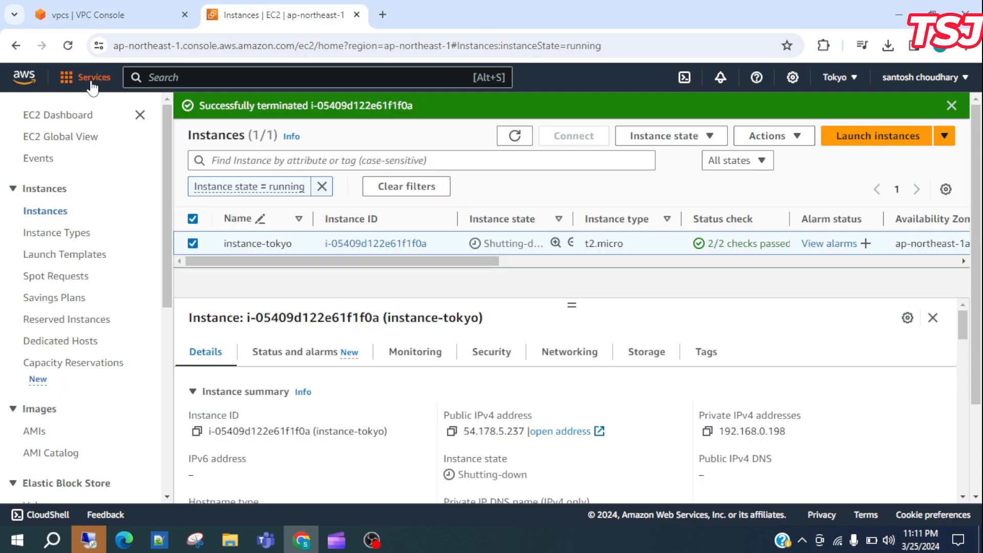
left_click(67, 45)
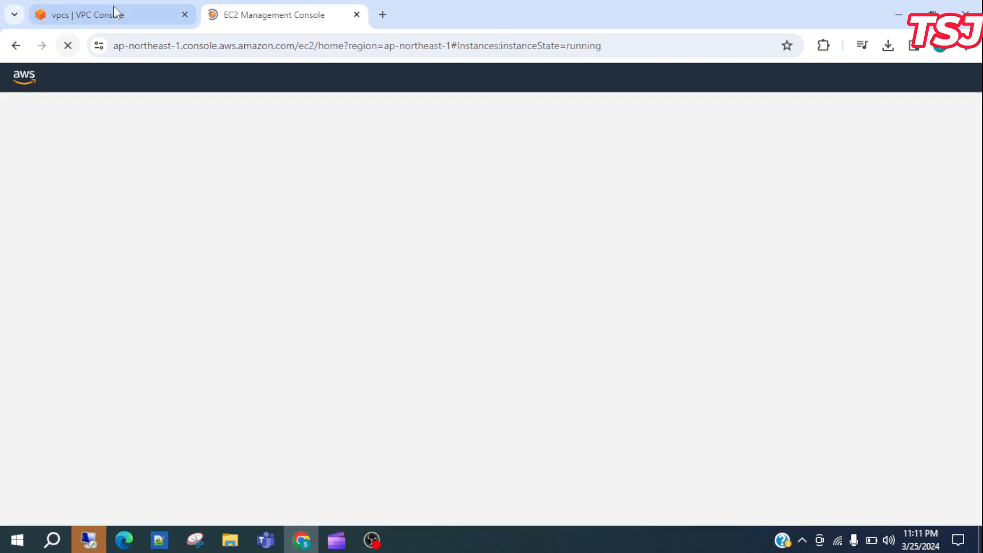
left_click(114, 13)
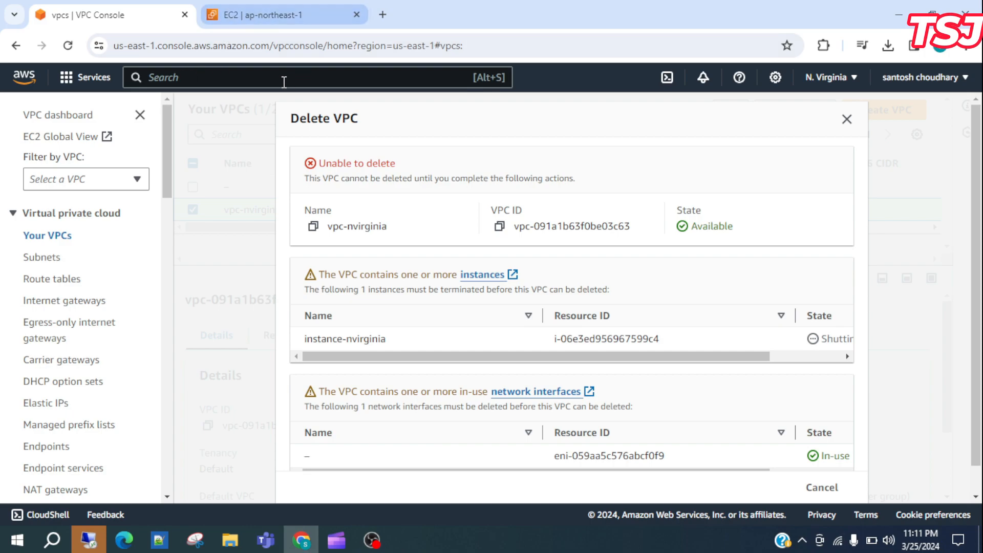
left_click(68, 46)
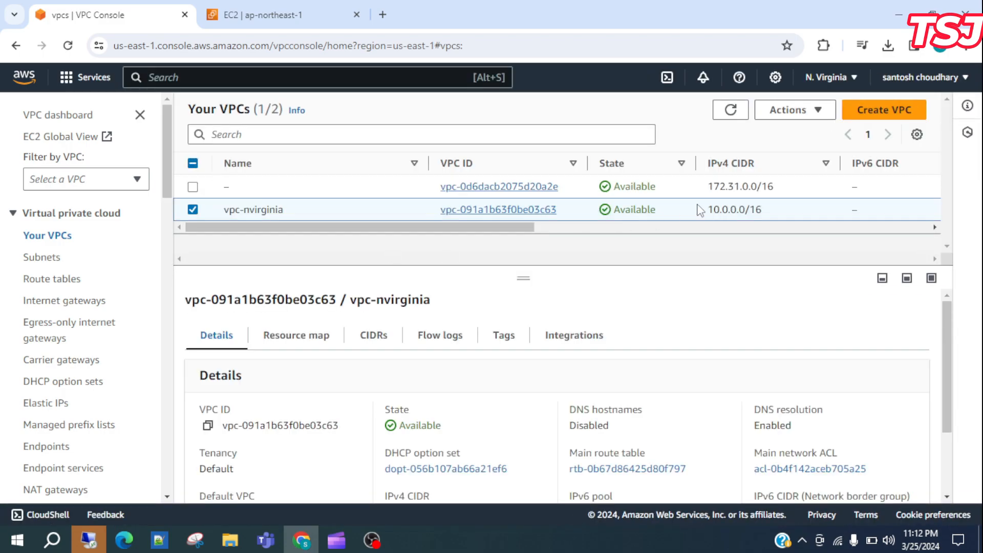
Try to detach the igw-nvirginia internet gateway from its VPC
left_click(58, 303)
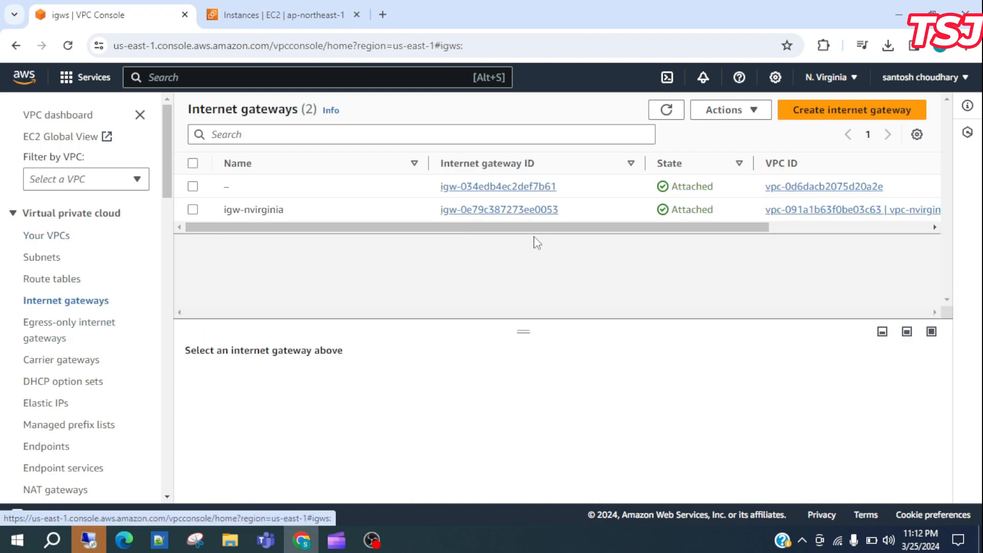
left_click(193, 210)
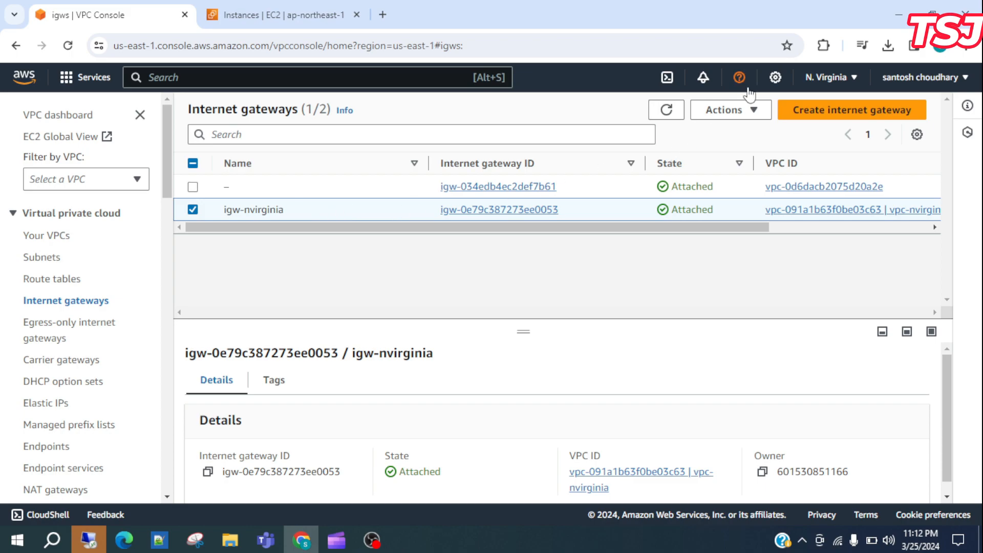
left_click(750, 113)
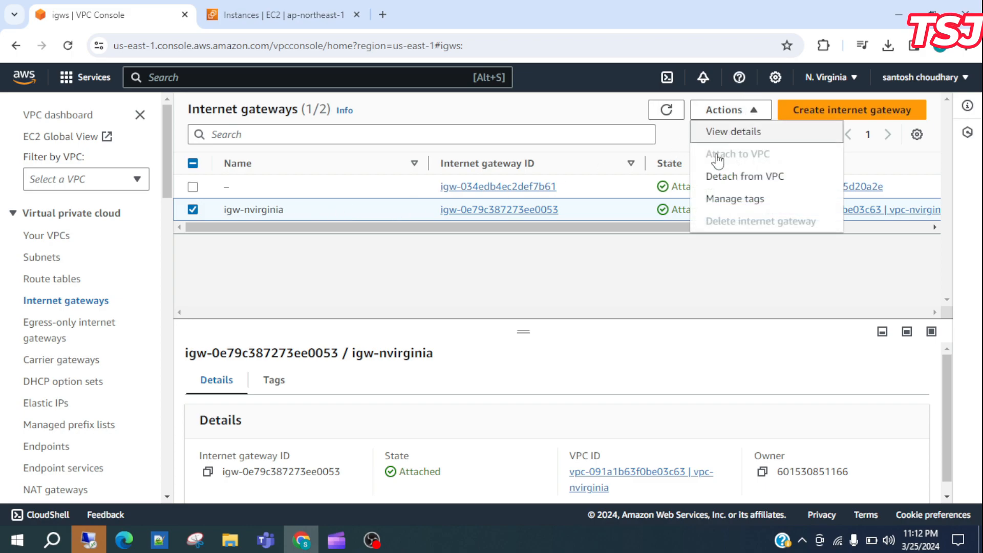
left_click(745, 177)
left_click(709, 383)
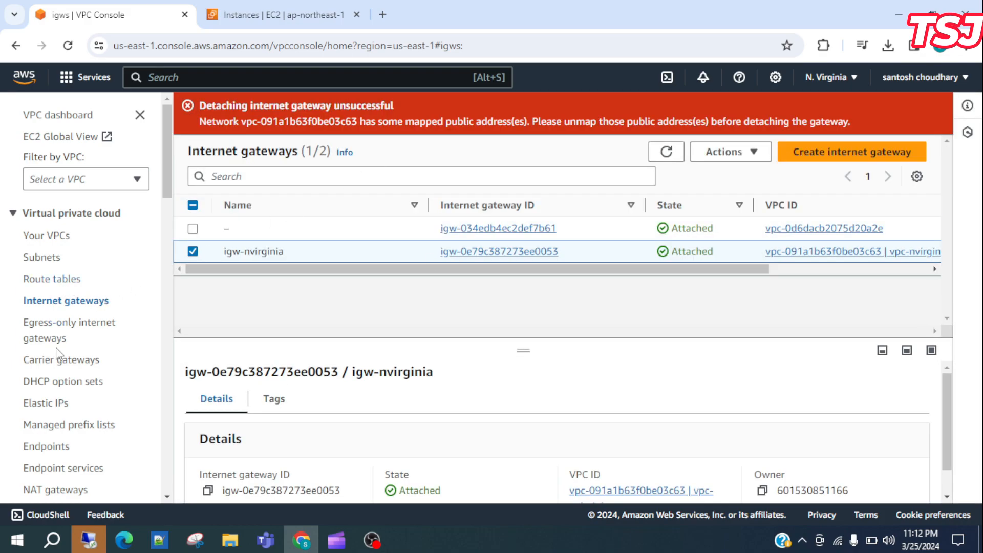
Reload the N. Virginia VPC console and check the status of the vpc-peering-nvirginia-tokyo peering connection
left_click(74, 47)
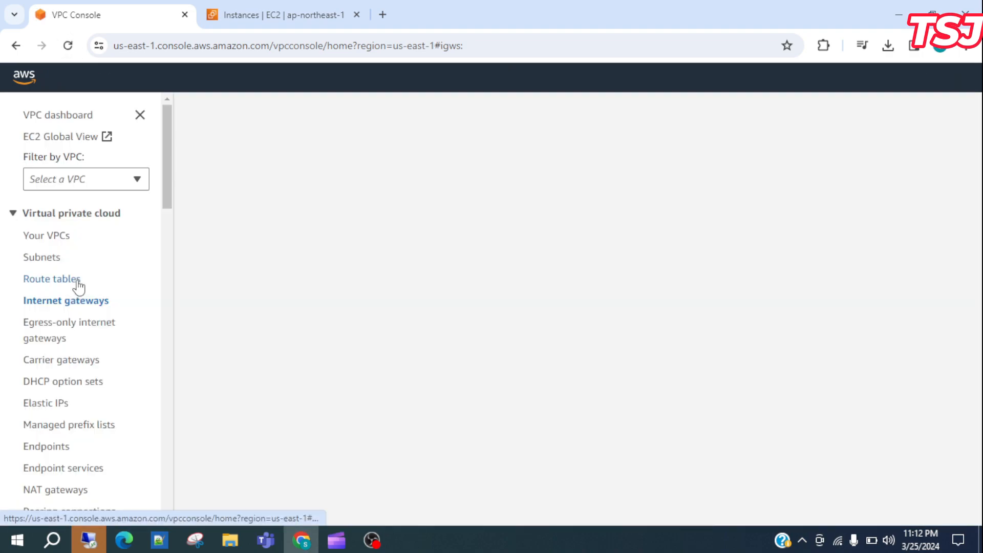
scroll(63, 460, "down", 3)
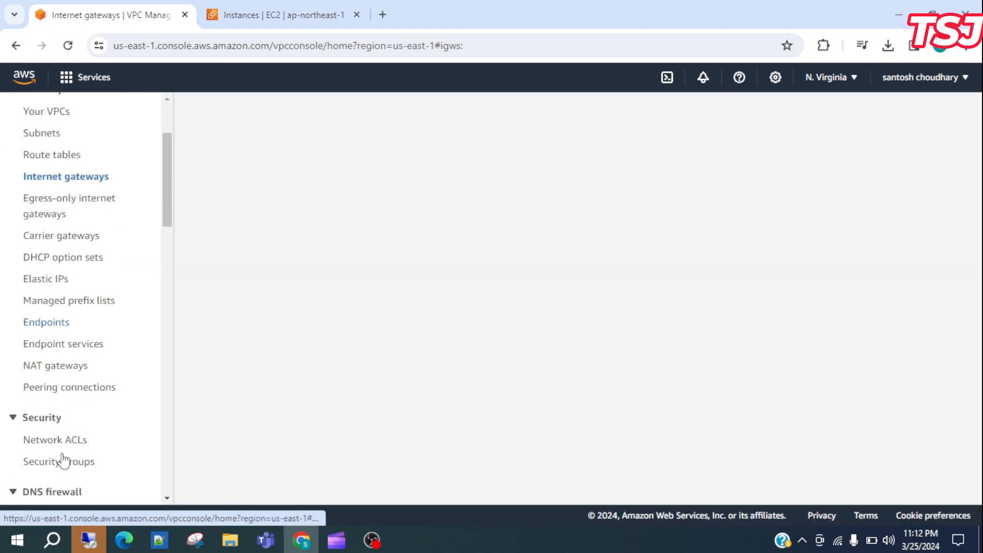
left_click(82, 352)
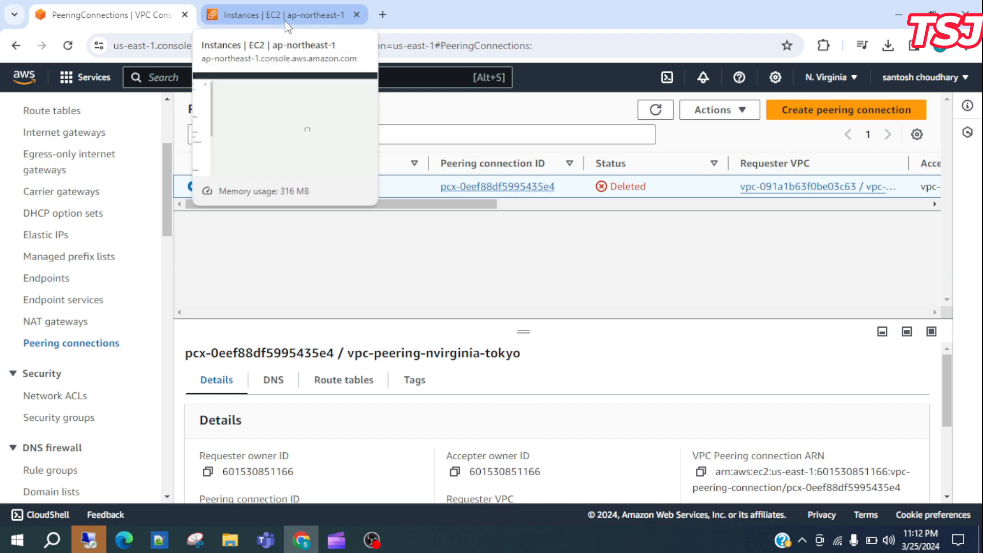
scroll(77, 230, "up", 3)
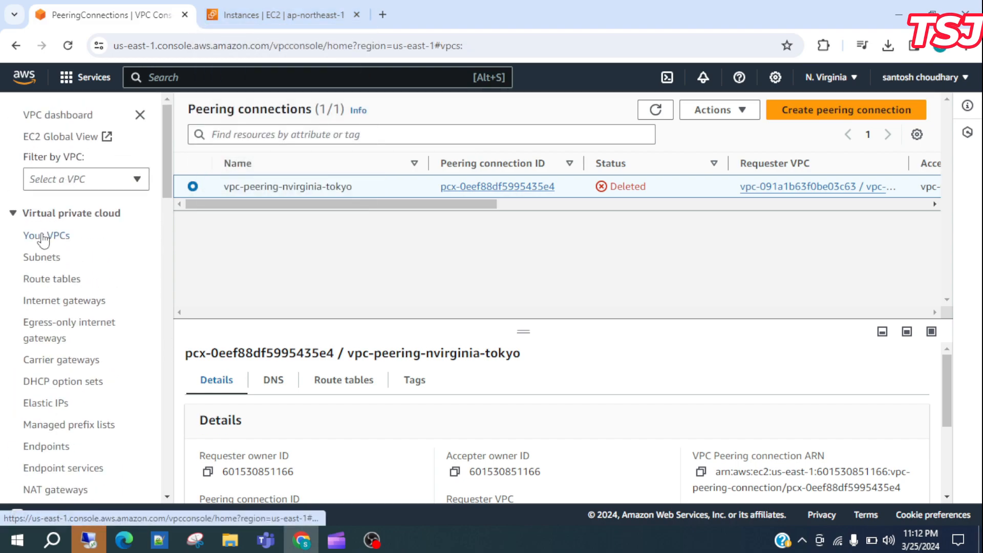
Try again to delete the vpc-nvirginia VPC and review the instances and network interfaces blocking its deletion
left_click(45, 236)
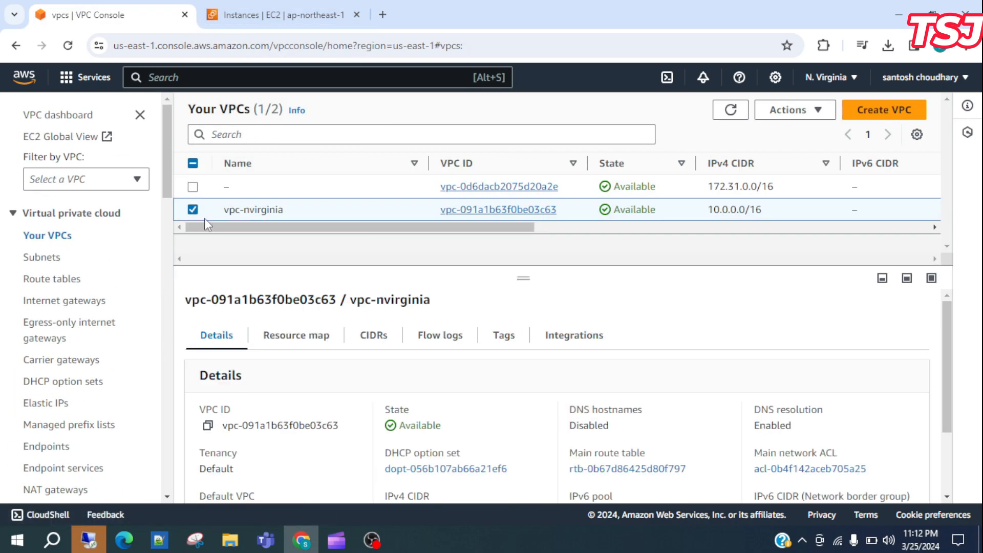
left_click(817, 112)
left_click(809, 267)
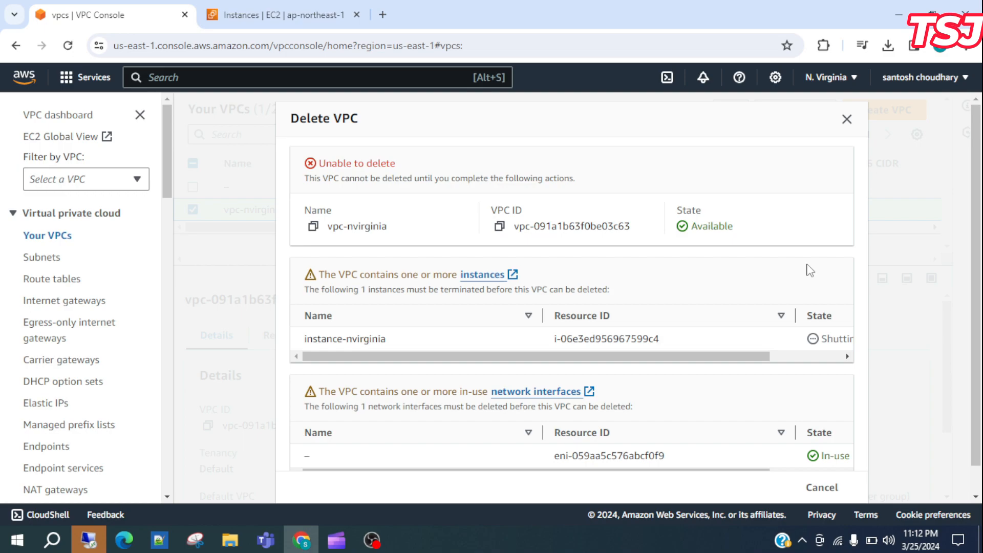
scroll(652, 397, "down", 1)
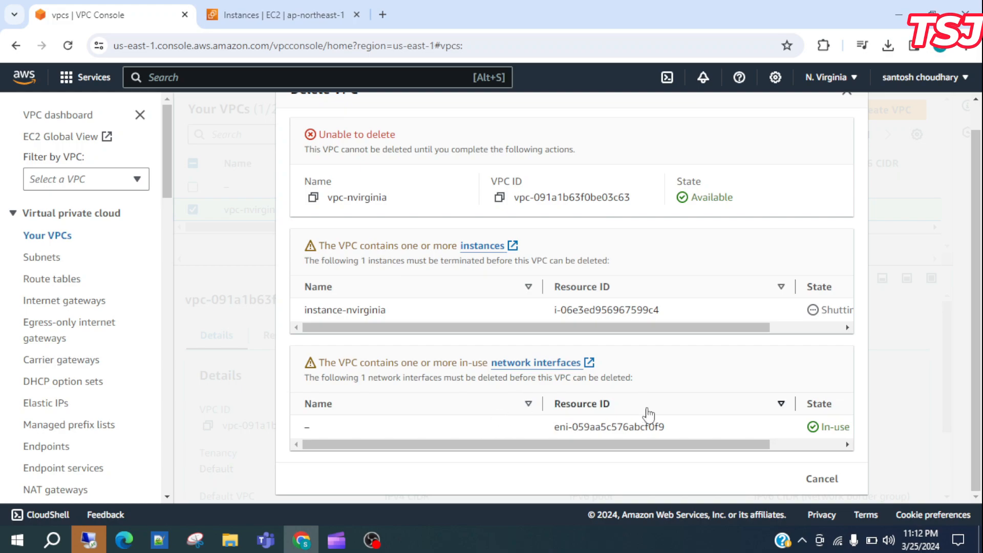
scroll(648, 414, "right", 2)
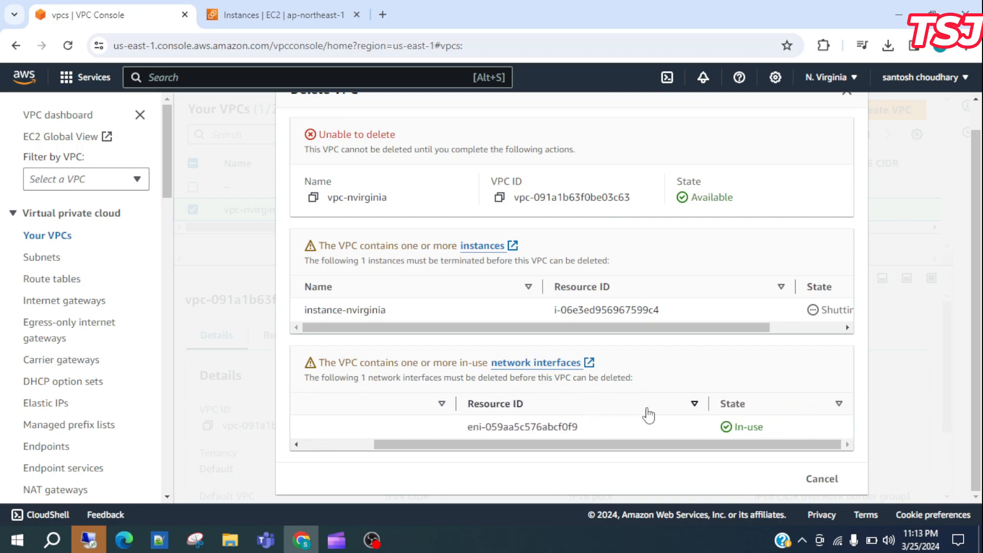
scroll(649, 414, "left", 3)
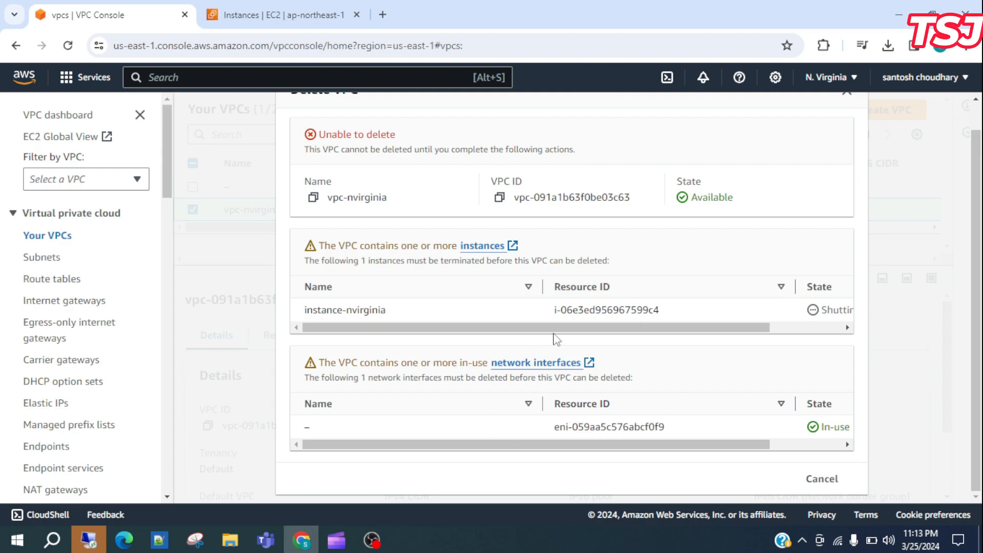
Reload the Tokyo EC2 instances page and open the VPC console for the Tokyo region
left_click(266, 4)
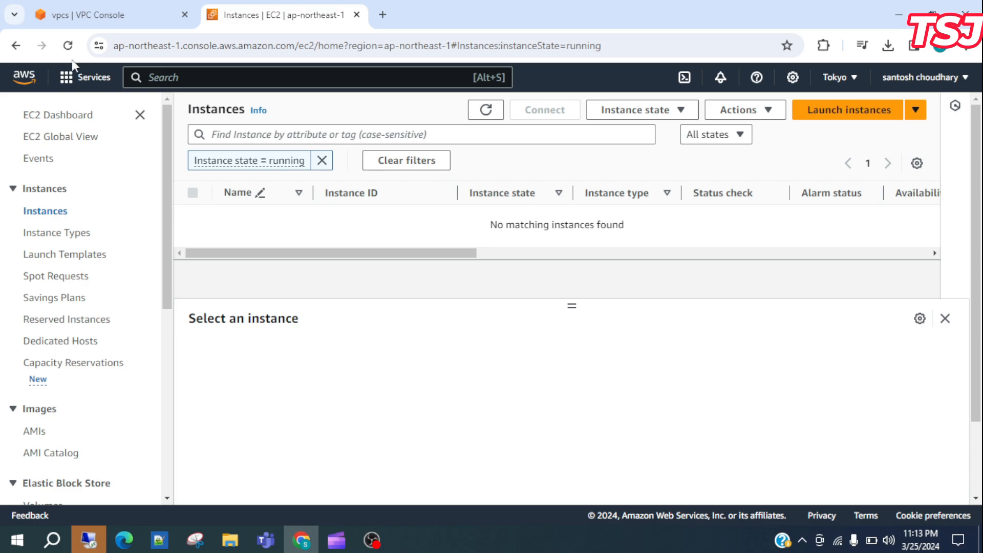
left_click(68, 45)
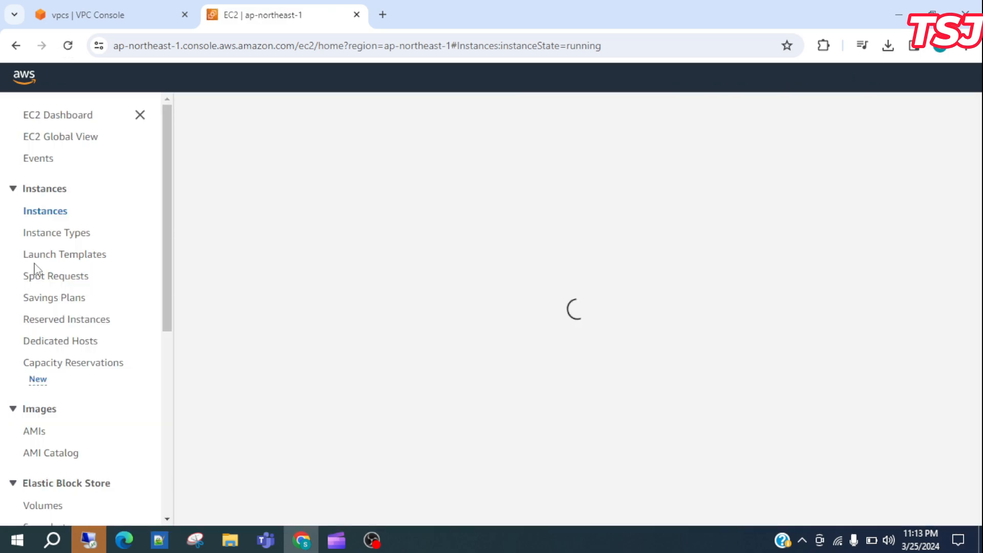
scroll(57, 447, "down", 2)
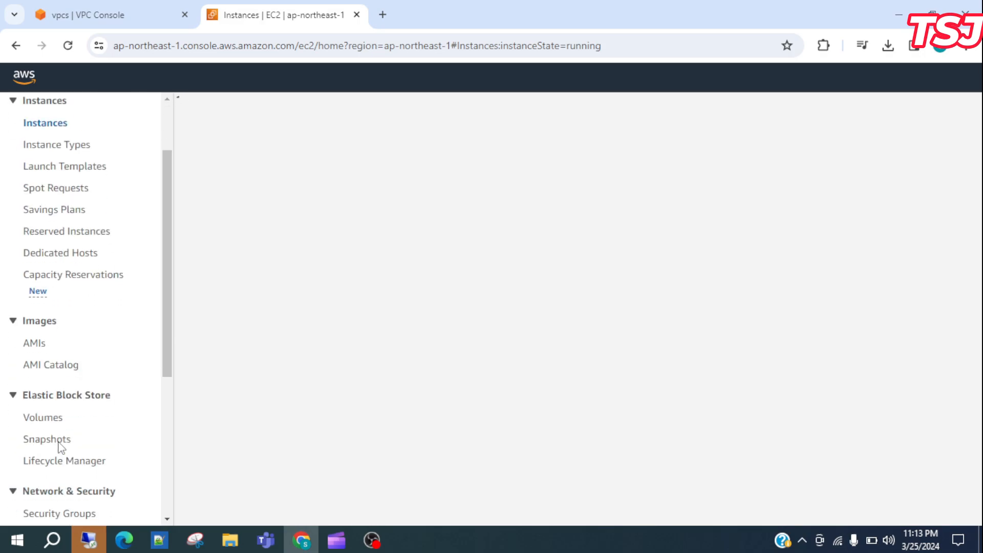
scroll(59, 448, "down", 2)
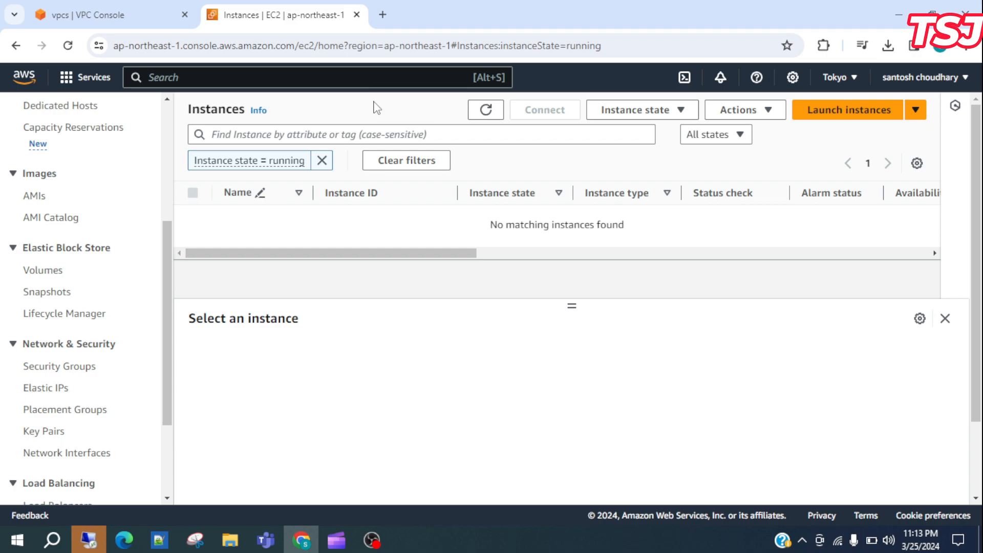
type("vpc")
key("Return")
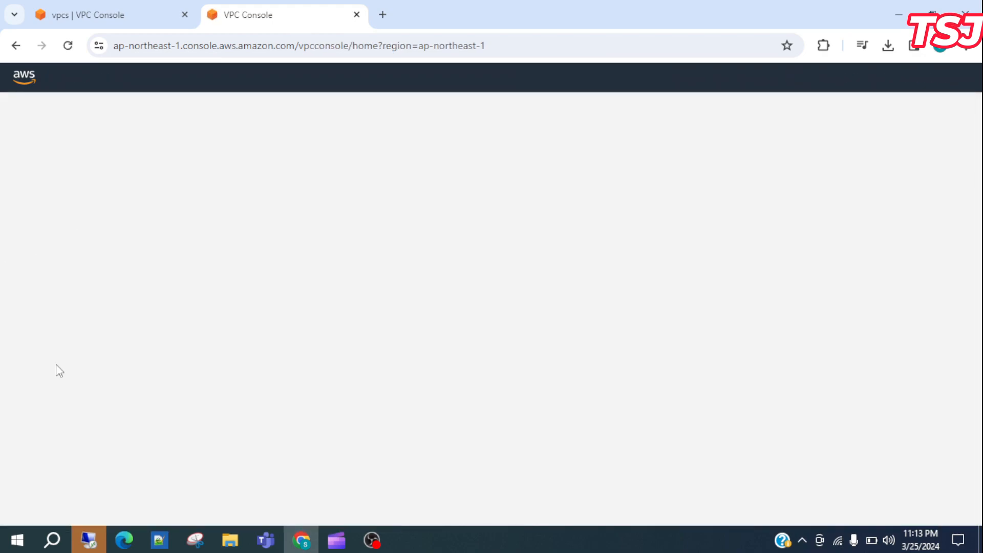
Check the status and available actions of vpc-peering-nvirginia-tokyo in Tokyo, and dismiss the ended Remote Desktop session message
scroll(78, 414, "down", 4)
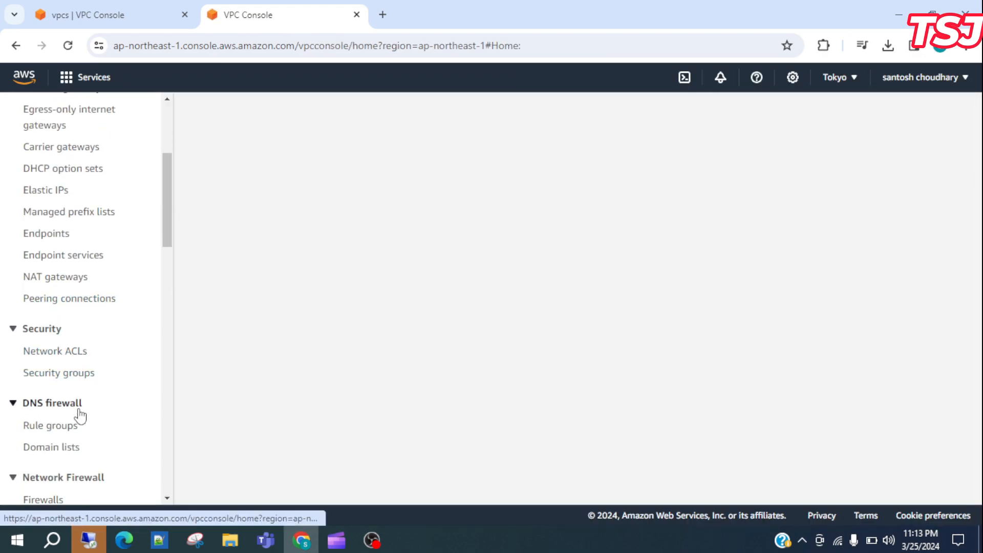
left_click(91, 304)
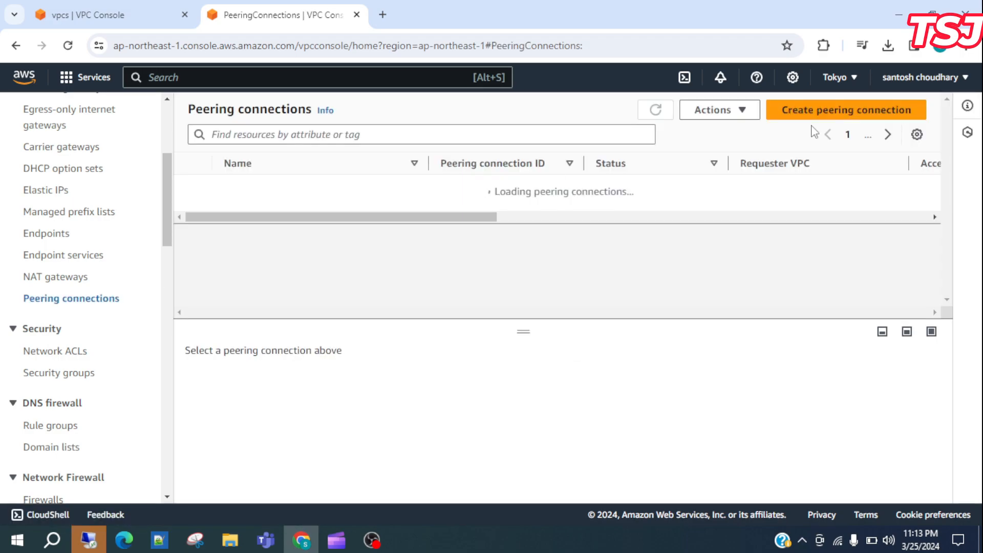
left_click(471, 181)
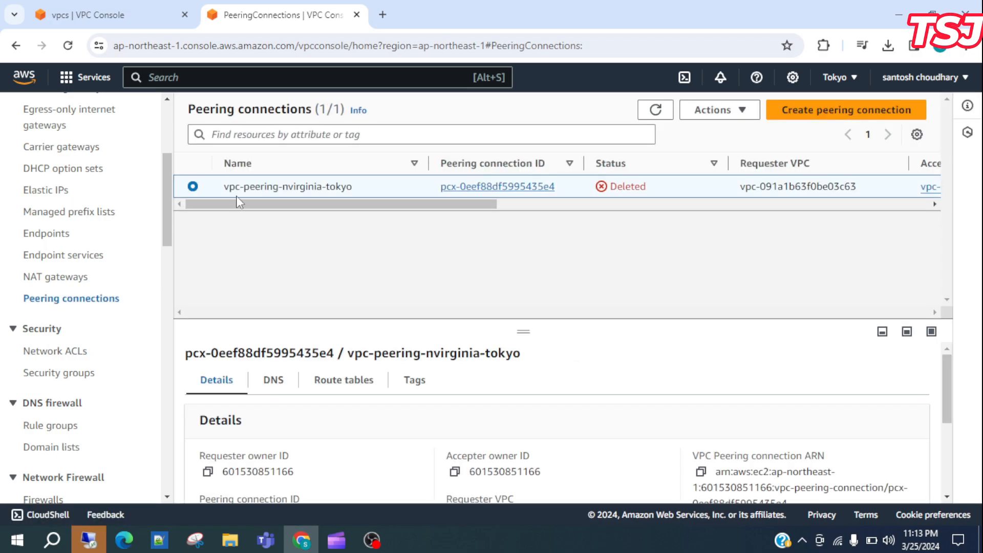
left_click(732, 110)
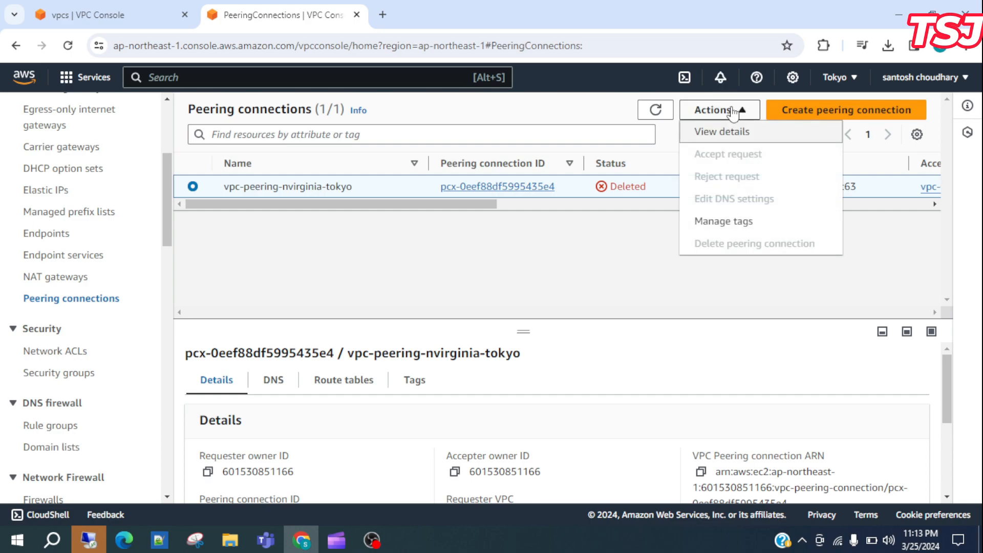
left_click(567, 282)
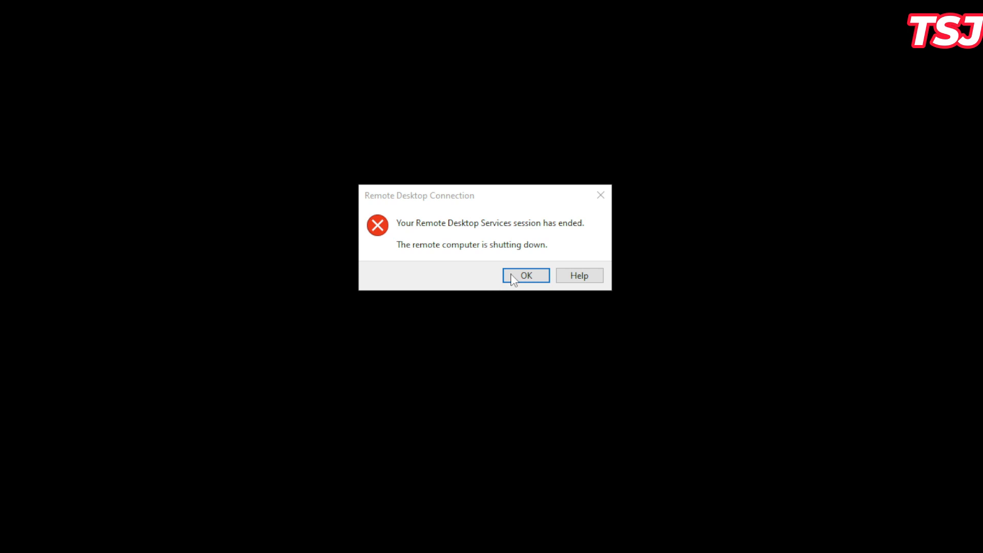
left_click(522, 277)
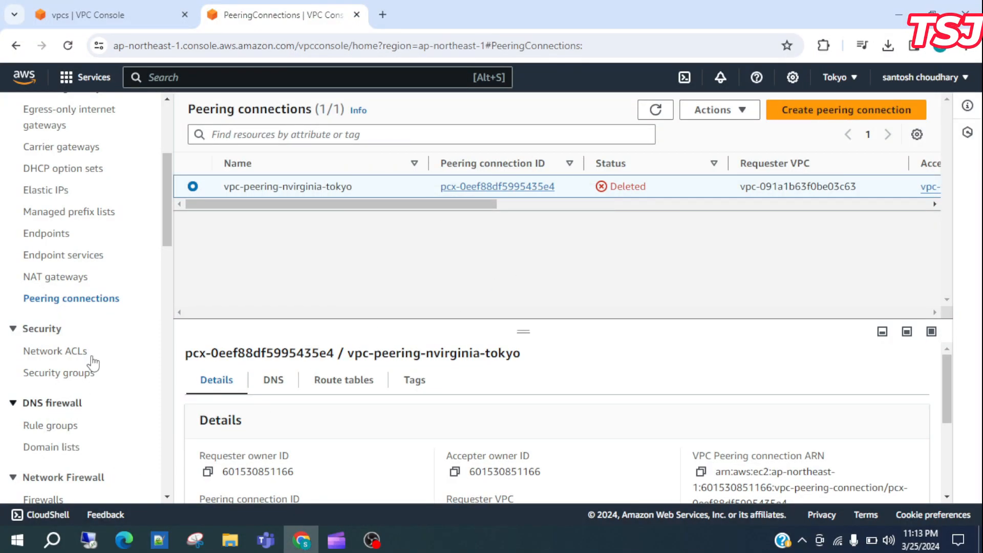
Refresh the Tokyo route tables and try to delete the route-tokyo route table
scroll(92, 327, "up", 4)
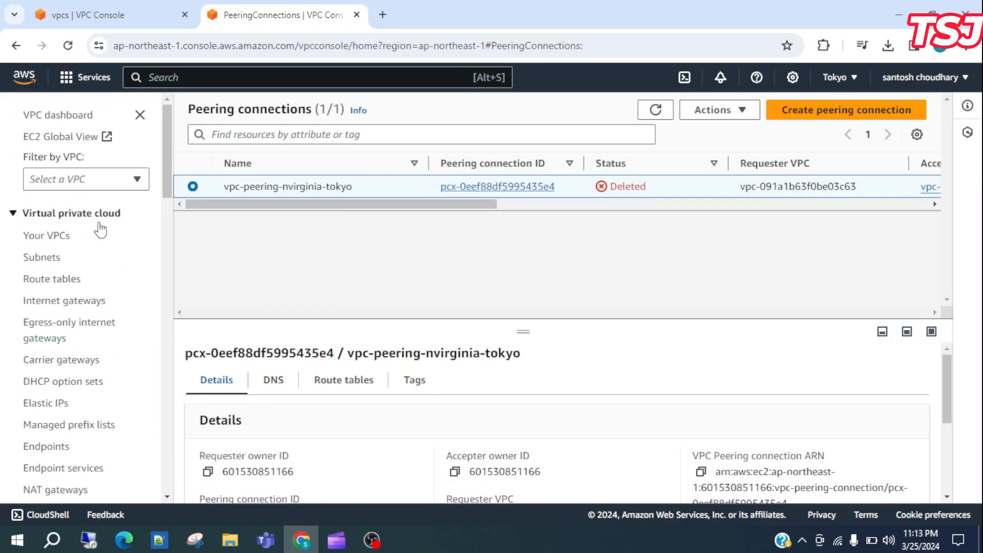
left_click(62, 307)
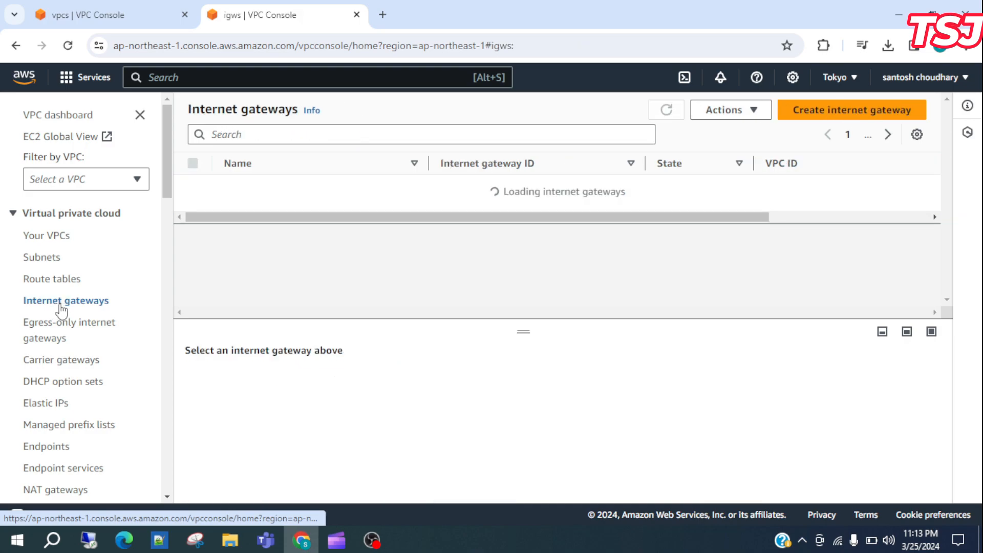
left_click(66, 281)
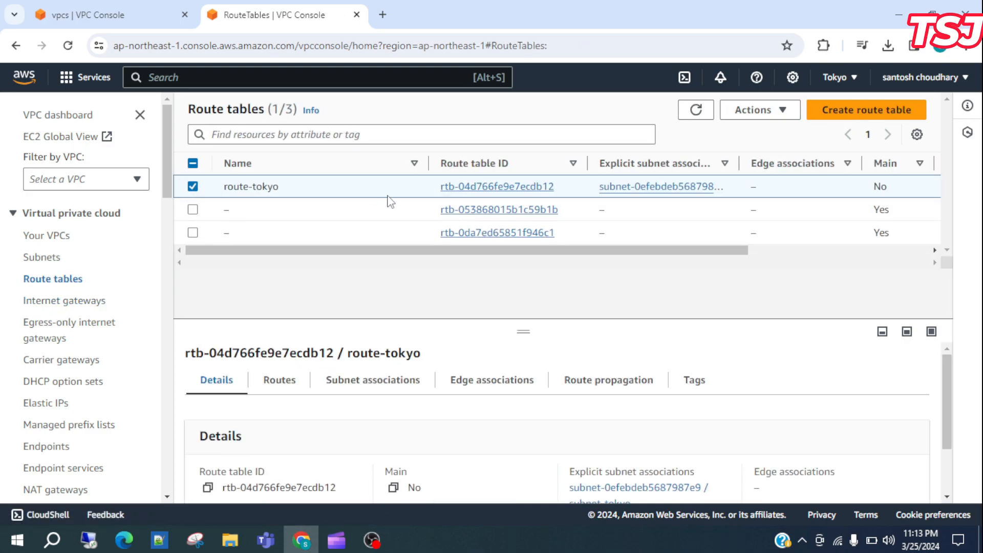
left_click(695, 110)
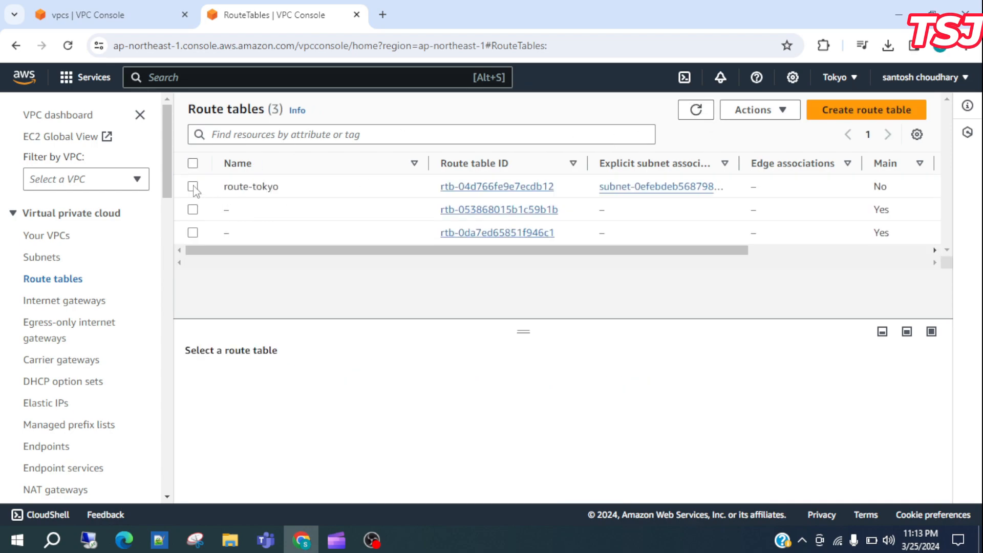
left_click(193, 187)
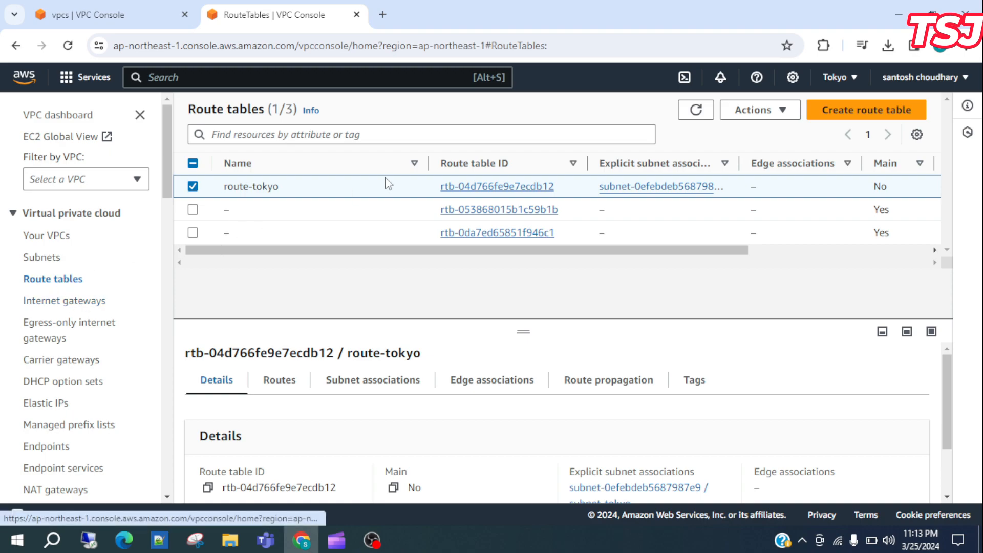
left_click(775, 109)
left_click(779, 288)
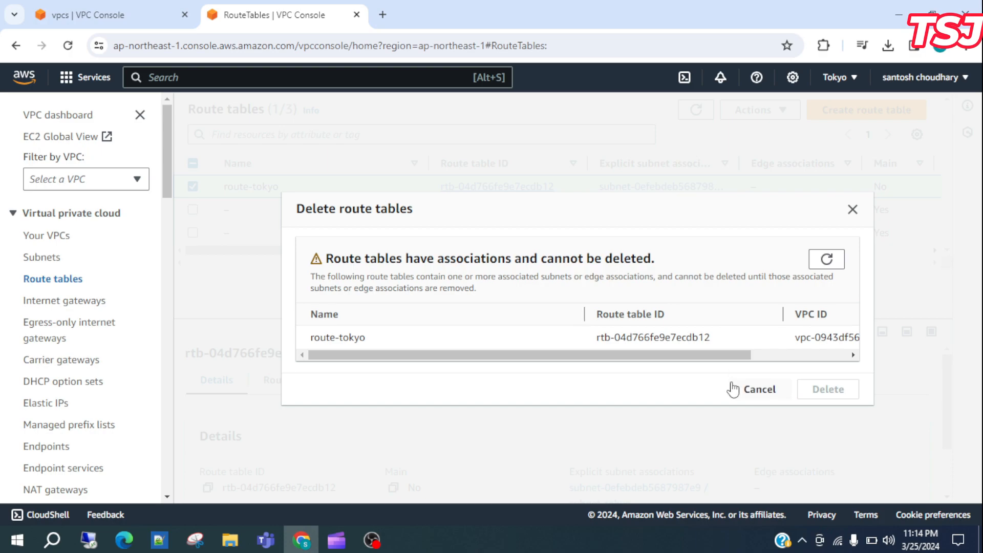
left_click(759, 392)
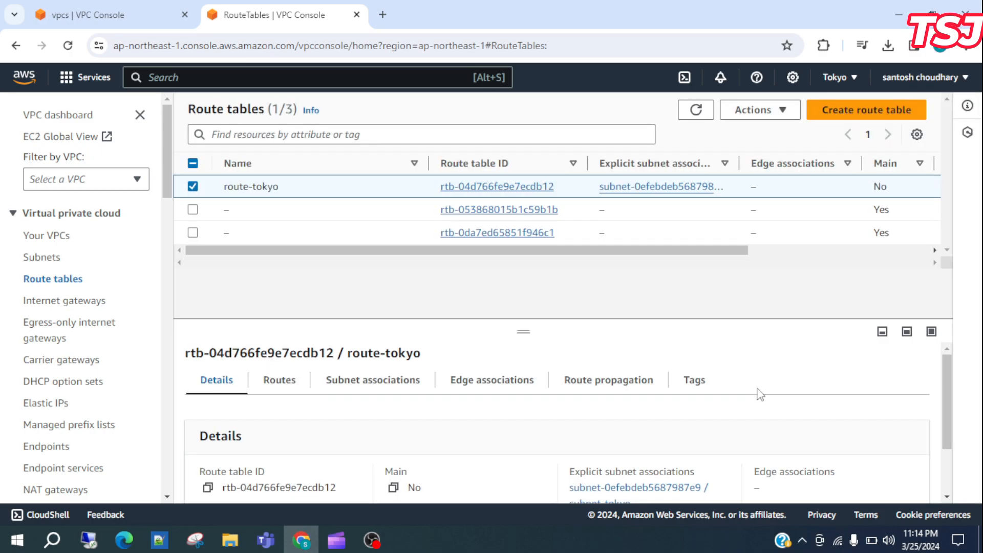
Delete the vpc-tokyo VPC together with its dependent resources, confirming with the word "delete"
left_click(64, 236)
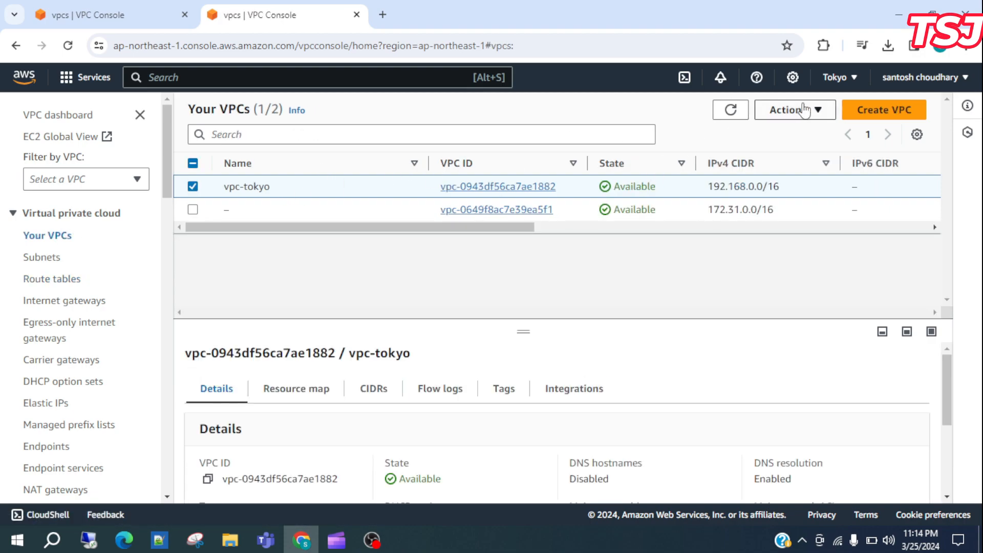
left_click(771, 112)
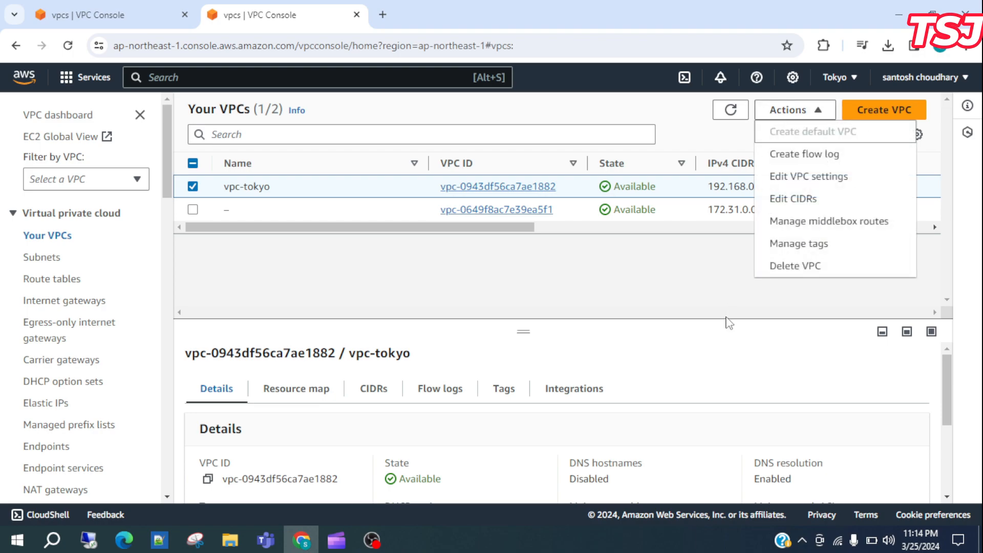
left_click(799, 266)
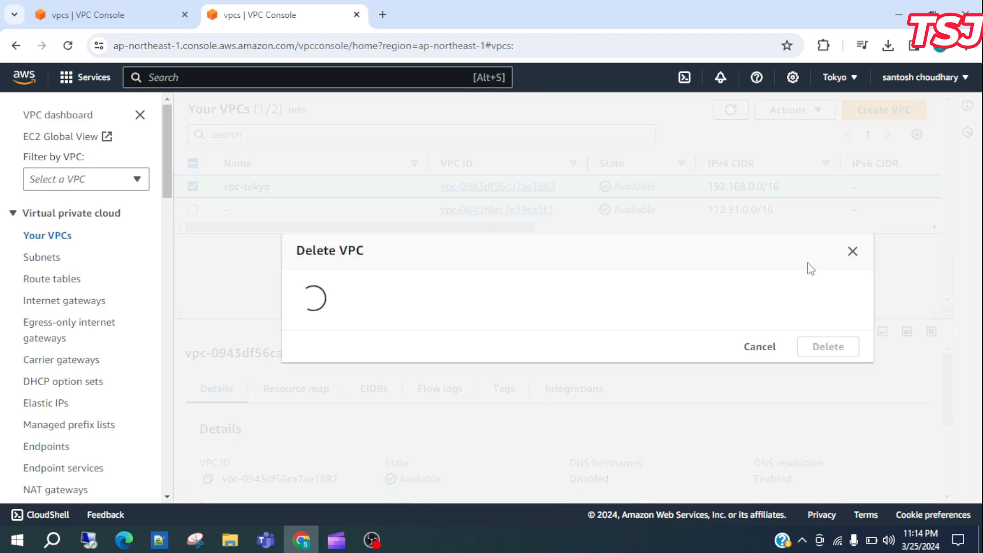
type("delete")
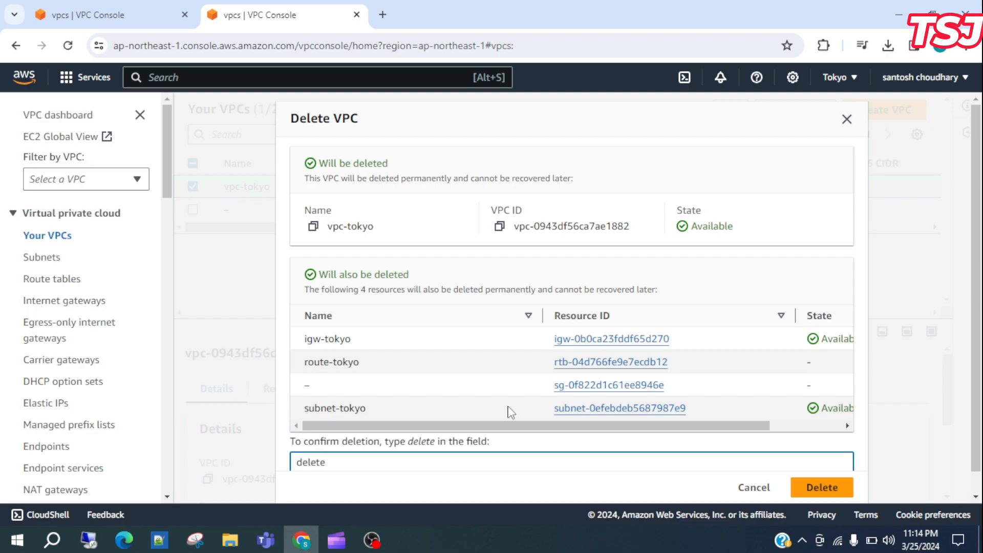
key("Return")
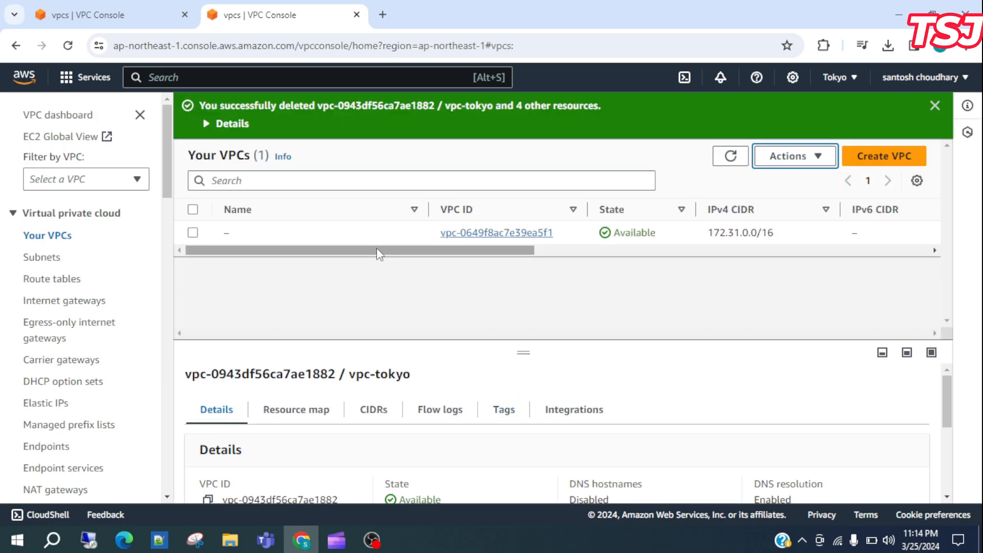
Reload the N. Virginia VPC console and refresh Tokyo's subnets, route tables and internet gateways to check for leftover resources
left_click(123, 24)
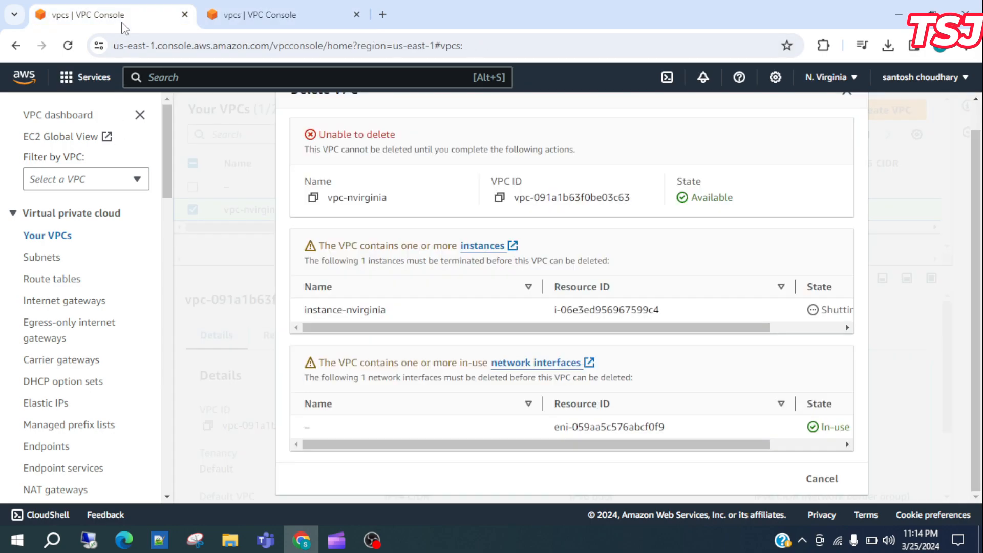
left_click(68, 46)
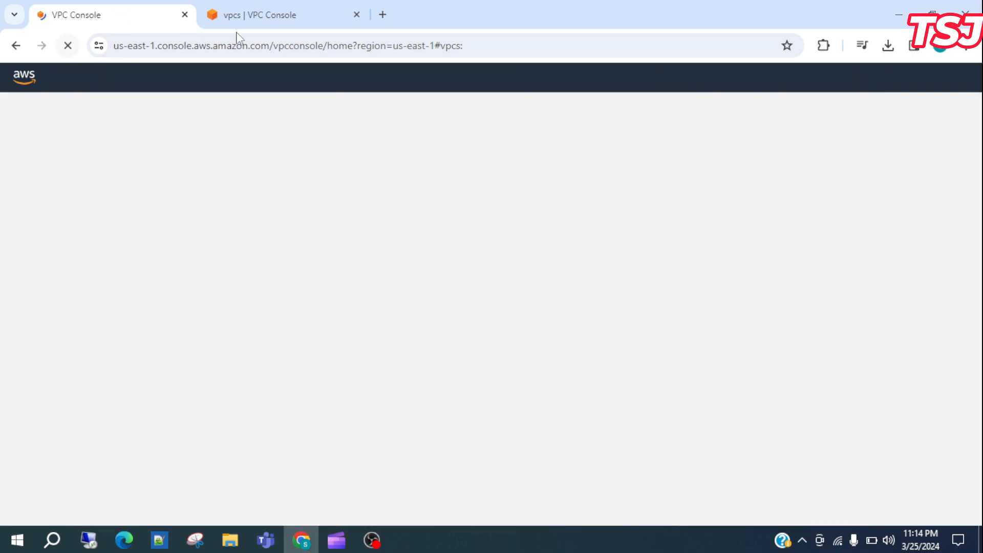
left_click(261, 18)
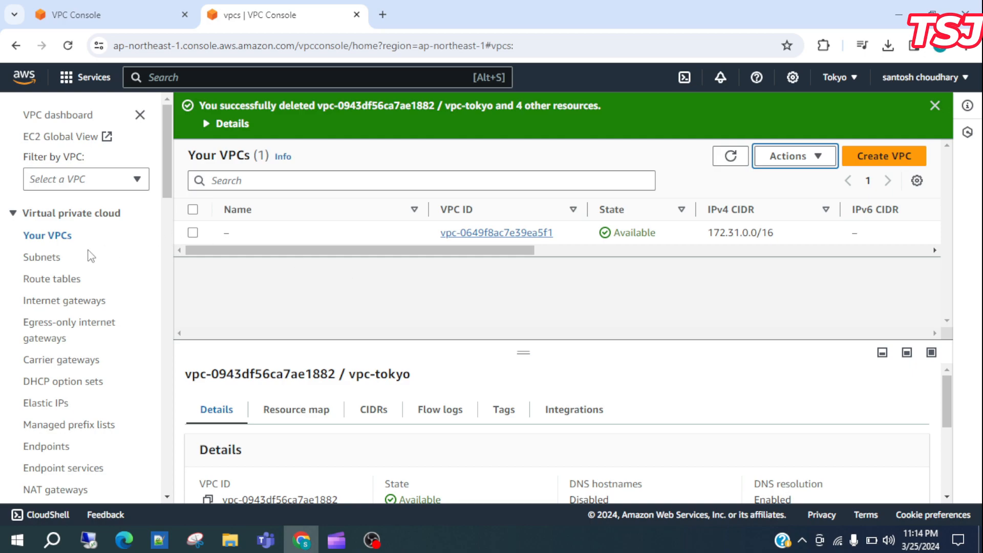
left_click(56, 257)
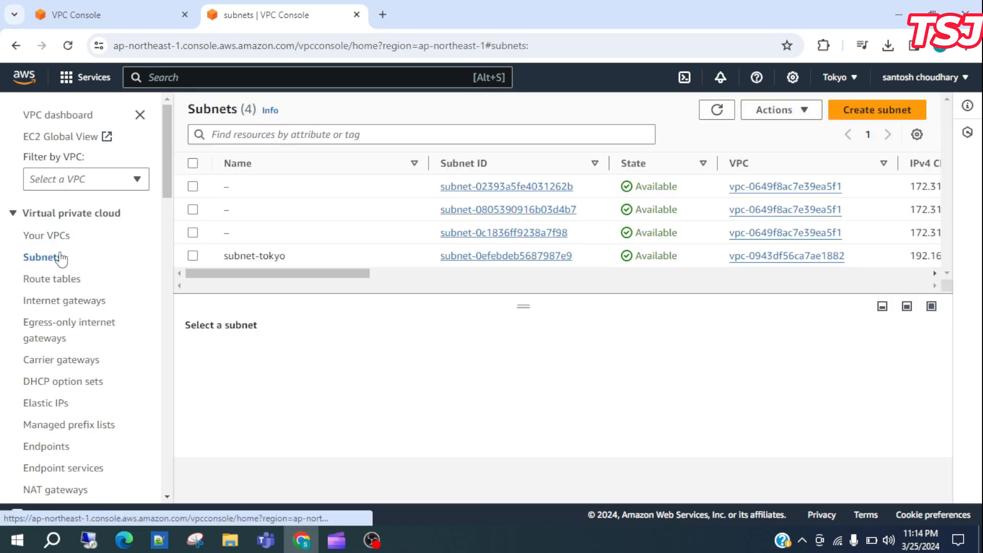
left_click(717, 111)
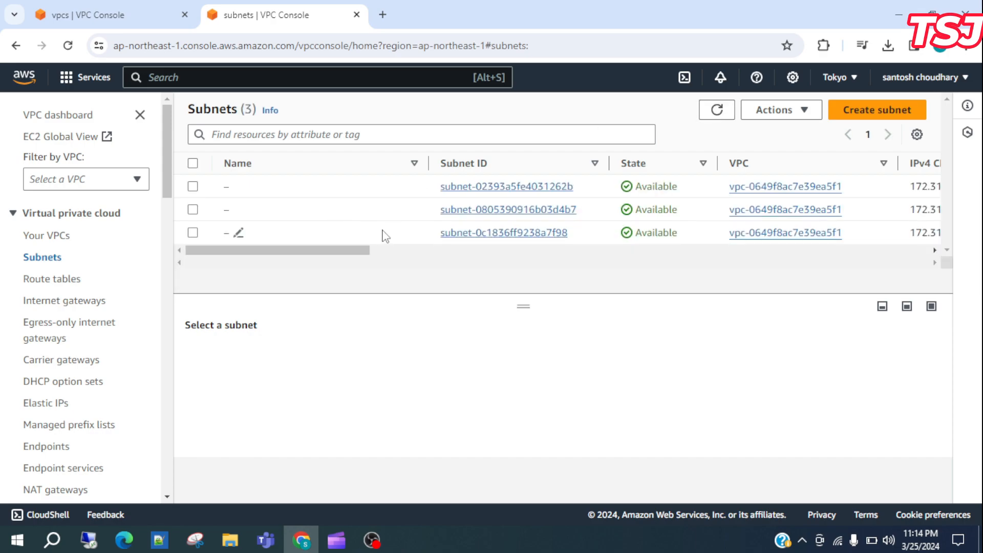
left_click(71, 279)
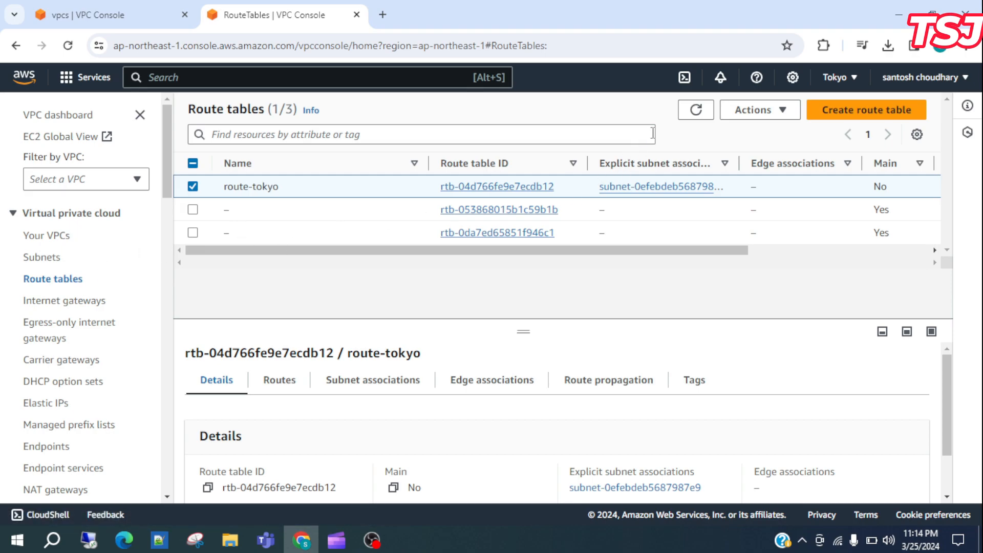
left_click(696, 117)
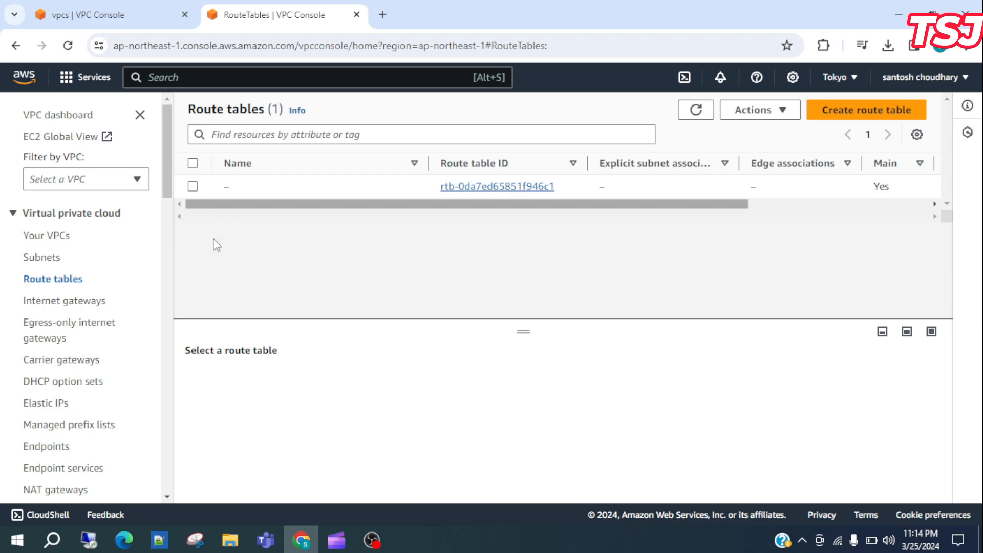
left_click(69, 305)
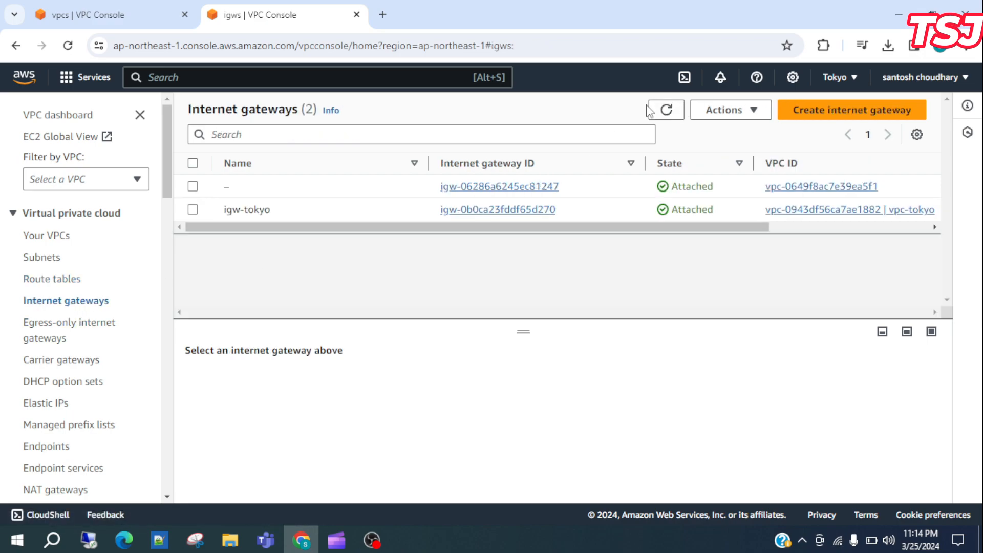
left_click(666, 111)
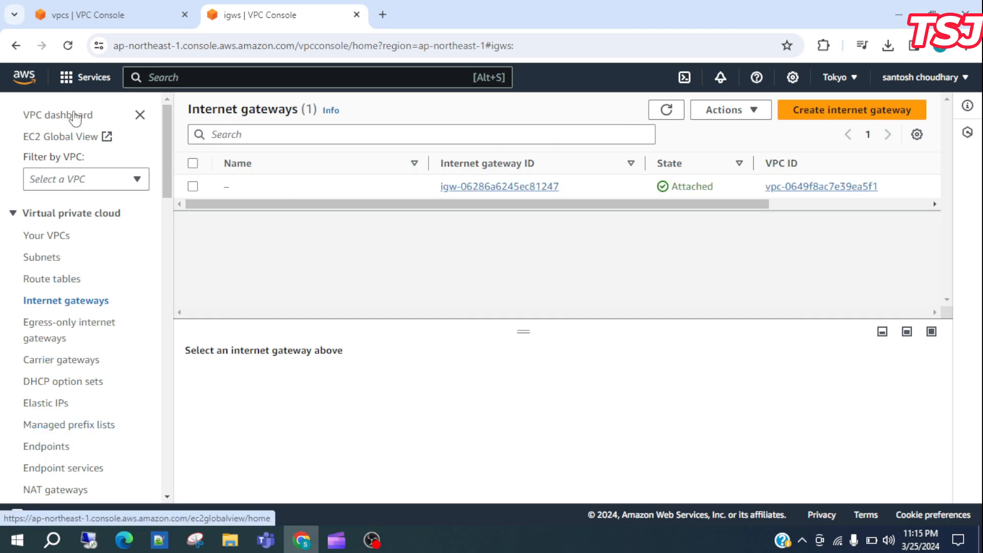
Reload the N. Virginia VPC list and delete vpc-nvirginia together with its dependent resources, confirming with the word "delete"
left_click(105, 22)
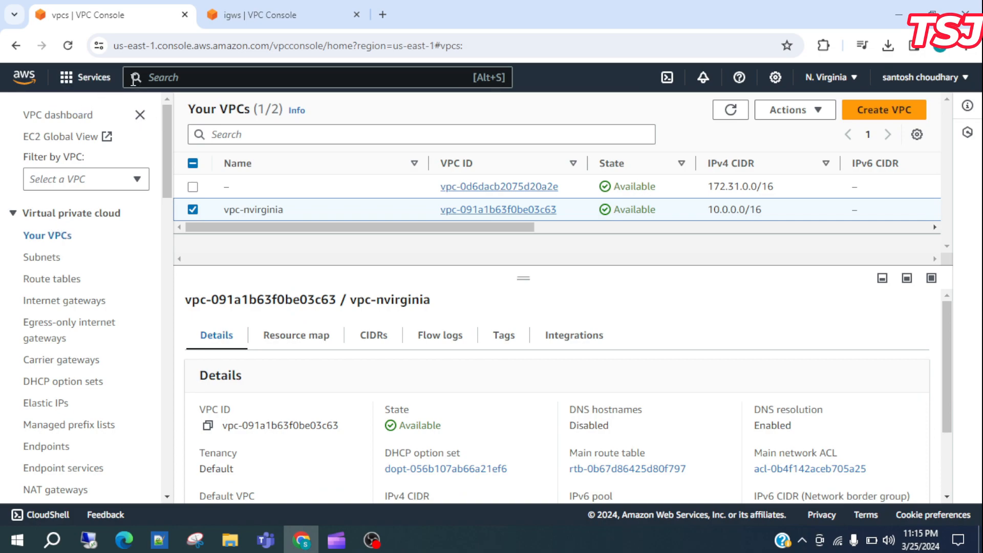
left_click(68, 45)
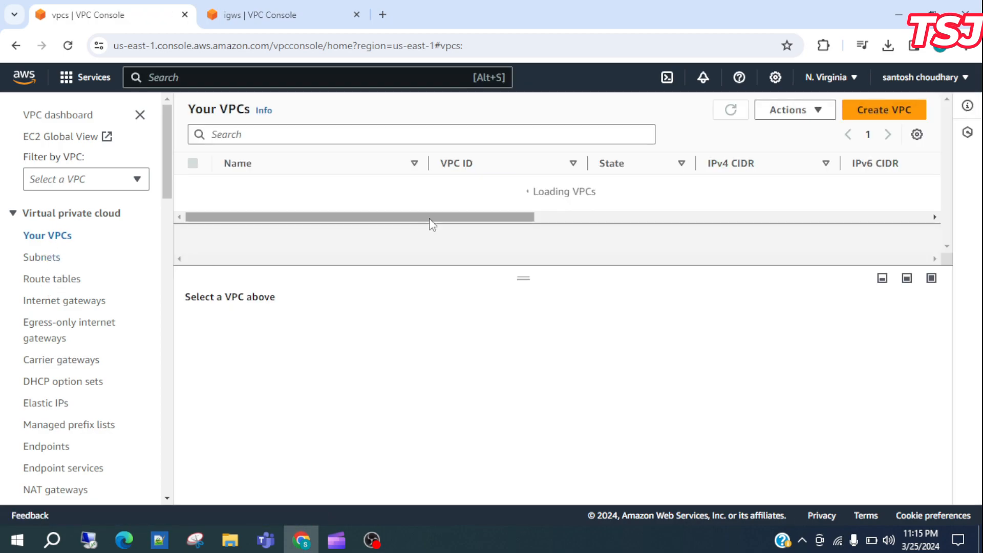
left_click(287, 211)
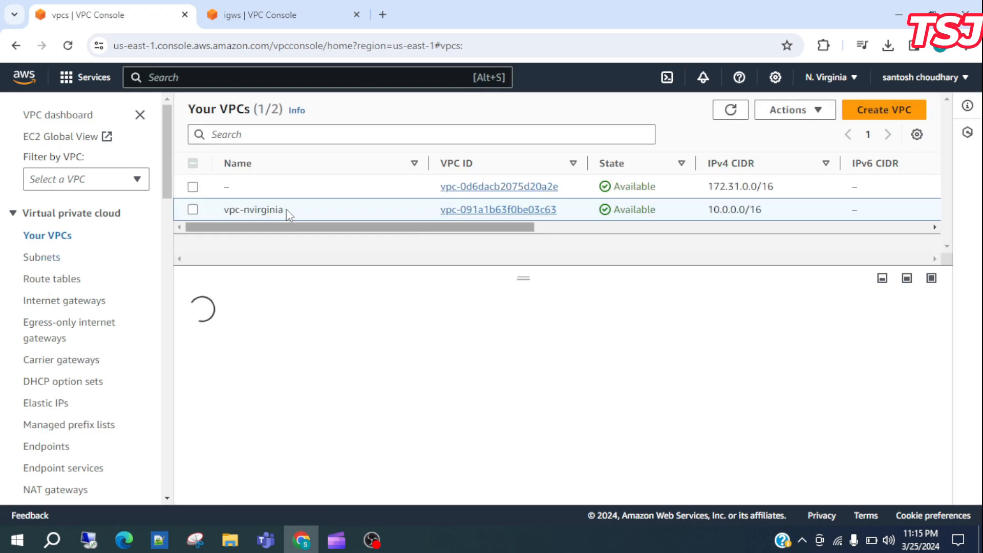
left_click(795, 116)
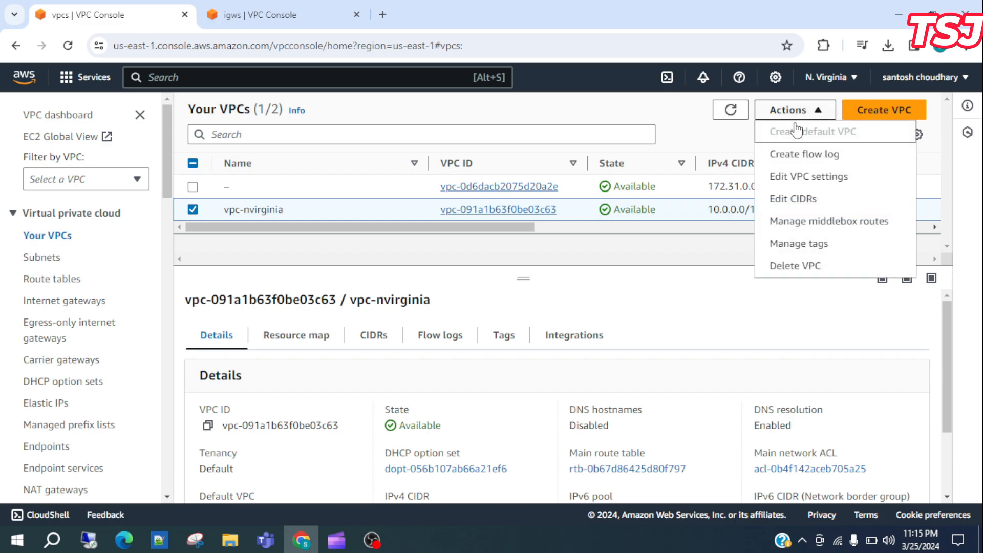
left_click(796, 269)
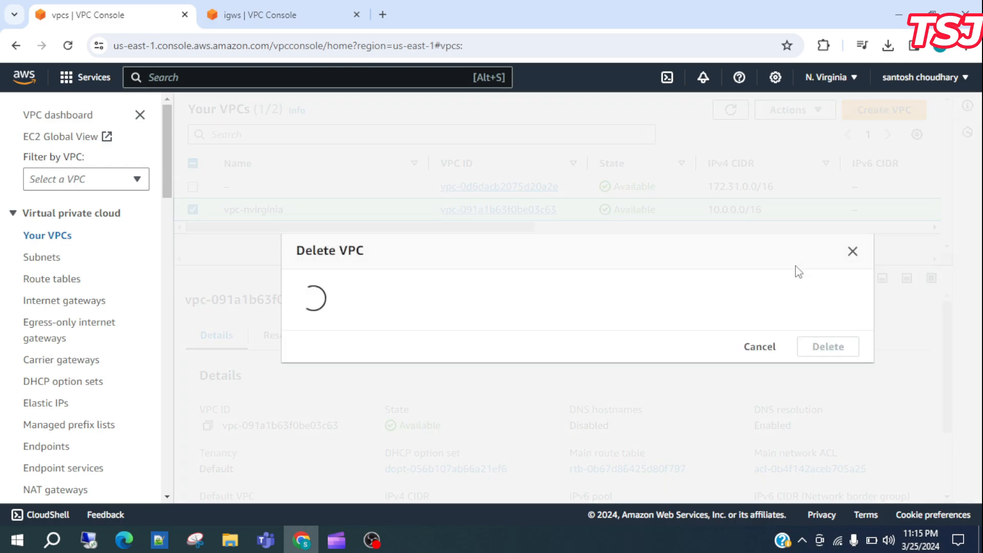
type("delete")
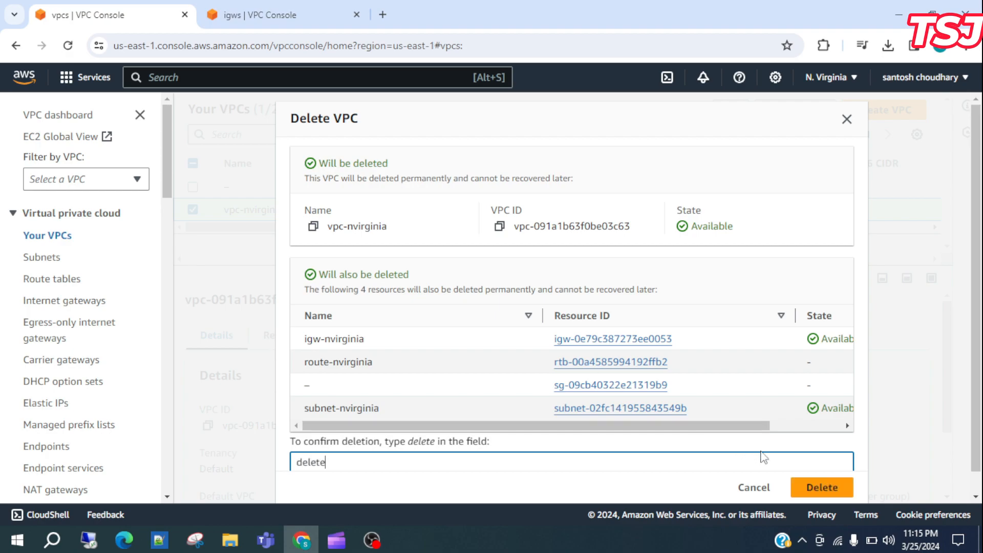
left_click(818, 487)
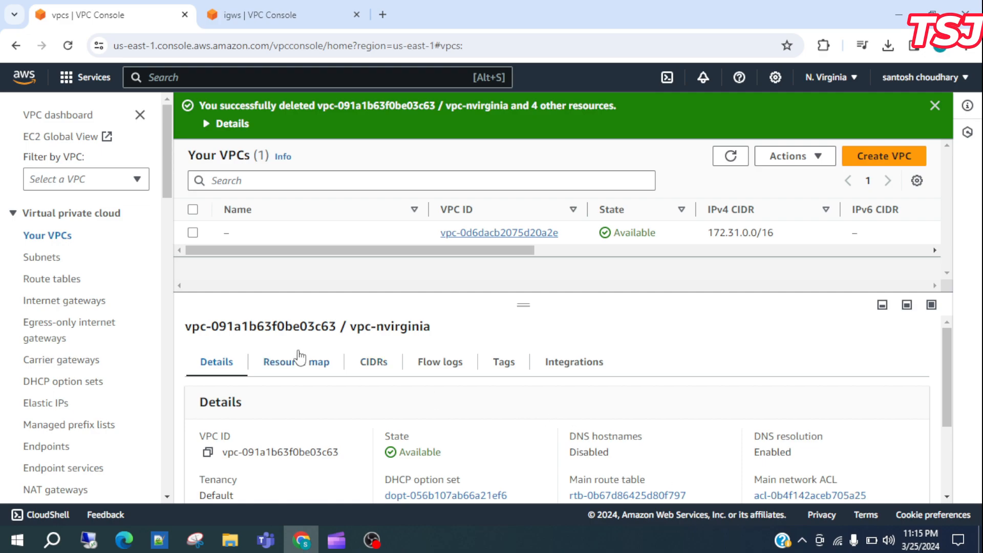
Refresh the N. Virginia subnets and route tables and view the internet gateways to check for leftover resources
left_click(43, 259)
left_click(713, 119)
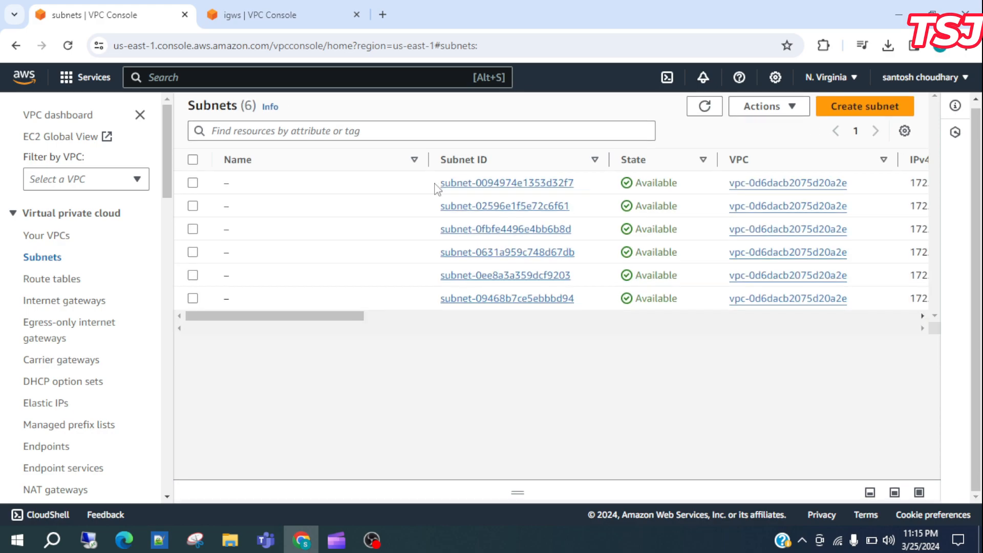
left_click(44, 279)
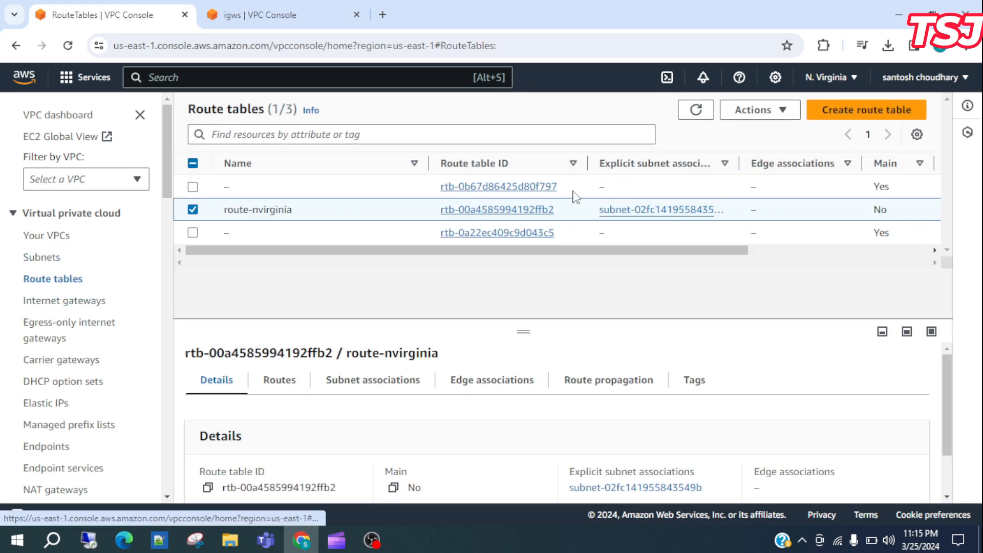
left_click(684, 114)
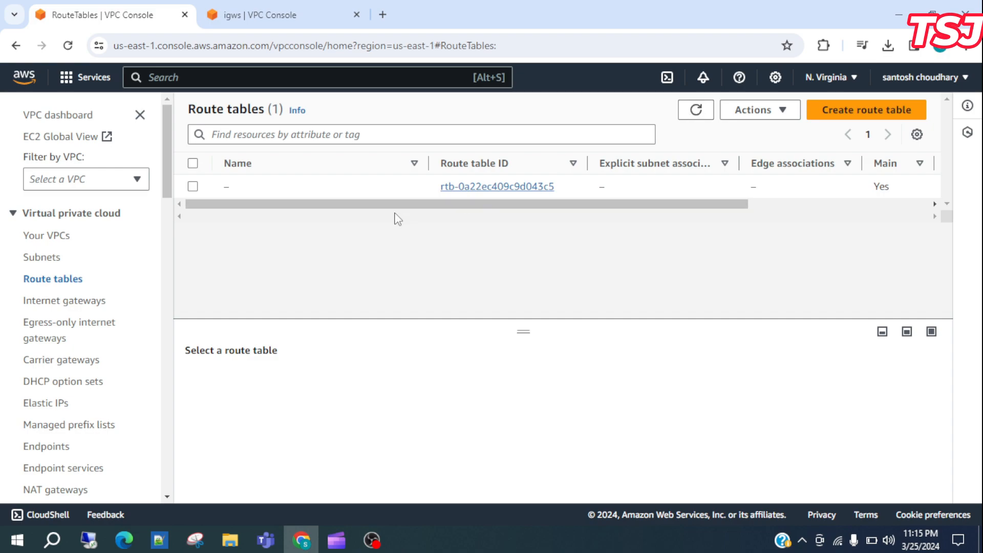
left_click(76, 302)
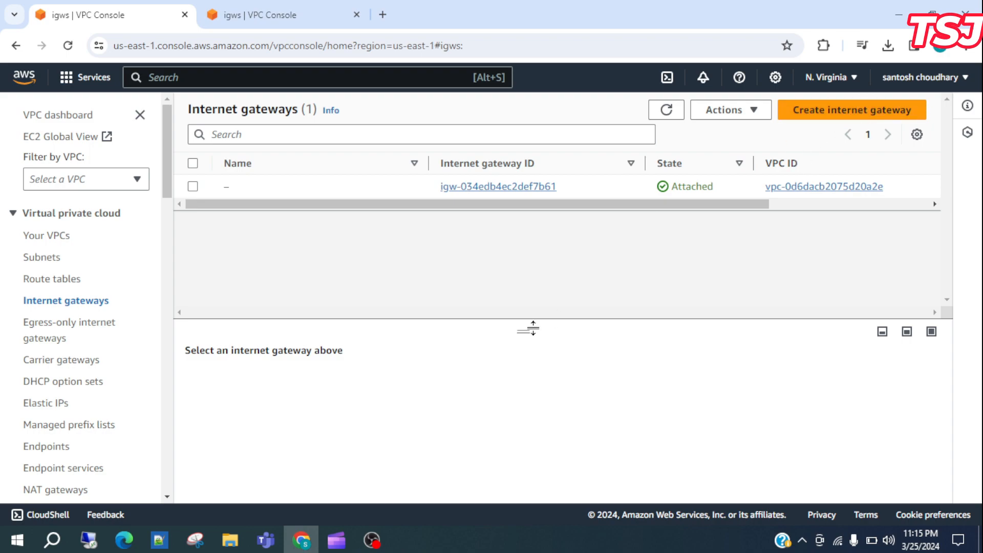
left_click(374, 544)
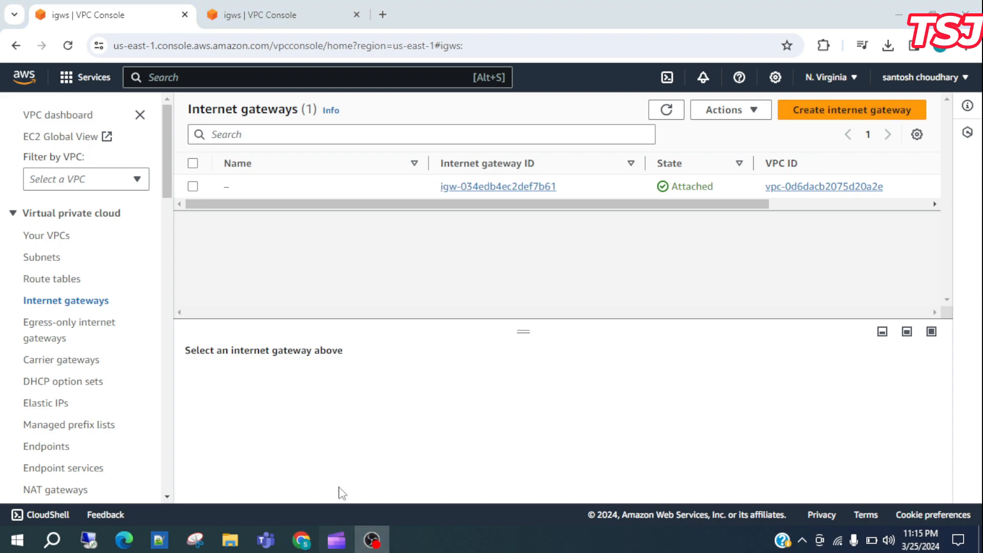